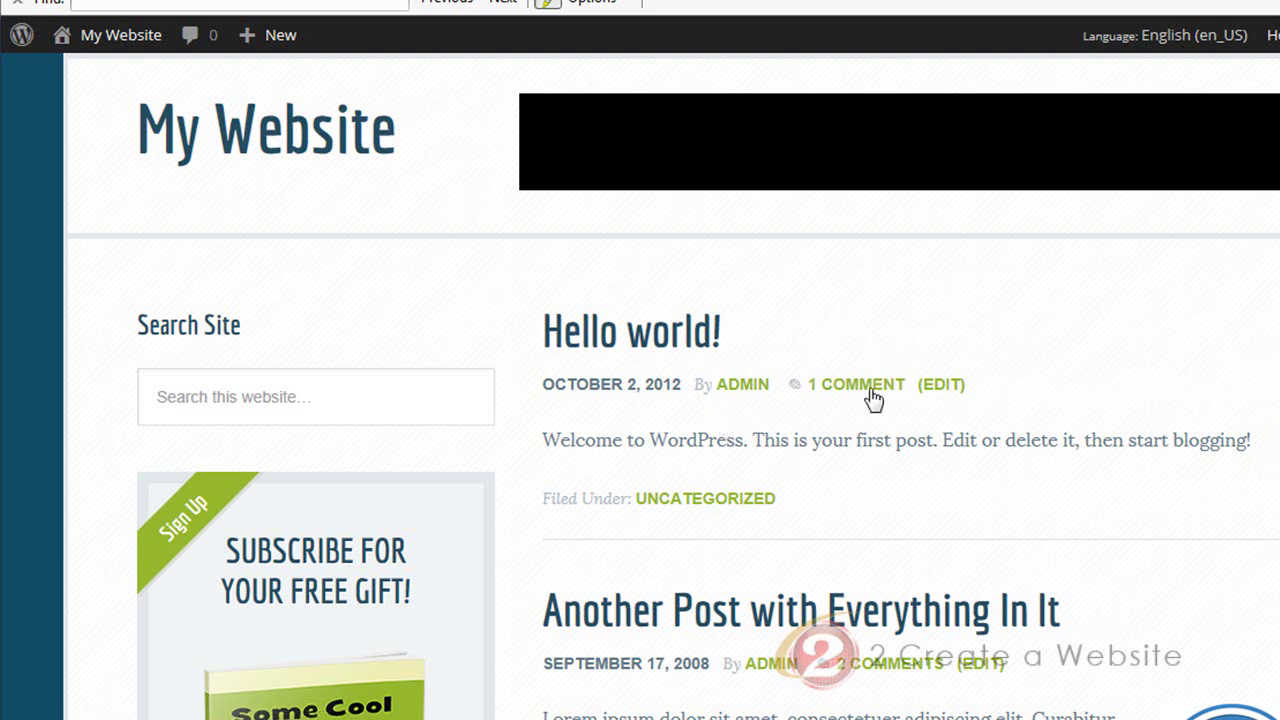
Look over the sample site's home page, including the header, the posts and the sidebar sign-up form
{"action": "scroll", "coordinate": [871, 397], "scroll_direction": "down", "scroll_amount": 4}
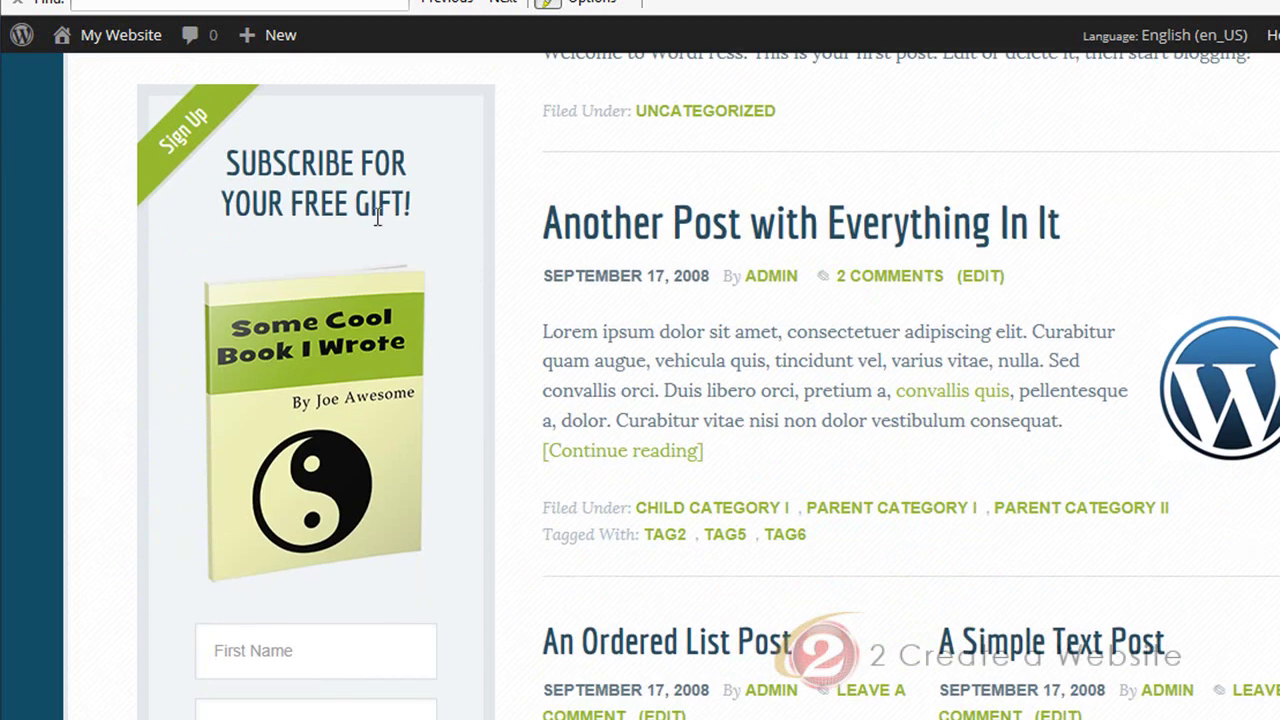
{"action": "scroll", "coordinate": [445, 381], "scroll_direction": "down", "scroll_amount": 1}
{"action": "scroll", "coordinate": [450, 381], "scroll_direction": "down", "scroll_amount": 8}
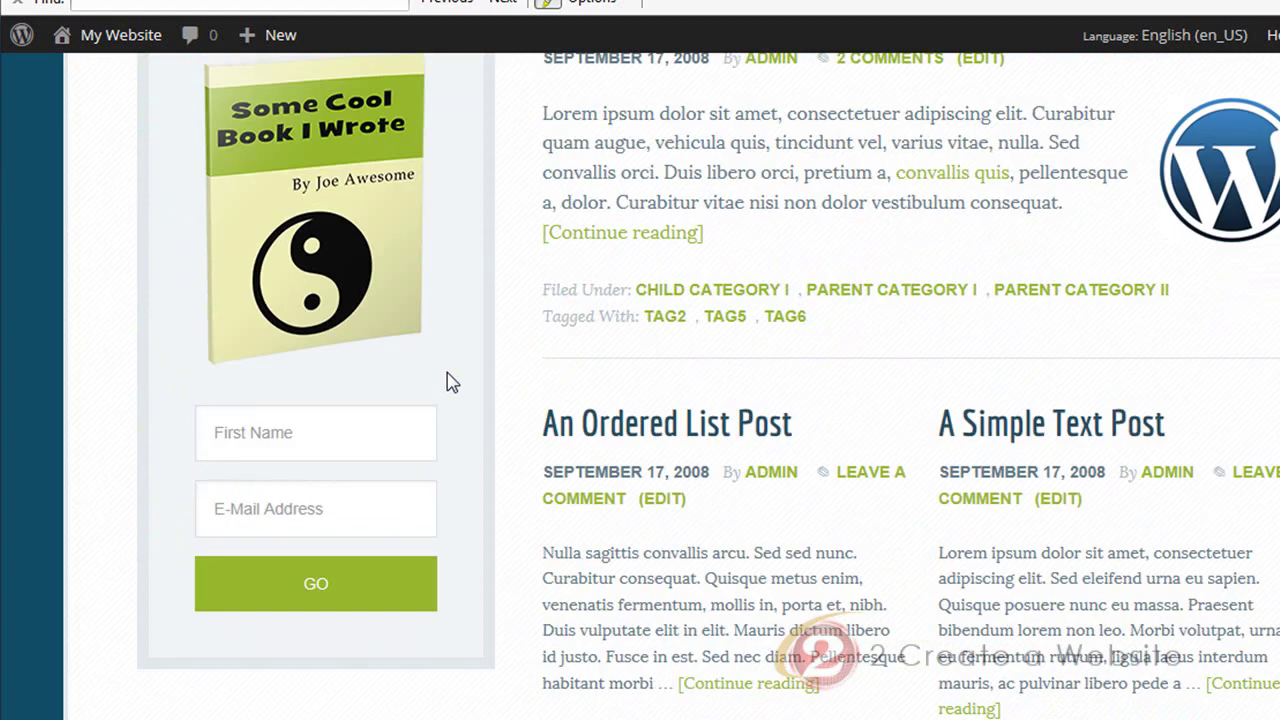
{"action": "scroll", "coordinate": [450, 381], "scroll_direction": "down", "scroll_amount": 10}
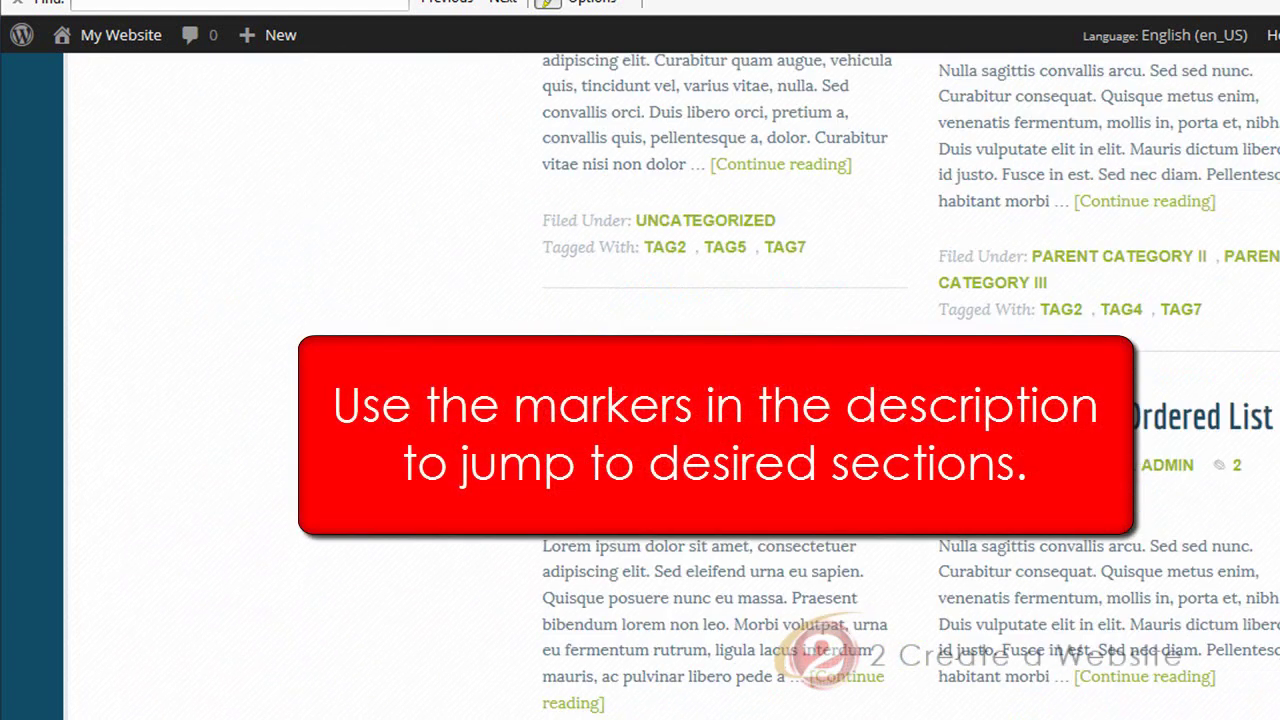
{"action": "scroll", "coordinate": [450, 381], "scroll_direction": "up", "scroll_amount": 15}
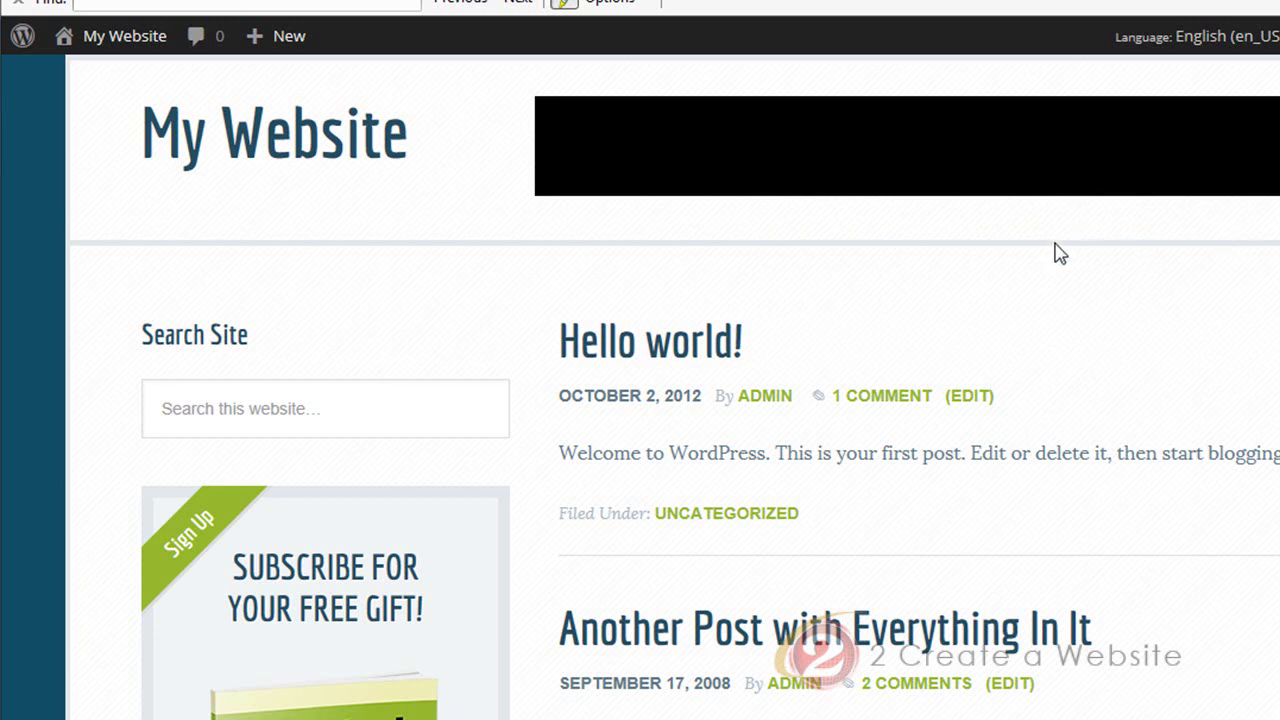
Browse the Genesis theme gallery and compare the designs of the listed child themes
{"action": "left_click", "coordinate": [870, 14]}
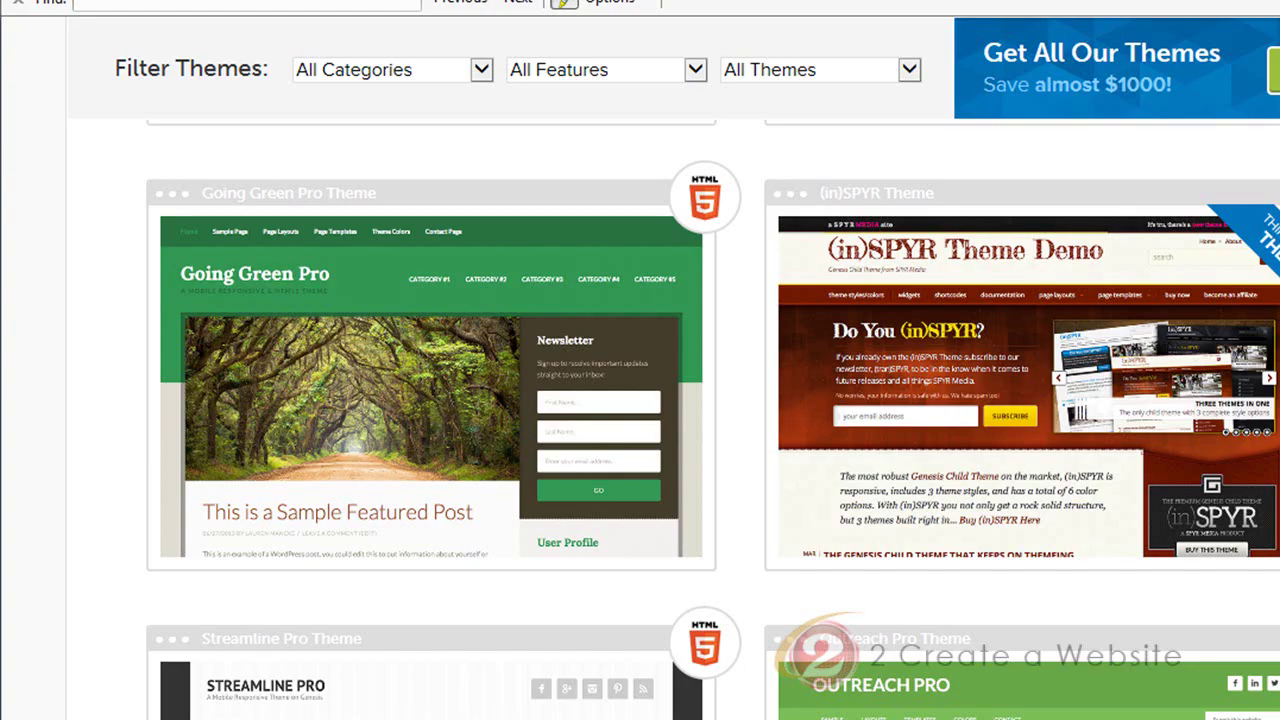
{"action": "scroll", "coordinate": [713, 419], "scroll_direction": "down", "scroll_amount": 20}
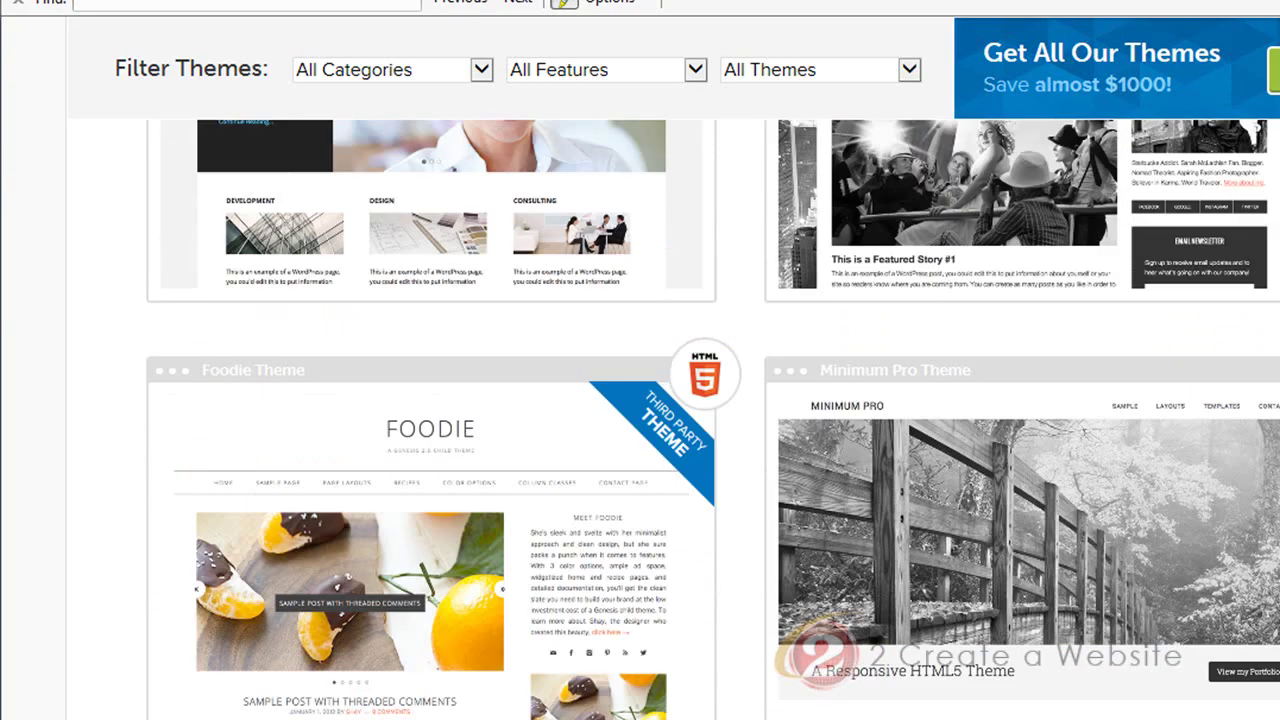
{"action": "scroll", "coordinate": [713, 419], "scroll_direction": "up", "scroll_amount": 4}
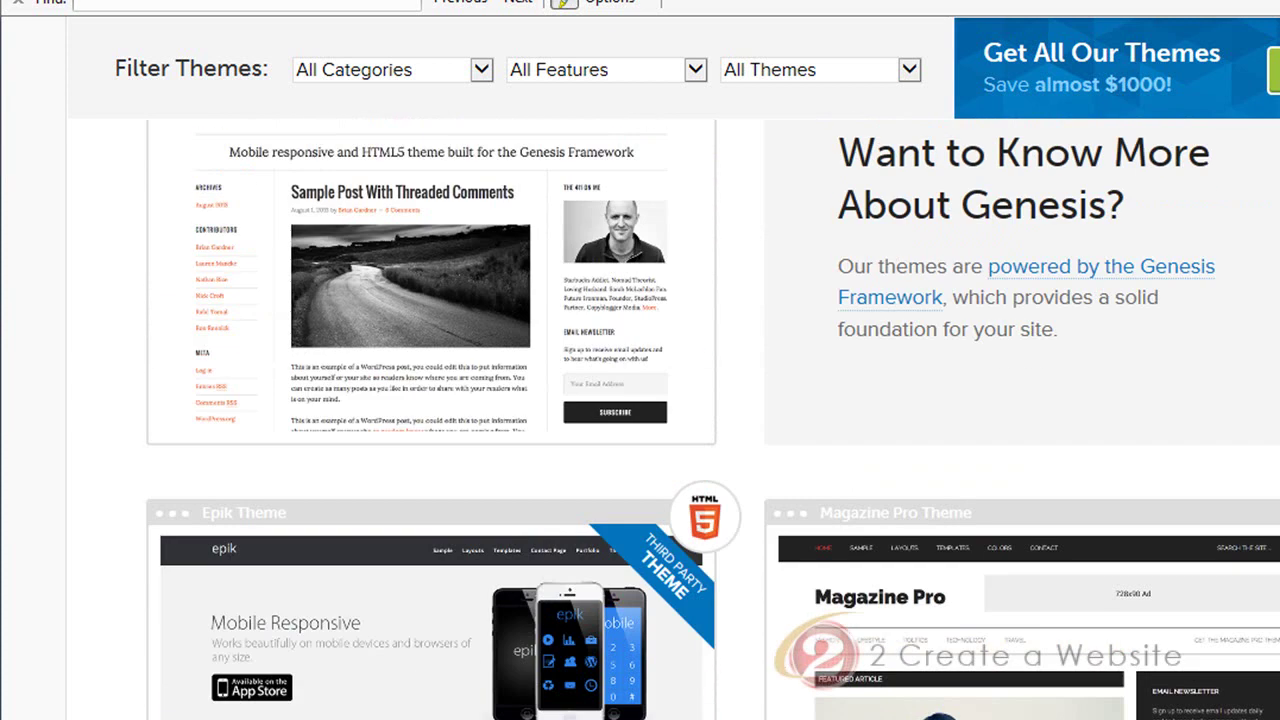
{"action": "scroll", "coordinate": [713, 419], "scroll_direction": "down", "scroll_amount": 1}
{"action": "scroll", "coordinate": [713, 419], "scroll_direction": "down", "scroll_amount": 1}
{"action": "scroll", "coordinate": [713, 419], "scroll_direction": "down", "scroll_amount": 4}
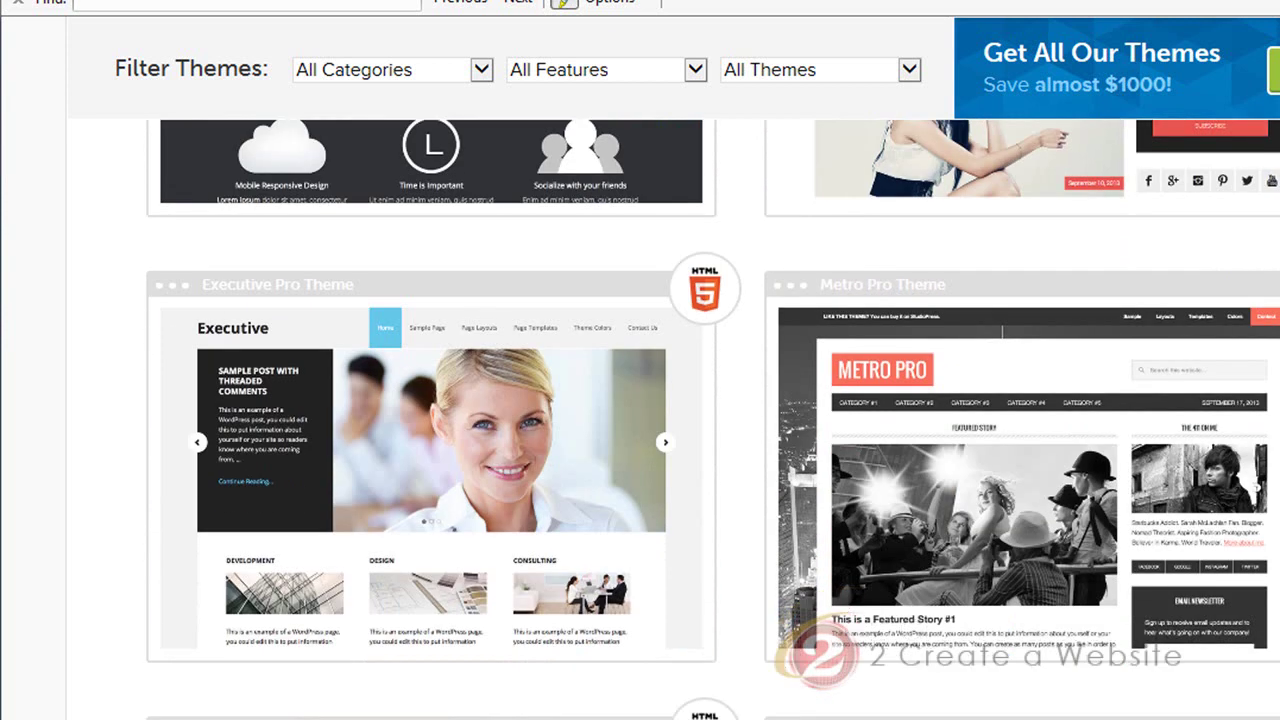
{"action": "scroll", "coordinate": [713, 419], "scroll_direction": "down", "scroll_amount": 6}
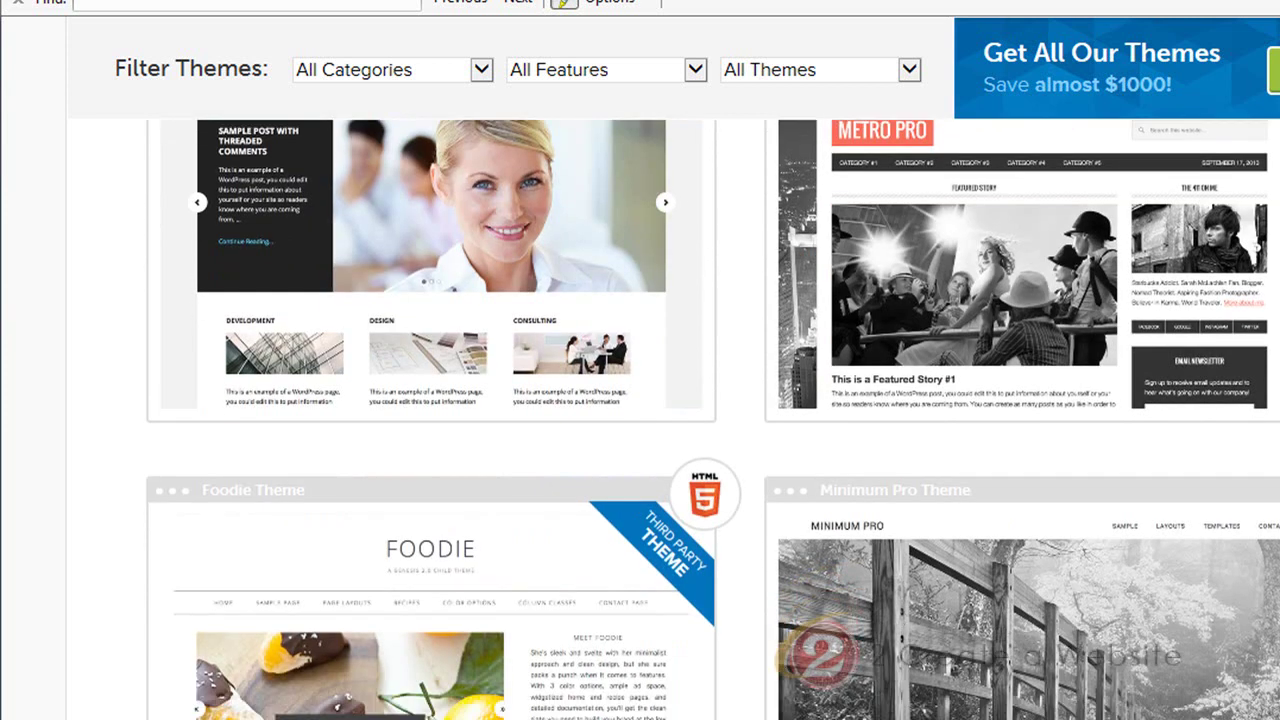
{"action": "scroll", "coordinate": [713, 419], "scroll_direction": "down", "scroll_amount": 3}
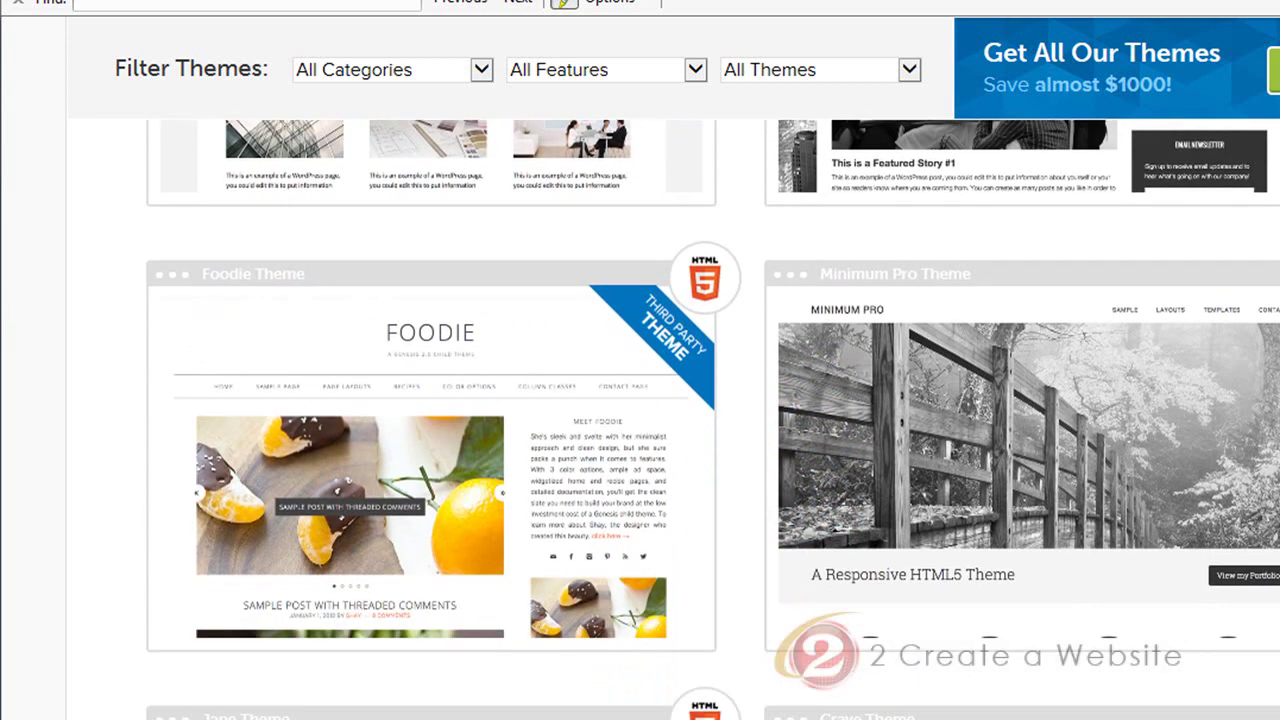
{"action": "scroll", "coordinate": [713, 419], "scroll_direction": "down", "scroll_amount": 2}
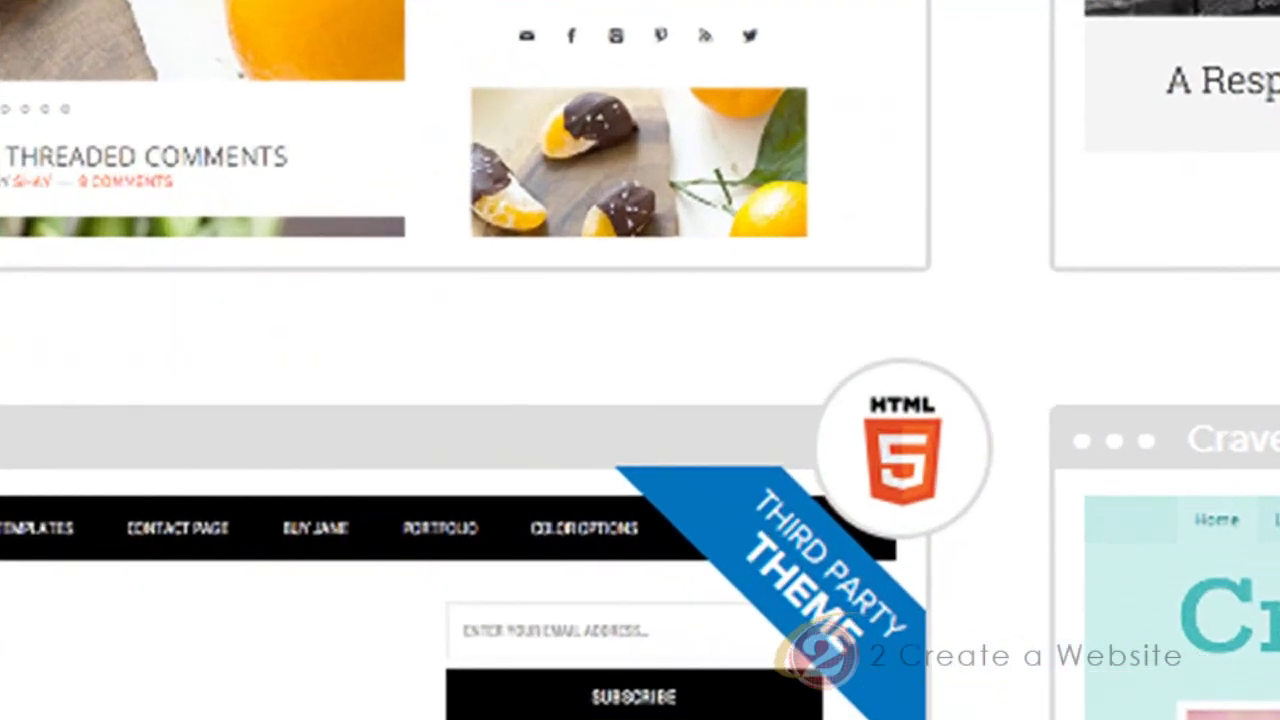
{"action": "scroll", "coordinate": [640, 360], "scroll_direction": "down", "scroll_amount": 5}
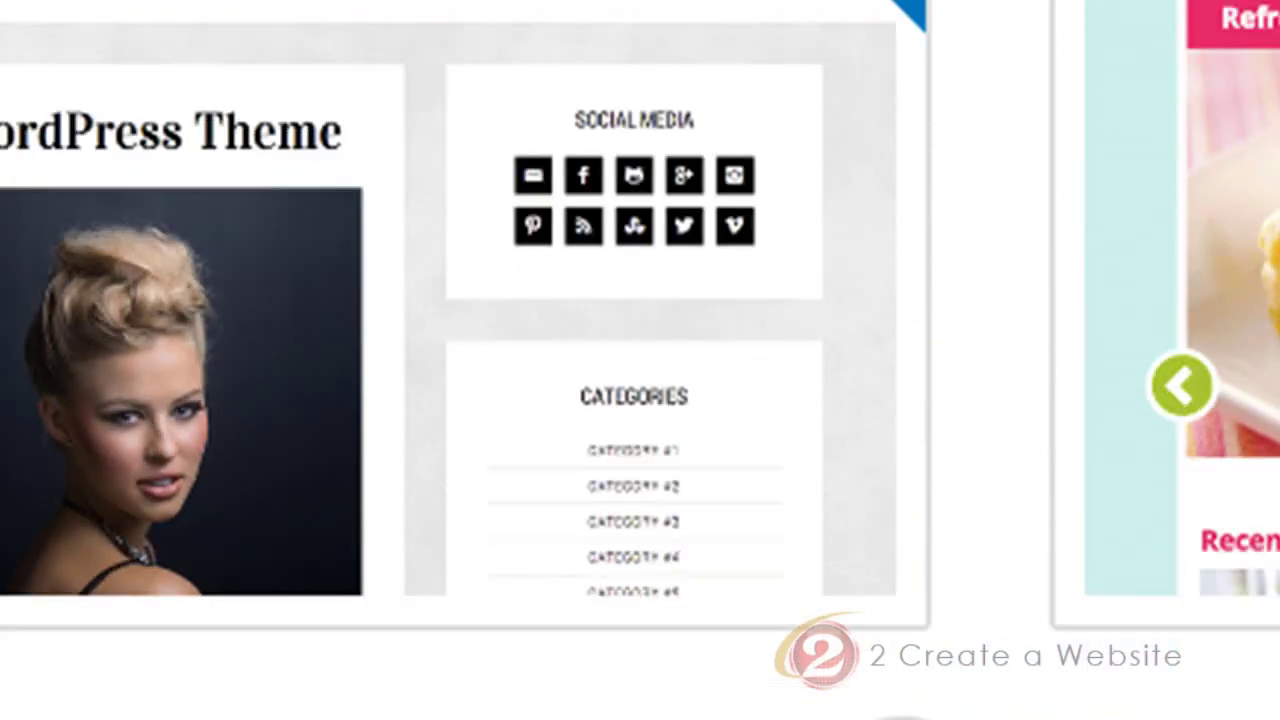
{"action": "scroll", "coordinate": [640, 360], "scroll_direction": "down", "scroll_amount": 10}
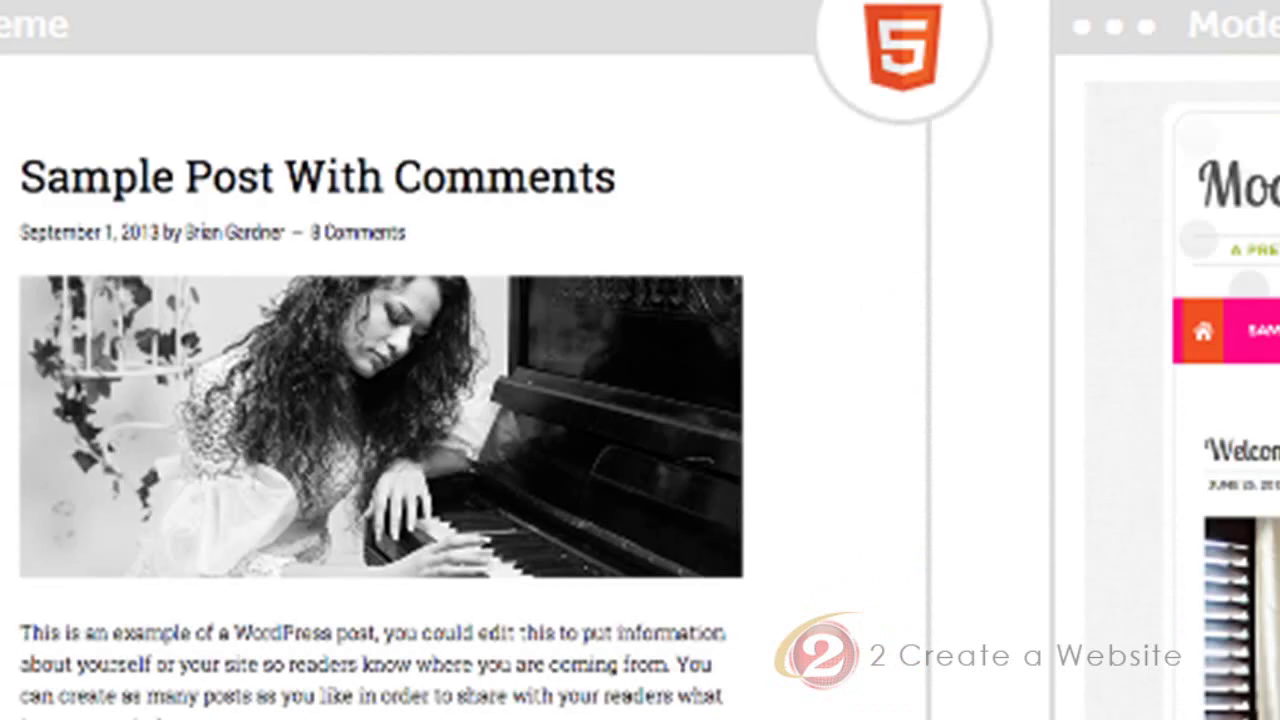
{"action": "scroll", "coordinate": [640, 360], "scroll_direction": "down", "scroll_amount": 4}
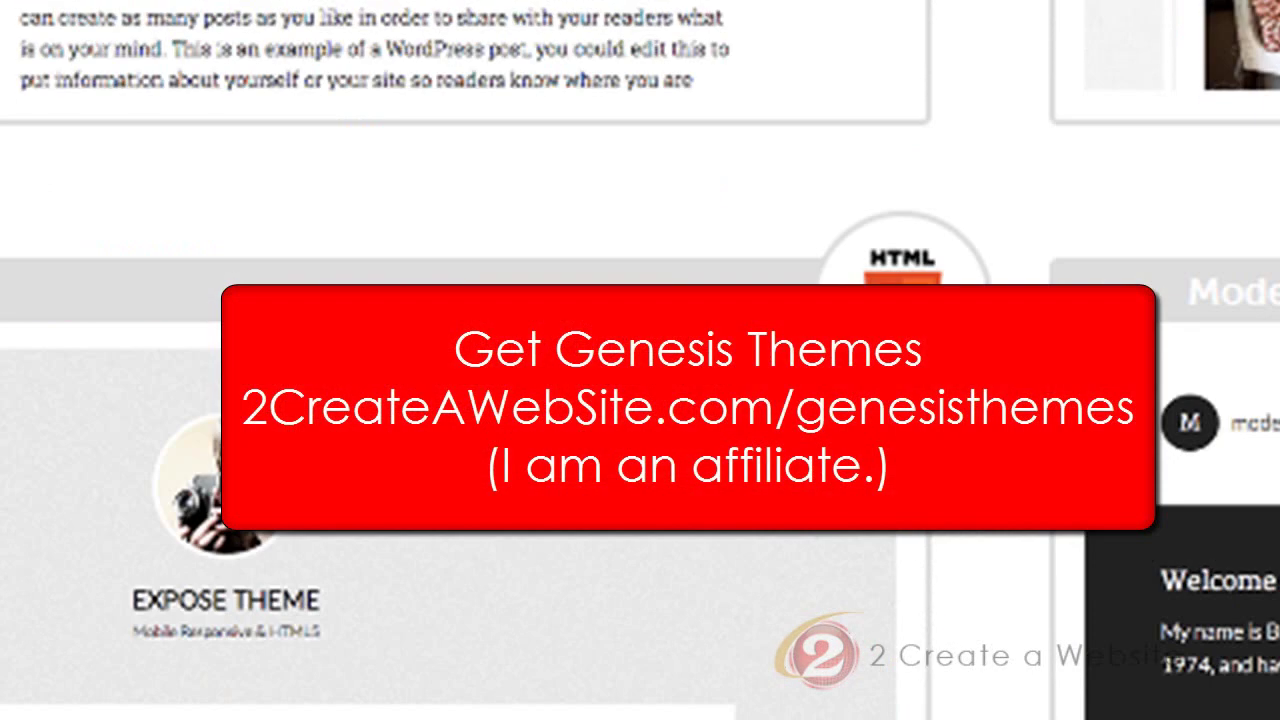
{"action": "scroll", "coordinate": [640, 360], "scroll_direction": "down", "scroll_amount": 15}
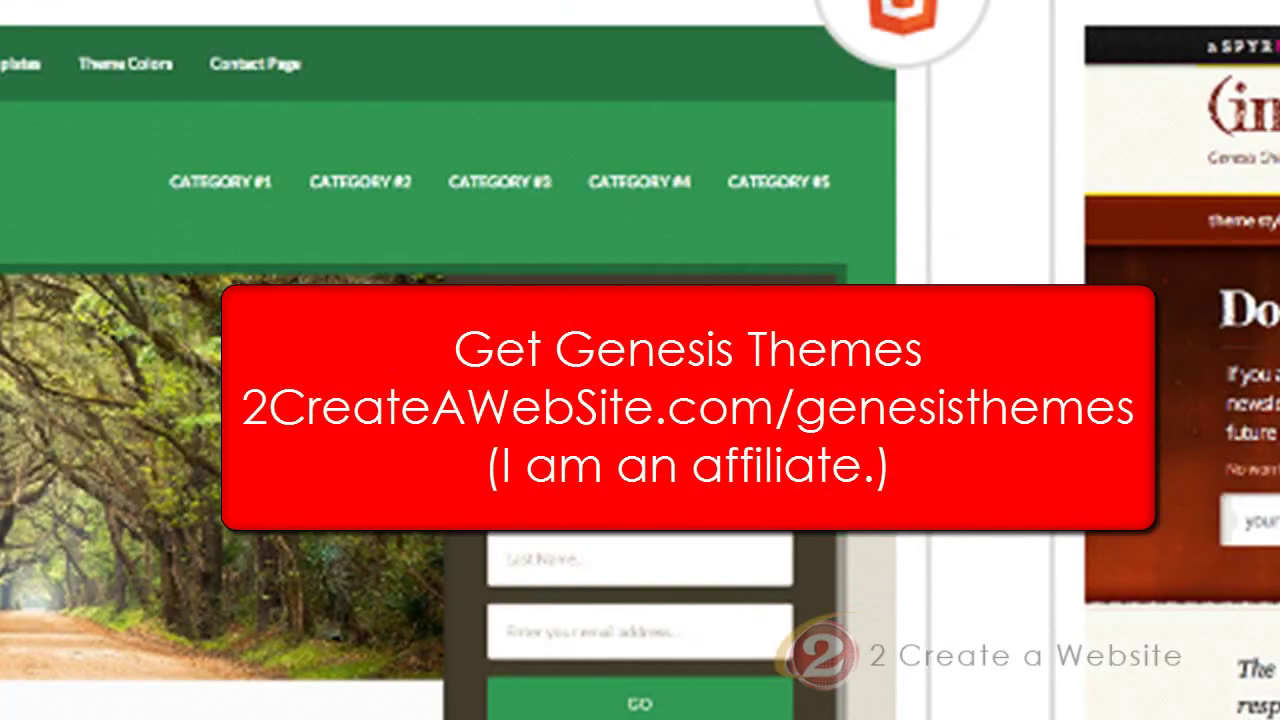
{"action": "scroll", "coordinate": [640, 360], "scroll_direction": "down", "scroll_amount": 15}
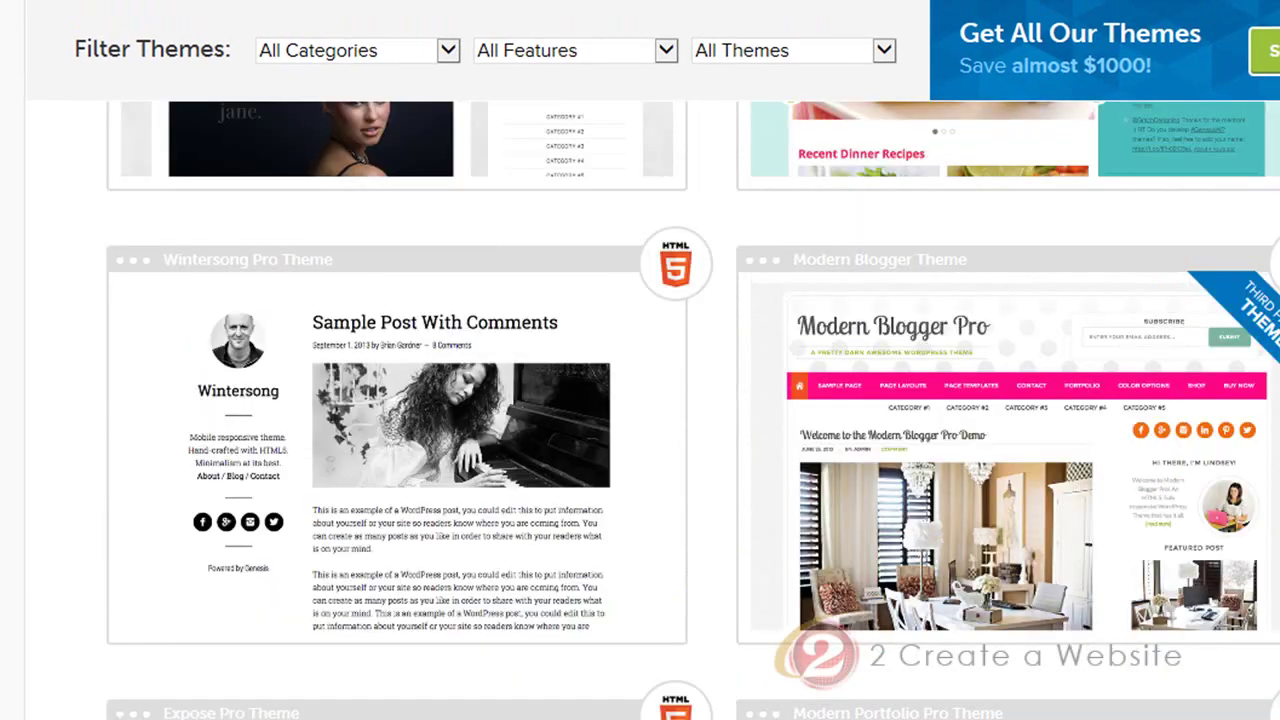
{"action": "scroll", "coordinate": [693, 410], "scroll_direction": "up", "scroll_amount": 5}
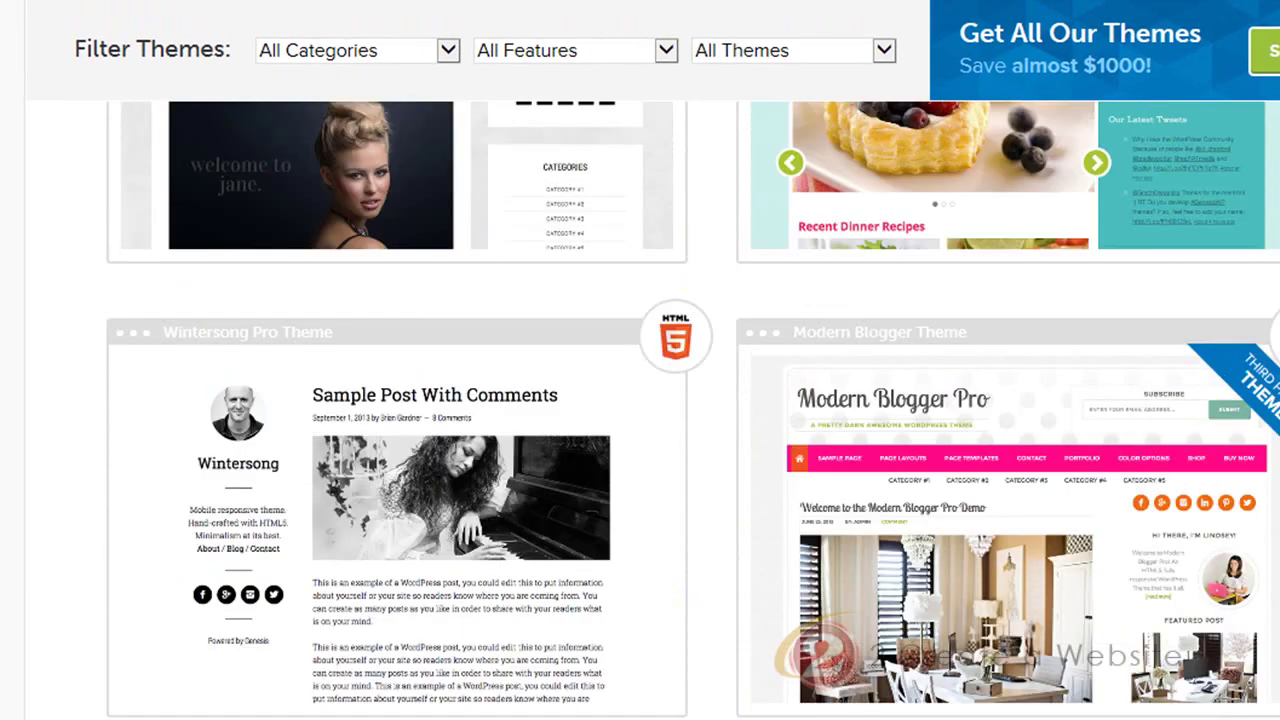
{"action": "scroll", "coordinate": [693, 410], "scroll_direction": "up", "scroll_amount": 1}
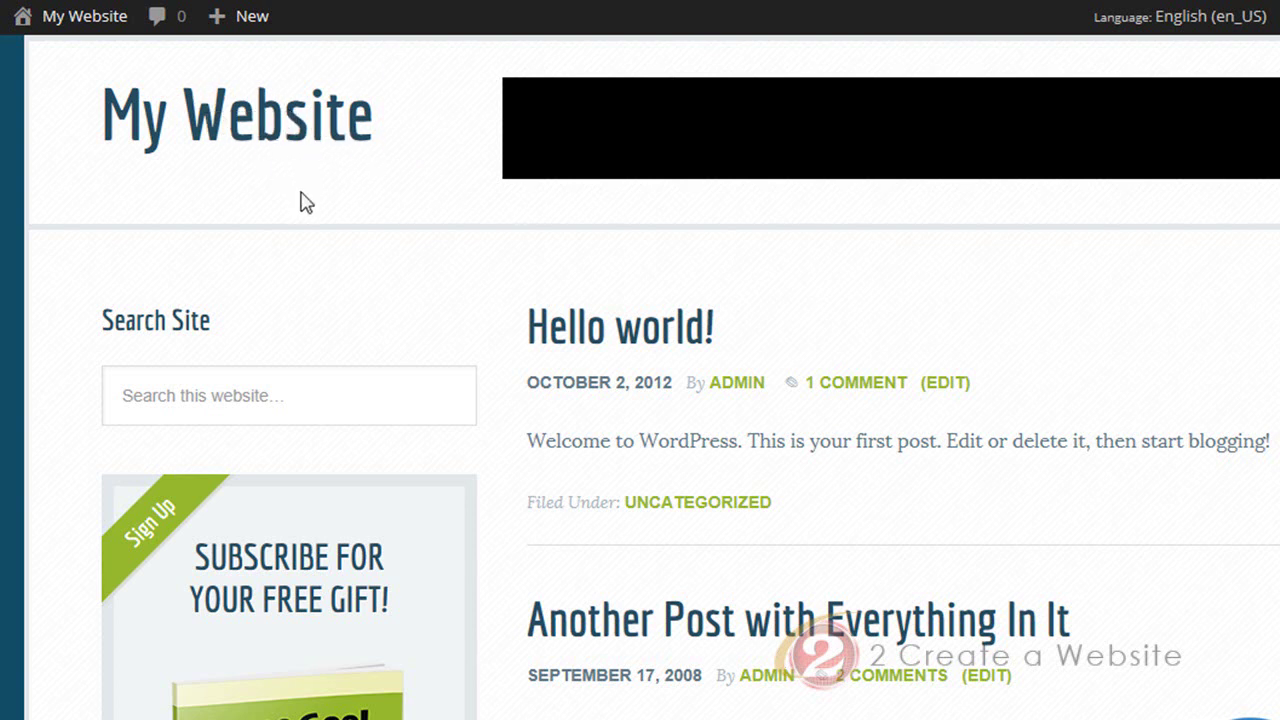
Open the Custom Header settings of My Website and check the required header image dimensions
{"action": "mouse_move", "coordinate": [88, 17]}
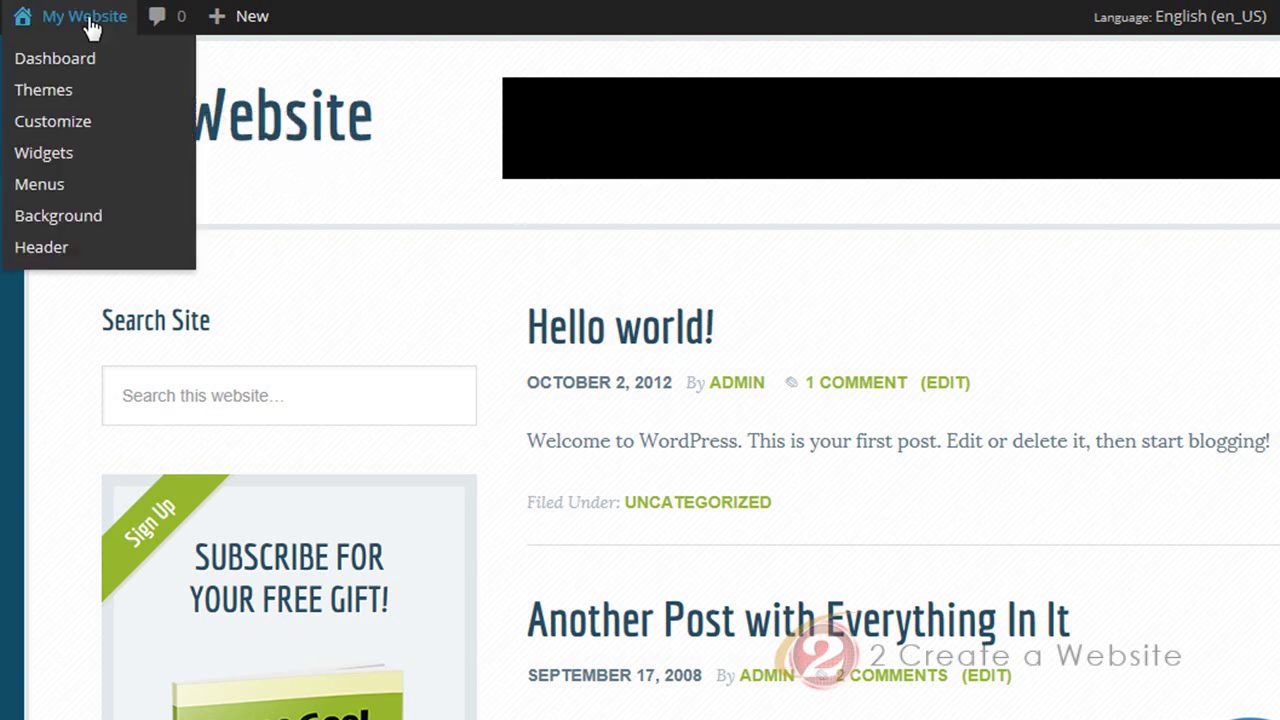
{"action": "left_click", "coordinate": [40, 250]}
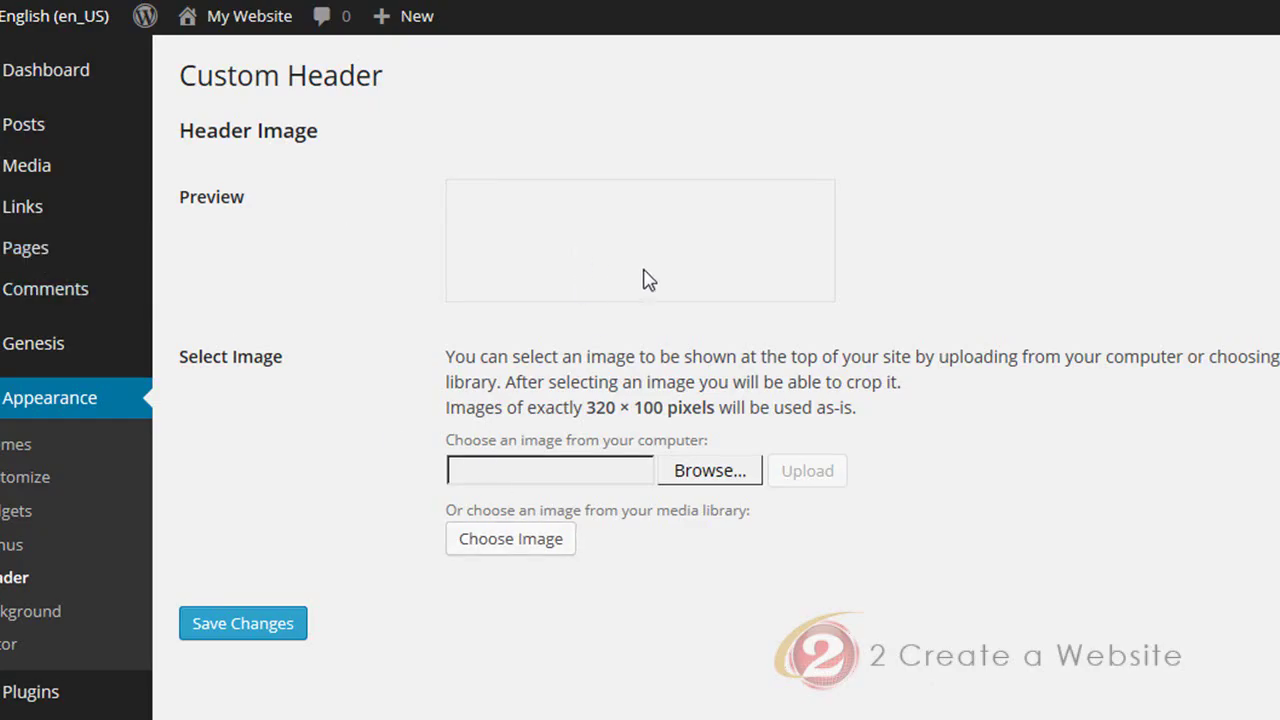
{"action": "left_click_drag", "start_coordinate": [587, 407], "coordinate": [664, 405]}
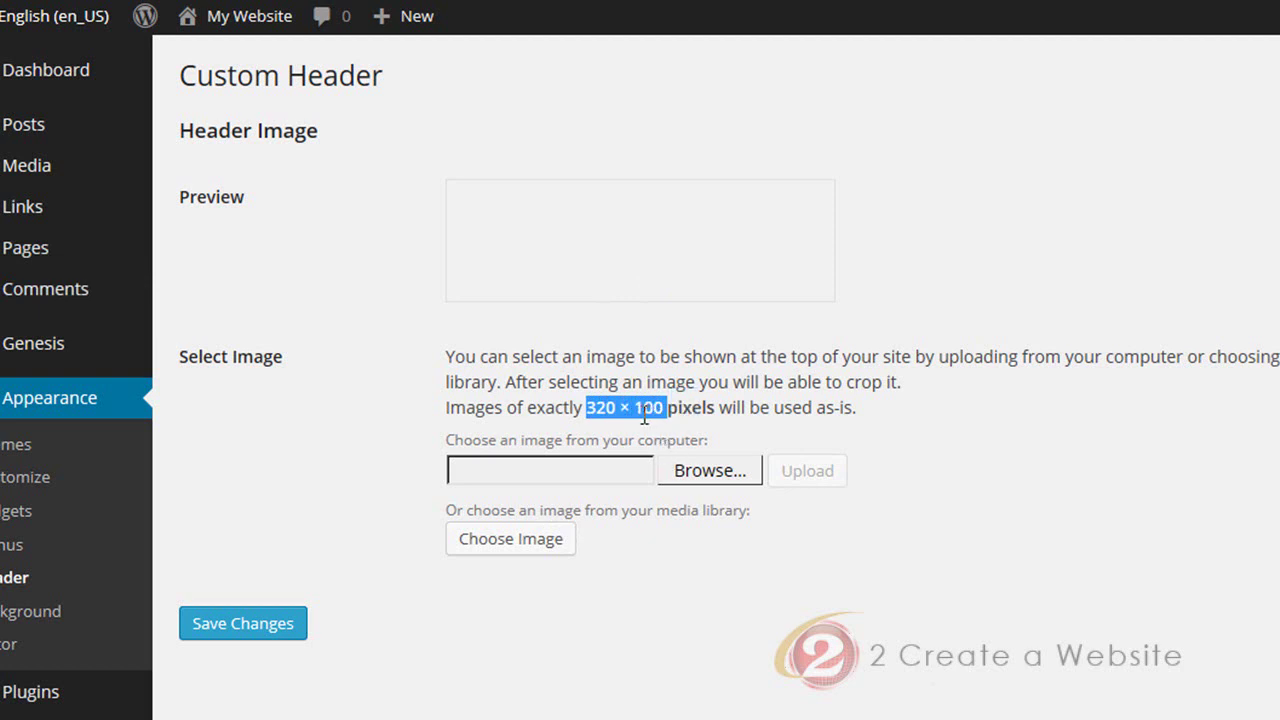
{"action": "left_click", "coordinate": [645, 412]}
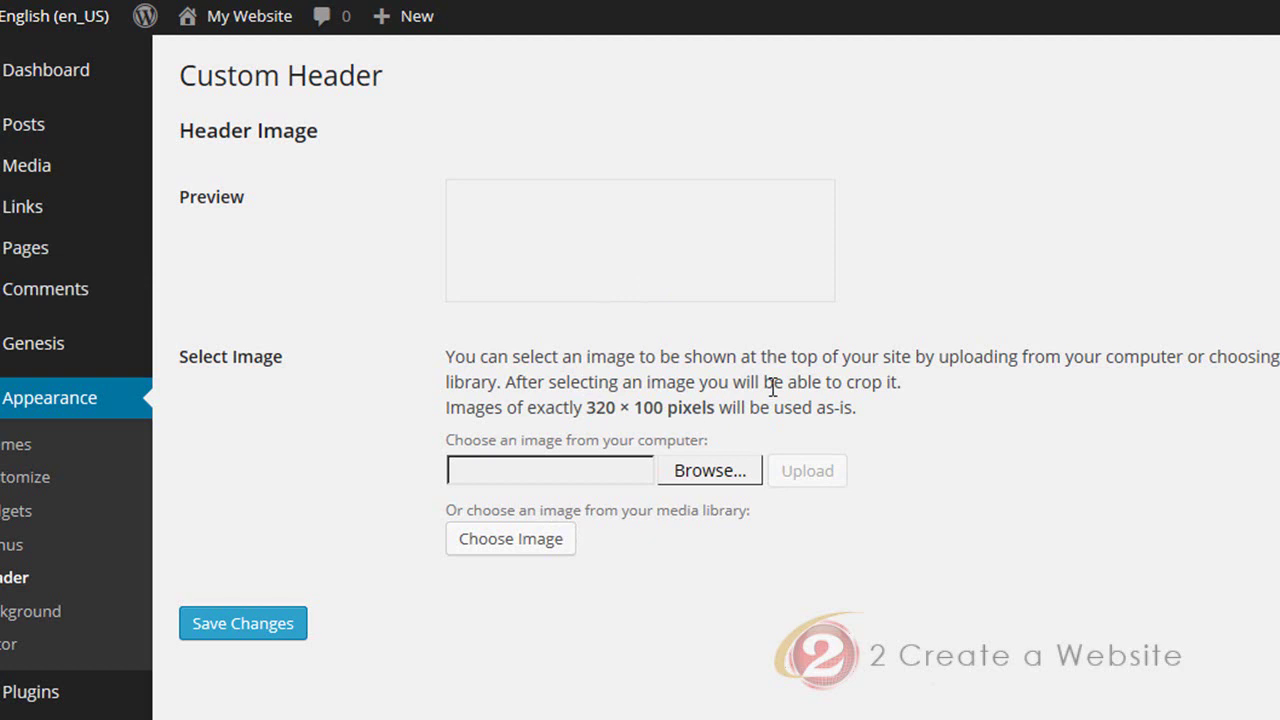
Open the Genesis Simple Hooks settings and find "header" on the page to reach the genesis_header hook
{"action": "left_click", "coordinate": [250, 17]}
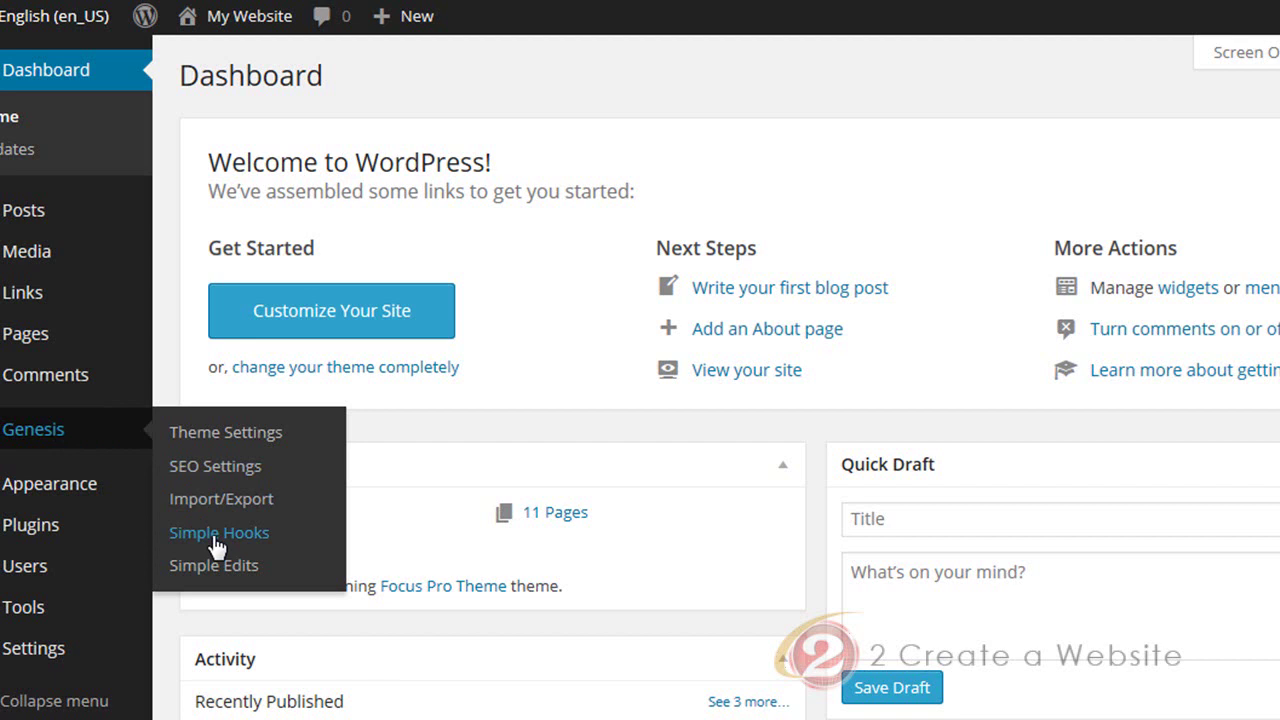
{"action": "mouse_move", "coordinate": [100, 525]}
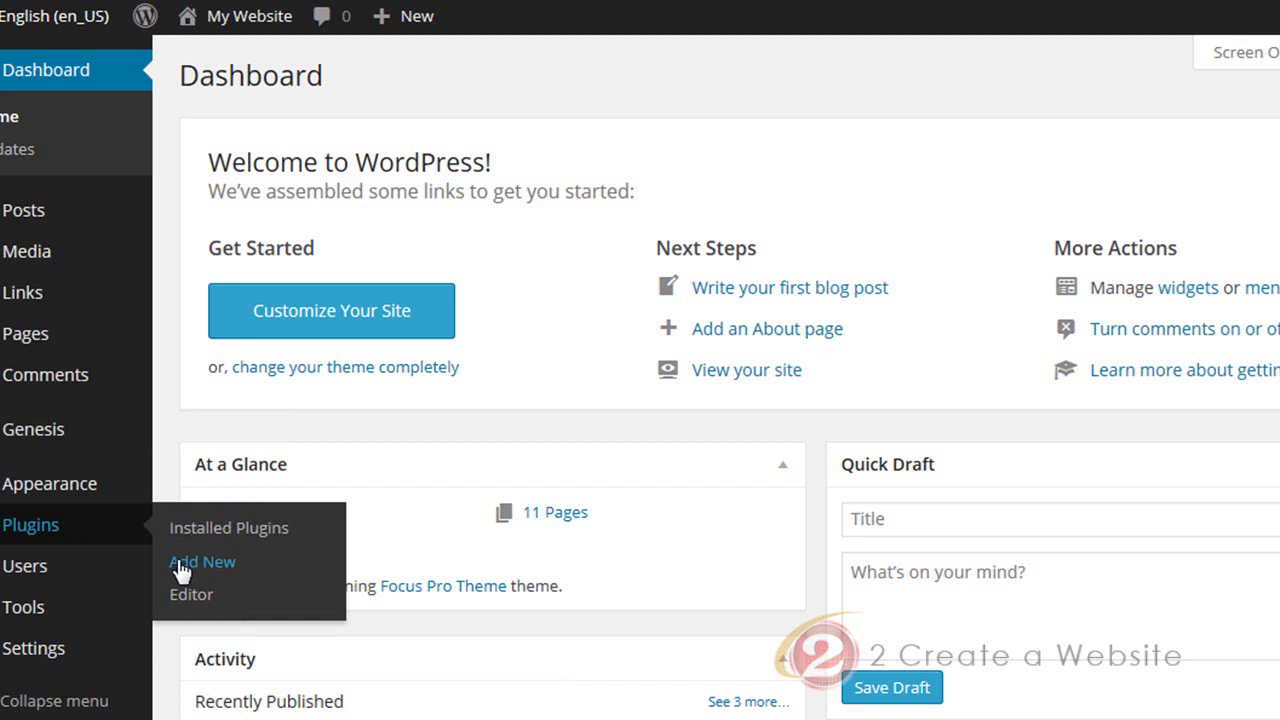
{"action": "mouse_move", "coordinate": [23, 434]}
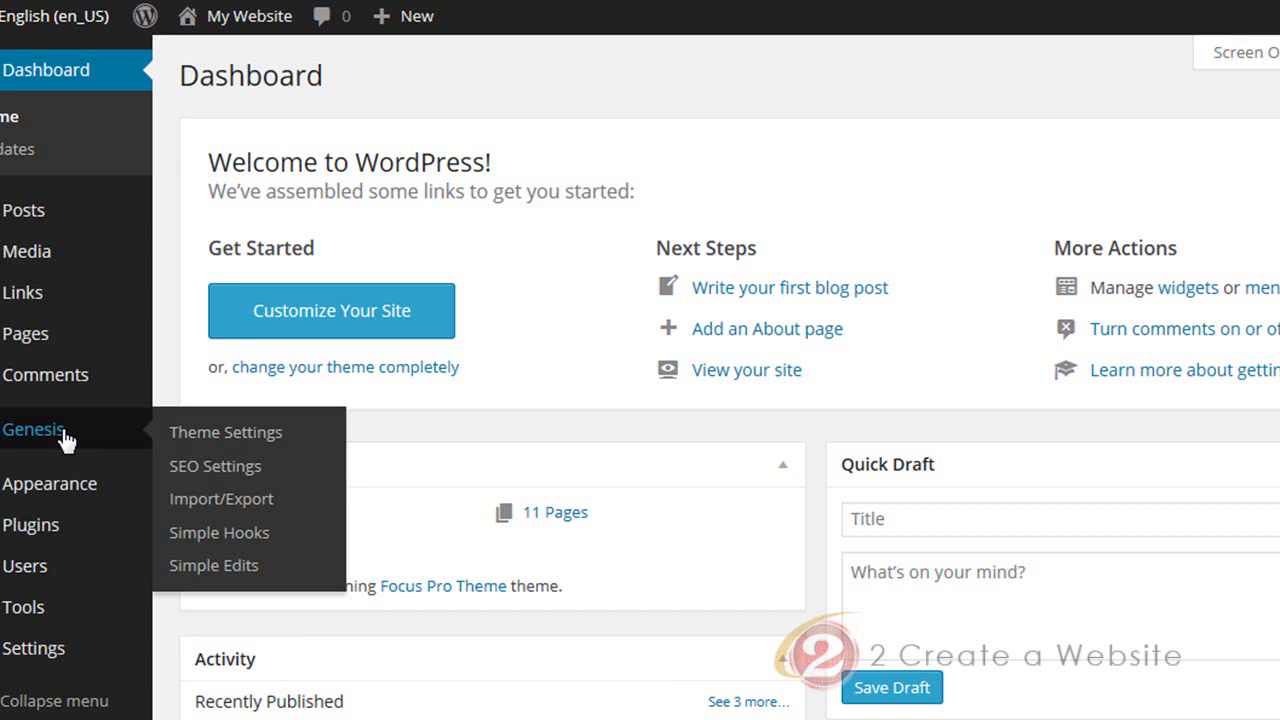
{"action": "left_click", "coordinate": [248, 545]}
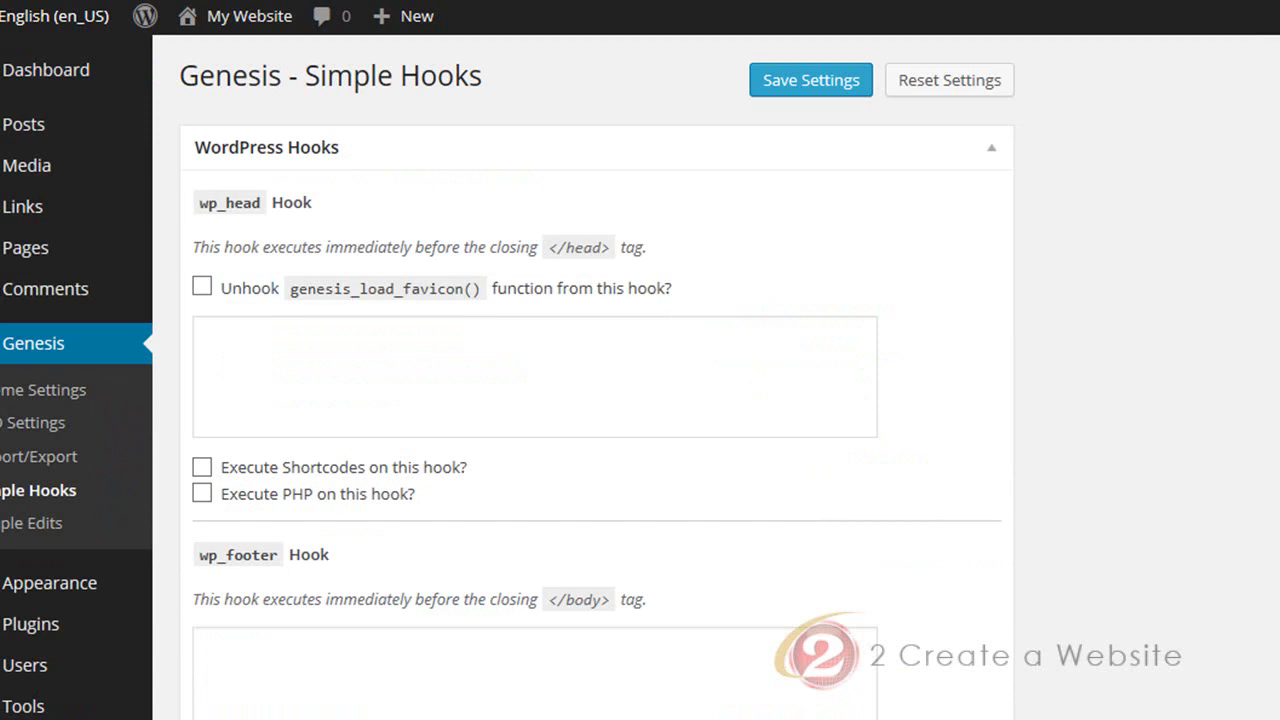
{"action": "key", "text": "ctrl+f"}
{"action": "type", "text": "header"}
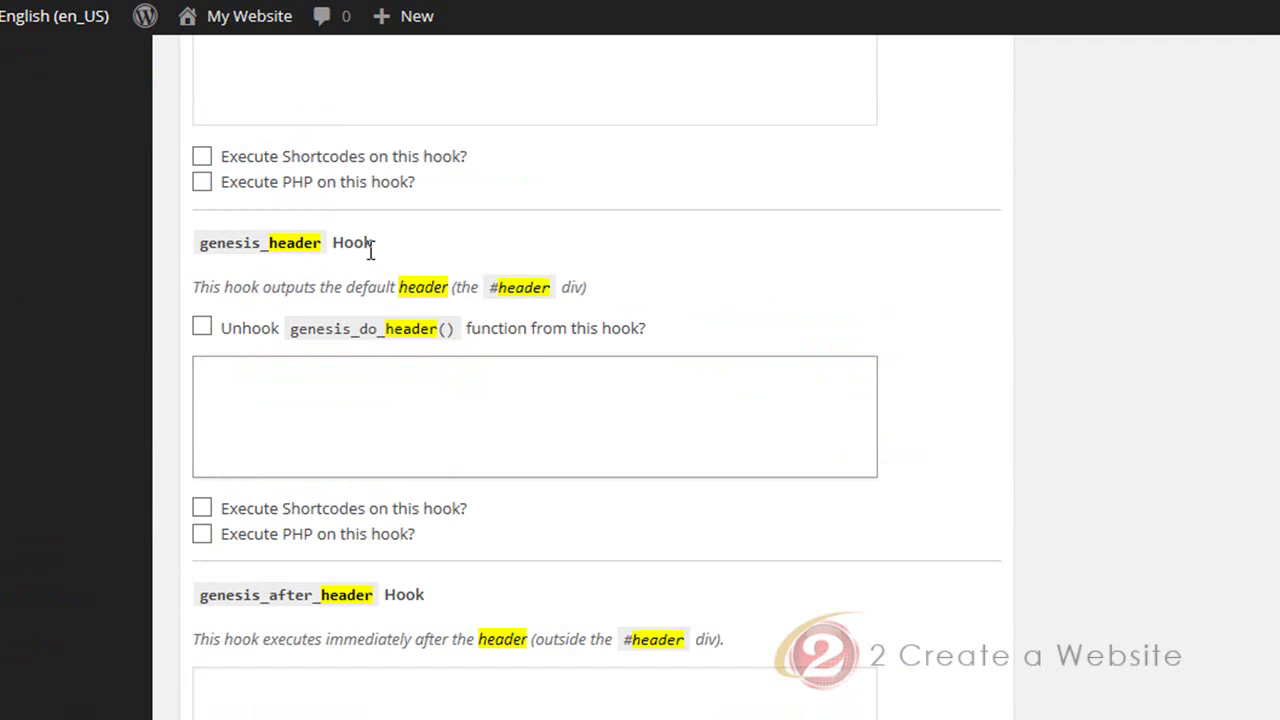
{"action": "left_click", "coordinate": [285, 373]}
{"action": "type", "text": "<img src"}
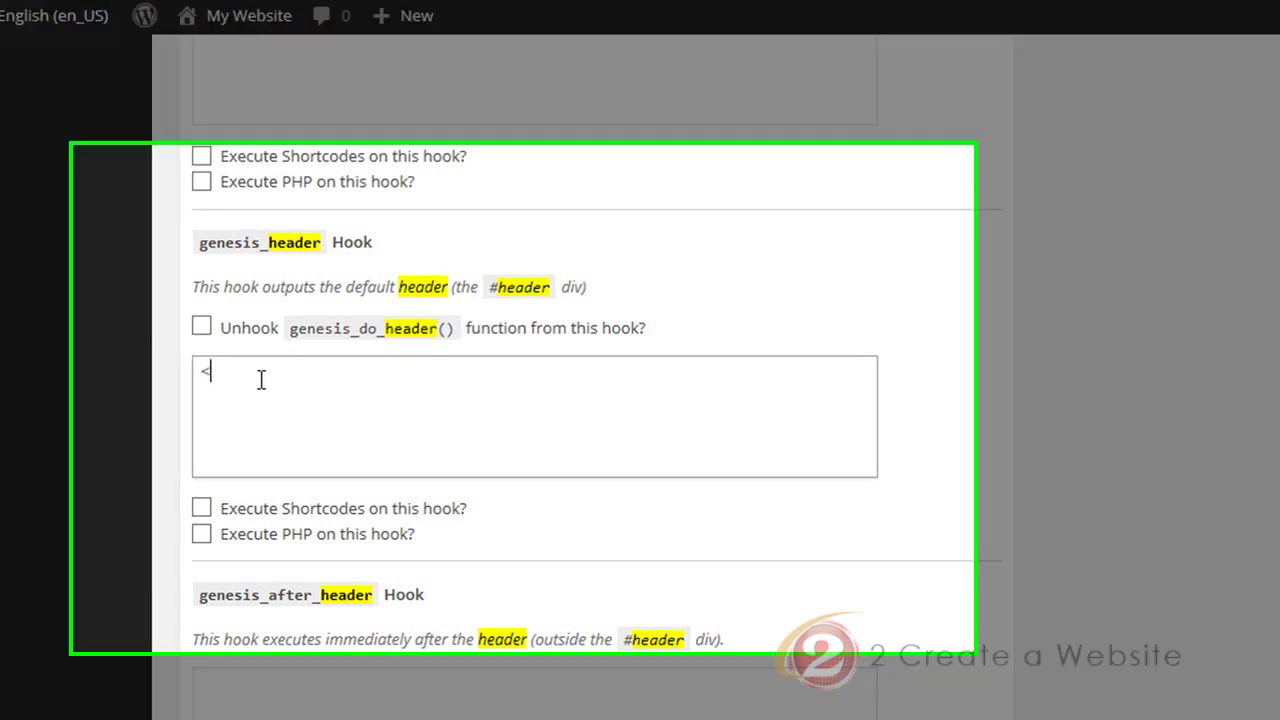
{"action": "type", "text": "=\"http"}
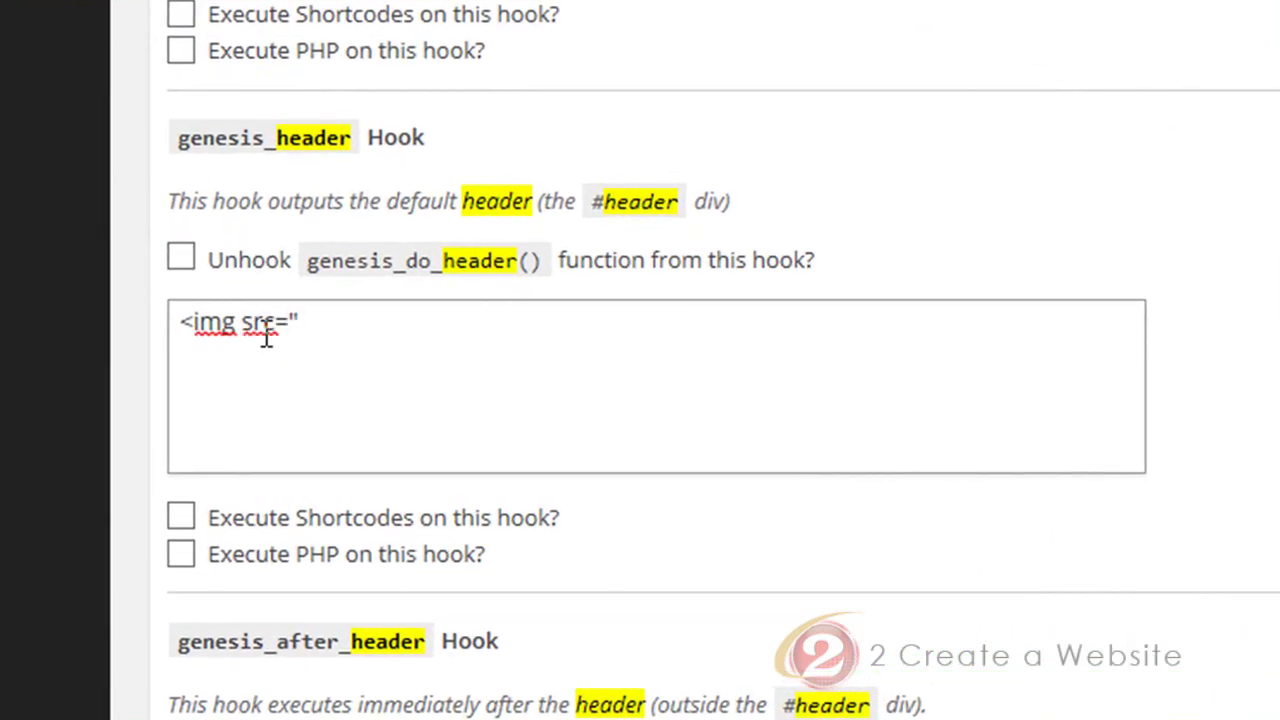
{"action": "type", "text": "://"}
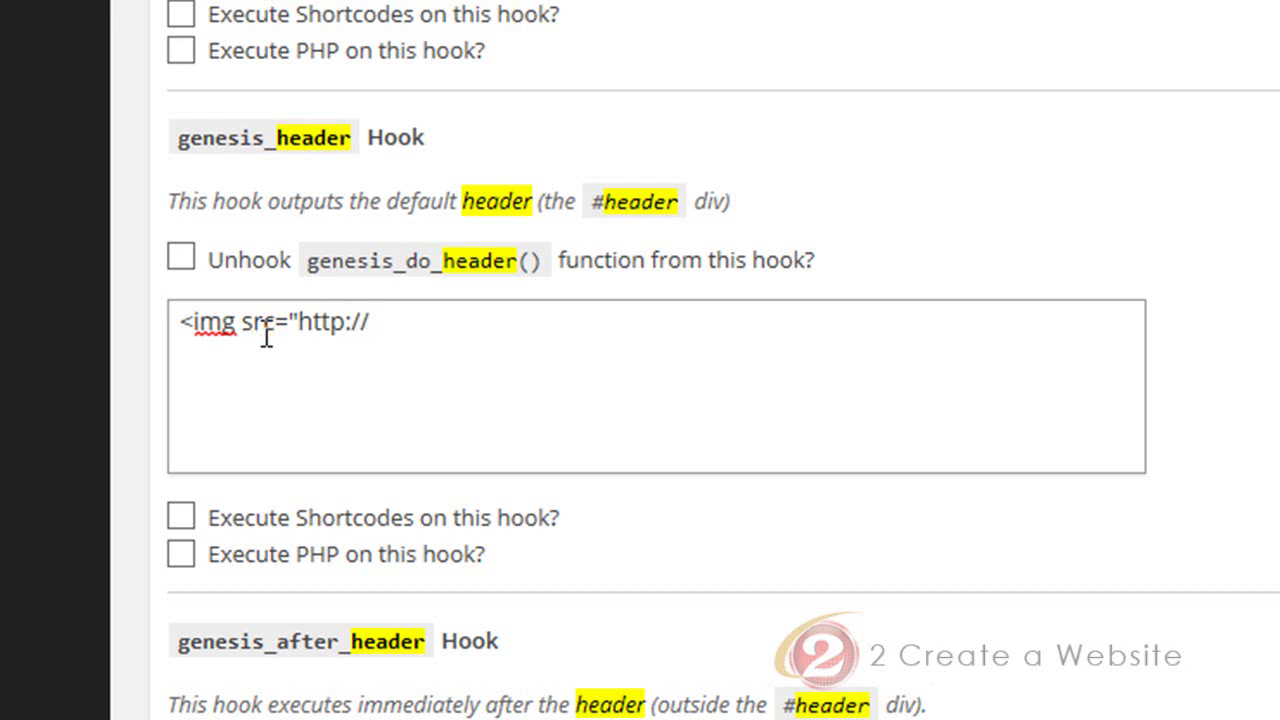
{"action": "type", "text": "www.yourd"}
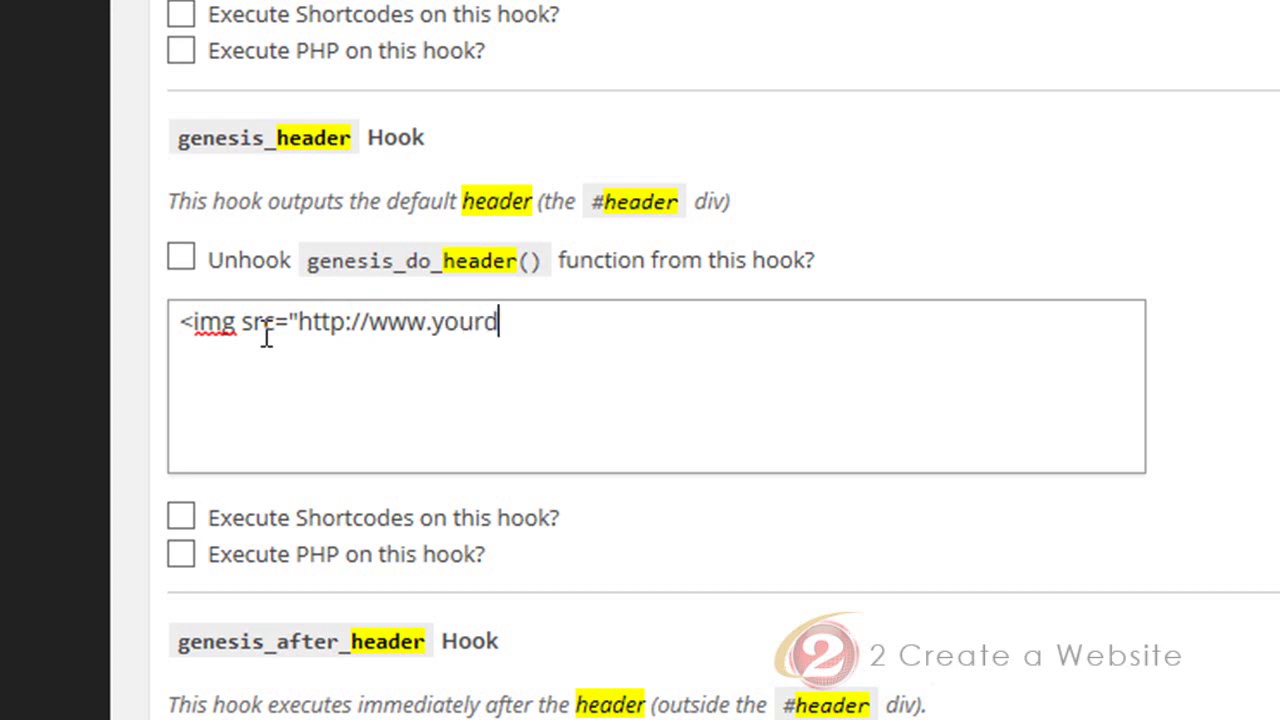
{"action": "type", "text": "omain.com/wp"}
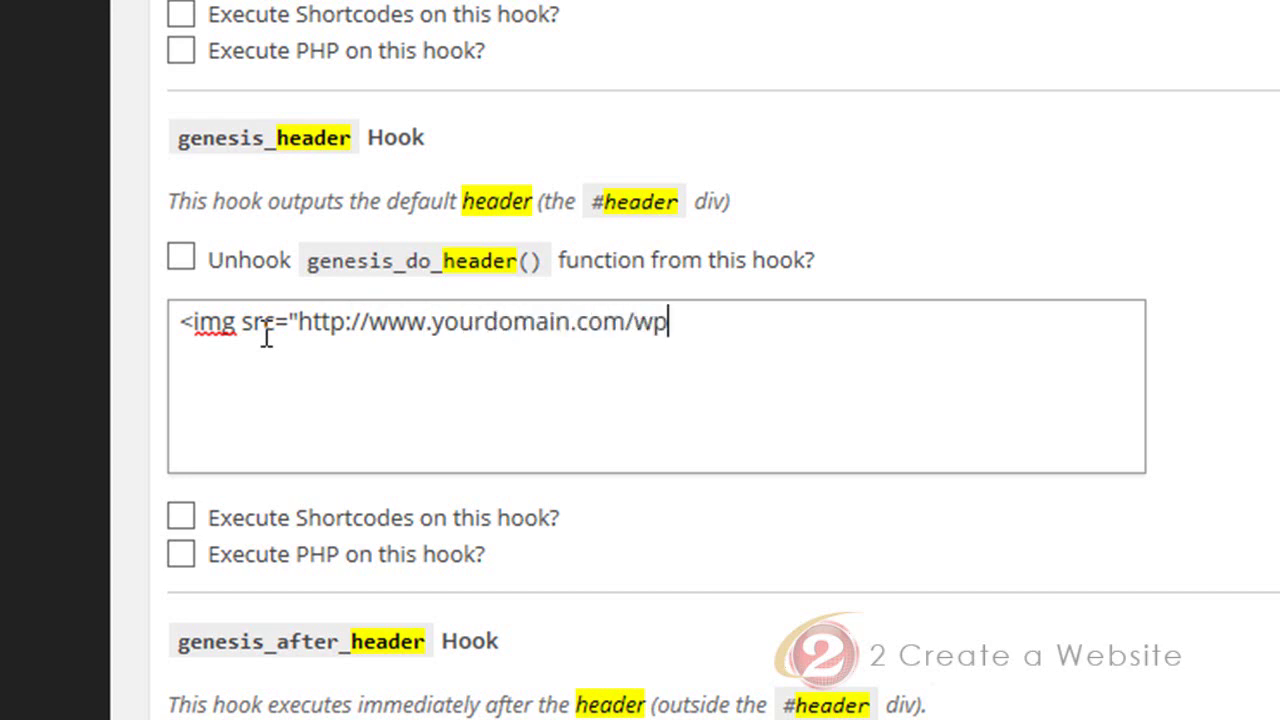
{"action": "type", "text": "-content/uploads//////"}
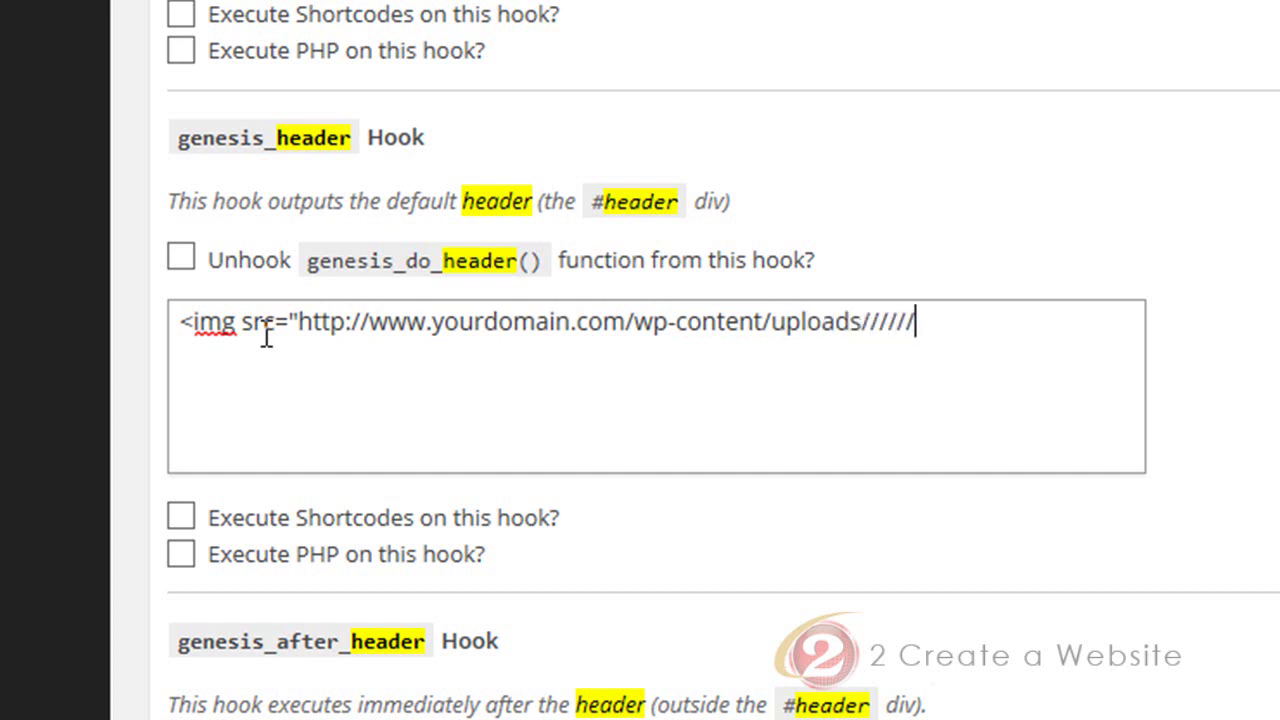
{"action": "type", "text": "\">"}
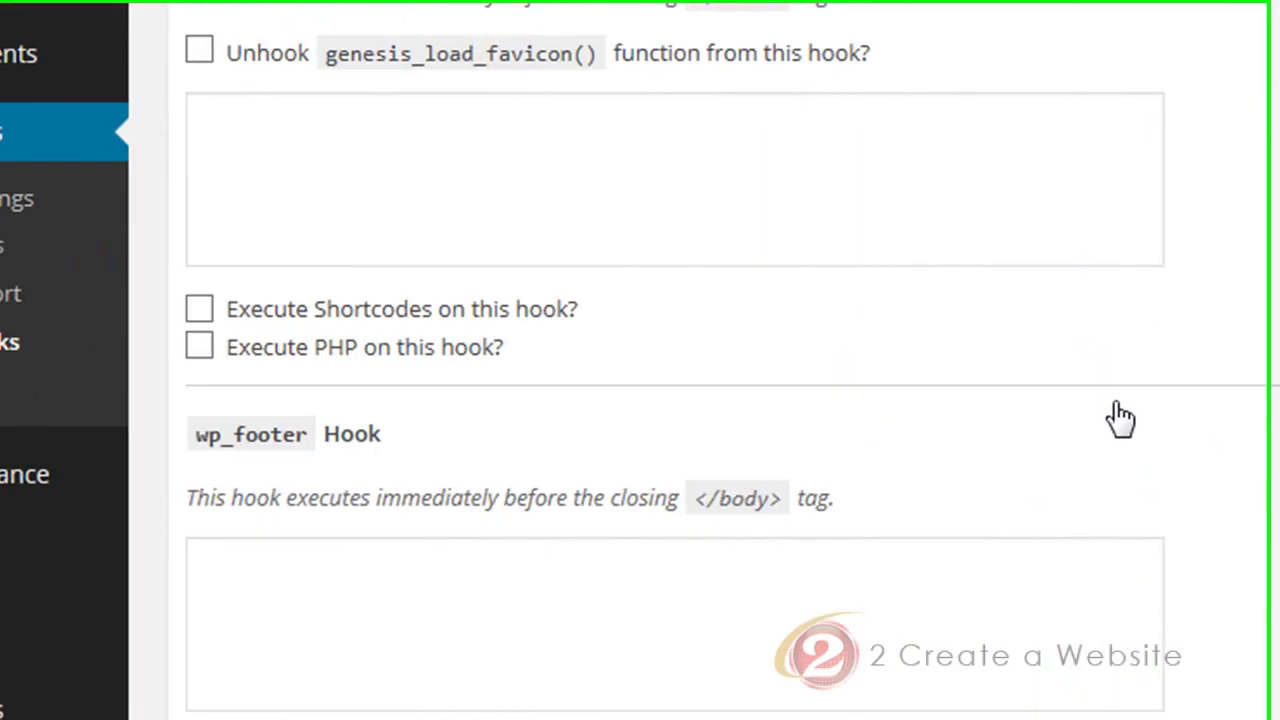
{"action": "type", "text": "<img s"}
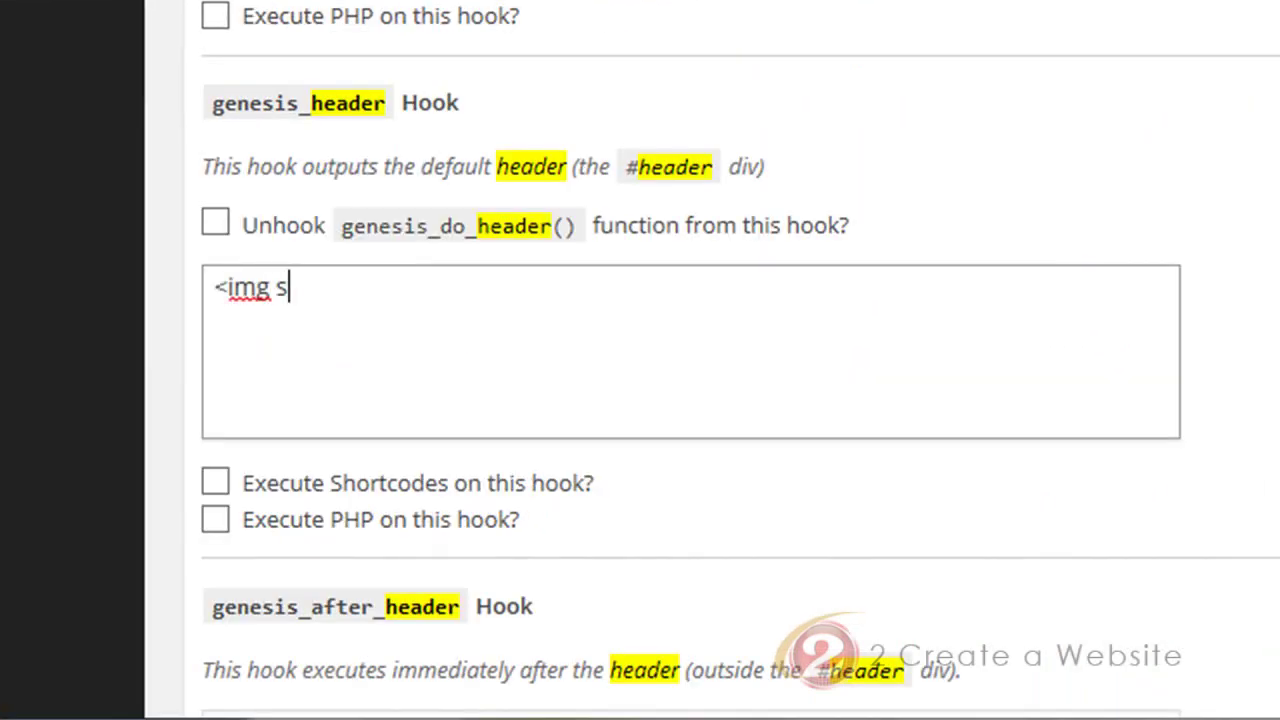
{"action": "type", "text": "rc=\""}
{"action": "type", "text": "http://www.yourdomain.com/wp-content/uploads/2014/01/header.png"}
{"action": "type", "text": "\">"}
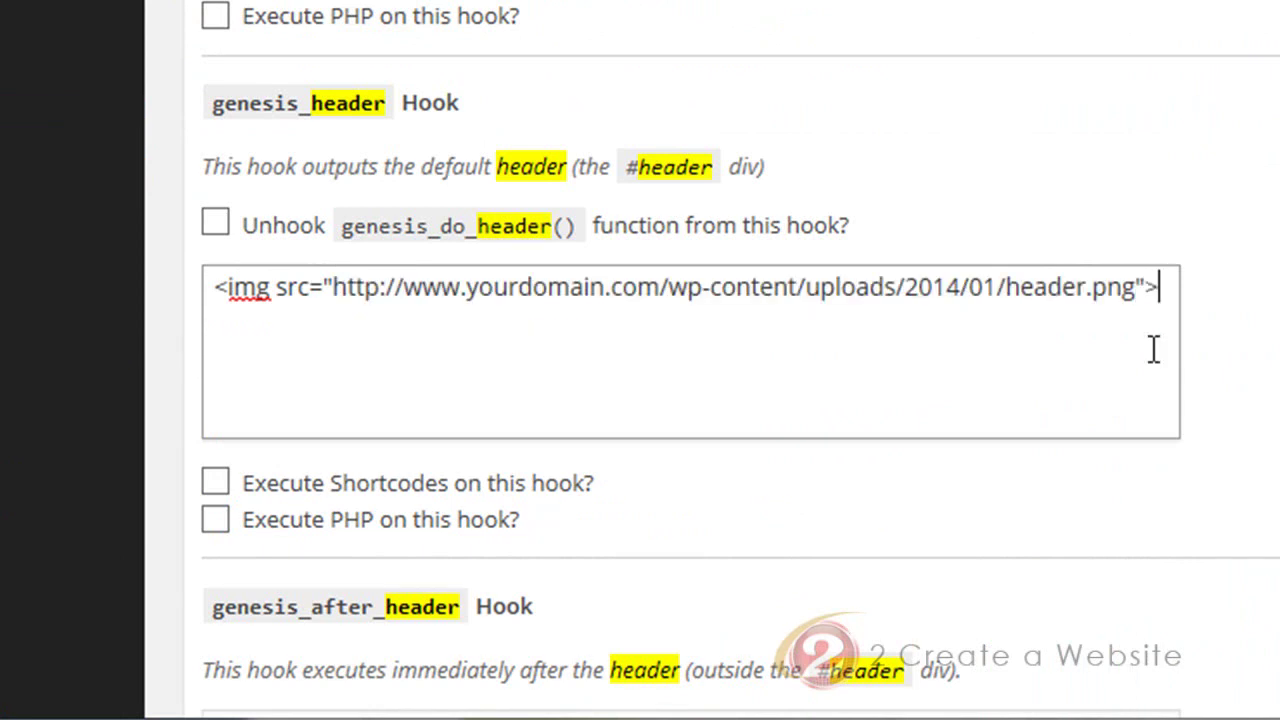
{"action": "left_click_drag", "start_coordinate": [1154, 289], "coordinate": [175, 328]}
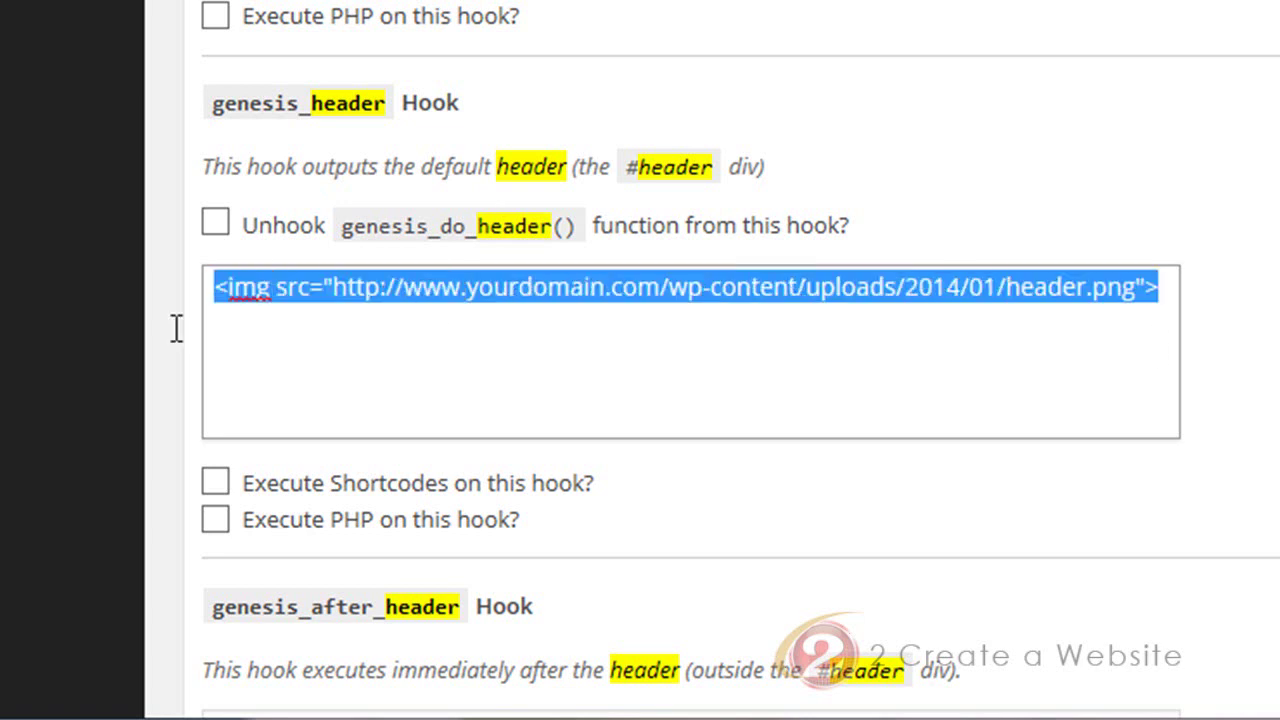
{"action": "left_click", "coordinate": [286, 254]}
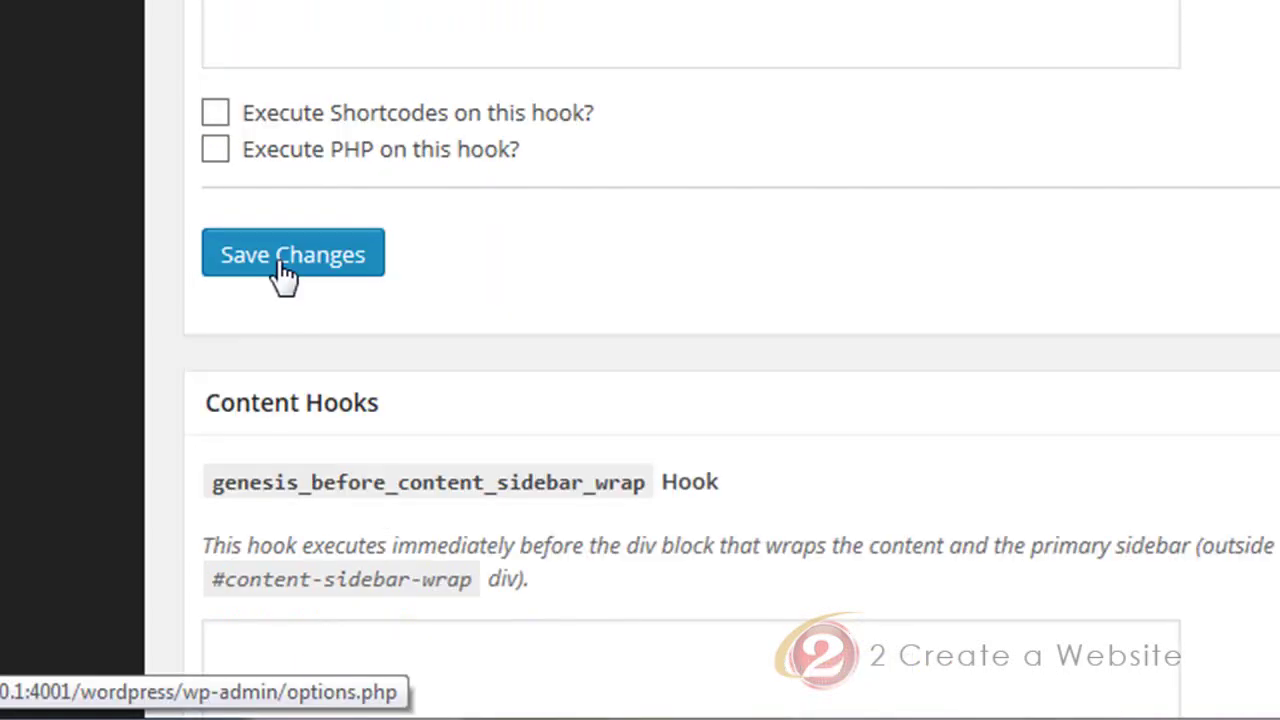
{"action": "left_click", "coordinate": [40, 5]}
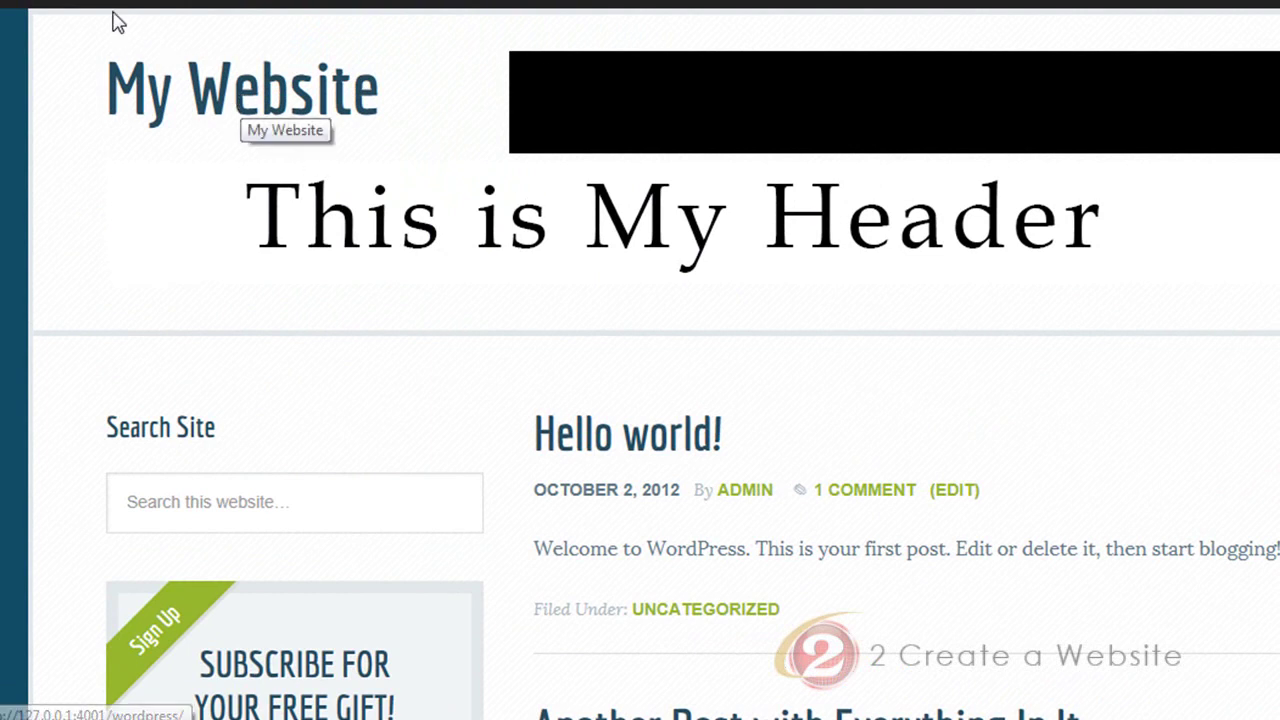
Clear the Site Title in the General Settings and remove the Text widget from the Header Right area
{"action": "mouse_move", "coordinate": [100, 4]}
{"action": "left_click", "coordinate": [80, 36]}
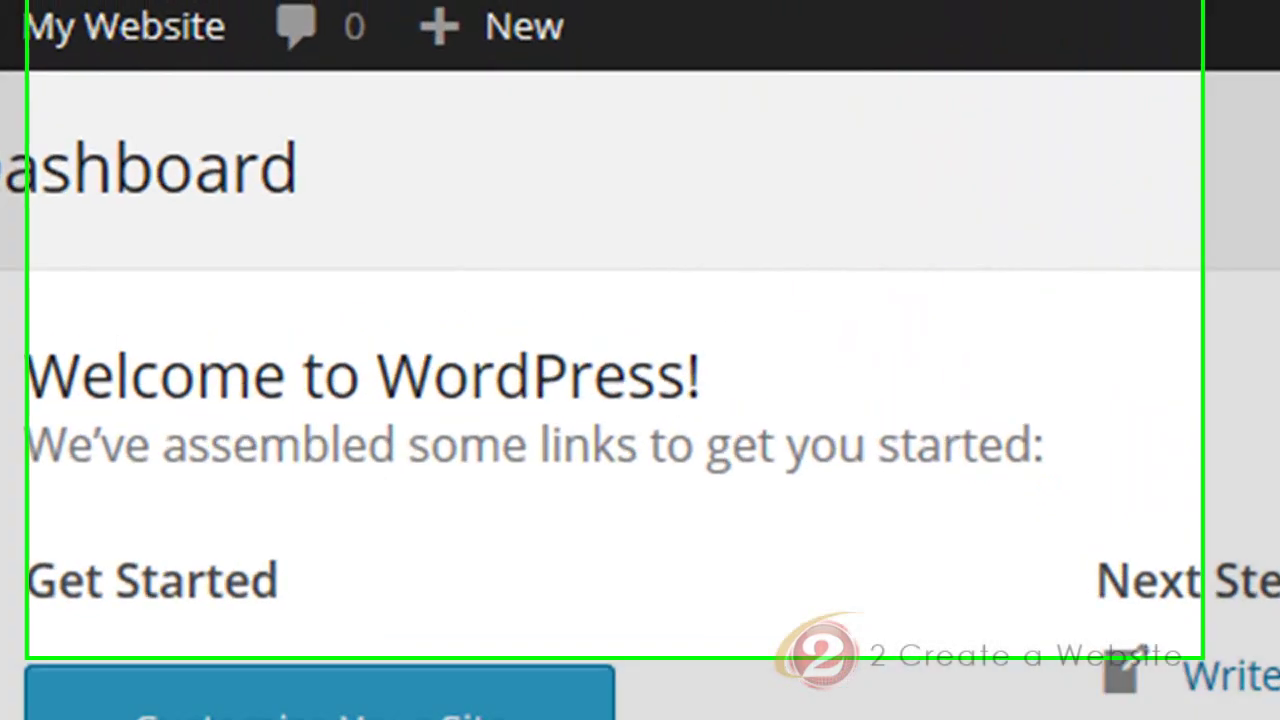
{"action": "left_click", "coordinate": [63, 640]}
{"action": "left_click", "coordinate": [1166, 383]}
{"action": "key", "text": "ctrl+a"}
{"action": "key", "text": "BackSpace"}
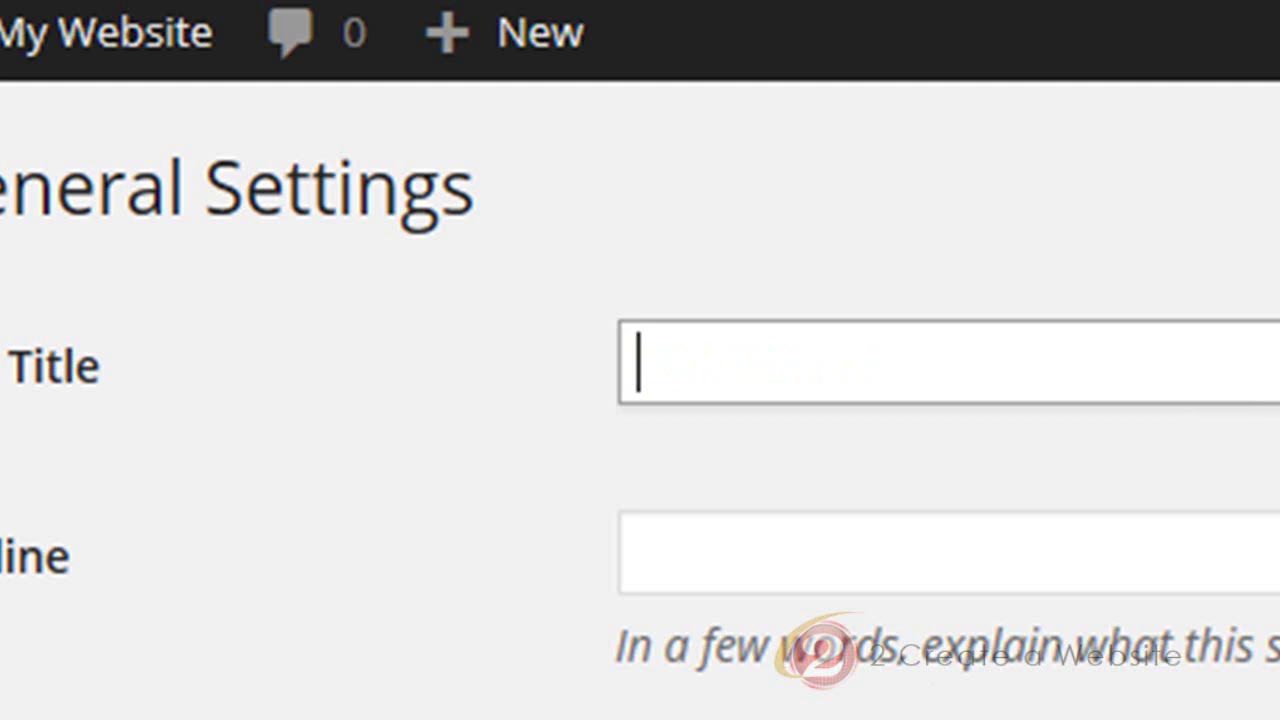
{"action": "scroll", "coordinate": [640, 400], "scroll_direction": "down", "scroll_amount": 10}
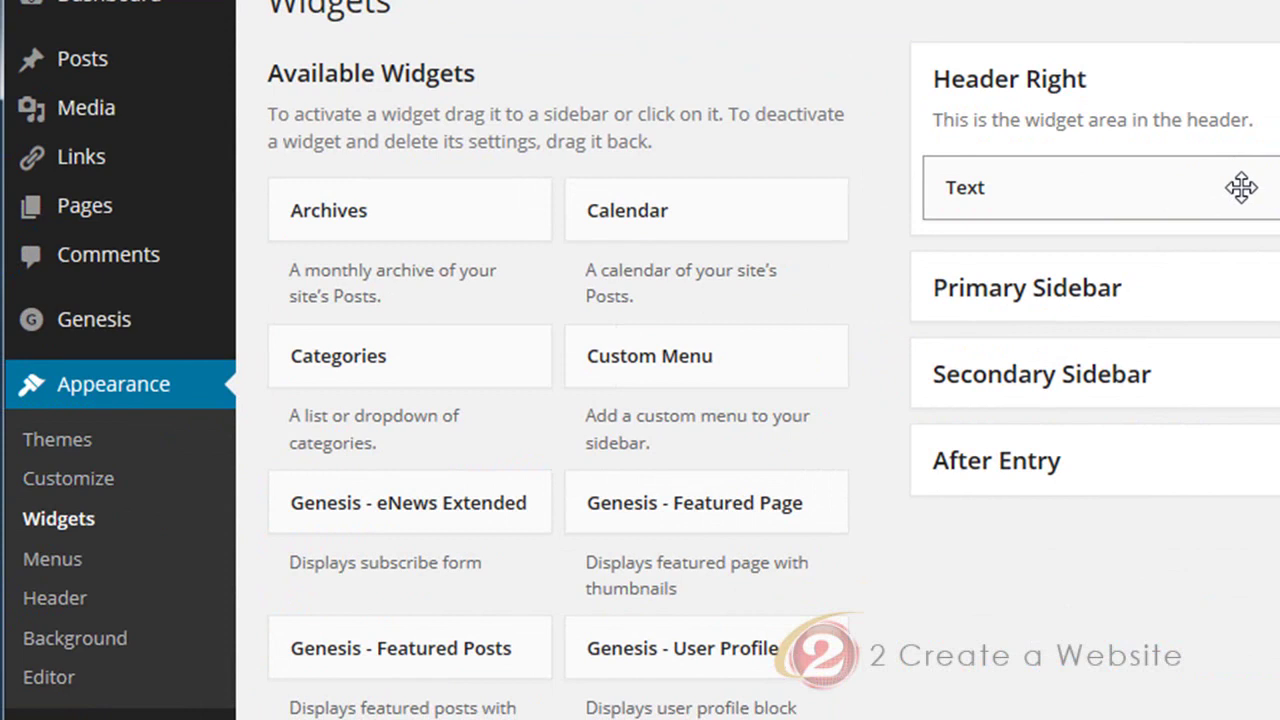
{"action": "left_click_drag", "start_coordinate": [1120, 186], "coordinate": [660, 145]}
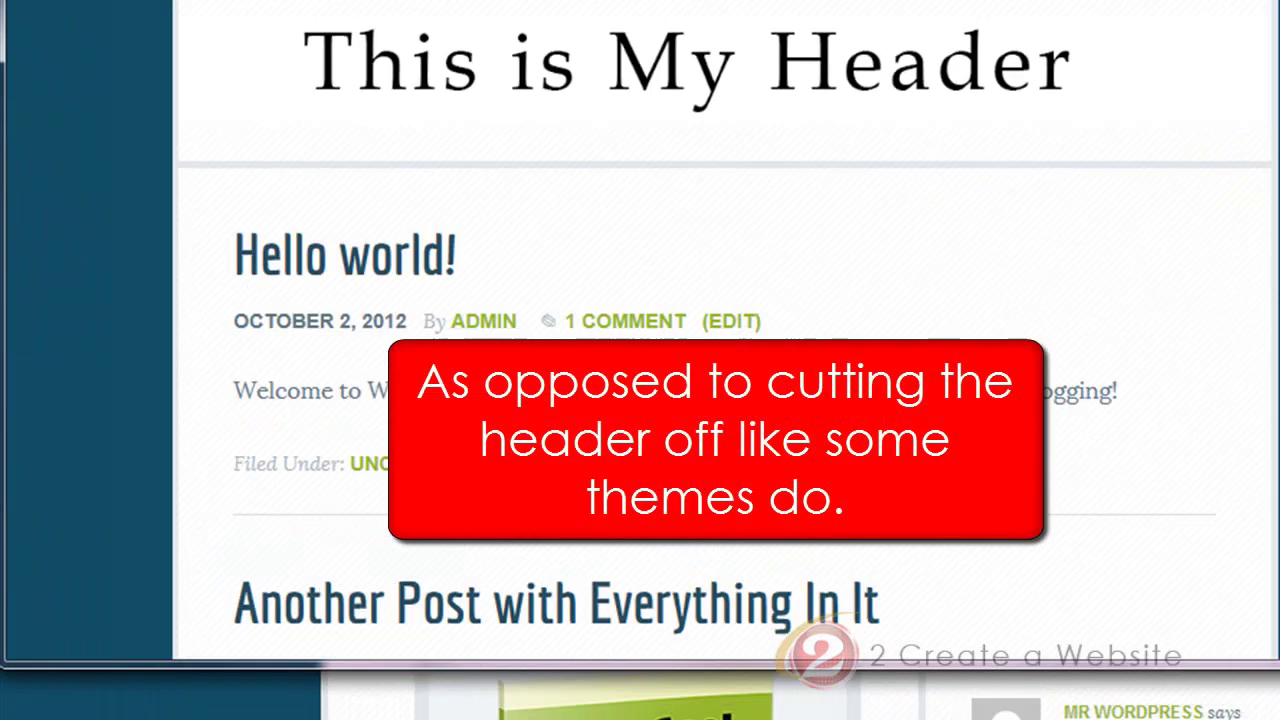
Resize the browser window on My Website and the Napturally Curly site to examine how their responsive headers and layouts adapt
{"action": "left_click_drag", "start_coordinate": [1278, 660], "coordinate": [1258, 692]}
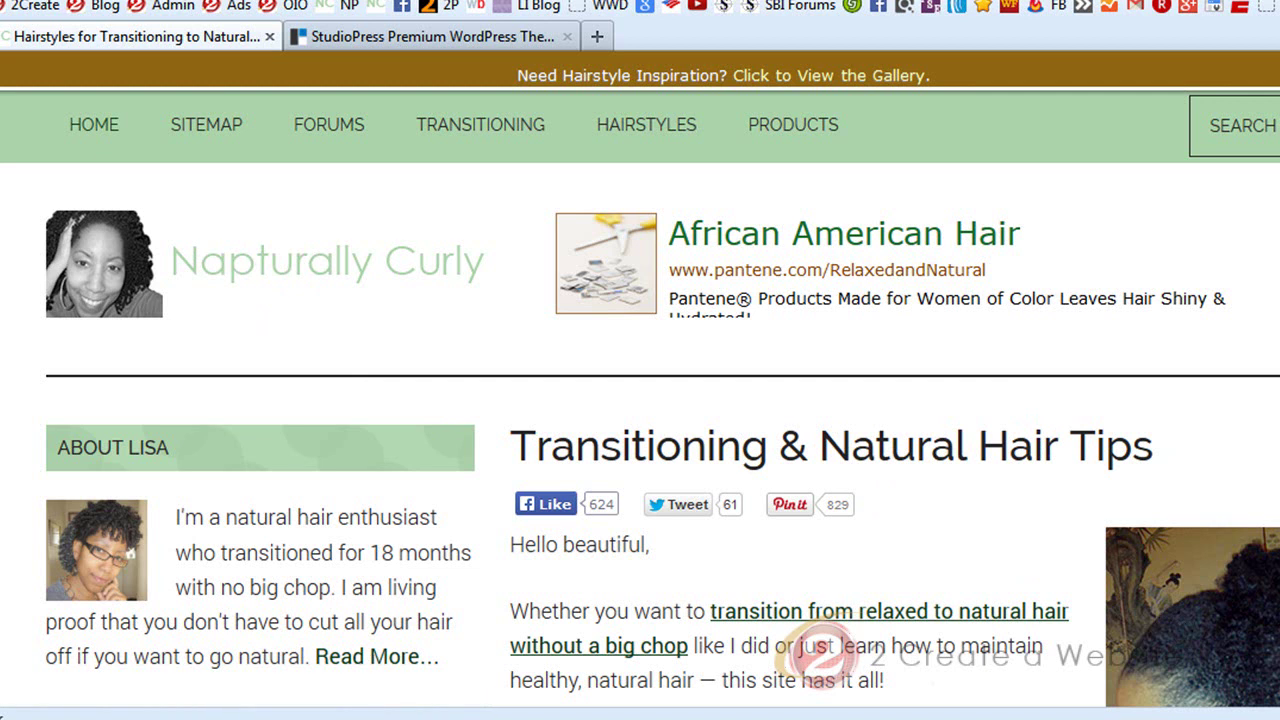
{"action": "left_click_drag", "start_coordinate": [1279, 713], "coordinate": [760, 690]}
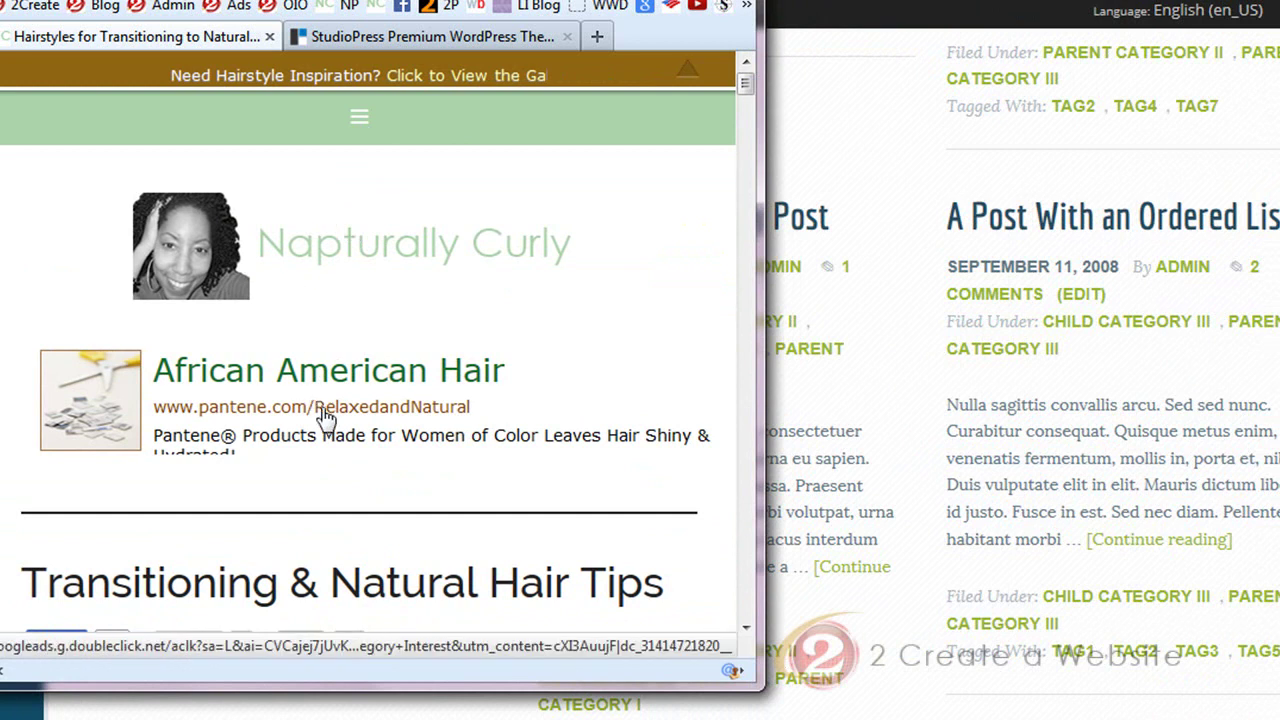
{"action": "left_click_drag", "start_coordinate": [758, 684], "coordinate": [515, 632]}
{"action": "left_click_drag", "start_coordinate": [500, 95], "coordinate": [494, 317]}
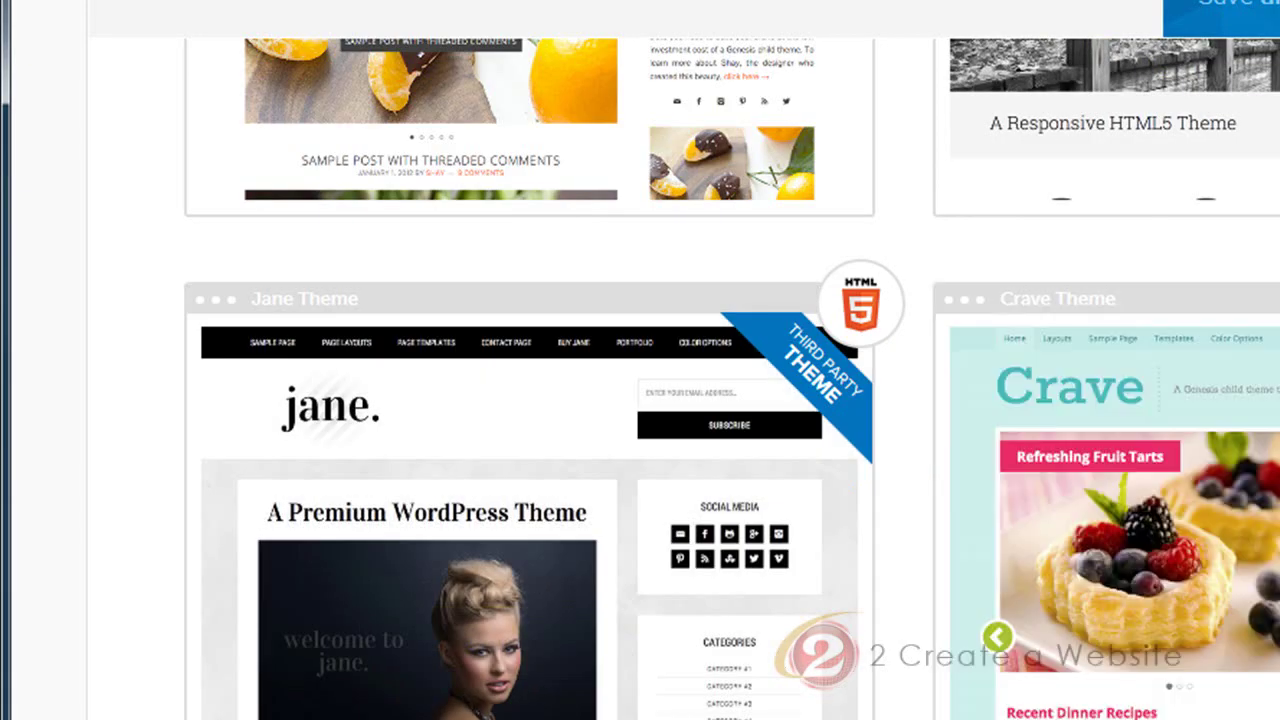
Look further through the StudioPress theme gallery to compare the header designs of the child themes
{"action": "scroll", "coordinate": [732, 378], "scroll_direction": "down", "scroll_amount": 15}
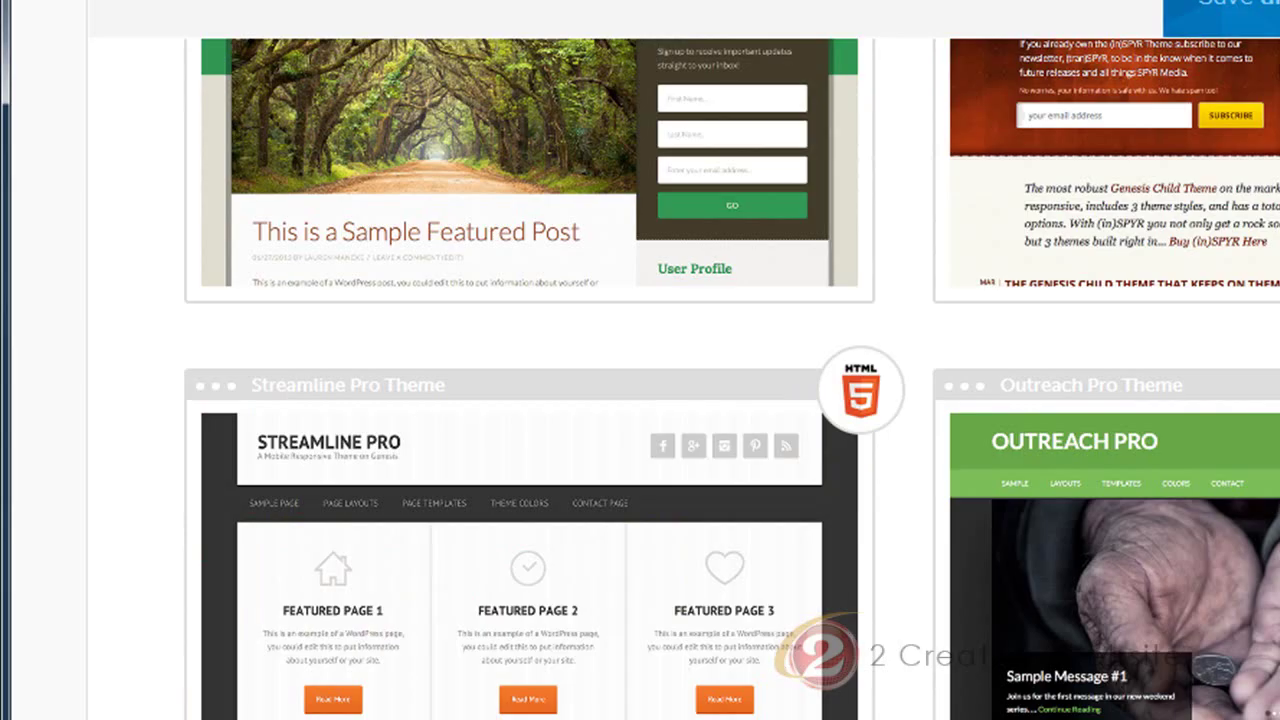
{"action": "scroll", "coordinate": [640, 380], "scroll_direction": "down", "scroll_amount": 15}
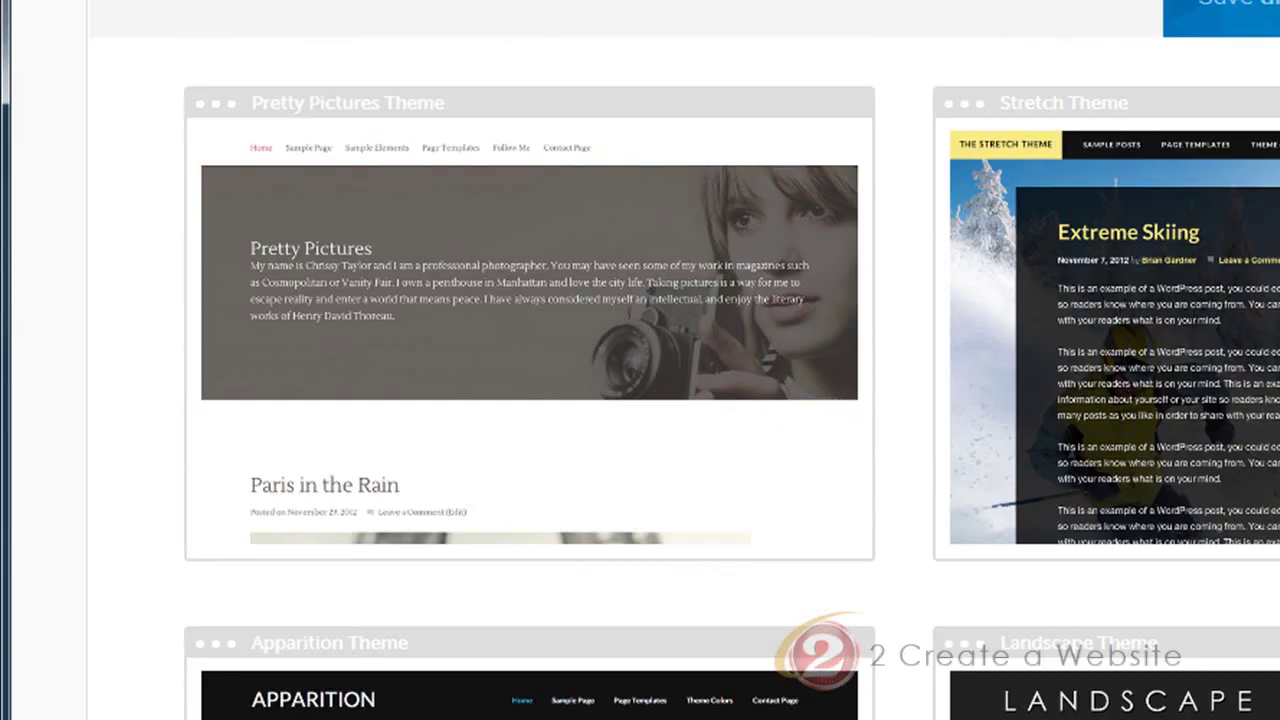
{"action": "scroll", "coordinate": [640, 380], "scroll_direction": "down", "scroll_amount": 10}
{"action": "scroll", "coordinate": [640, 380], "scroll_direction": "up", "scroll_amount": 5}
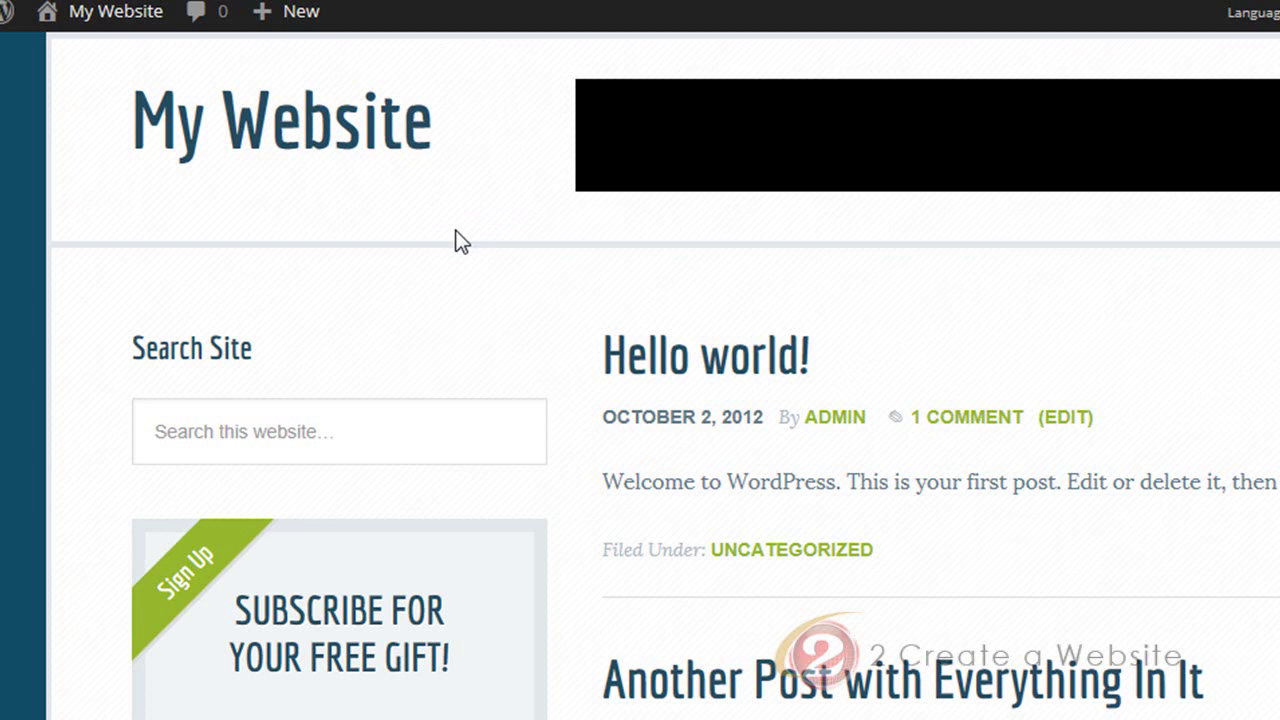
Open the site's menu management and create a new menu named Social Media
{"action": "mouse_move", "coordinate": [108, 14]}
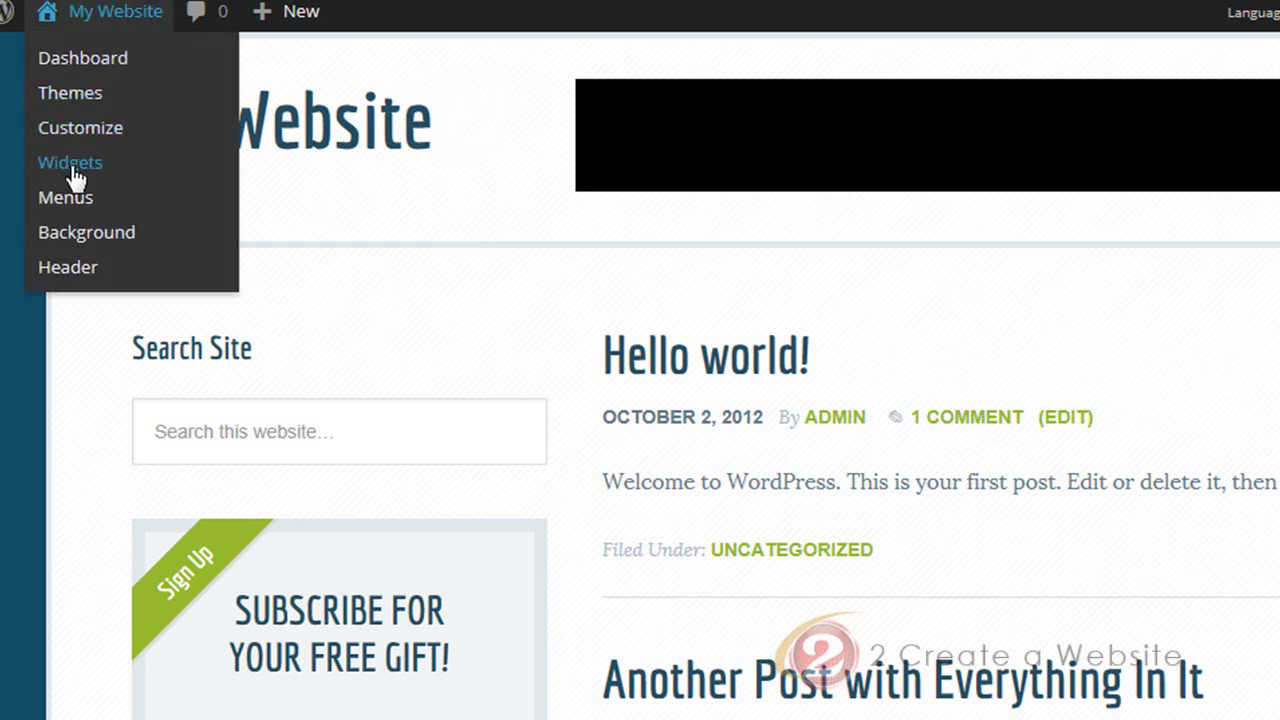
{"action": "left_click", "coordinate": [66, 200]}
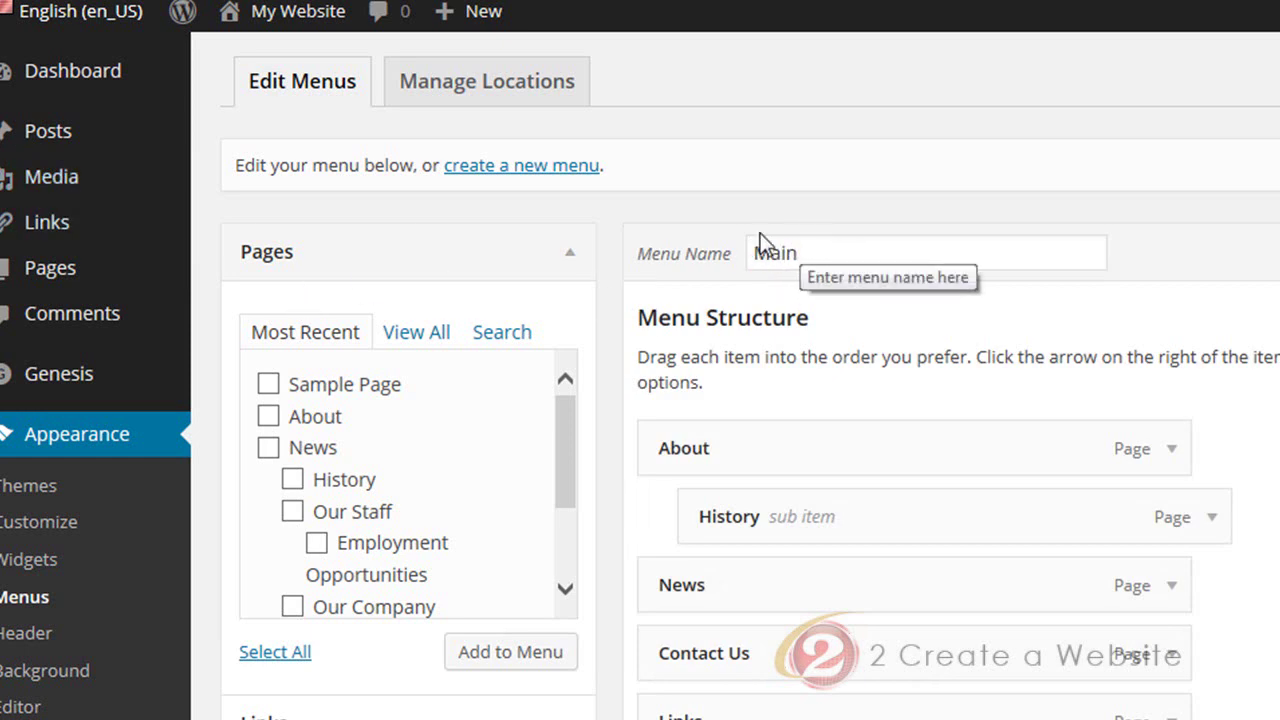
{"action": "left_click", "coordinate": [522, 168]}
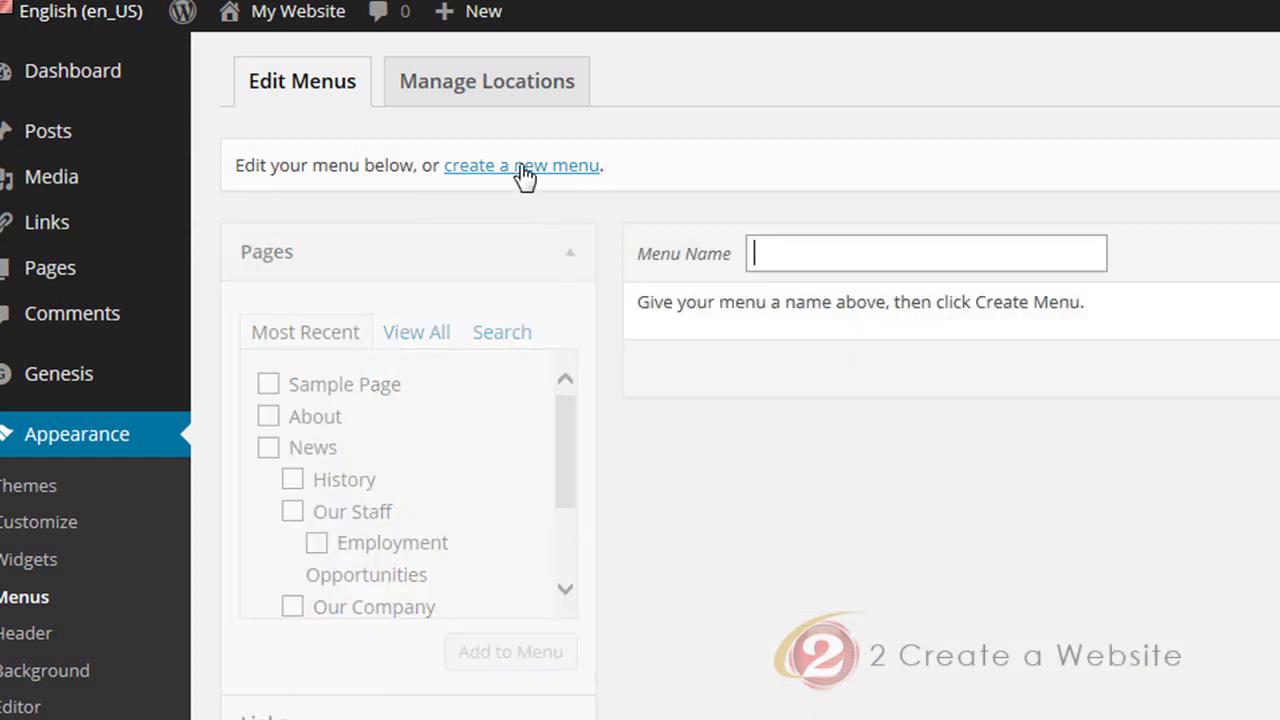
{"action": "left_click", "coordinate": [757, 241]}
{"action": "type", "text": "Soc"}
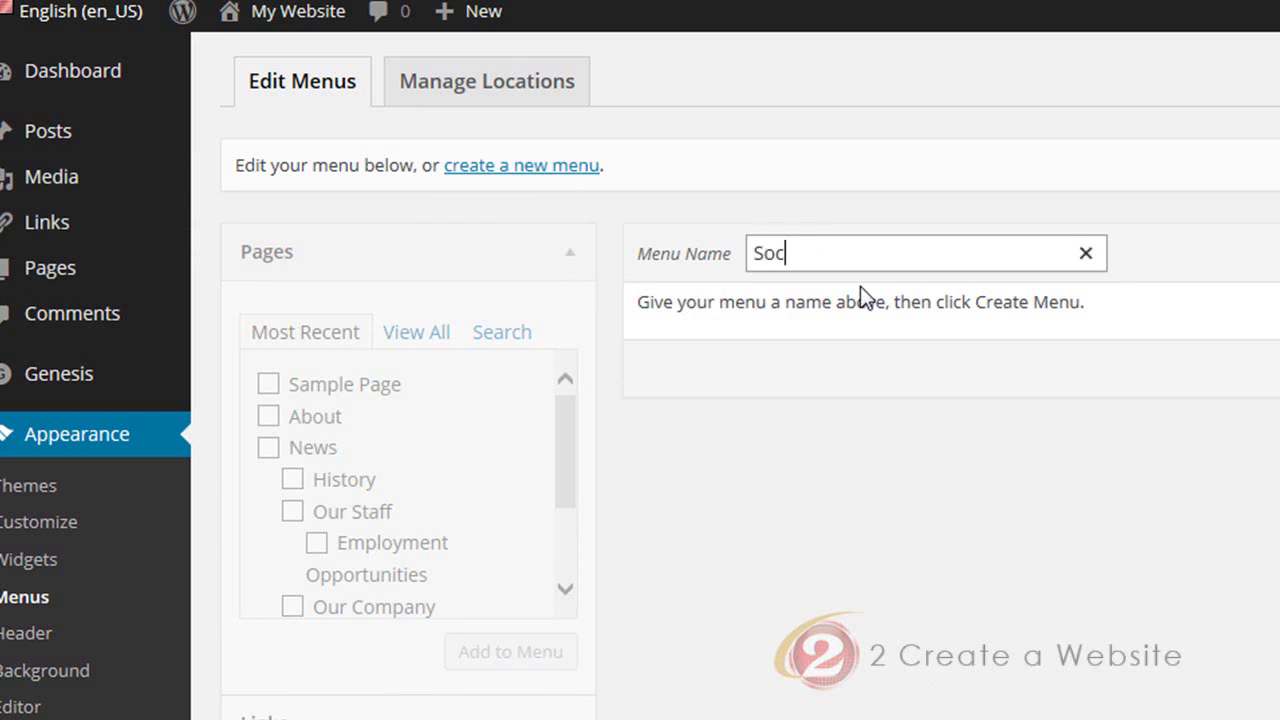
{"action": "type", "text": "ial Media"}
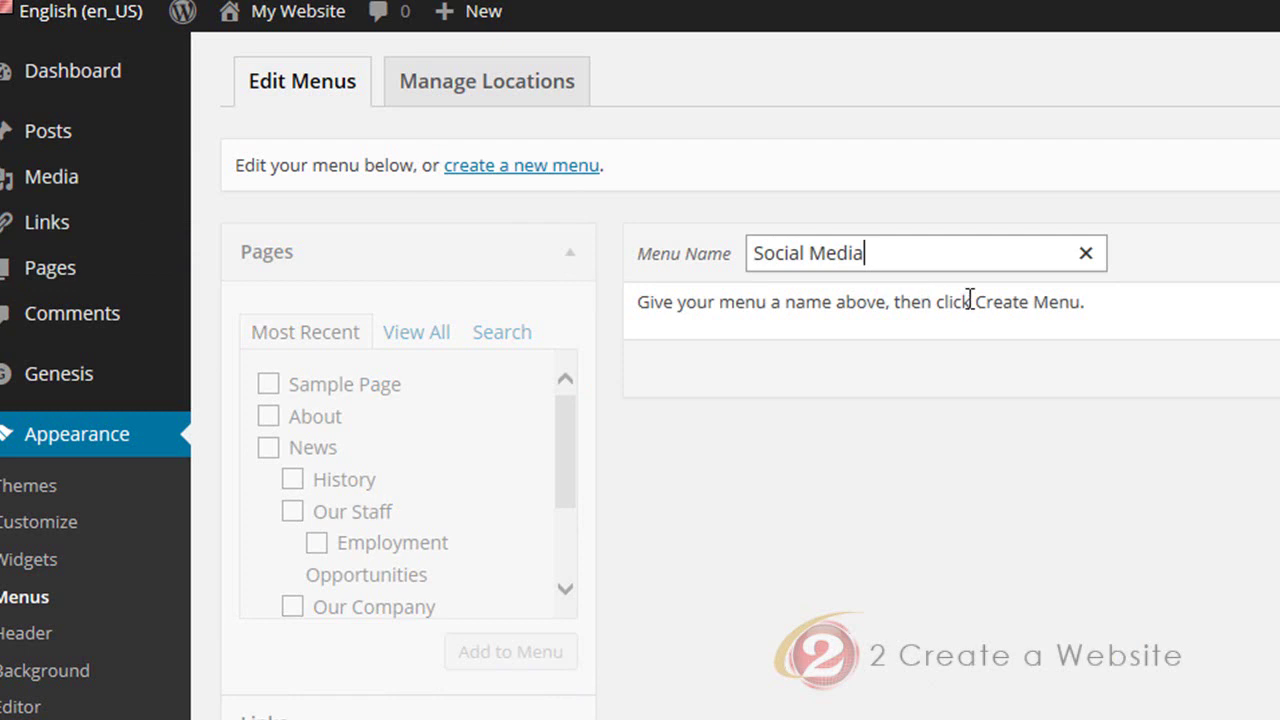
{"action": "key", "text": "Tab"}
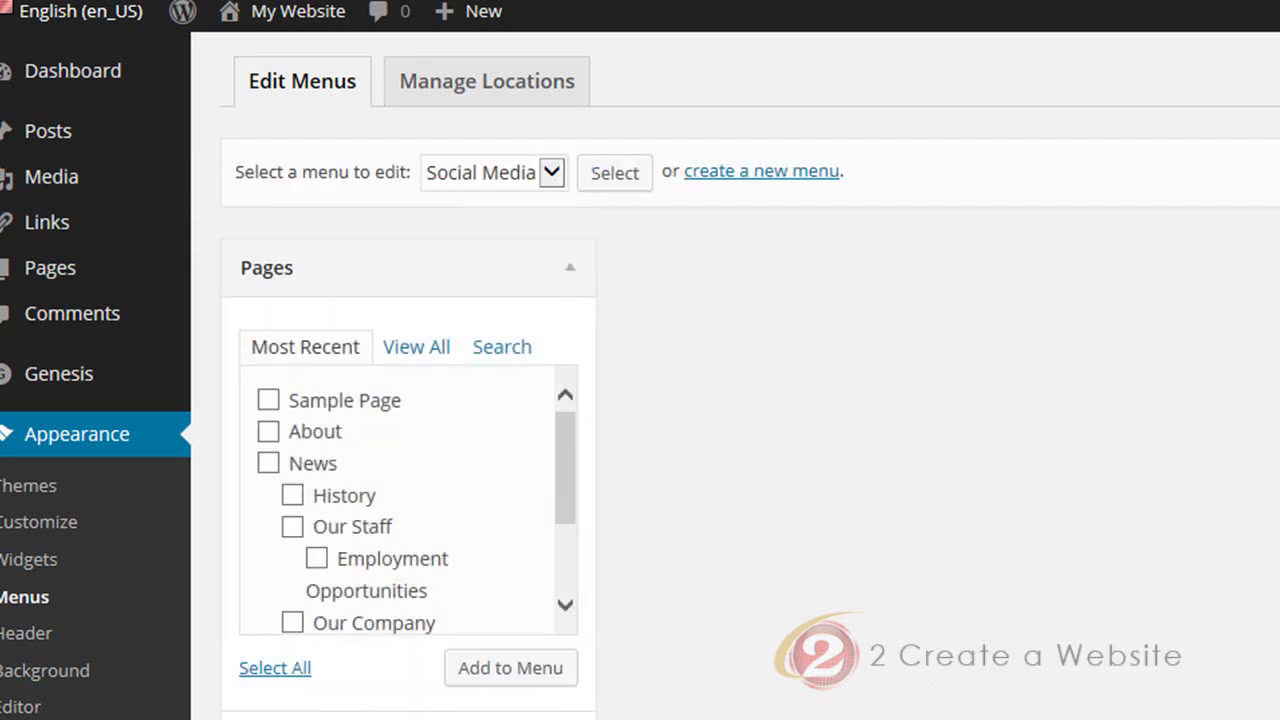
{"action": "scroll", "coordinate": [950, 450], "scroll_direction": "down", "scroll_amount": 2}
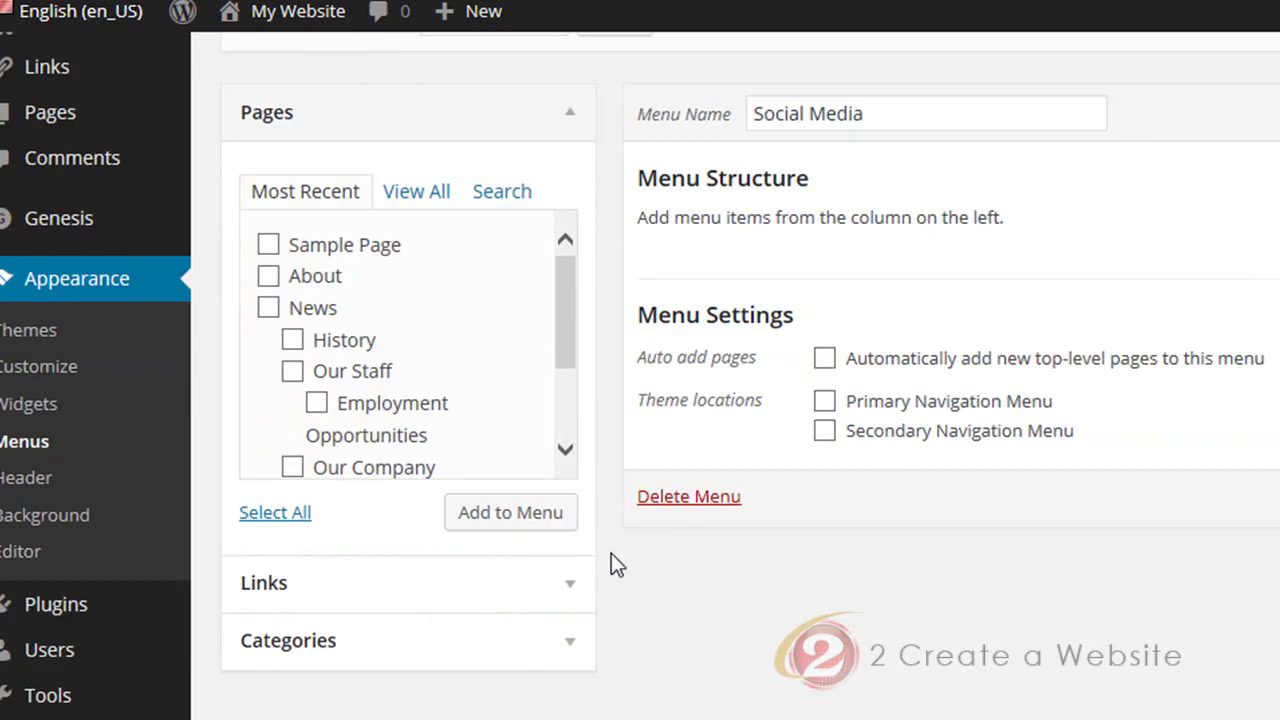
{"action": "left_click", "coordinate": [576, 590]}
{"action": "left_click", "coordinate": [495, 258]}
{"action": "type", "text": "www.facebook.com"}
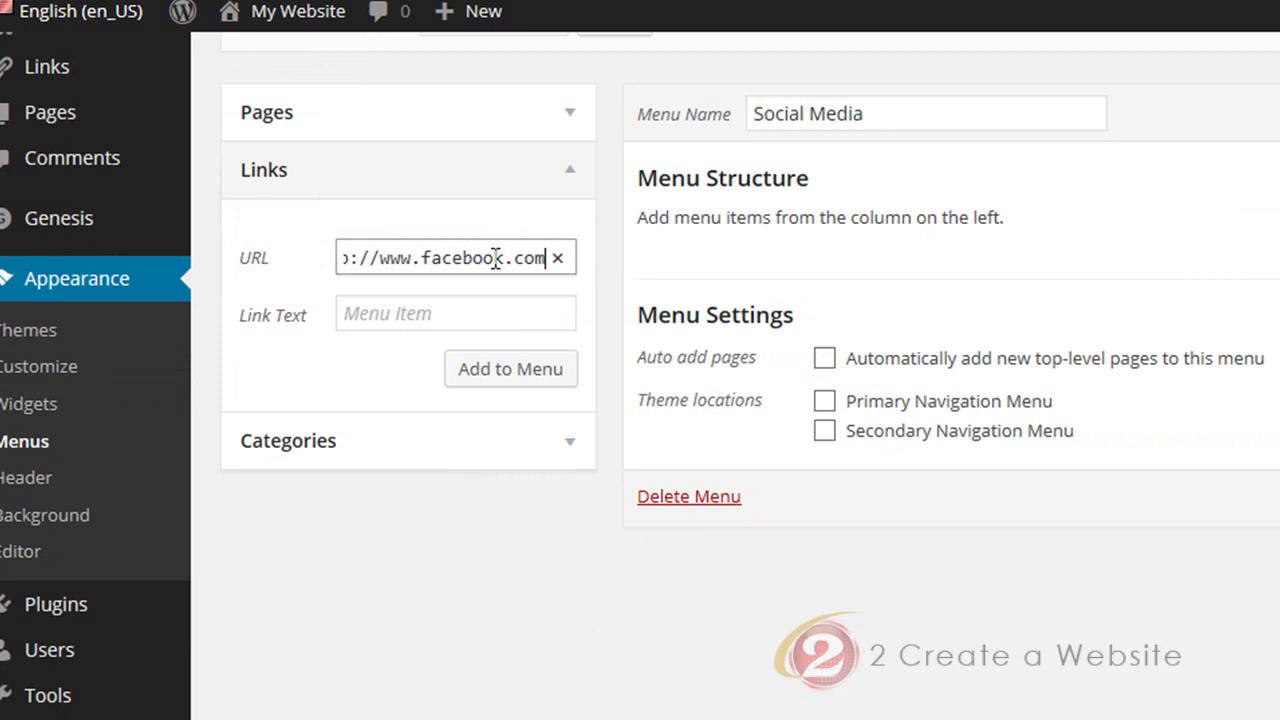
{"action": "key", "text": "Tab"}
{"action": "type", "text": "Fac"}
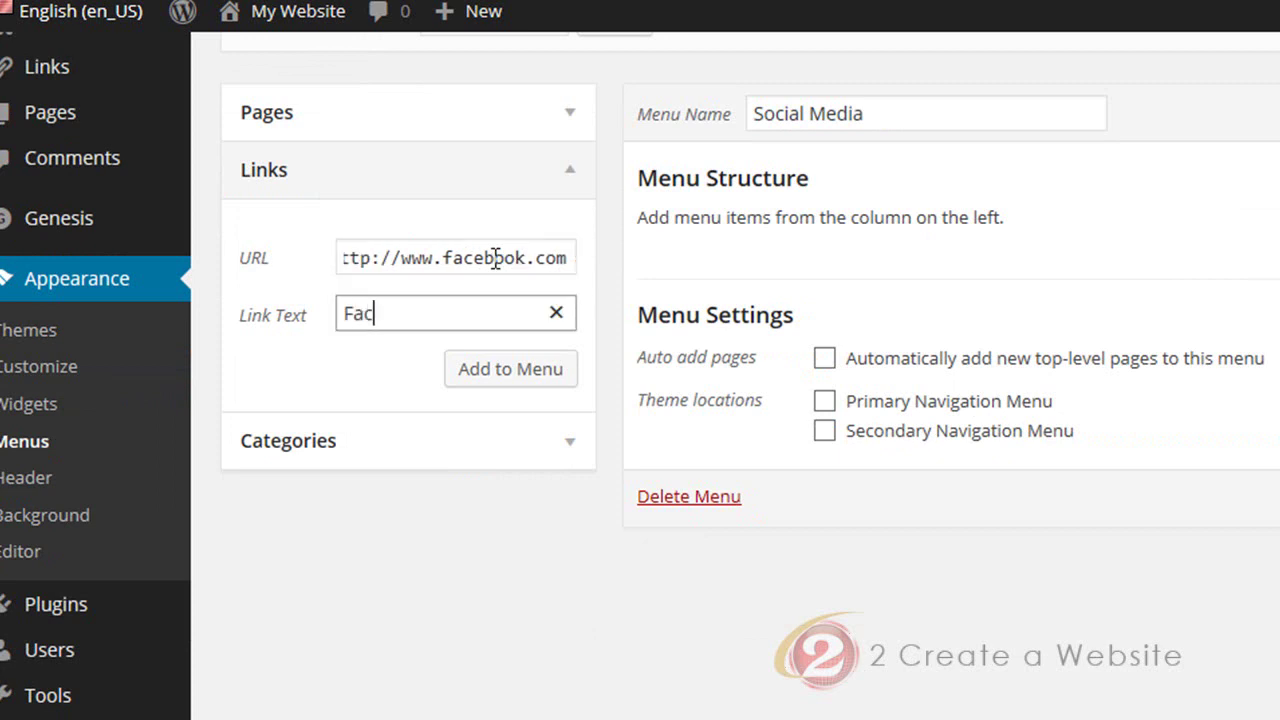
{"action": "type", "text": "ebook"}
{"action": "left_click", "coordinate": [505, 372]}
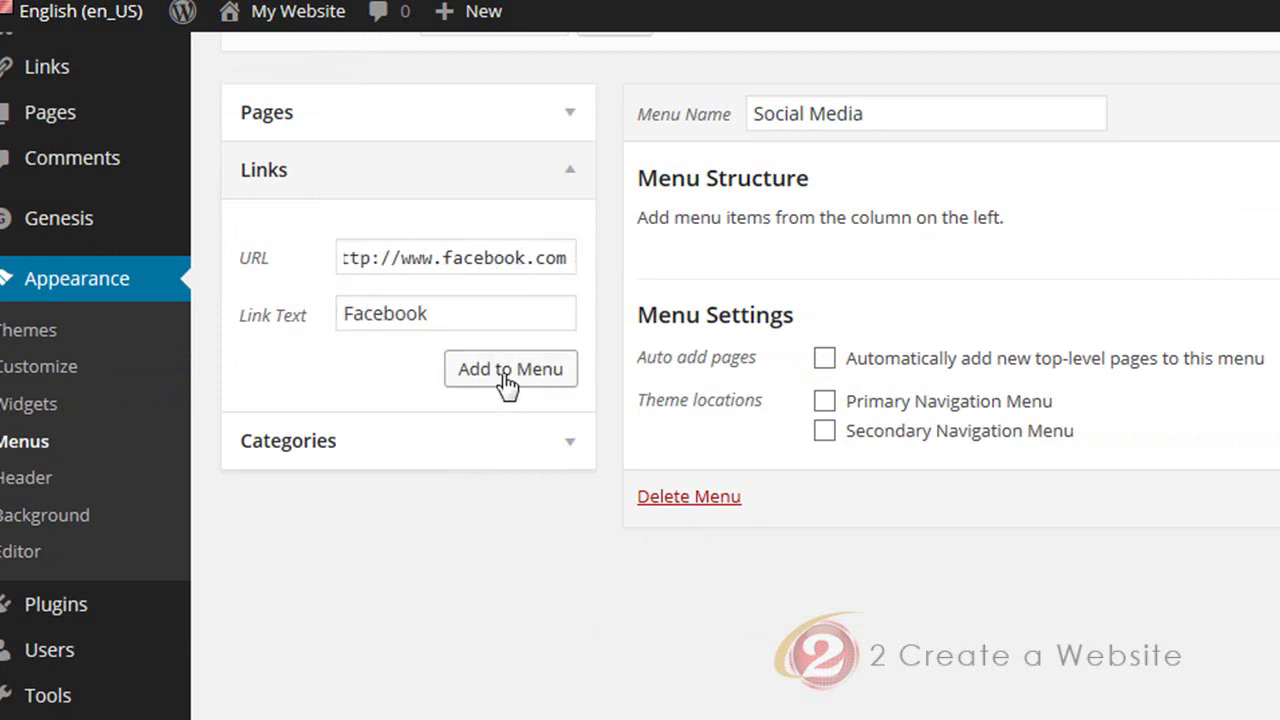
{"action": "left_click", "coordinate": [449, 258]}
{"action": "type", "text": "www.tw"}
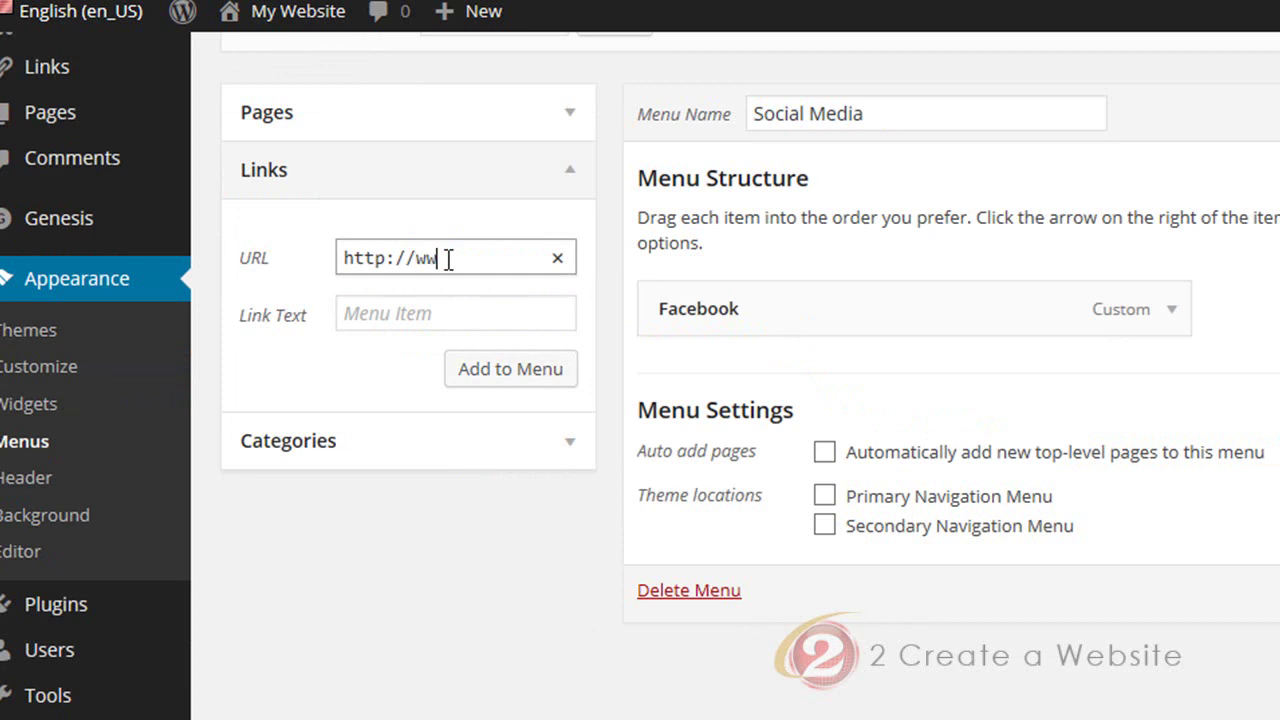
{"action": "type", "text": "itter.com"}
{"action": "key", "text": "Tab"}
{"action": "type", "text": "Twitte"}
{"action": "left_click", "coordinate": [471, 371]}
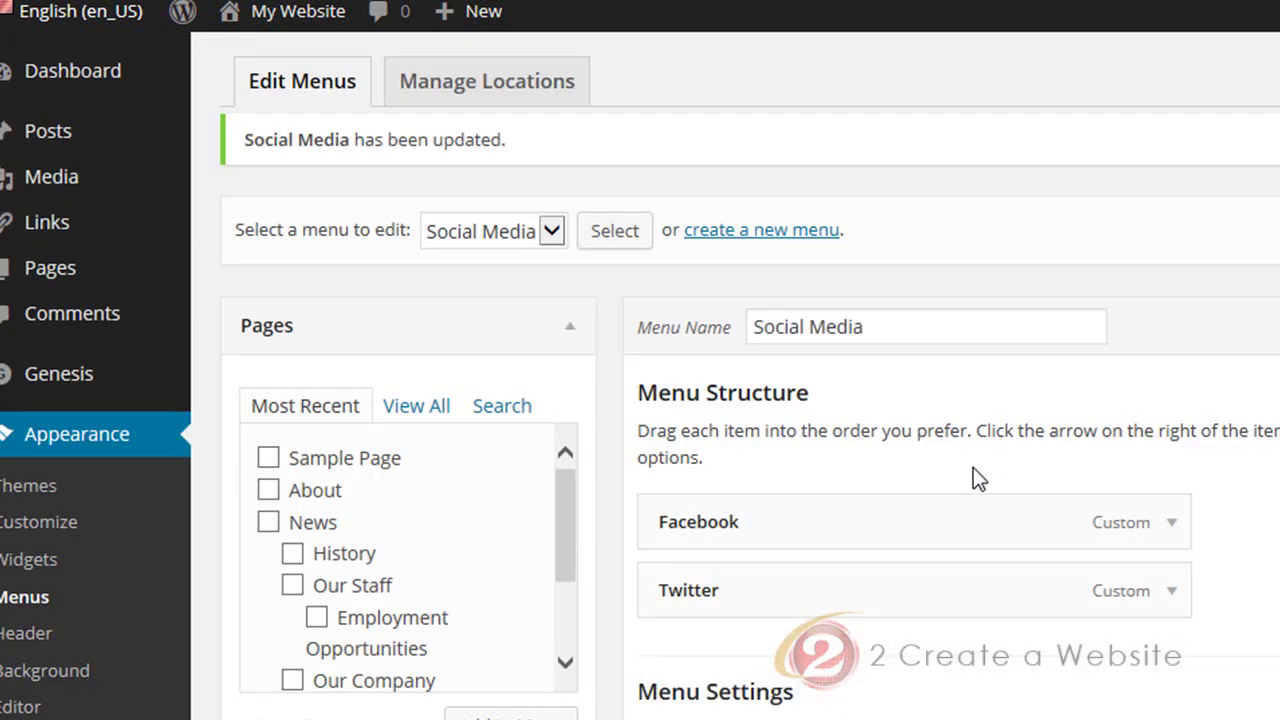
Assign Main to the Primary Navigation Menu and Social Media to the Secondary Navigation Menu, and save the menu locations
{"action": "left_click", "coordinate": [514, 90]}
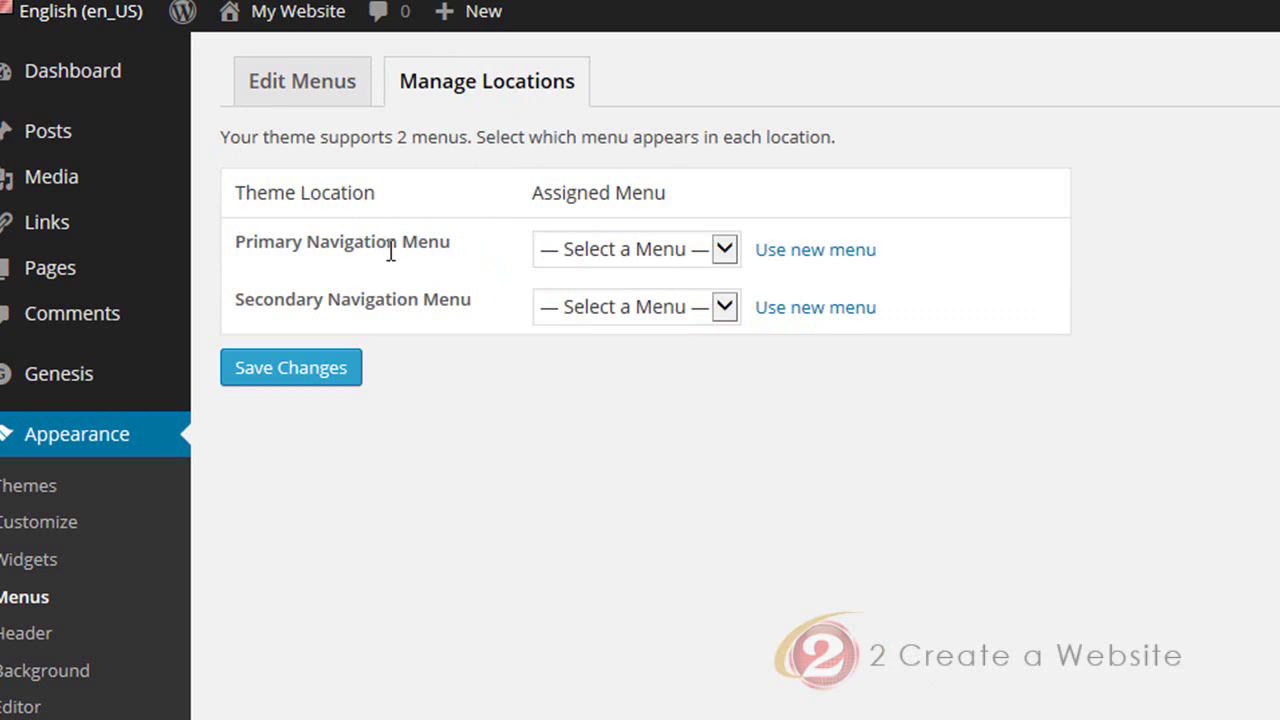
{"action": "left_click", "coordinate": [724, 250]}
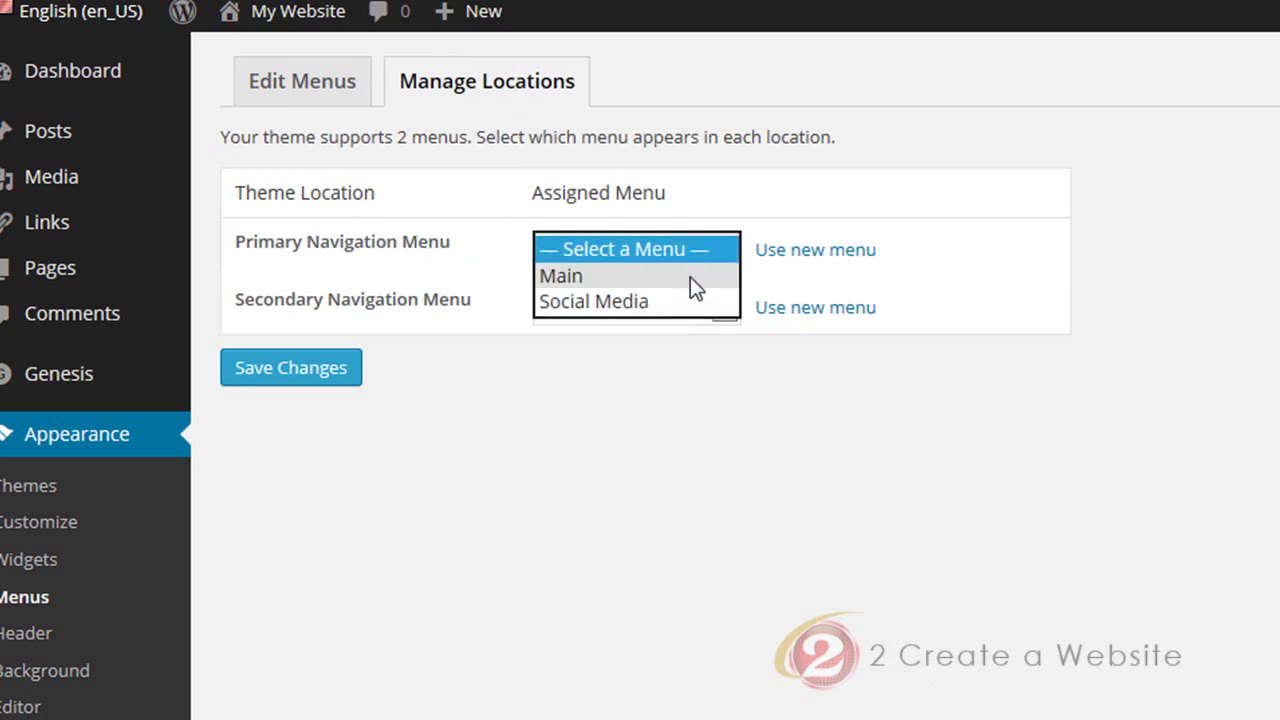
{"action": "left_click", "coordinate": [697, 287]}
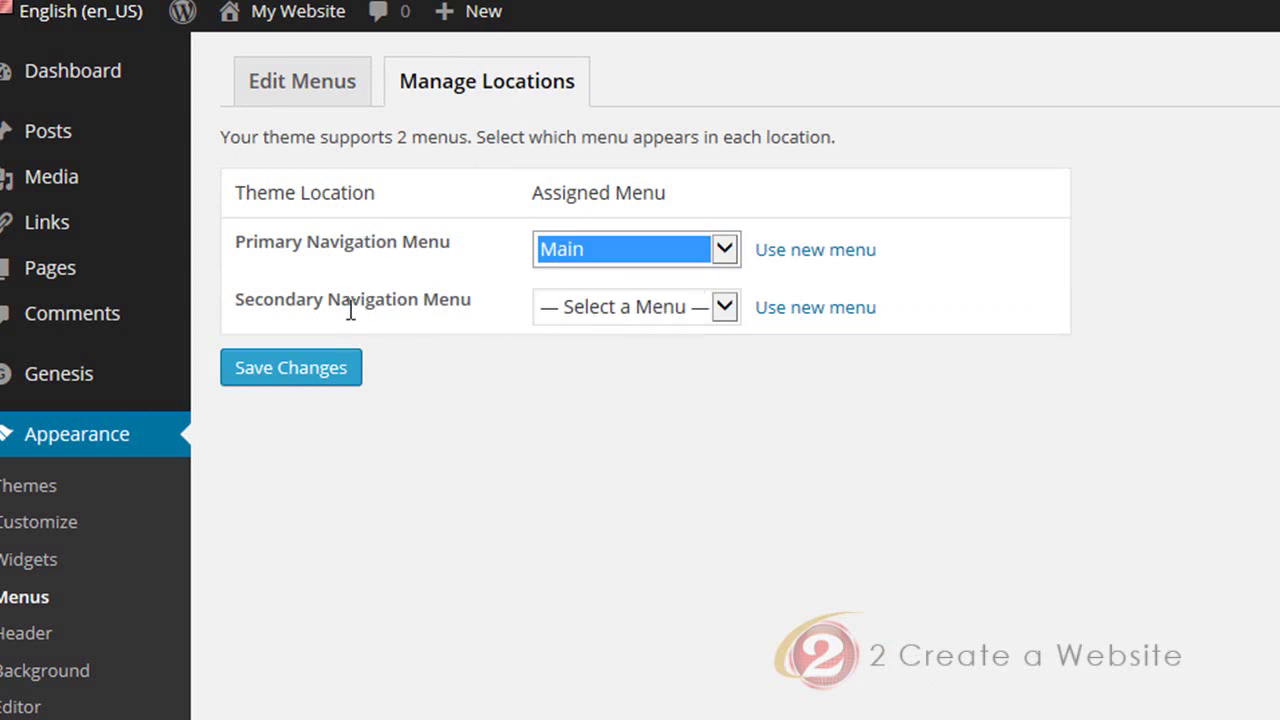
{"action": "left_click", "coordinate": [722, 311]}
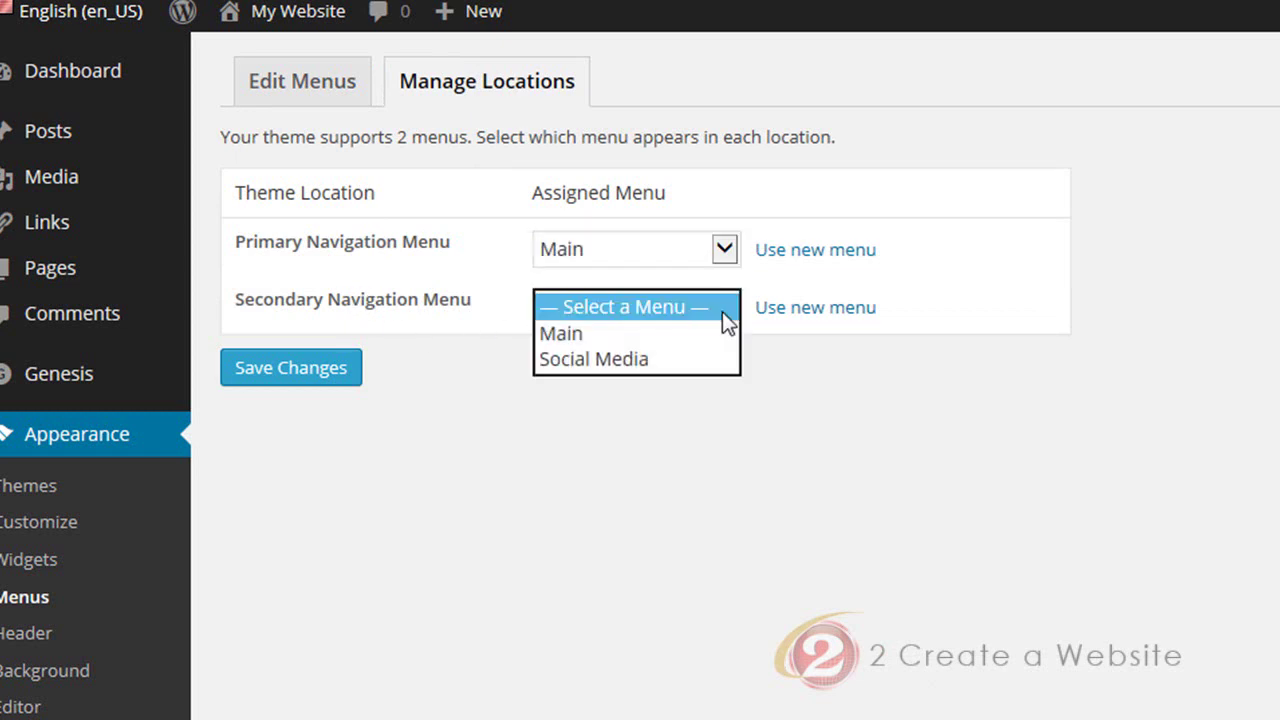
{"action": "left_click", "coordinate": [670, 362]}
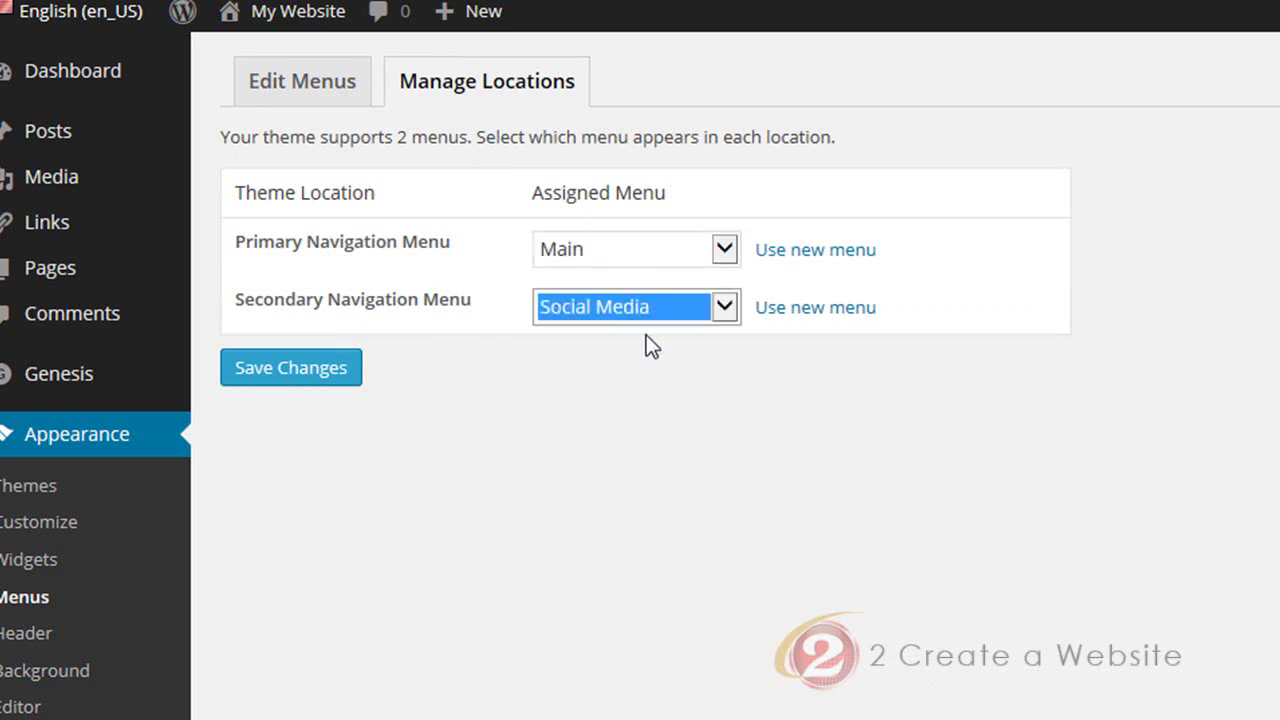
{"action": "left_click", "coordinate": [293, 368]}
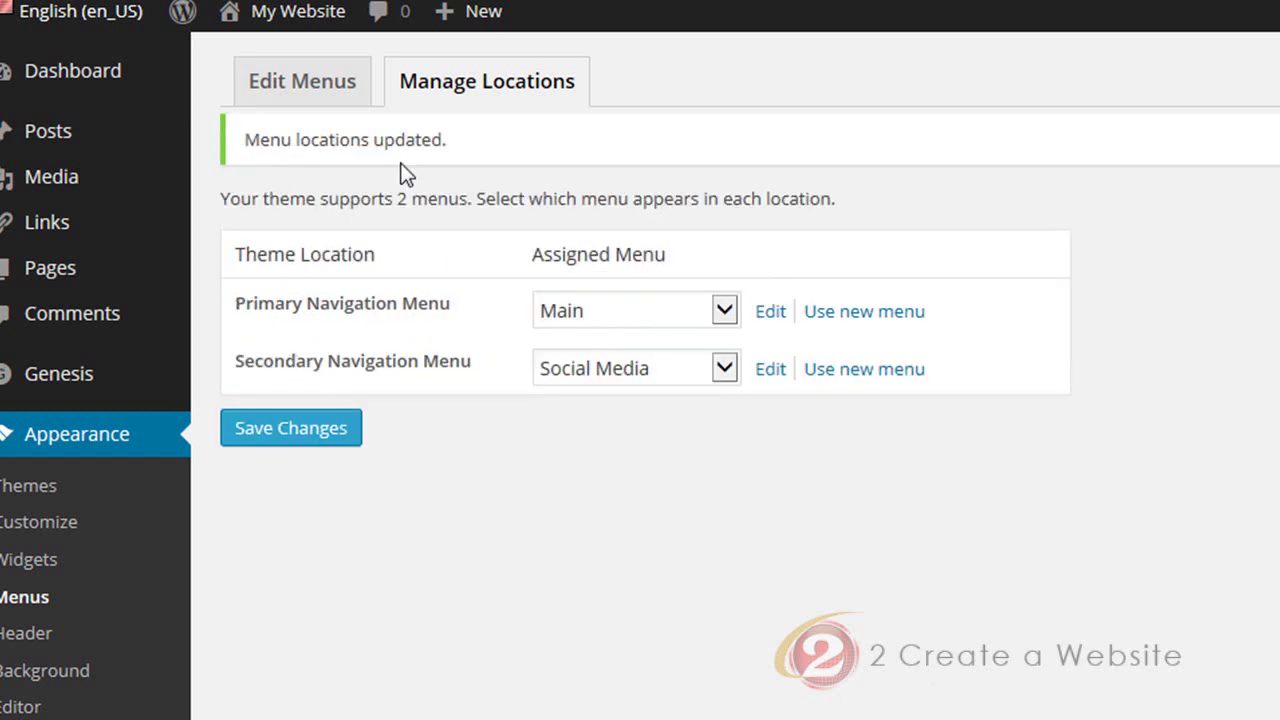
Clear the menu assigned to the Secondary Navigation Menu location, save the menu locations, and view the site
{"action": "left_click", "coordinate": [300, 22]}
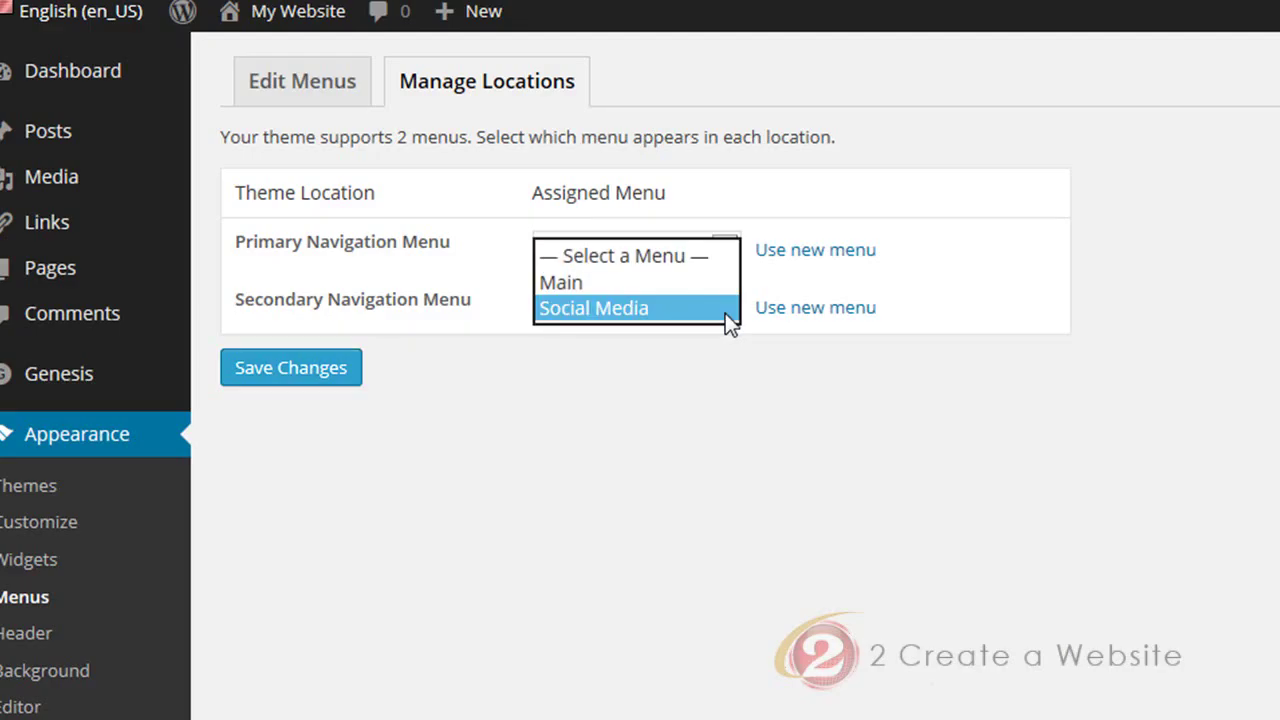
{"action": "left_click", "coordinate": [700, 259]}
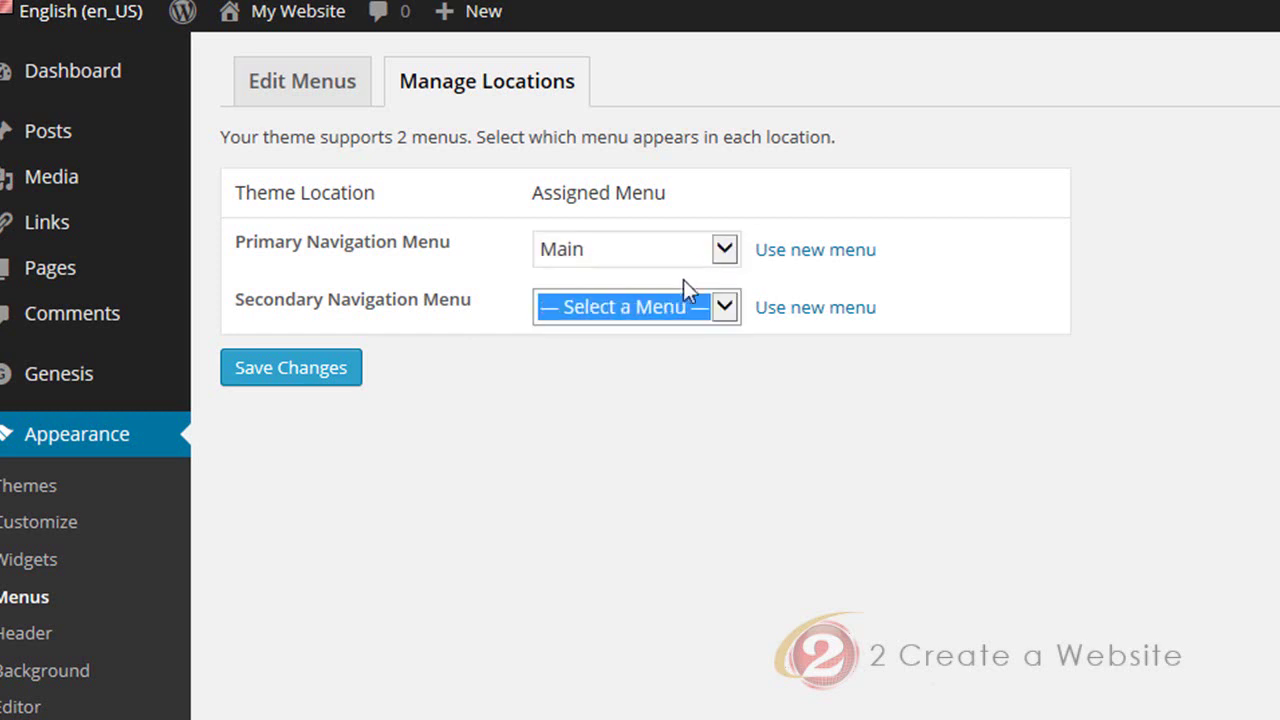
{"action": "left_click", "coordinate": [336, 377]}
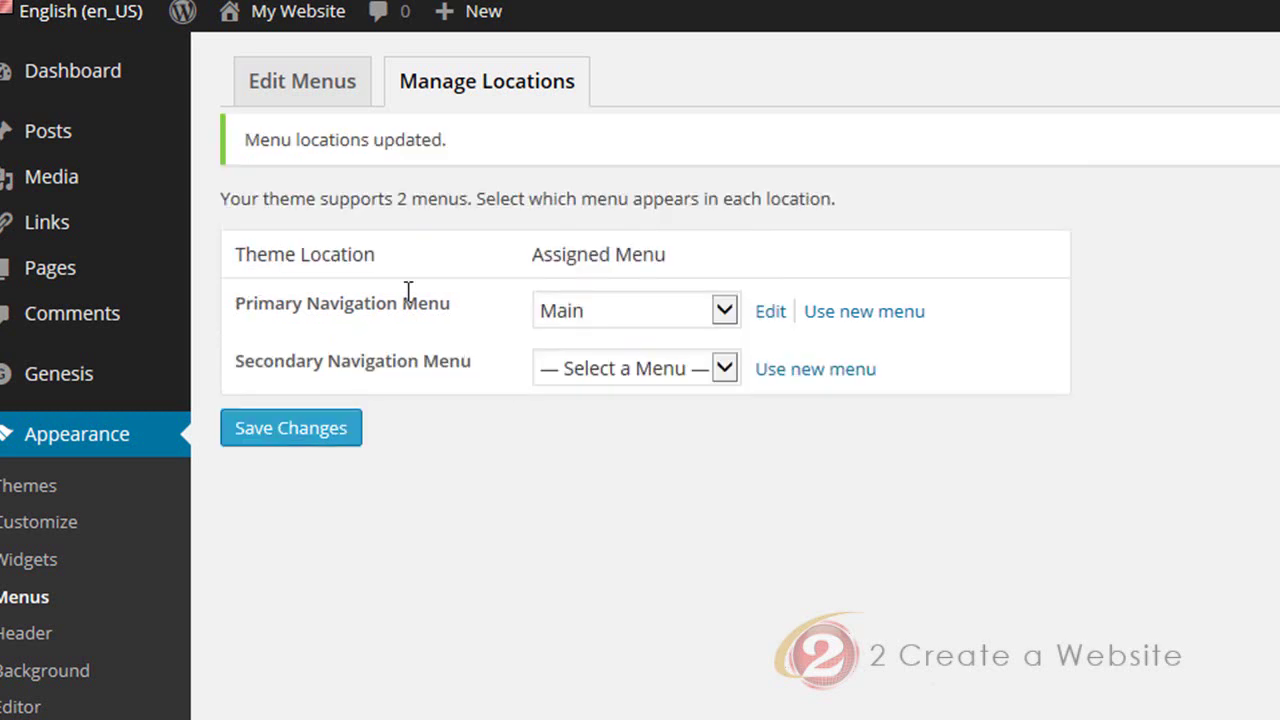
{"action": "left_click", "coordinate": [305, 22]}
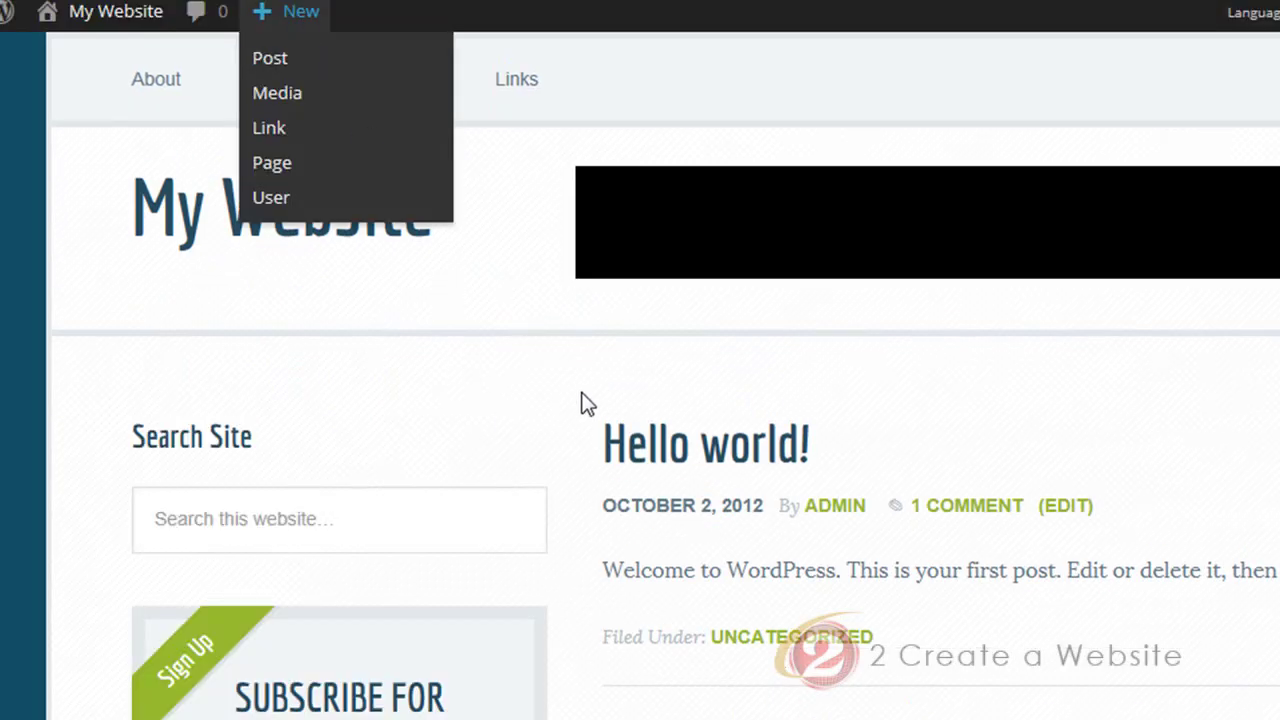
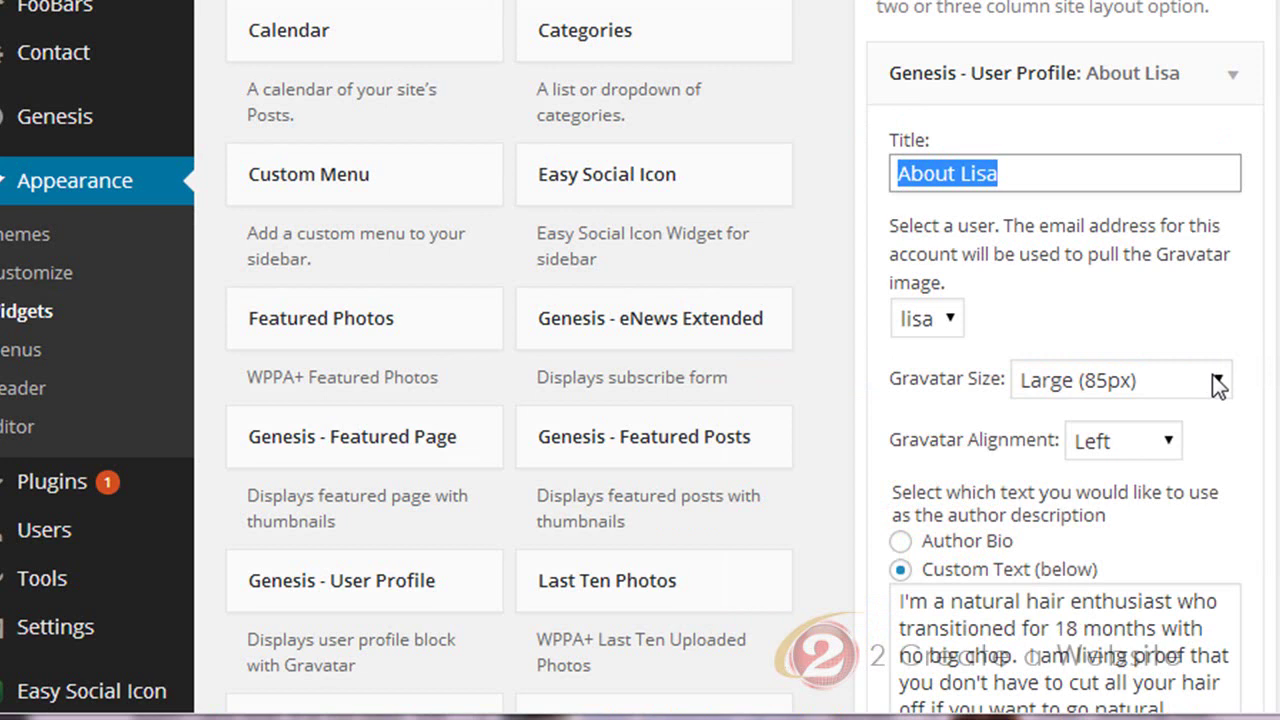
Examine the Genesis - User Profile widget's Gravatar size, custom text, extended About Me page and page link text settings
{"action": "left_click", "coordinate": [1214, 378]}
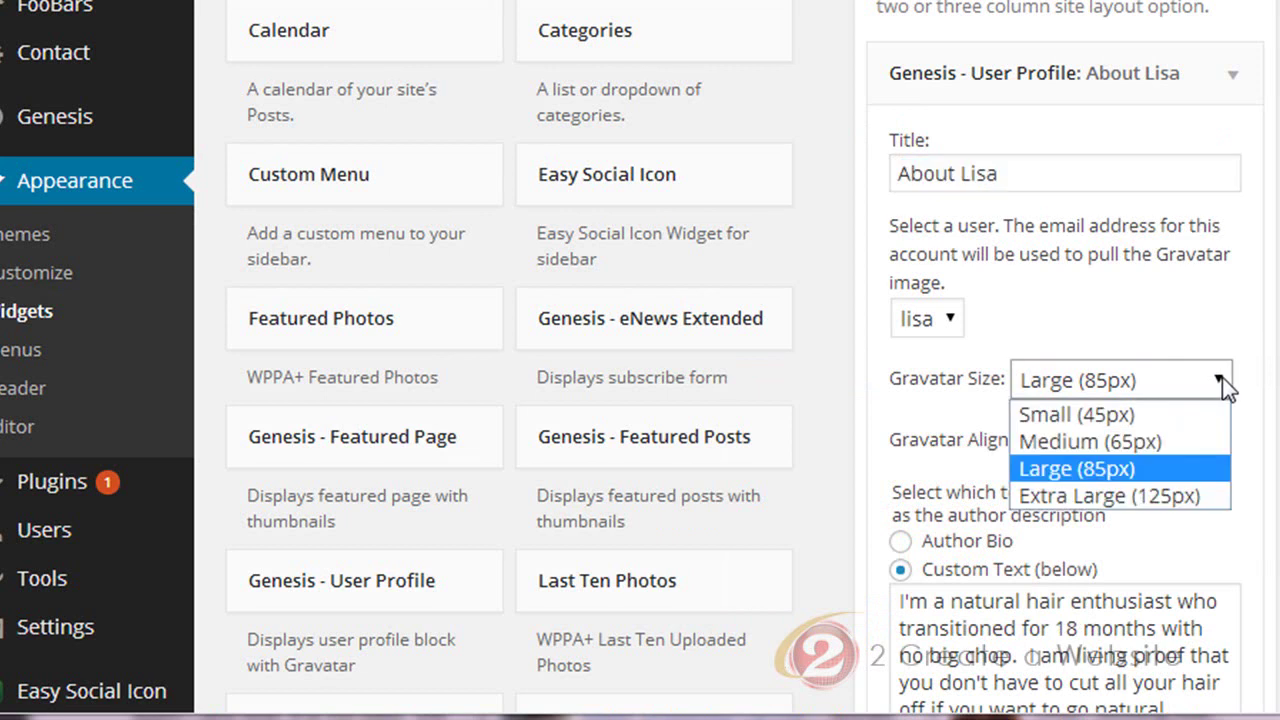
{"action": "left_click", "coordinate": [1221, 372]}
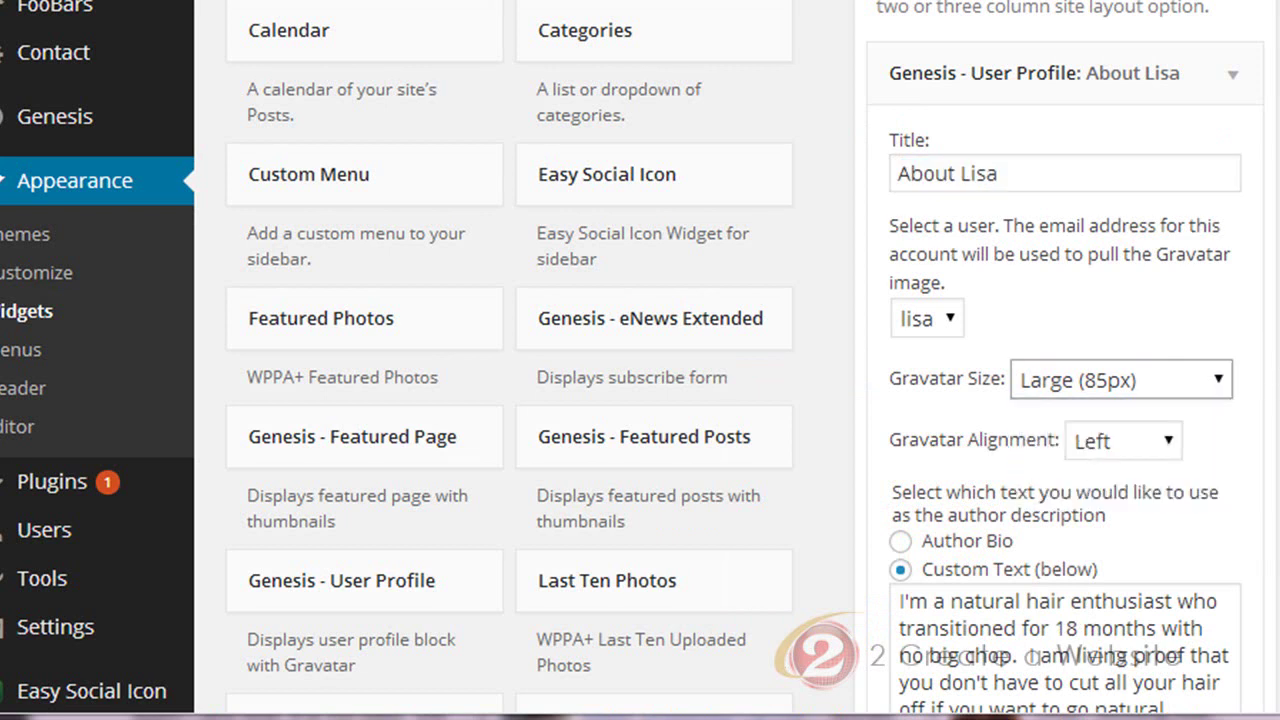
{"action": "scroll", "coordinate": [1100, 308], "scroll_direction": "down", "scroll_amount": 2}
{"action": "scroll", "coordinate": [1104, 319], "scroll_direction": "down", "scroll_amount": 4}
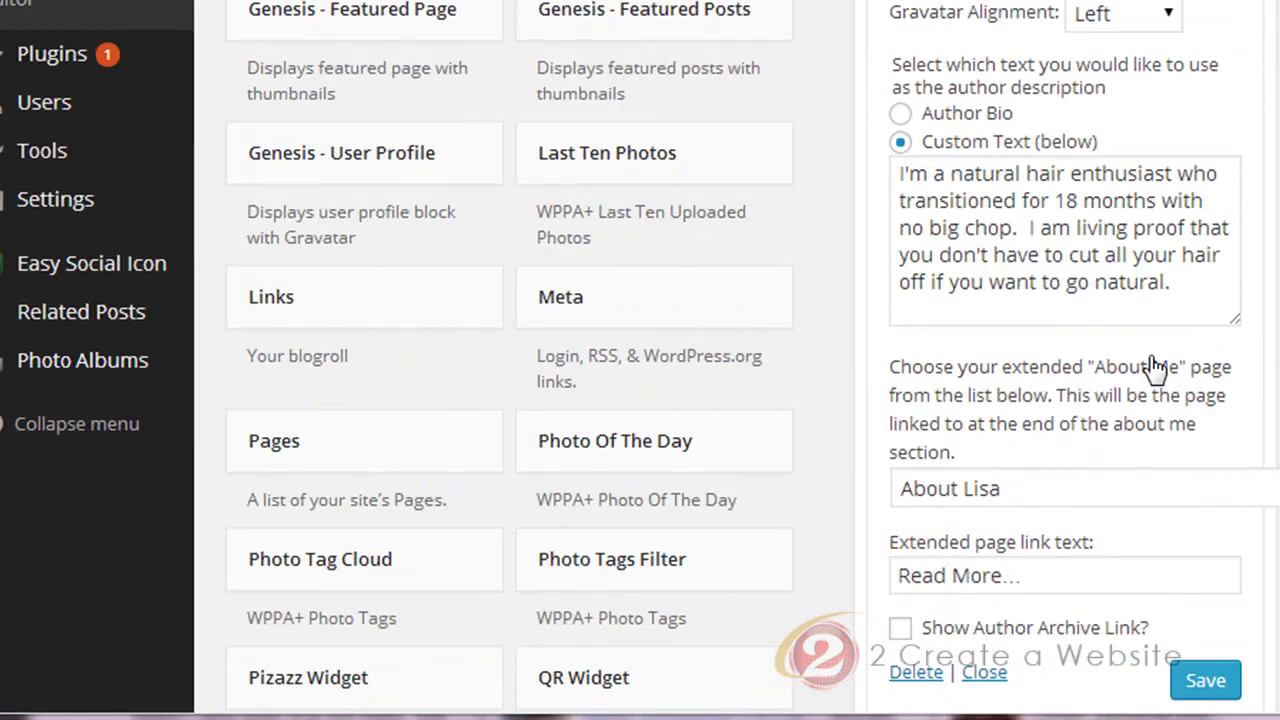
{"action": "left_click_drag", "start_coordinate": [1191, 283], "coordinate": [875, 168]}
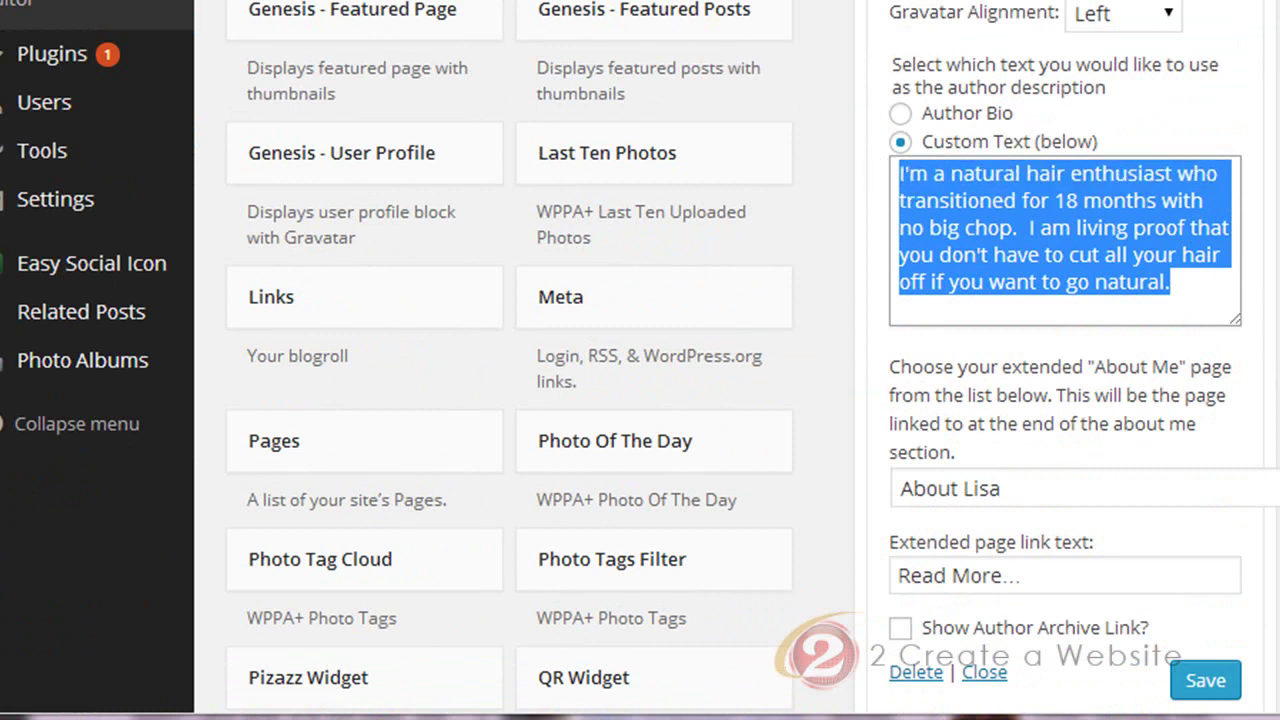
{"action": "scroll", "coordinate": [1140, 175], "scroll_direction": "down", "scroll_amount": 4}
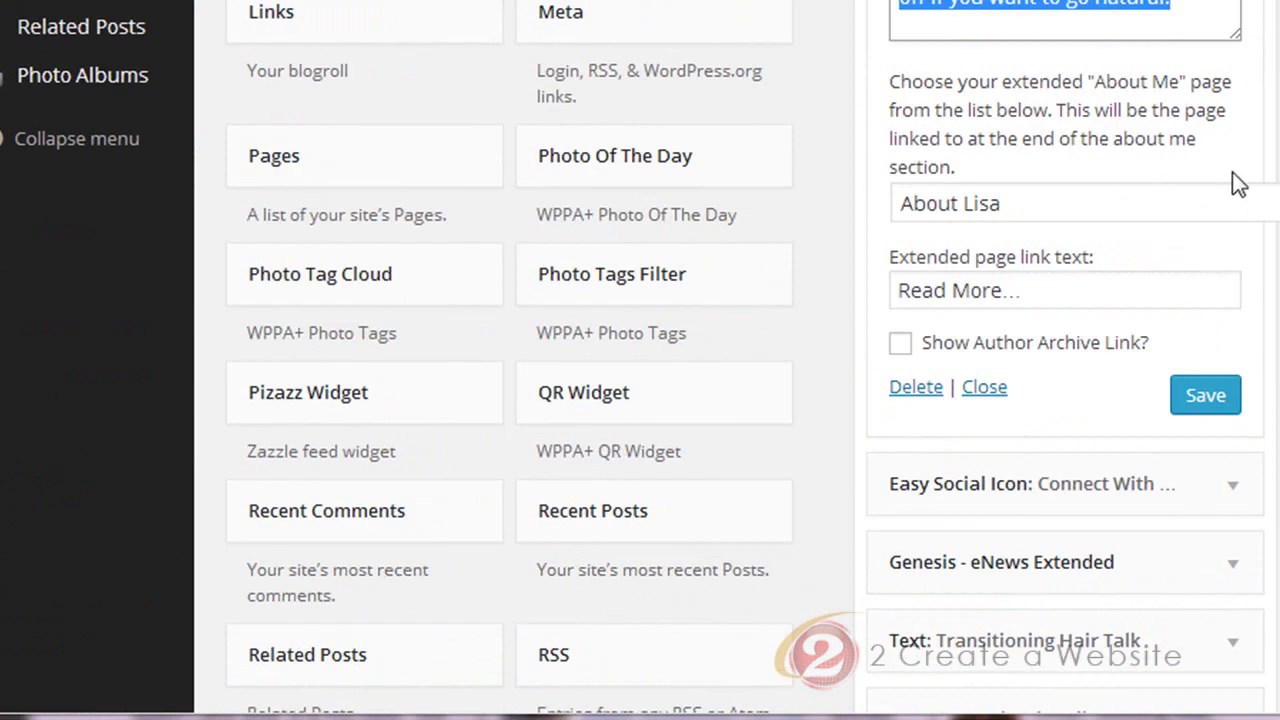
{"action": "left_click", "coordinate": [1160, 203]}
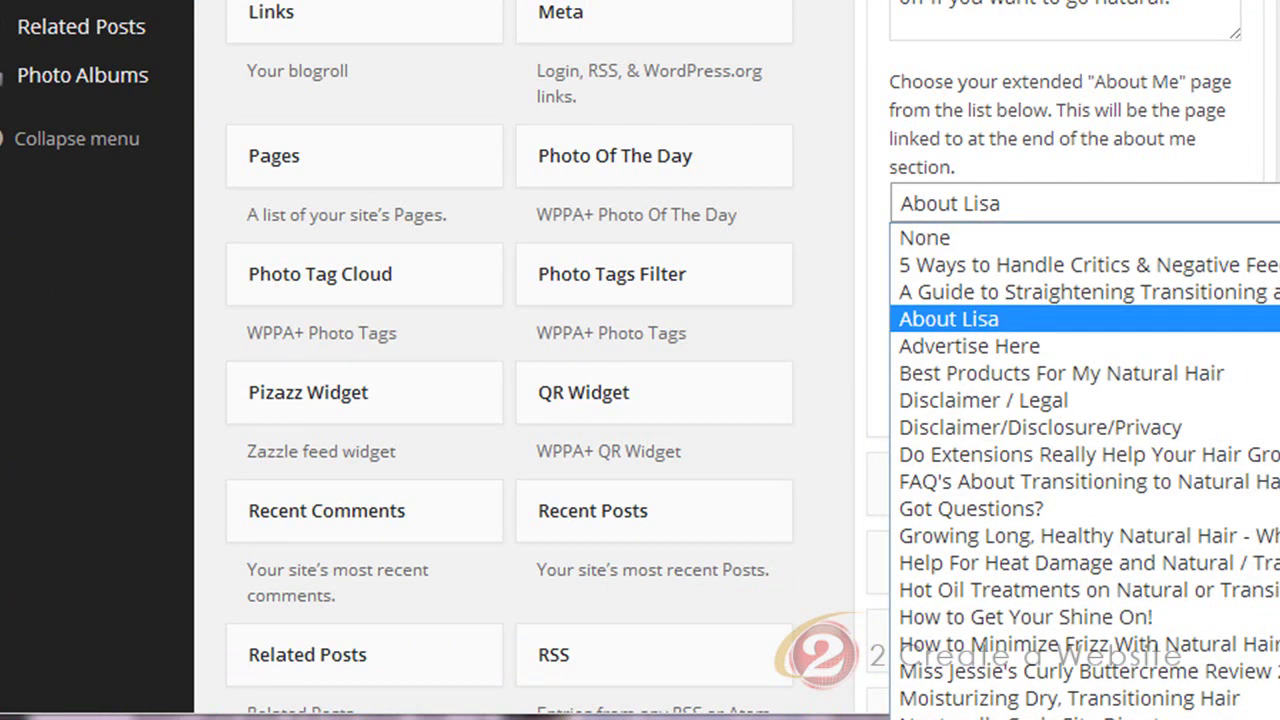
{"action": "key", "text": "Escape"}
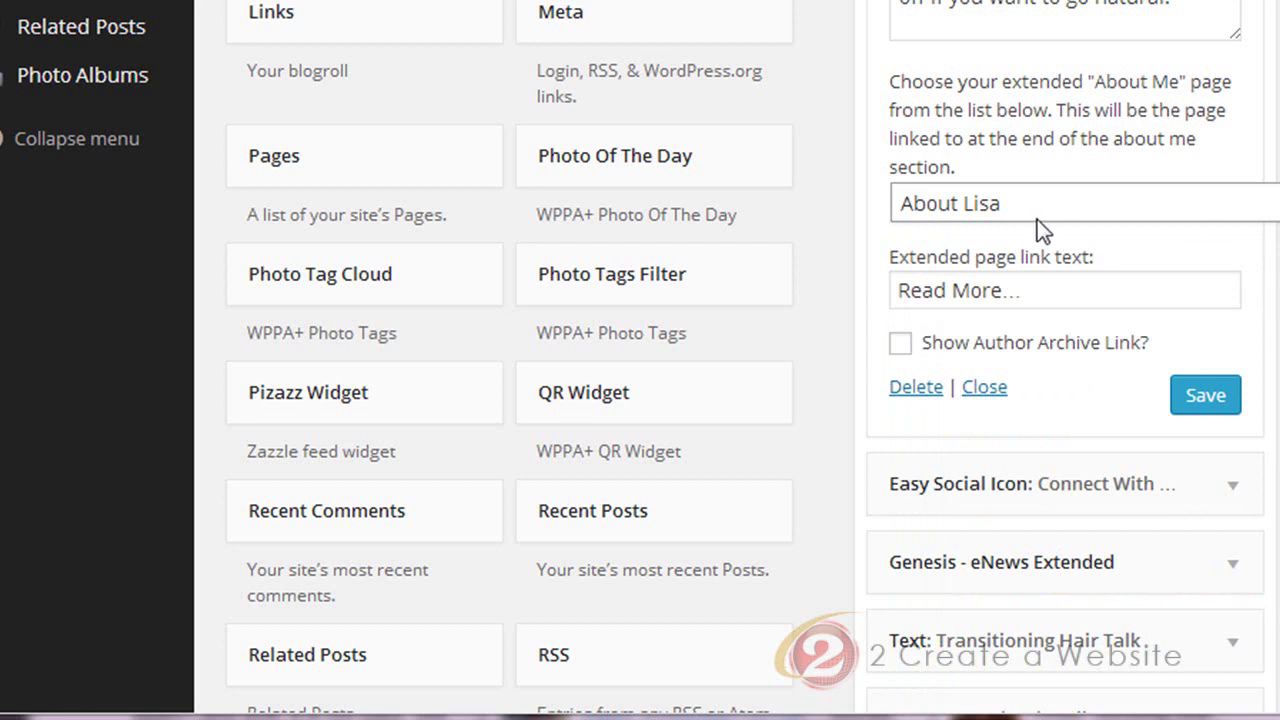
{"action": "left_click_drag", "start_coordinate": [897, 292], "coordinate": [1031, 294]}
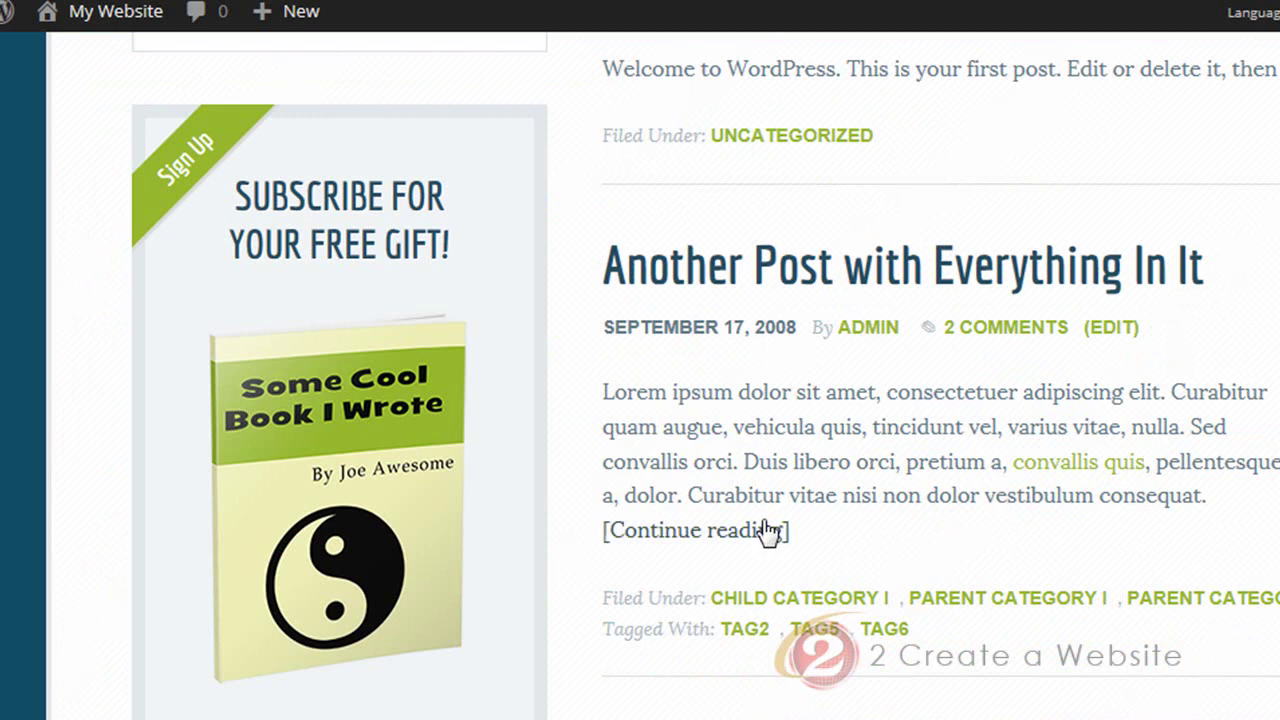
Examine the subscribe form with the free gift offer in the site's sidebar
{"action": "scroll", "coordinate": [366, 228], "scroll_direction": "down", "scroll_amount": 3}
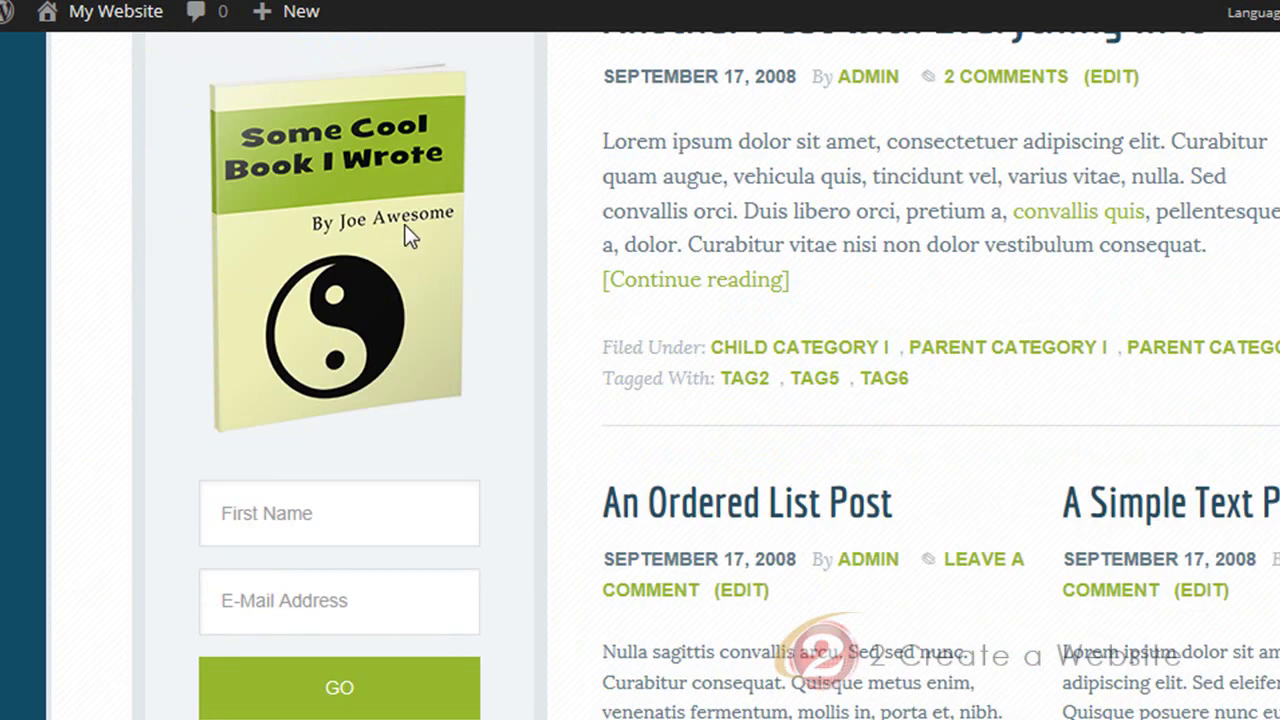
{"action": "scroll", "coordinate": [396, 262], "scroll_direction": "up", "scroll_amount": 3}
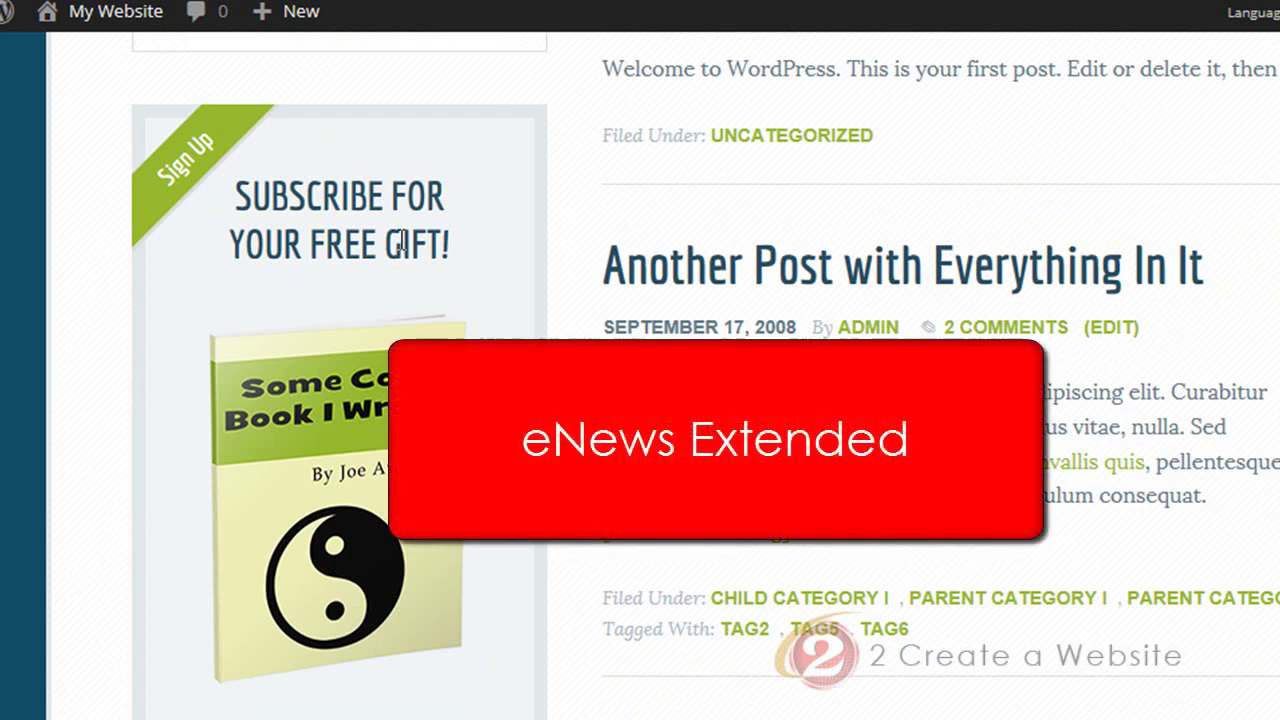
{"action": "scroll", "coordinate": [640, 400], "scroll_direction": "down", "scroll_amount": 2}
{"action": "scroll", "coordinate": [640, 400], "scroll_direction": "up", "scroll_amount": 3}
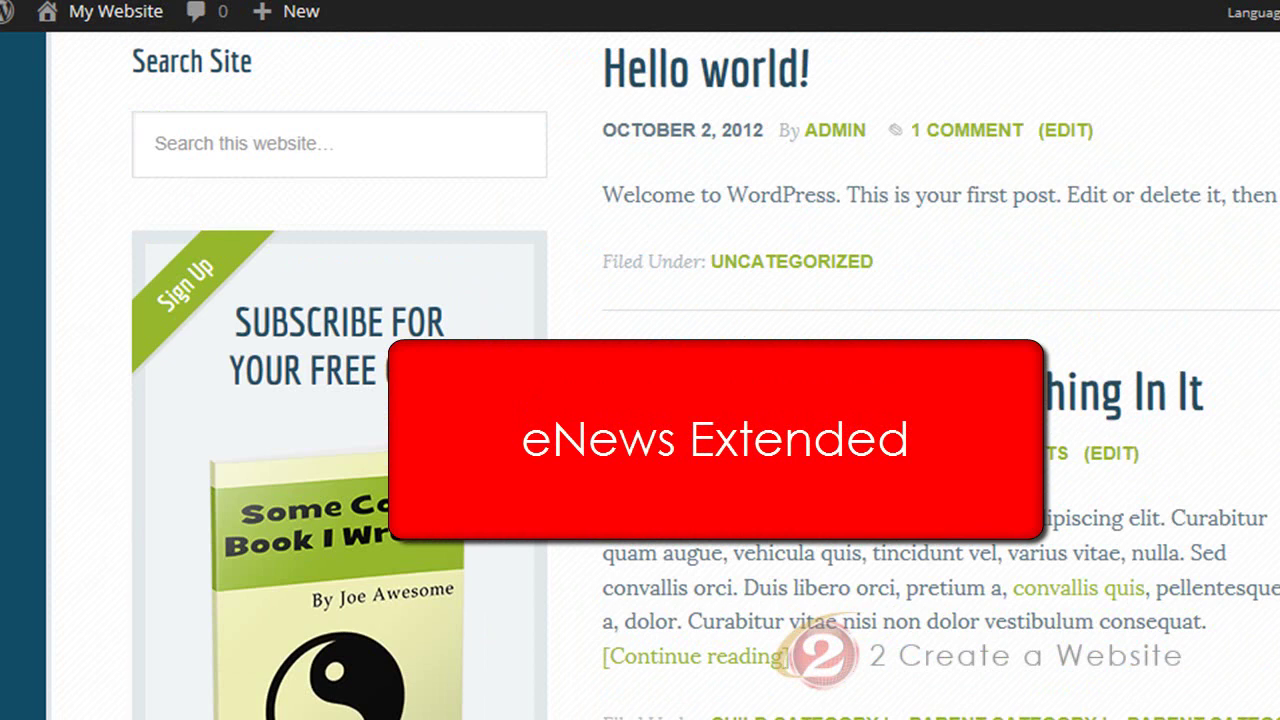
{"action": "scroll", "coordinate": [541, 366], "scroll_direction": "down", "scroll_amount": 2}
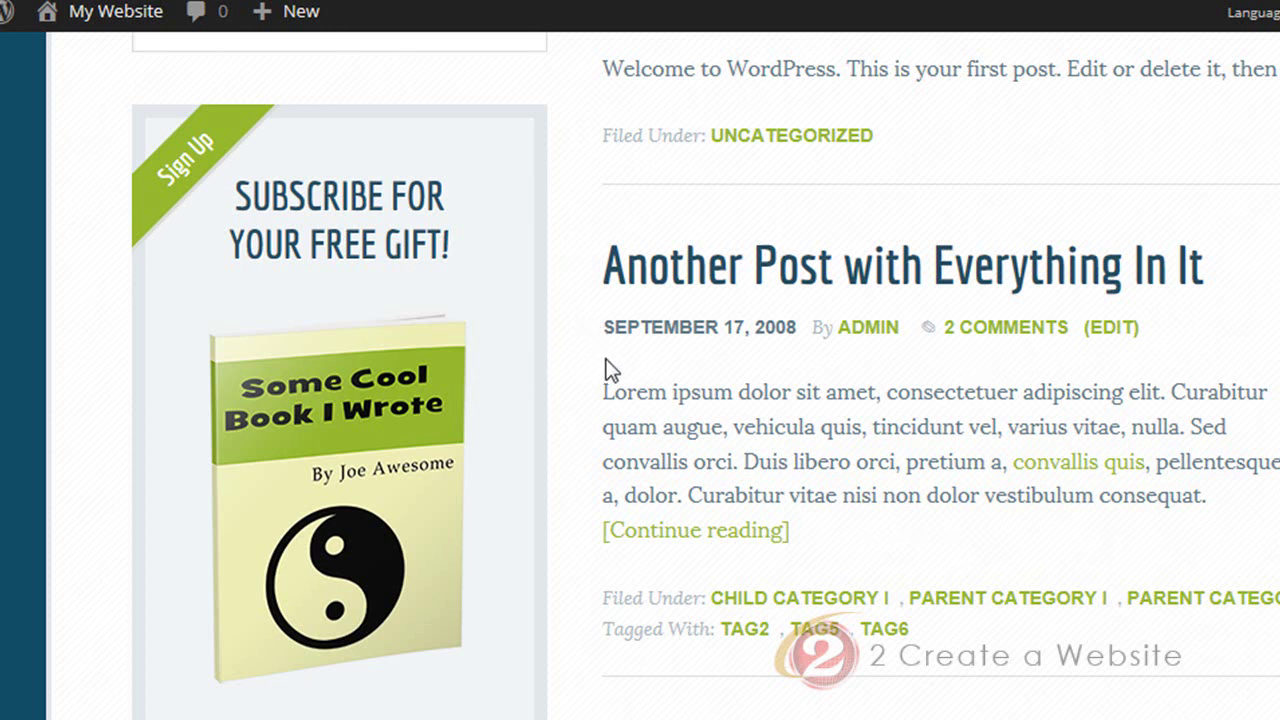
Search the plugin directory for "enews extended" and open the widget management page to locate the Genesis - eNews Extended widget
{"action": "left_click", "coordinate": [126, 9]}
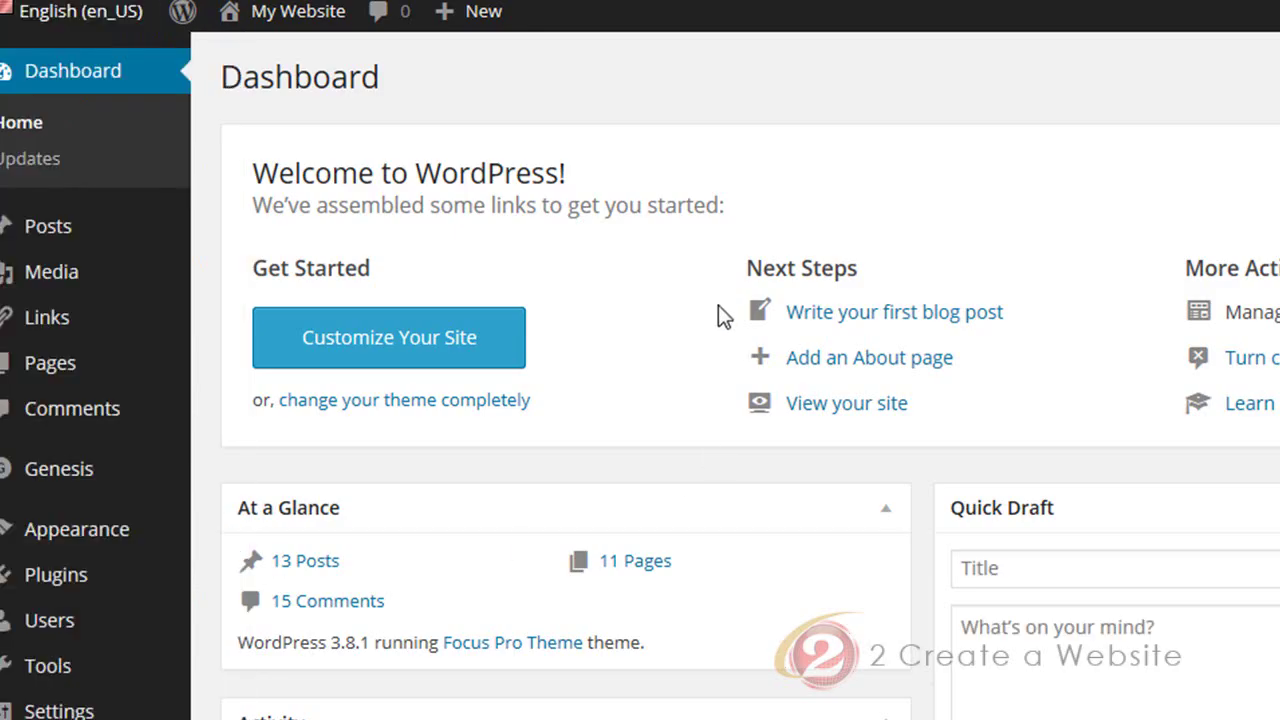
{"action": "mouse_move", "coordinate": [110, 578]}
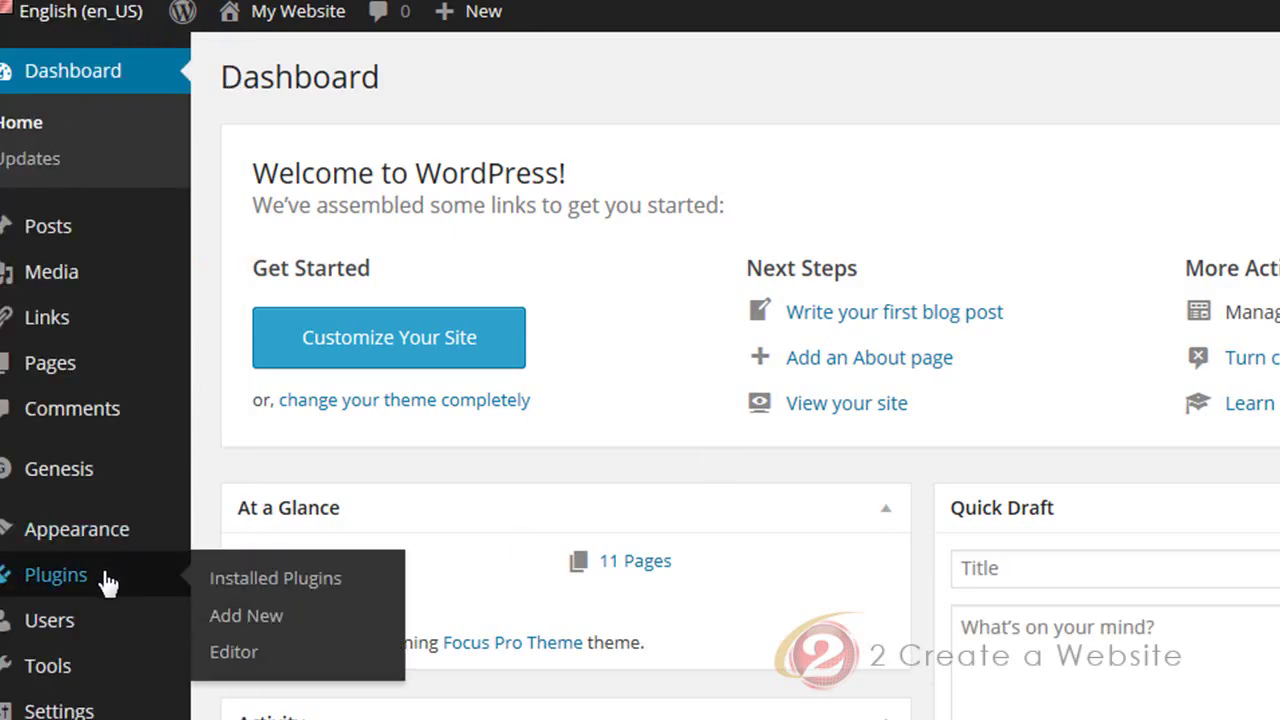
{"action": "left_click", "coordinate": [245, 615]}
{"action": "type", "text": "enews extended"}
{"action": "key", "text": "Tab"}
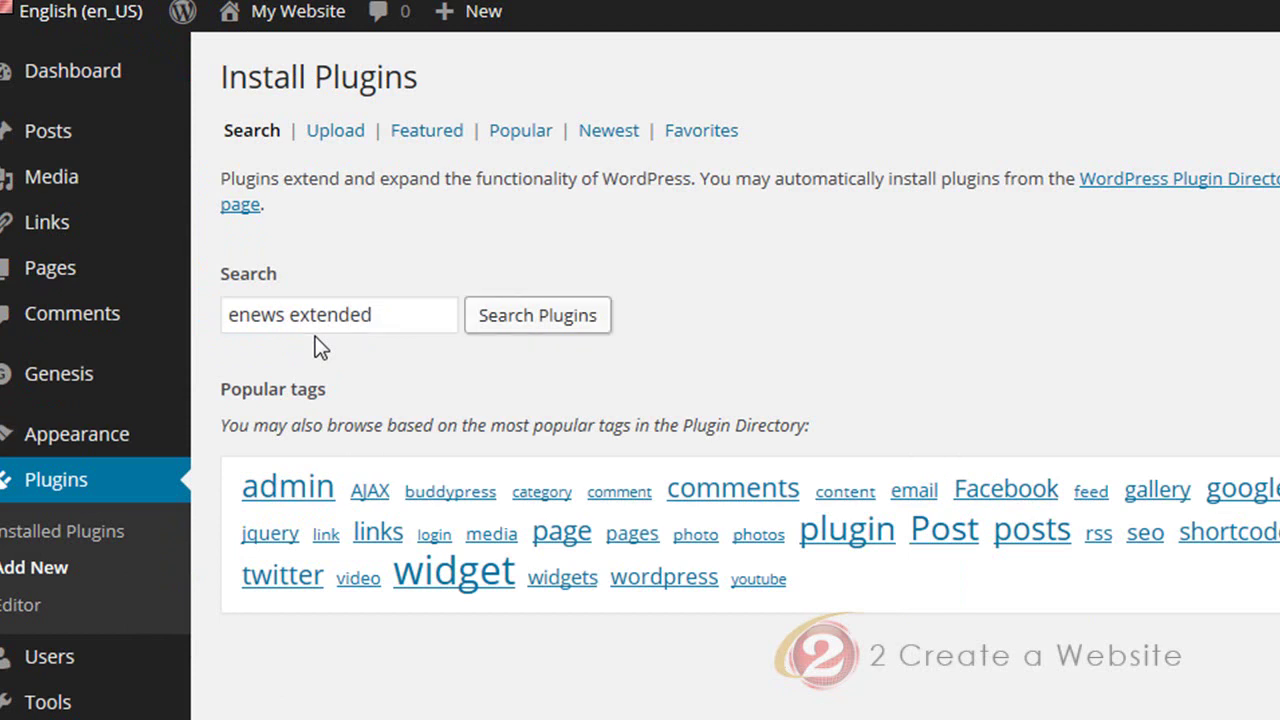
{"action": "key", "text": "Return"}
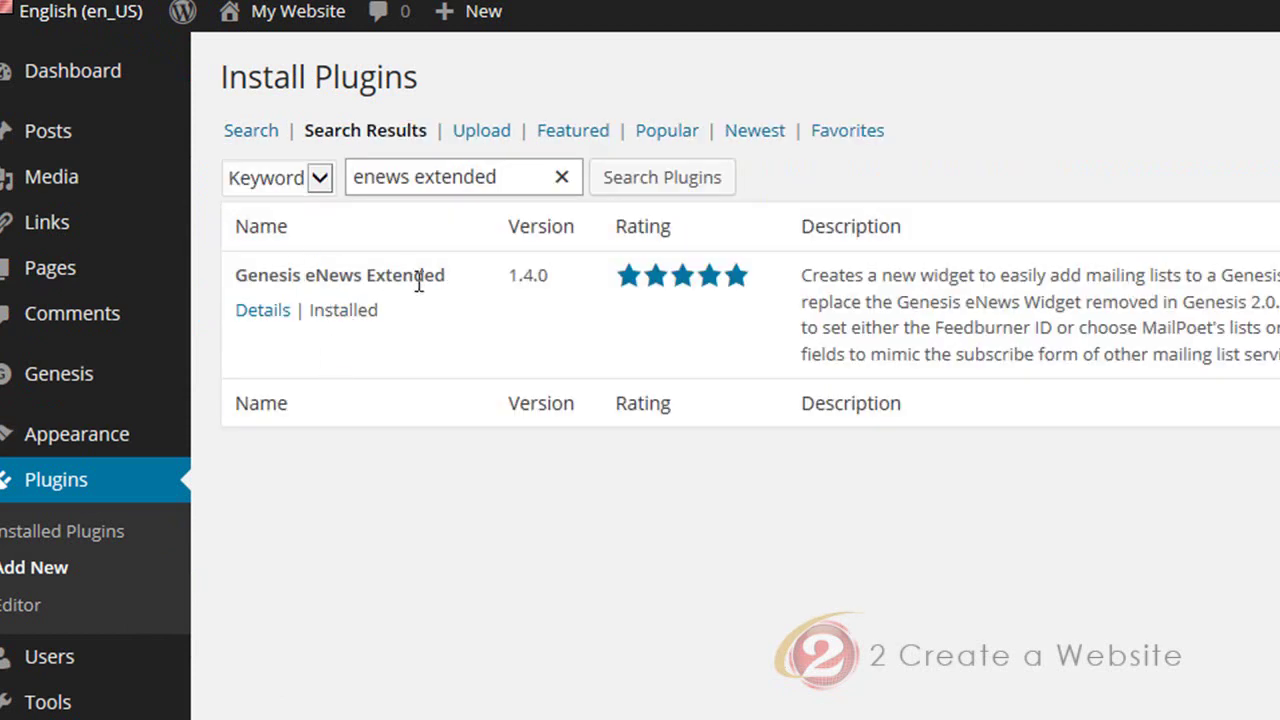
{"action": "mouse_move", "coordinate": [55, 436]}
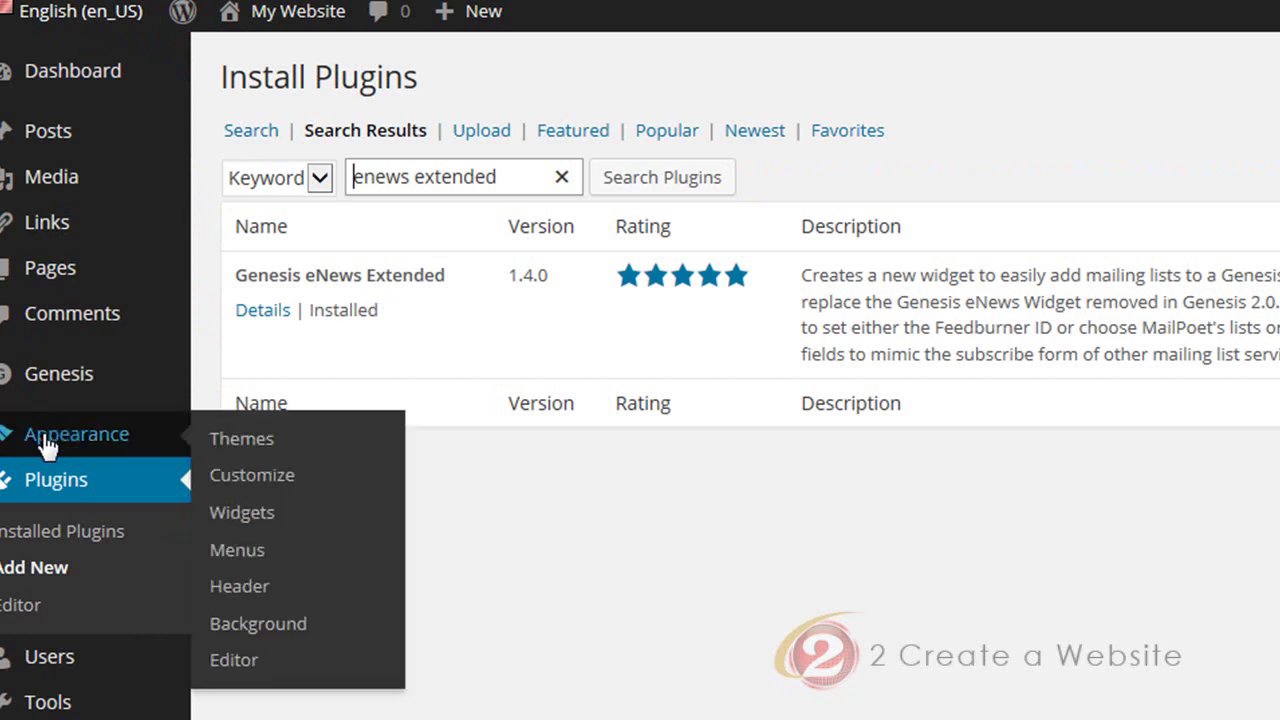
{"action": "left_click", "coordinate": [250, 514]}
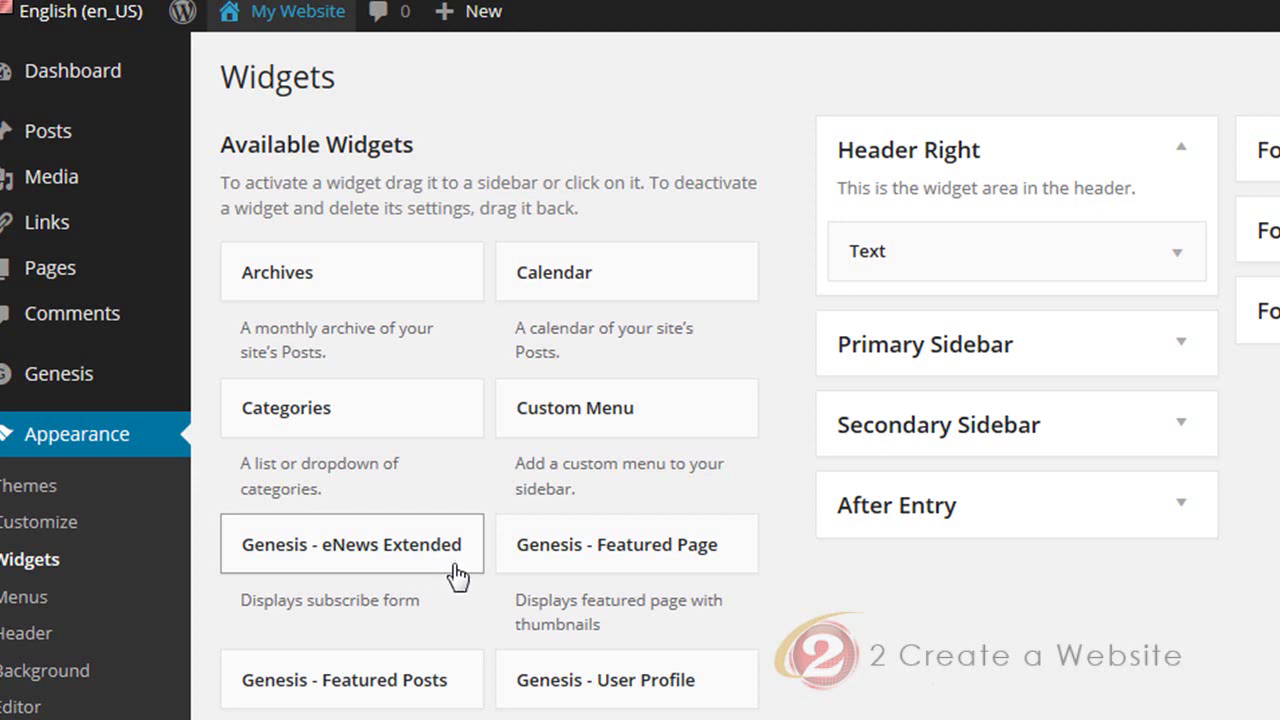
View the site's front page and look over the theme gallery and the current color scheme
{"action": "left_click", "coordinate": [283, 14]}
{"action": "scroll", "coordinate": [900, 462], "scroll_direction": "down", "scroll_amount": 3}
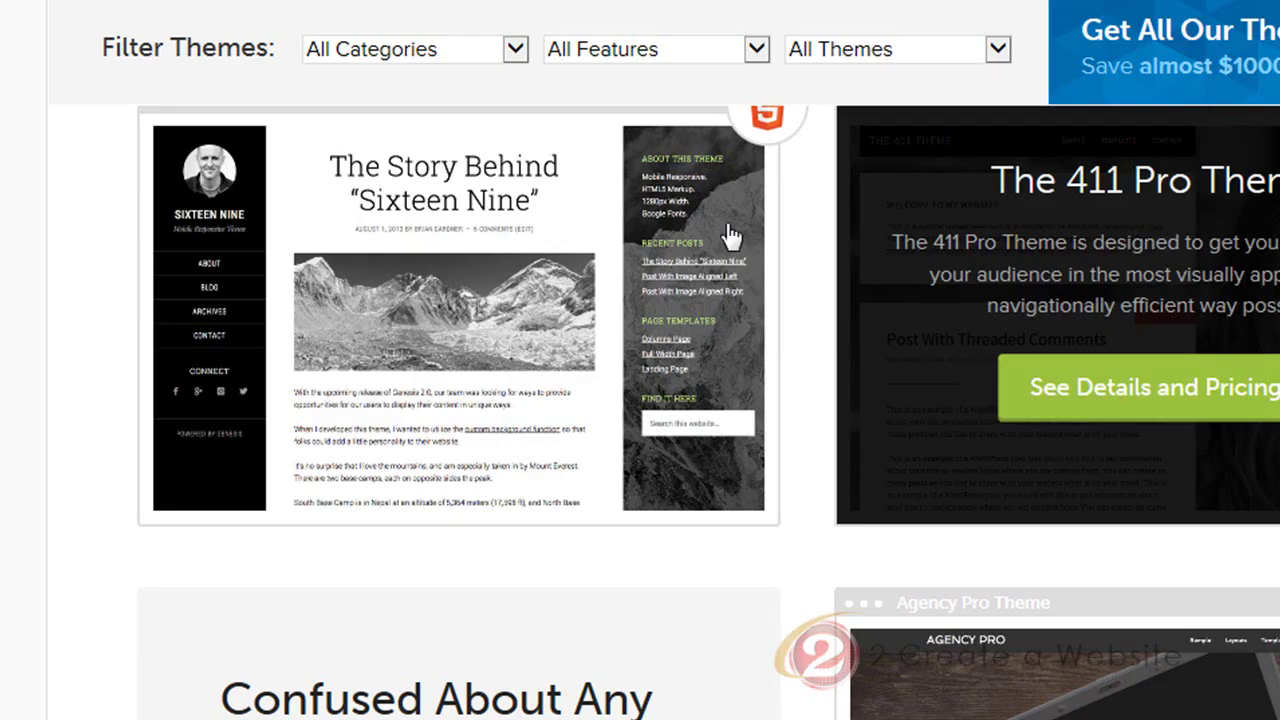
{"action": "scroll", "coordinate": [845, 338], "scroll_direction": "up", "scroll_amount": 3}
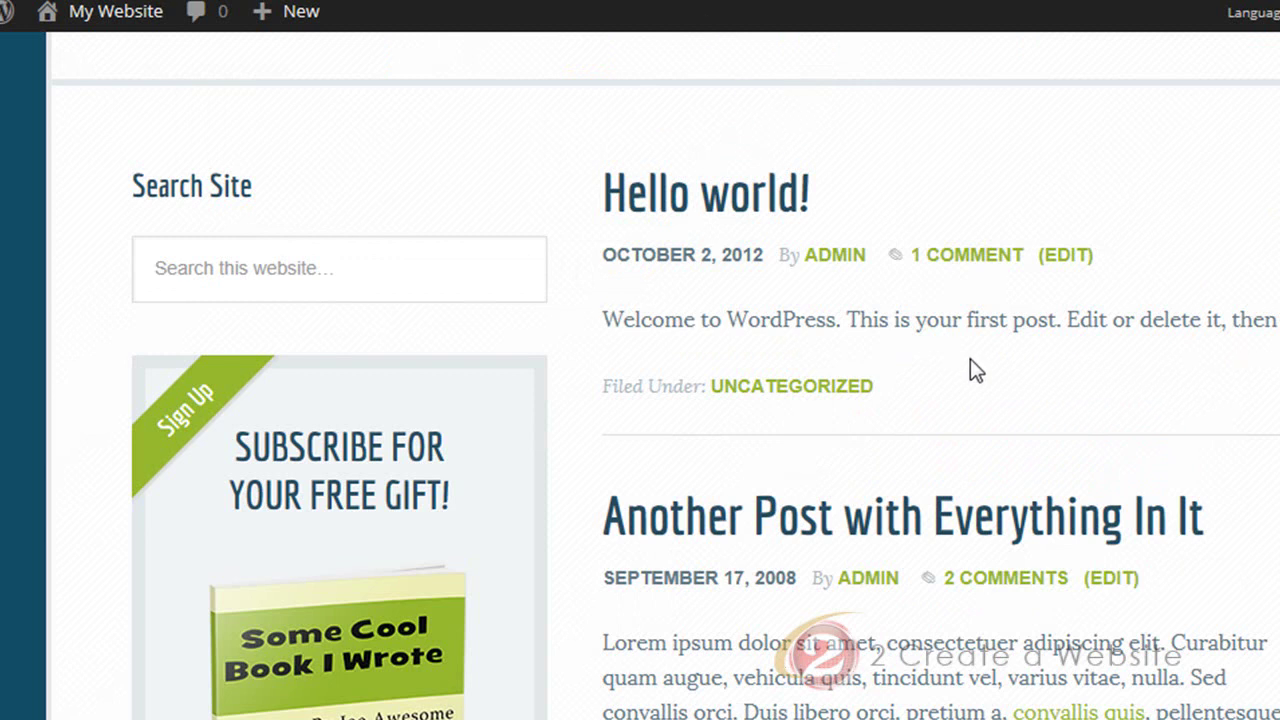
{"action": "scroll", "coordinate": [965, 365], "scroll_direction": "down", "scroll_amount": 1}
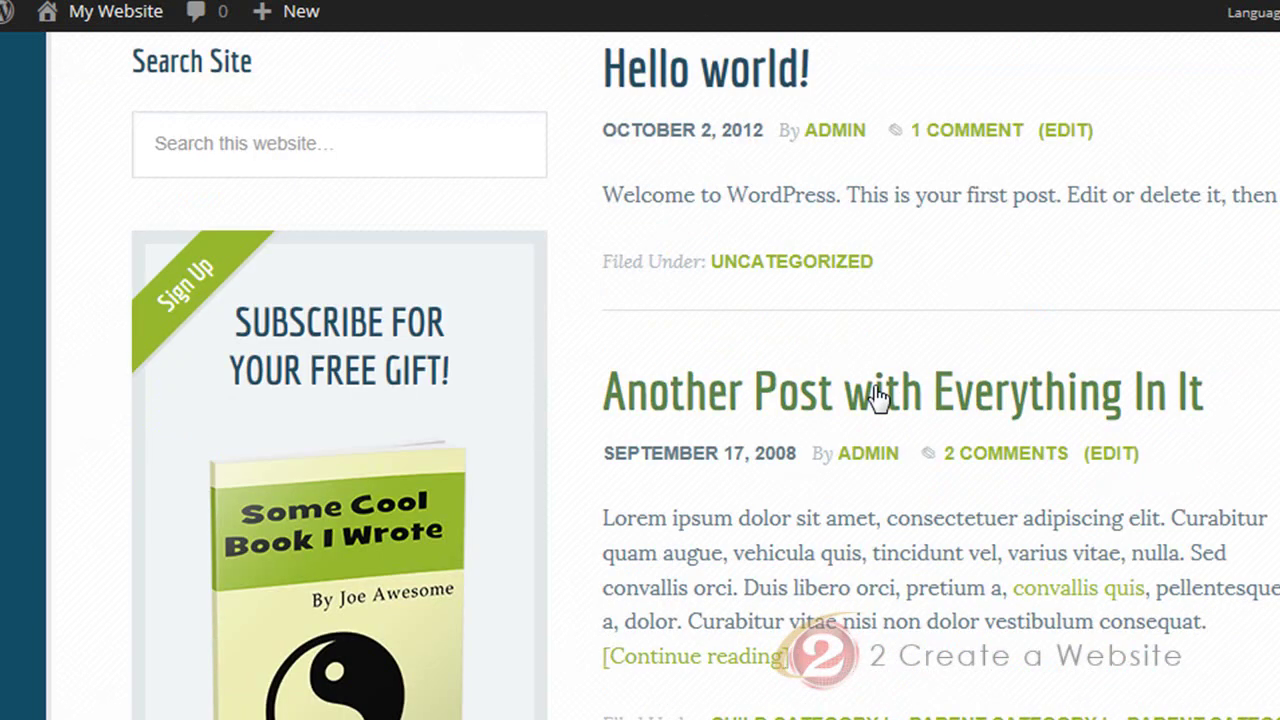
{"action": "scroll", "coordinate": [188, 313], "scroll_direction": "down", "scroll_amount": 2}
{"action": "scroll", "coordinate": [188, 313], "scroll_direction": "up", "scroll_amount": 2}
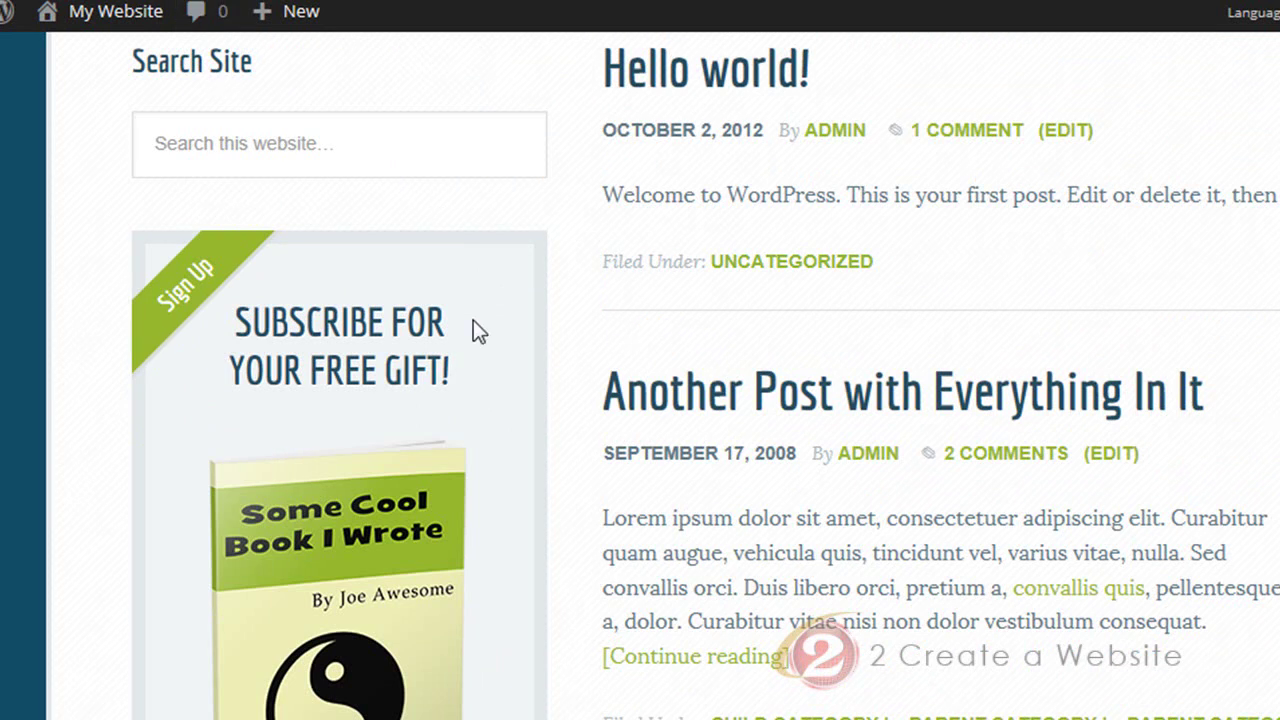
Set the Genesis theme's color style to Focus Pro Brown and save the theme settings
{"action": "left_click", "coordinate": [133, 25]}
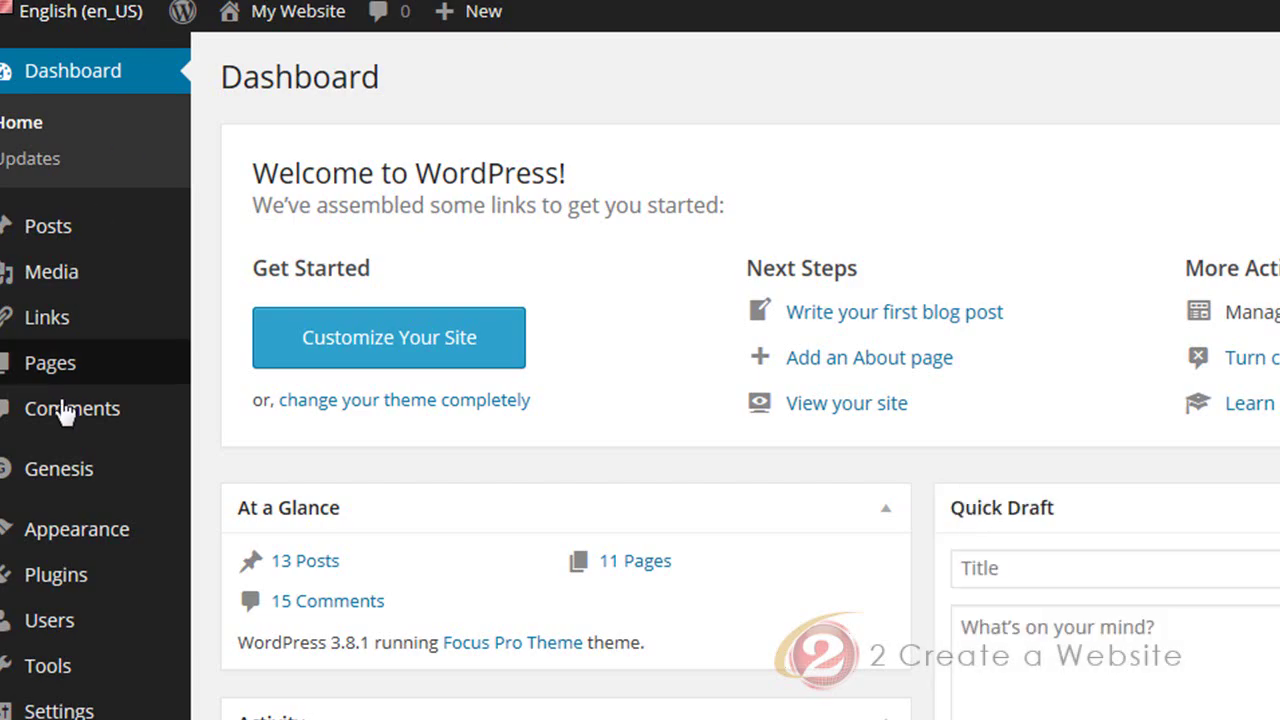
{"action": "mouse_move", "coordinate": [89, 474]}
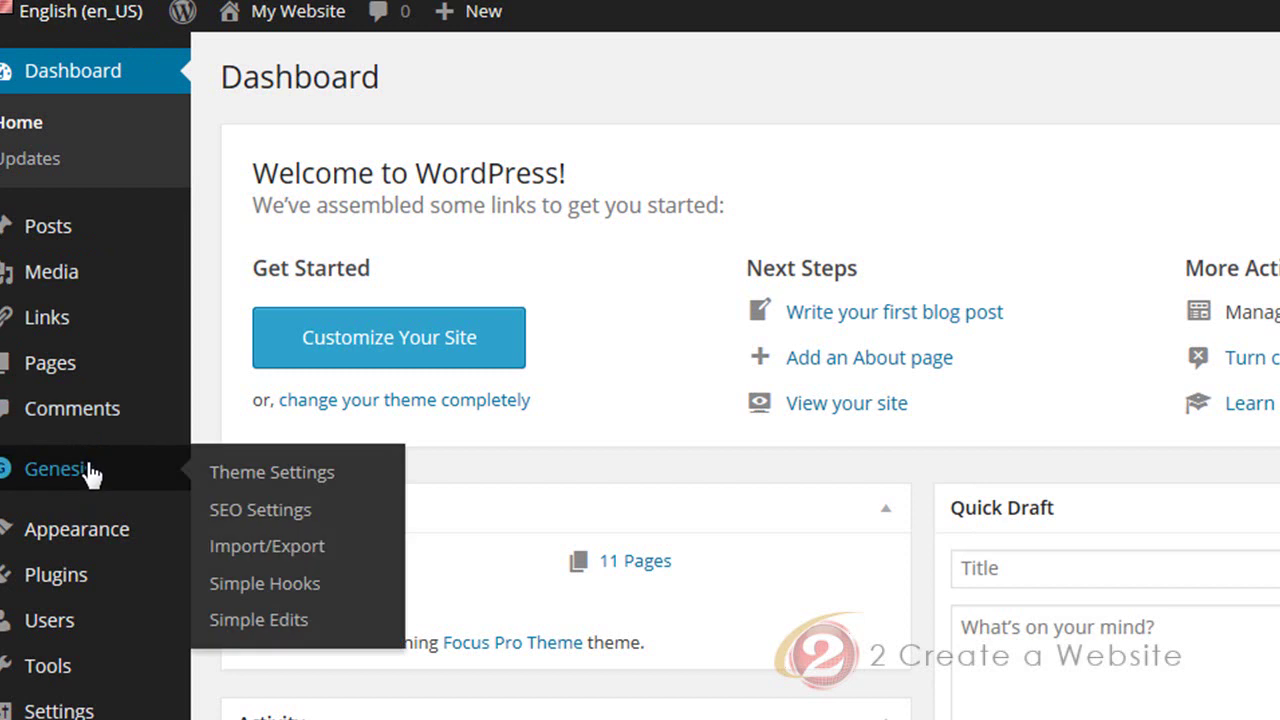
{"action": "left_click", "coordinate": [279, 472]}
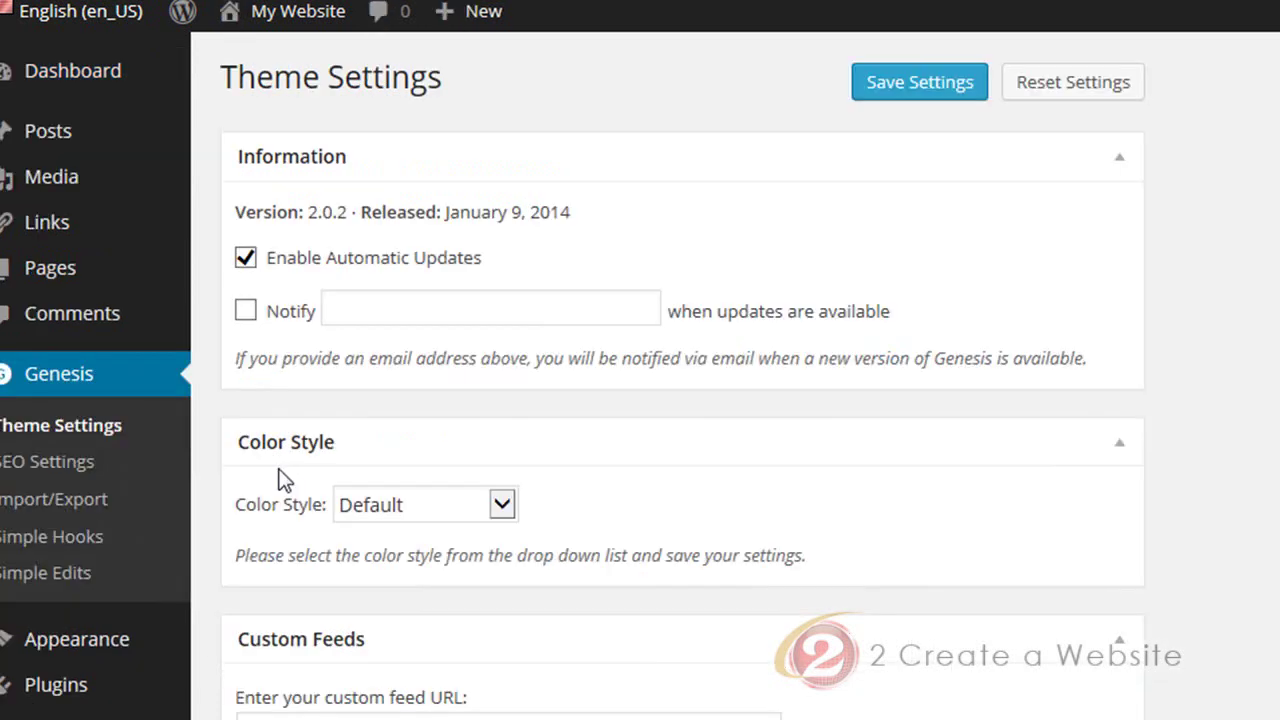
{"action": "left_click", "coordinate": [508, 510]}
{"action": "left_click", "coordinate": [485, 531]}
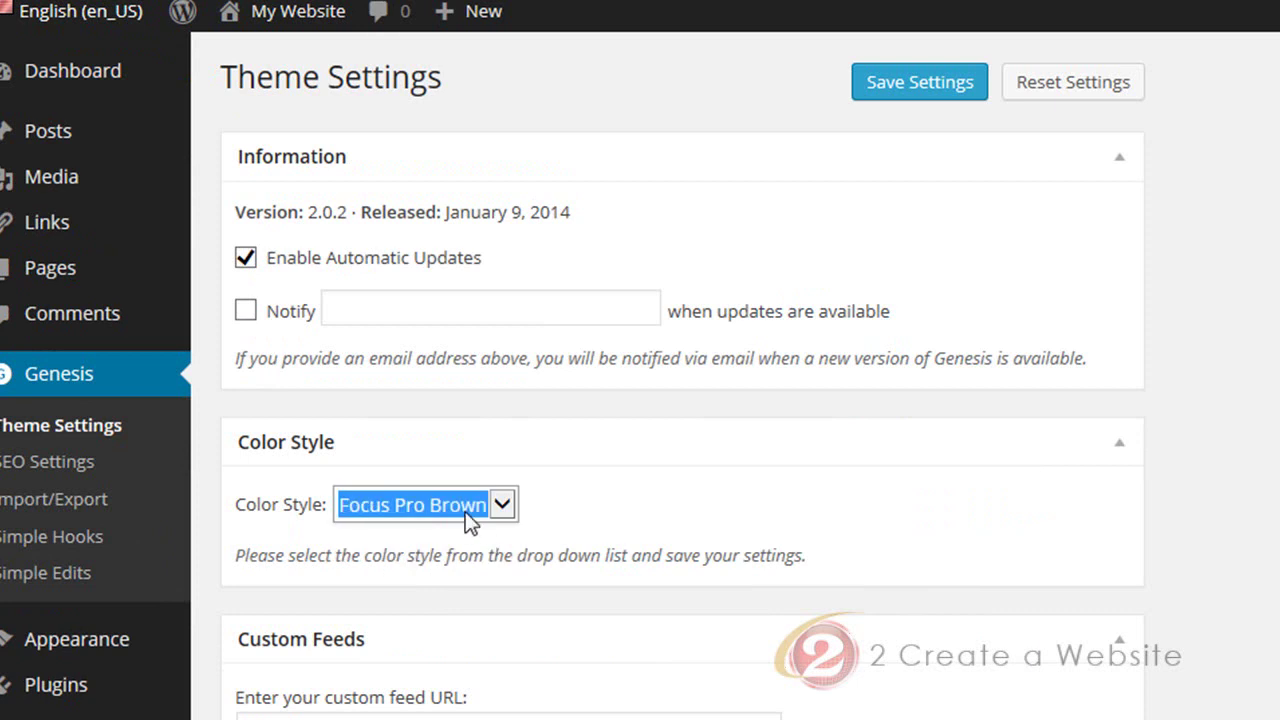
{"action": "left_click", "coordinate": [905, 88]}
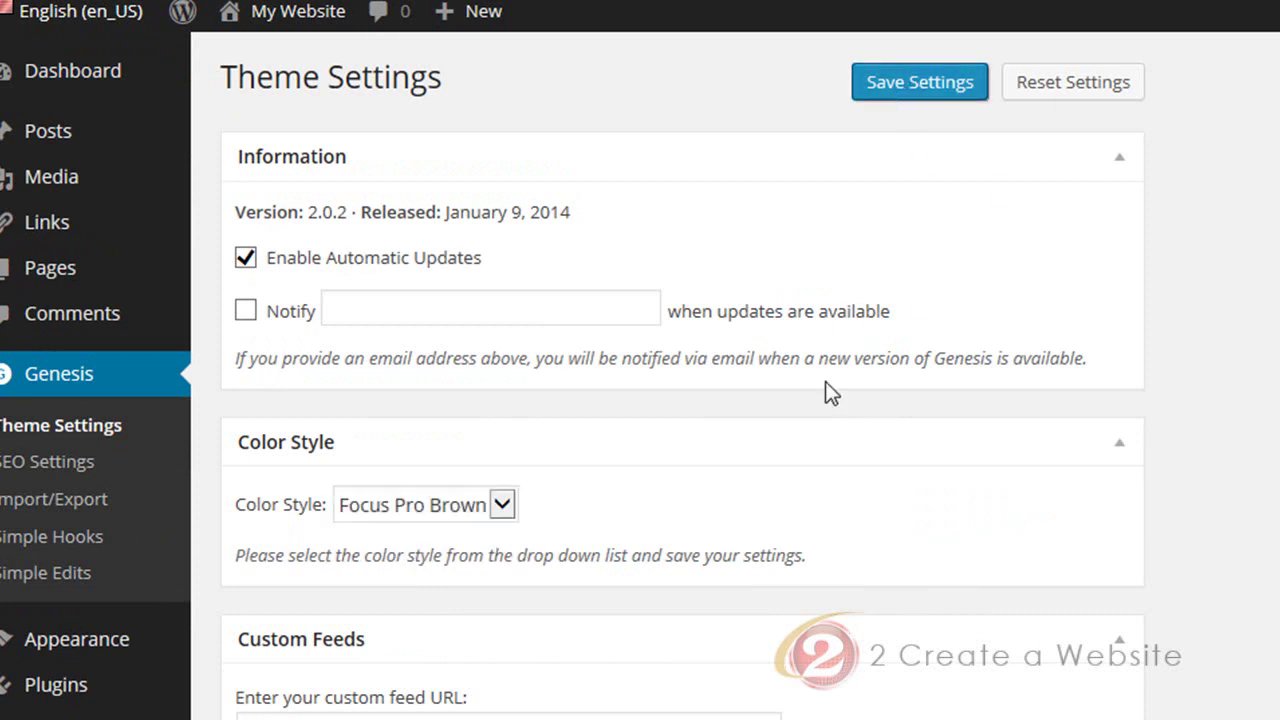
Review the front page in the new color style and look through the available Genesis widgets
{"action": "left_click", "coordinate": [312, 14]}
{"action": "scroll", "coordinate": [844, 484], "scroll_direction": "down", "scroll_amount": 3}
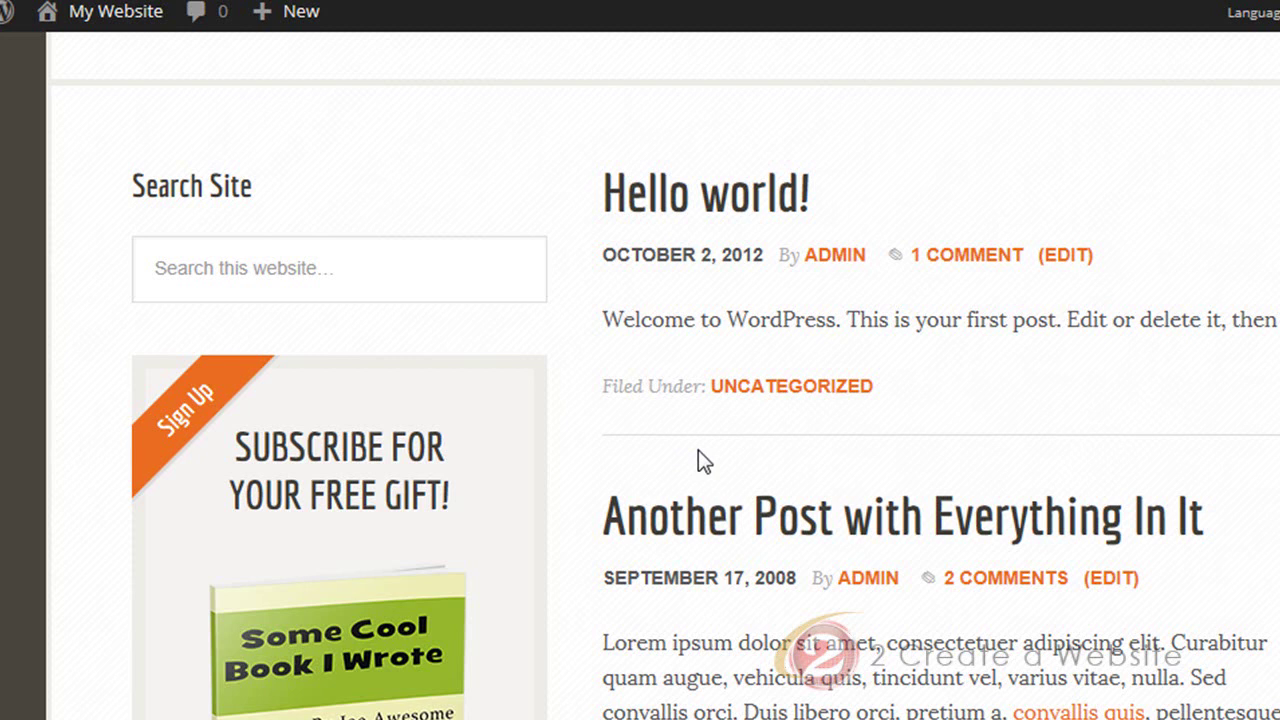
{"action": "scroll", "coordinate": [698, 452], "scroll_direction": "down", "scroll_amount": 2}
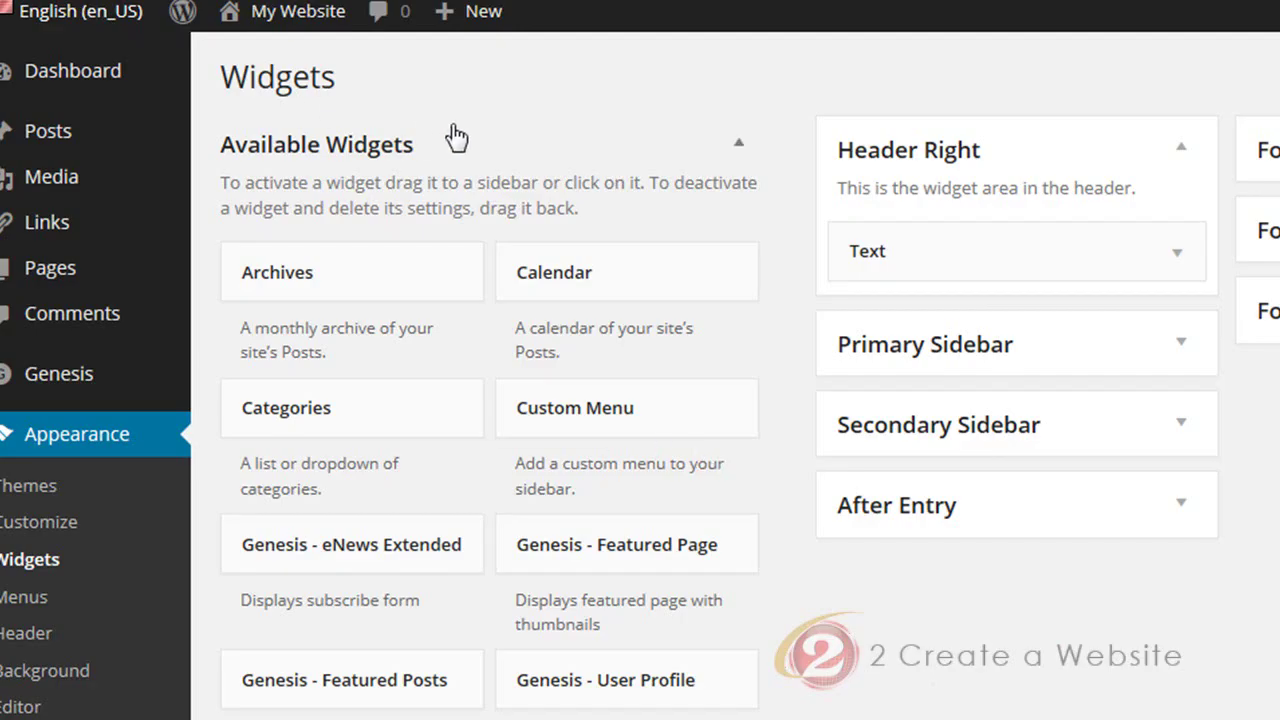
{"action": "scroll", "coordinate": [525, 165], "scroll_direction": "down", "scroll_amount": 2}
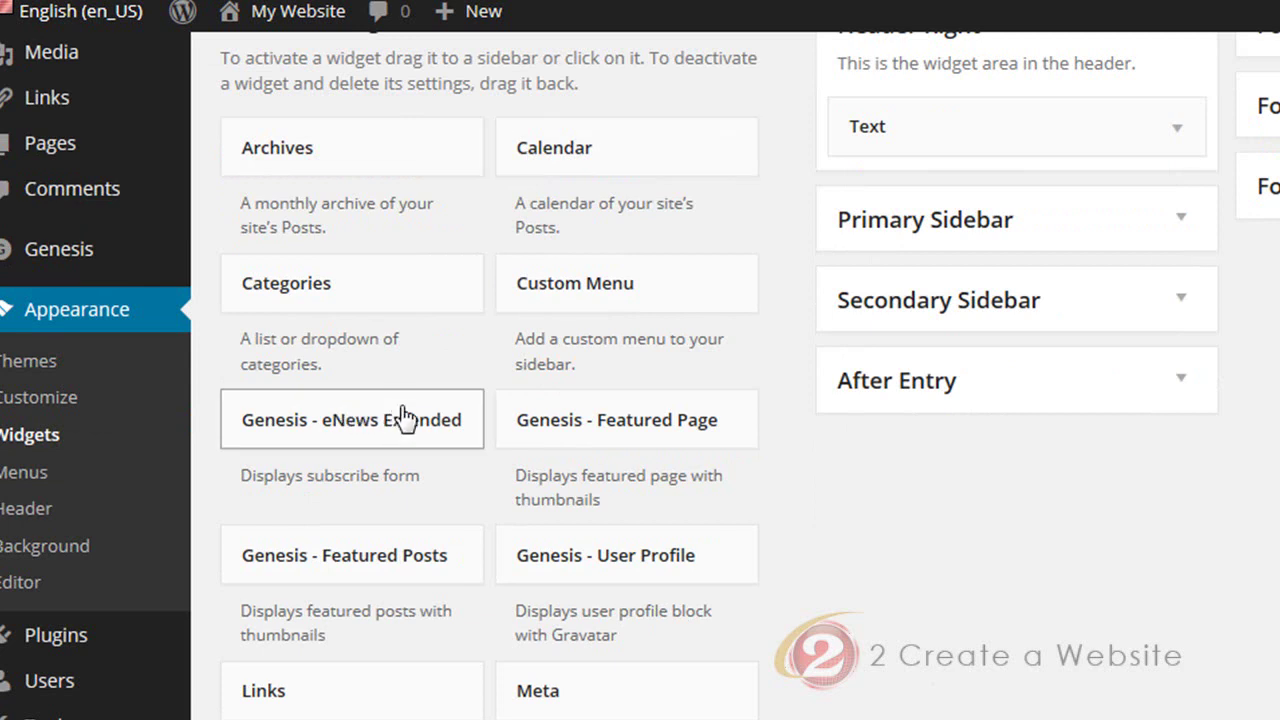
Expand the Primary Sidebar, open its Genesis - eNews Extended widget and review the widget's title
{"action": "left_click", "coordinate": [1181, 220]}
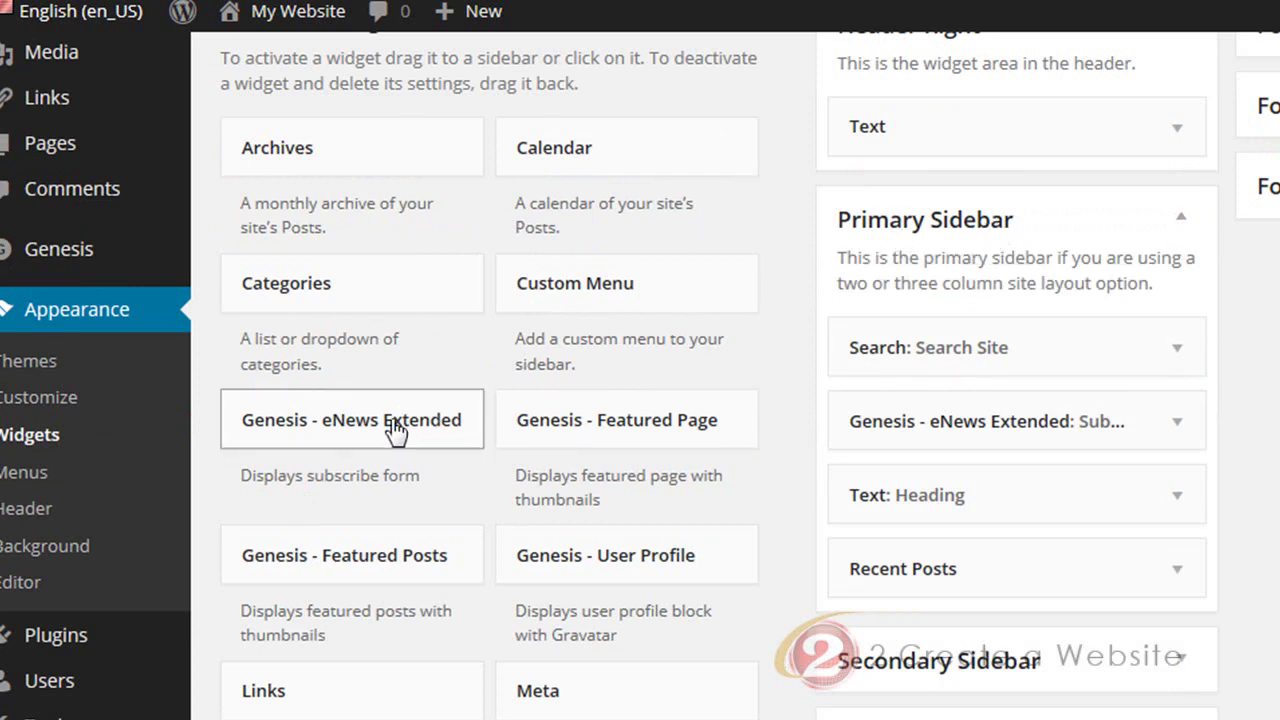
{"action": "mouse_move", "coordinate": [368, 427]}
{"action": "left_mouse_down"}
{"action": "mouse_move", "coordinate": [414, 414]}
{"action": "mouse_move", "coordinate": [543, 434]}
{"action": "mouse_move", "coordinate": [815, 440]}
{"action": "mouse_move", "coordinate": [820, 420]}
{"action": "mouse_move", "coordinate": [370, 448]}
{"action": "left_mouse_up"}
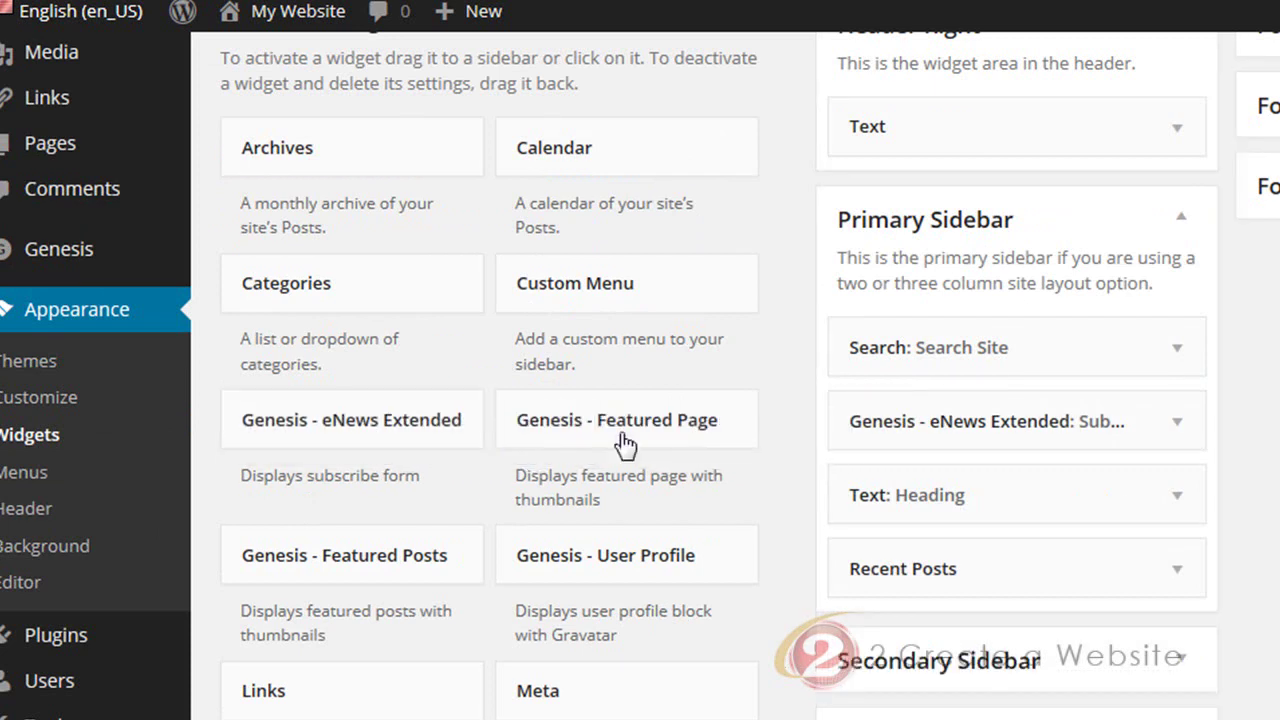
{"action": "left_click", "coordinate": [1178, 424]}
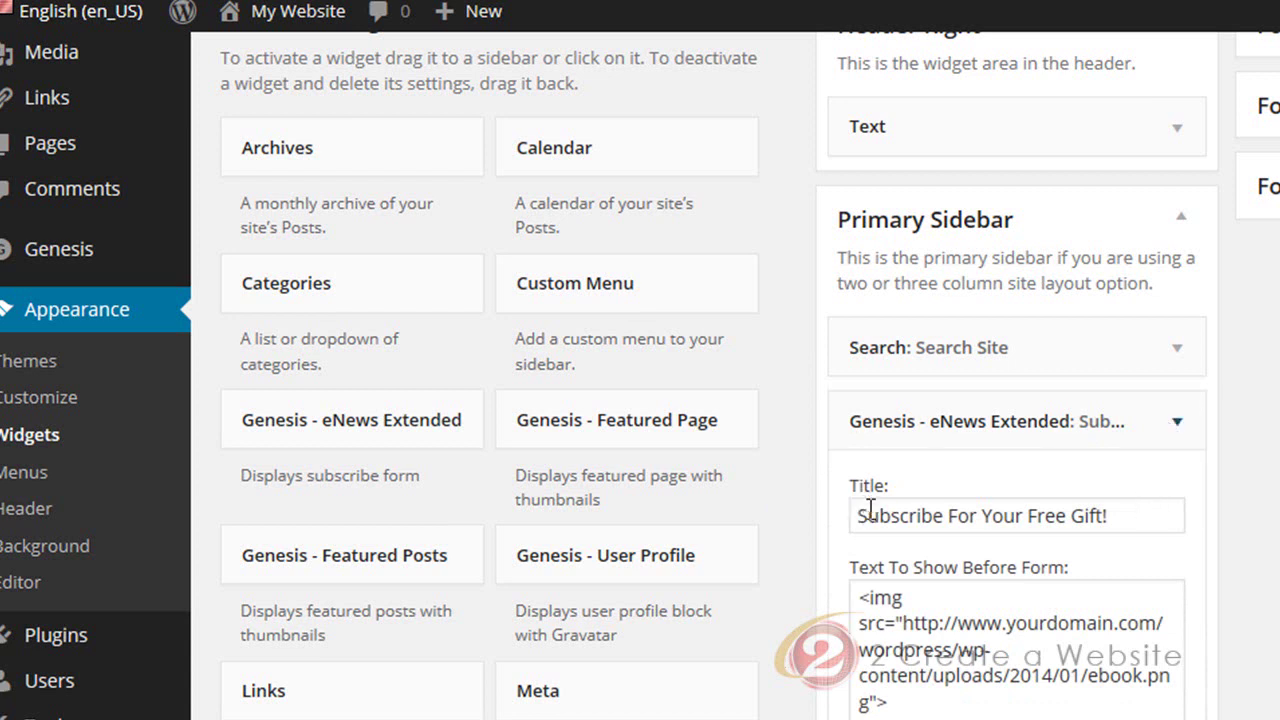
{"action": "left_click_drag", "start_coordinate": [1143, 517], "coordinate": [880, 522]}
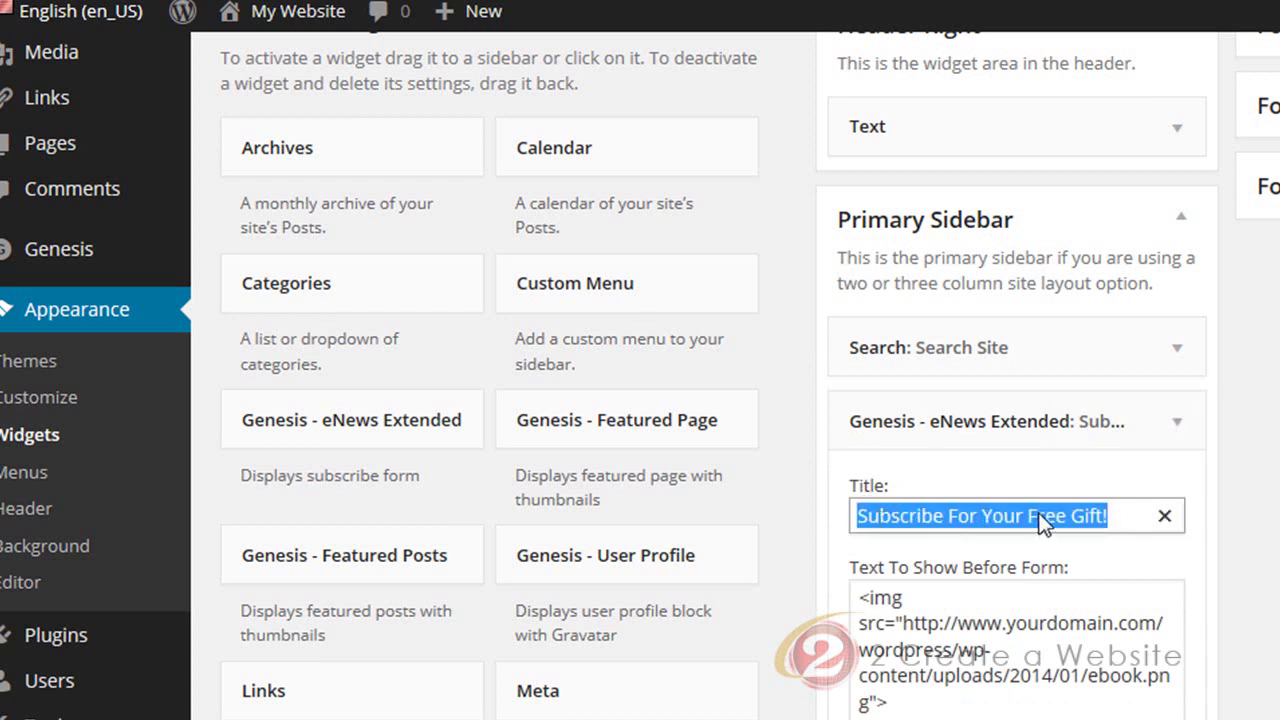
{"action": "scroll", "coordinate": [1000, 523], "scroll_direction": "down", "scroll_amount": 3}
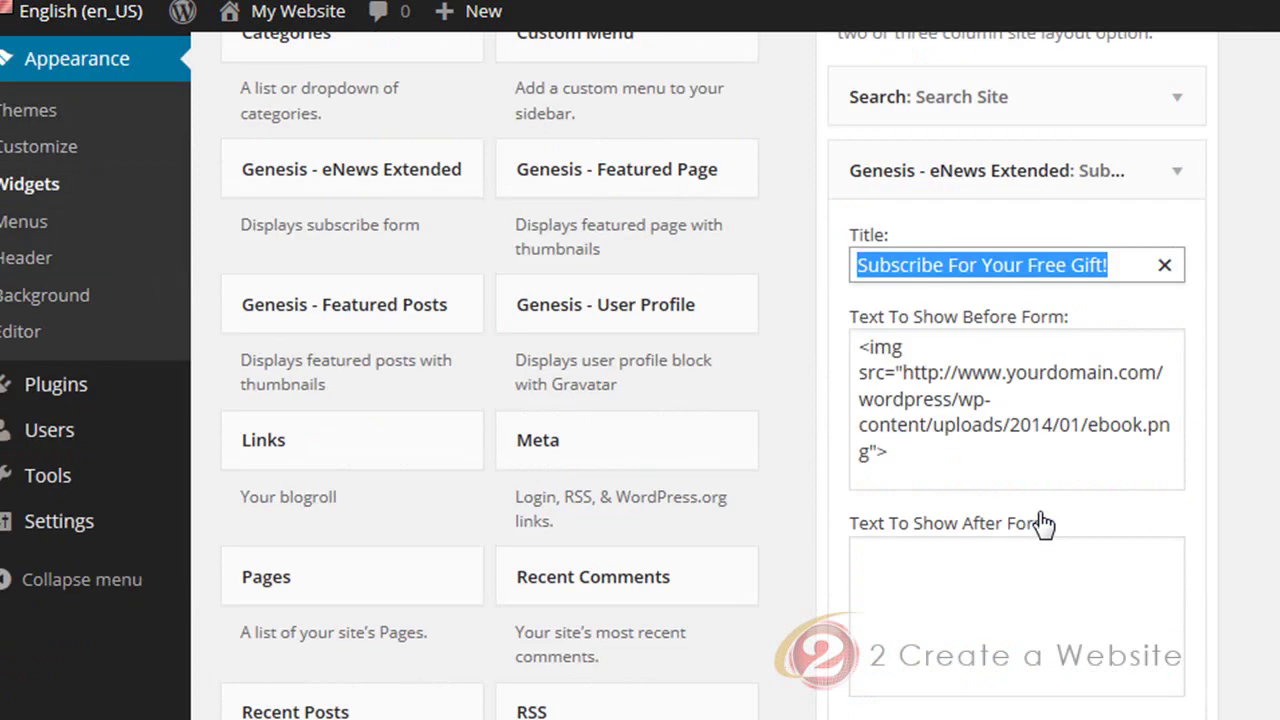
Examine the image tag and its image URL in the widget's text shown before the form
{"action": "left_click", "coordinate": [886, 368]}
{"action": "left_click_drag", "start_coordinate": [861, 352], "coordinate": [909, 455]}
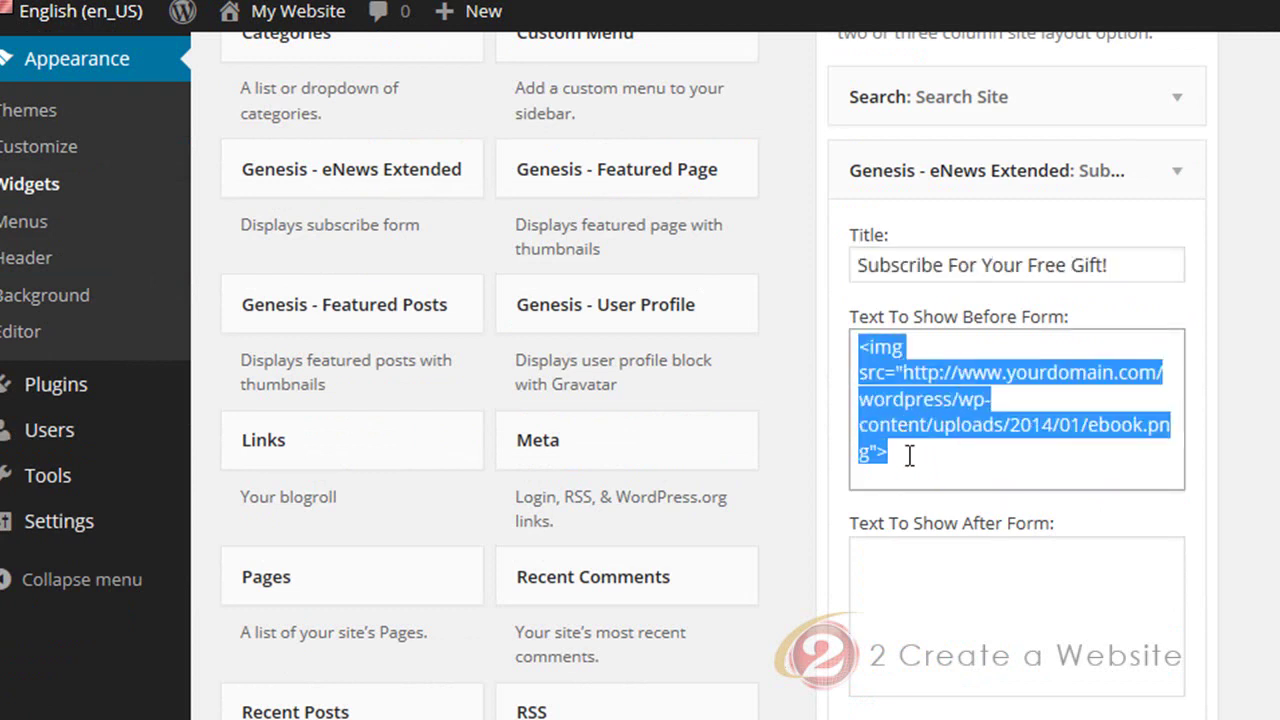
{"action": "left_click", "coordinate": [905, 372]}
{"action": "left_click_drag", "start_coordinate": [905, 372], "coordinate": [870, 456]}
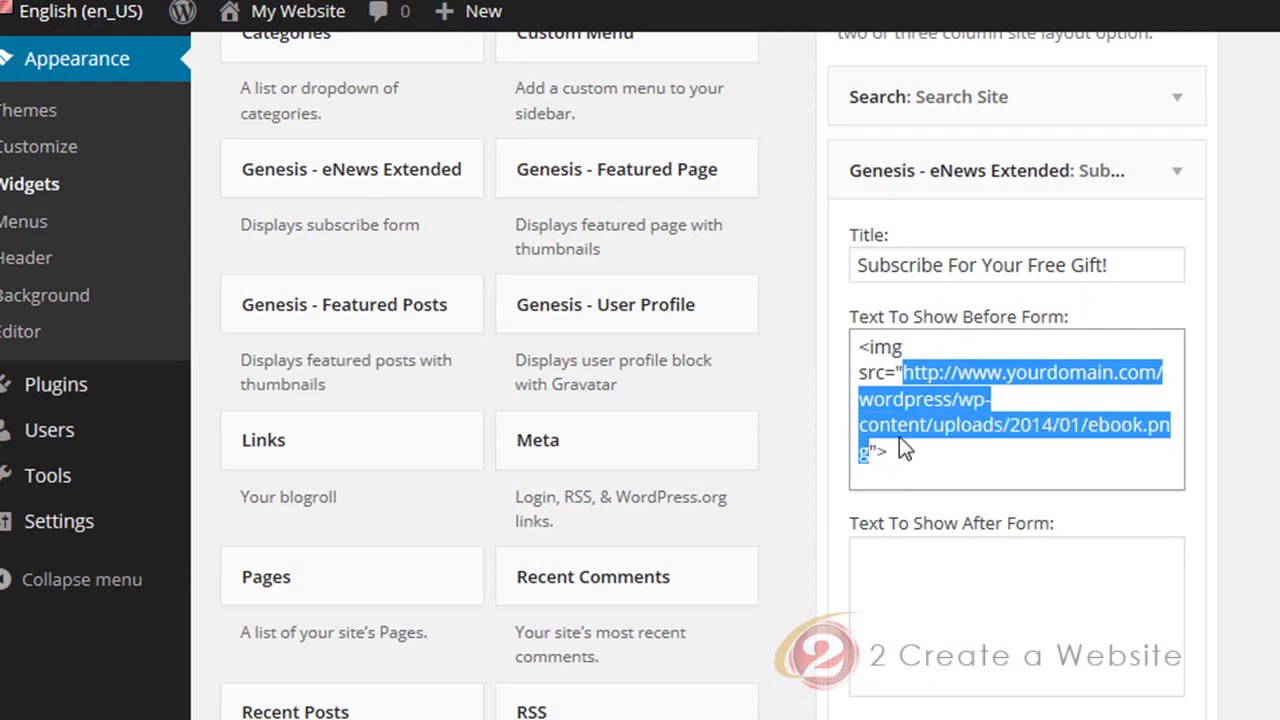
{"action": "left_click", "coordinate": [903, 377]}
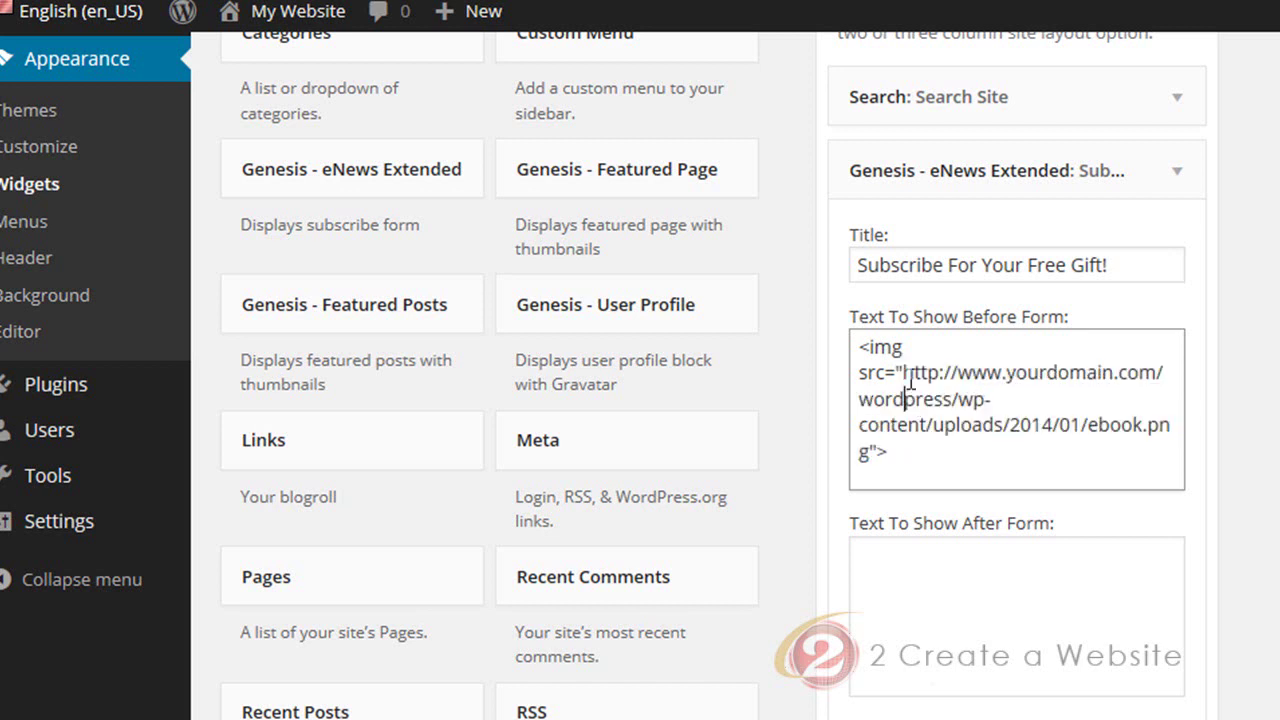
{"action": "left_click_drag", "start_coordinate": [904, 372], "coordinate": [866, 450]}
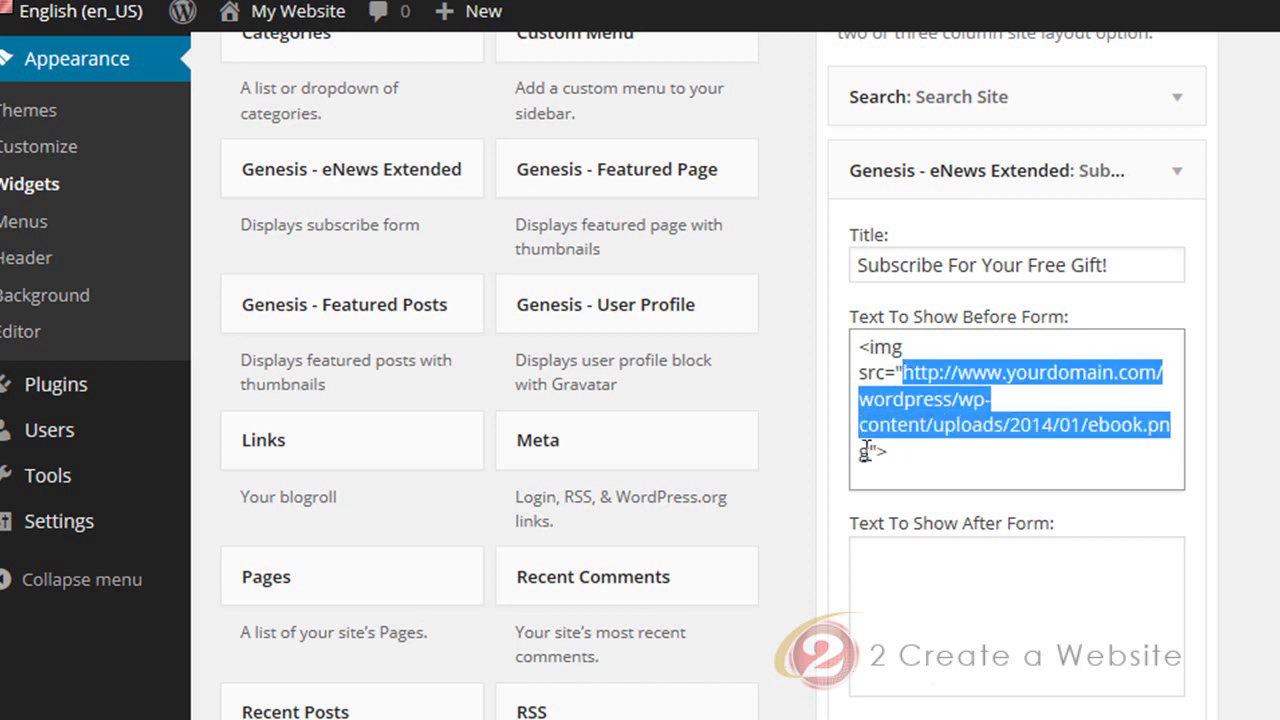
{"action": "left_click", "coordinate": [859, 347]}
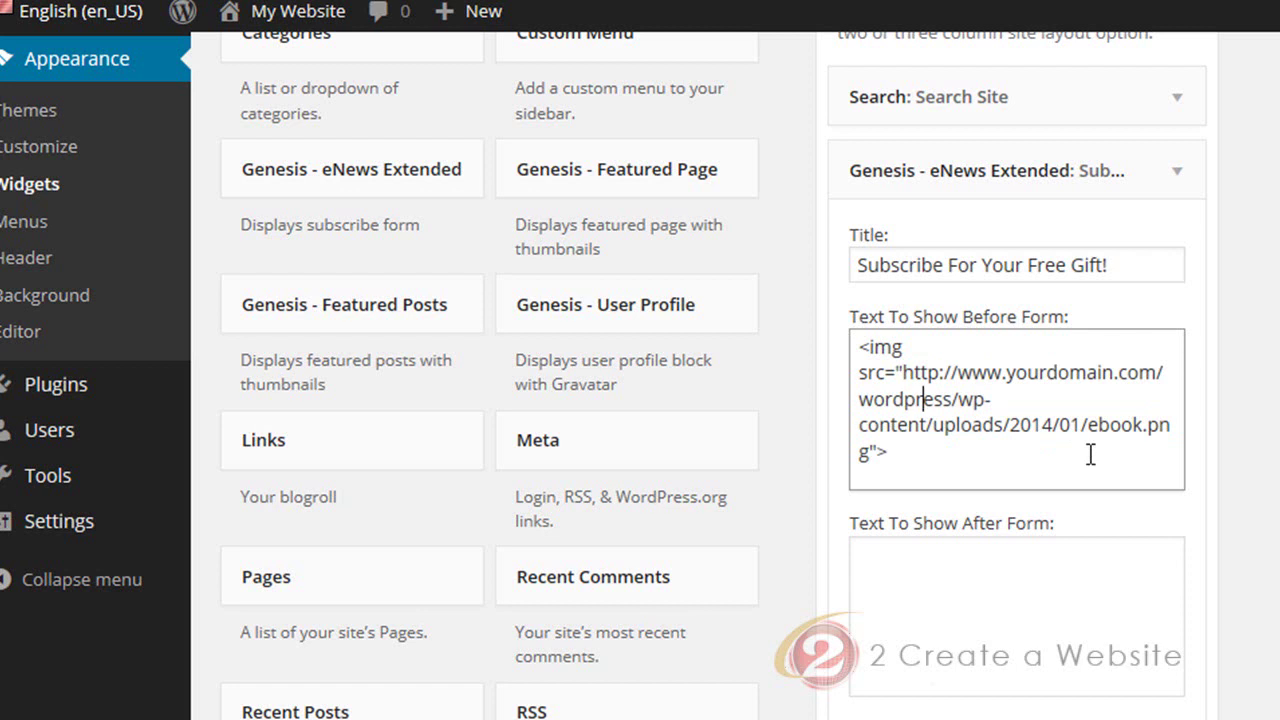
Review the eNews widget's text shown after the form and its Form Action URL
{"action": "scroll", "coordinate": [1090, 455], "scroll_direction": "down", "scroll_amount": 2}
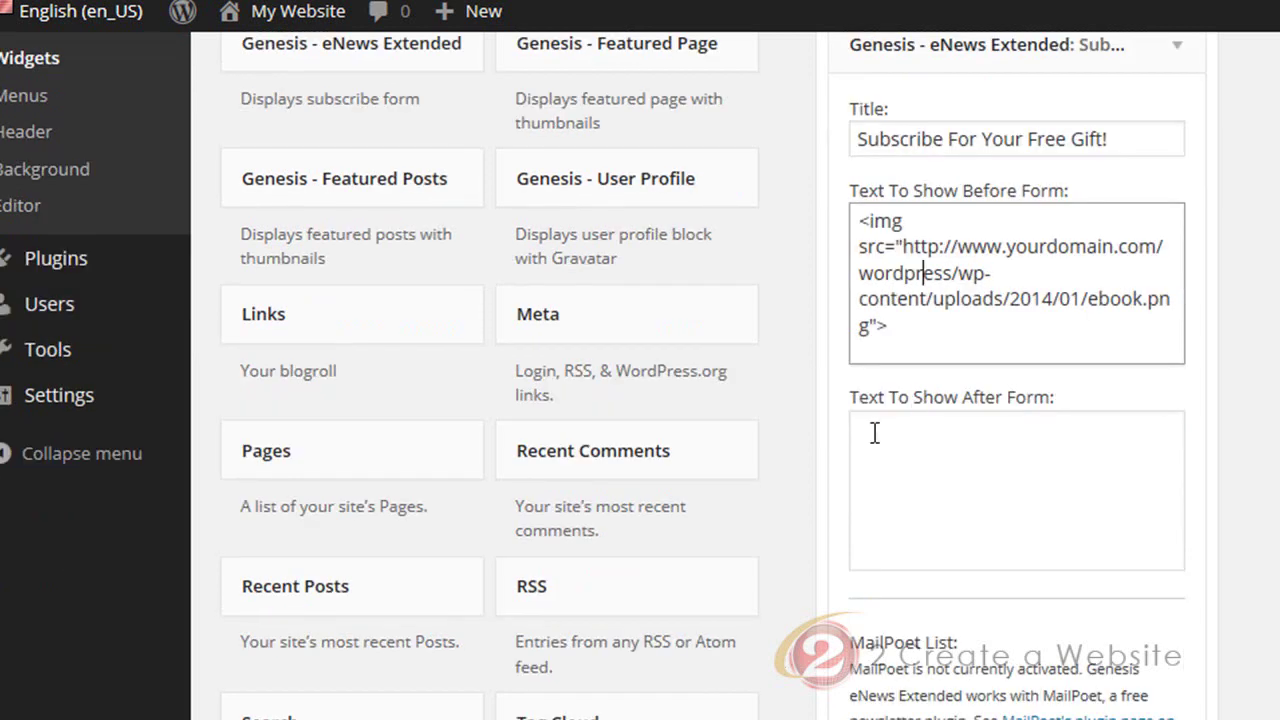
{"action": "left_click", "coordinate": [1010, 453]}
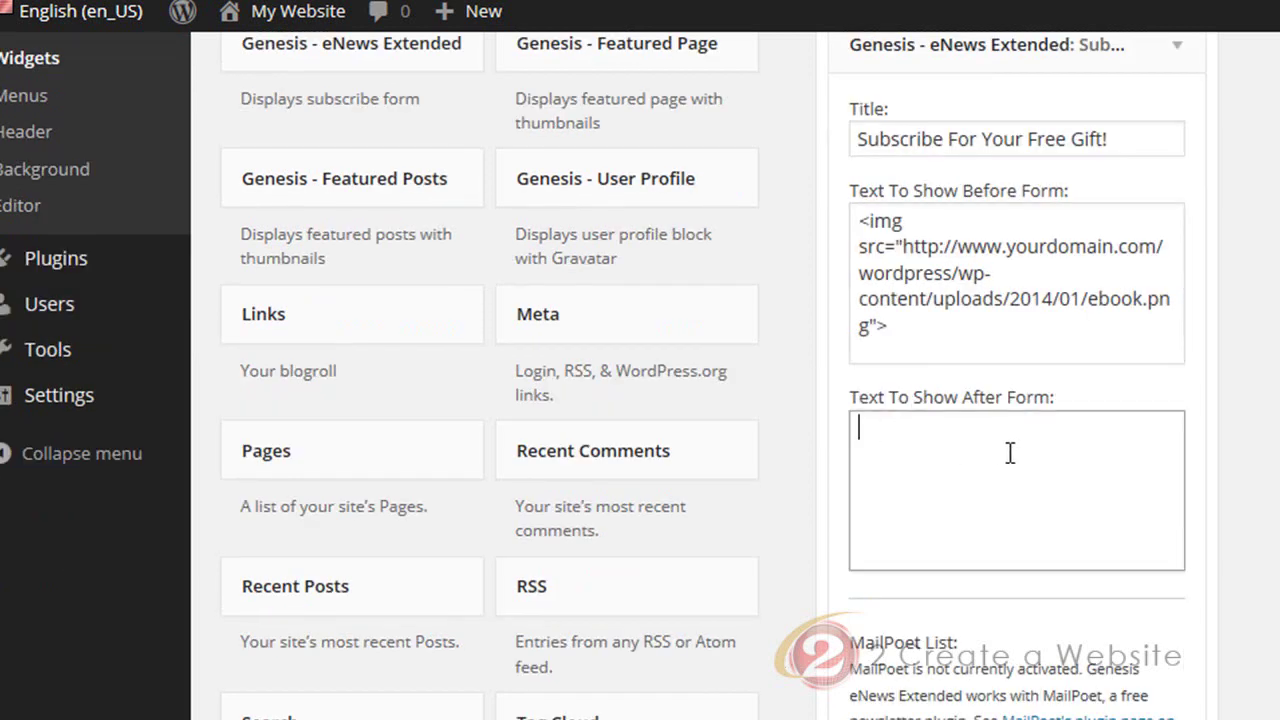
{"action": "scroll", "coordinate": [1010, 453], "scroll_direction": "down", "scroll_amount": 8}
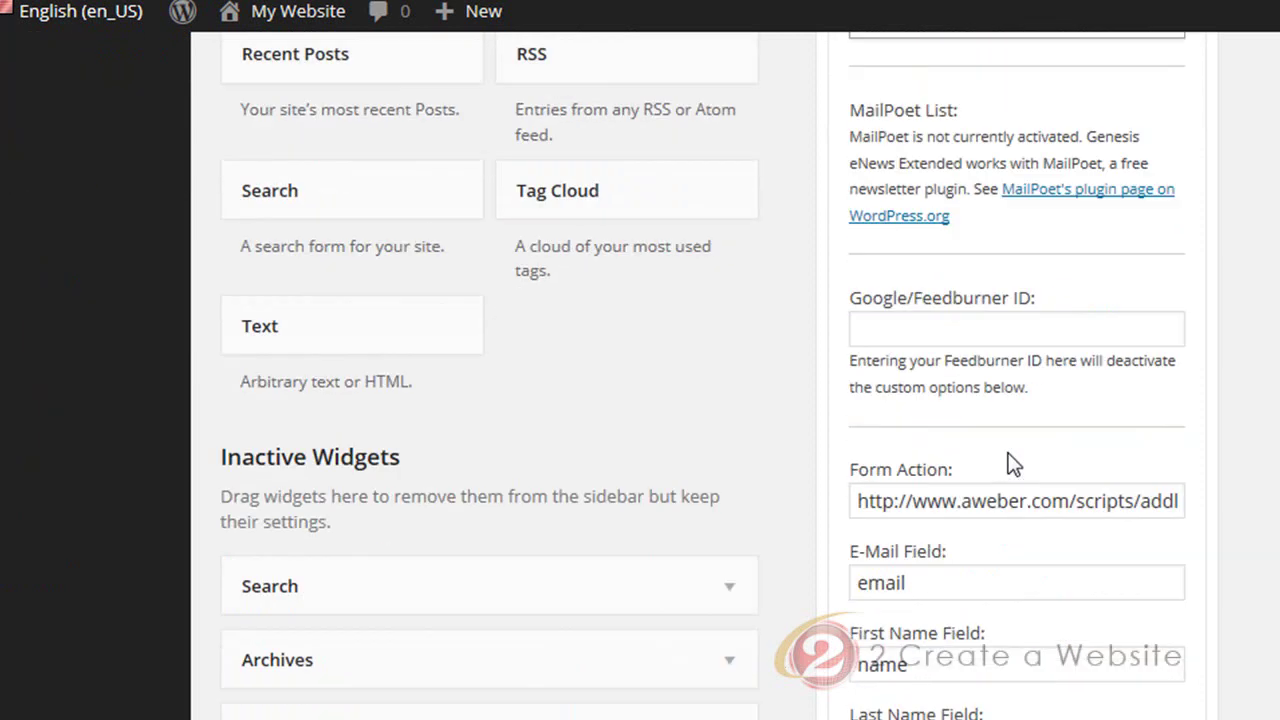
{"action": "left_click", "coordinate": [885, 410]}
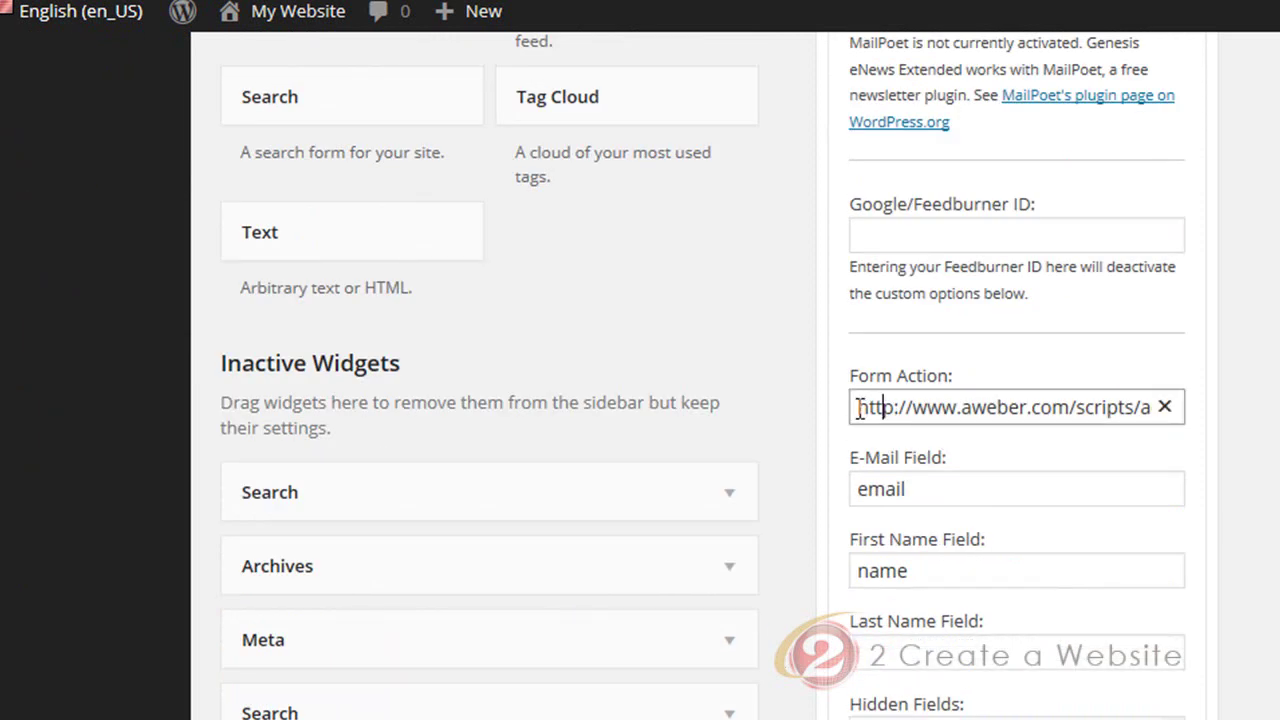
{"action": "left_click_drag", "start_coordinate": [858, 410], "coordinate": [1205, 426]}
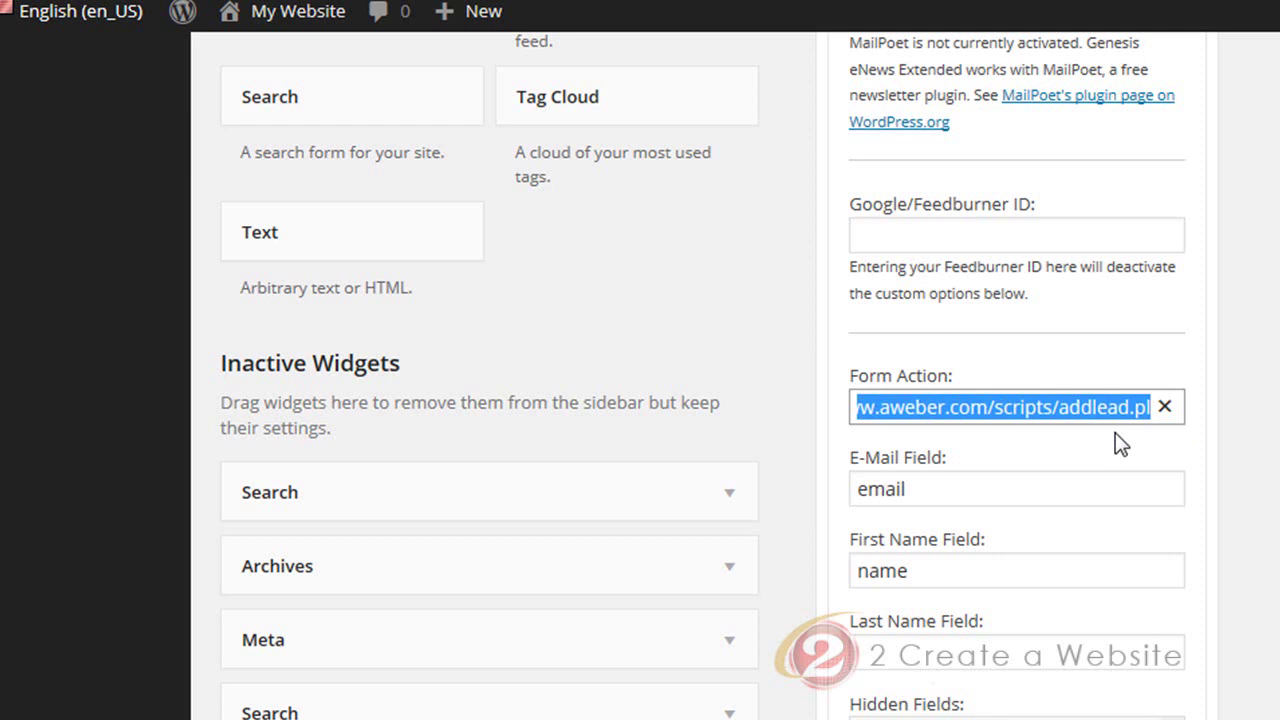
Review the eNews widget's e-mail, name and hidden field settings, along with its input and button texts
{"action": "scroll", "coordinate": [1117, 443], "scroll_direction": "down", "scroll_amount": 1}
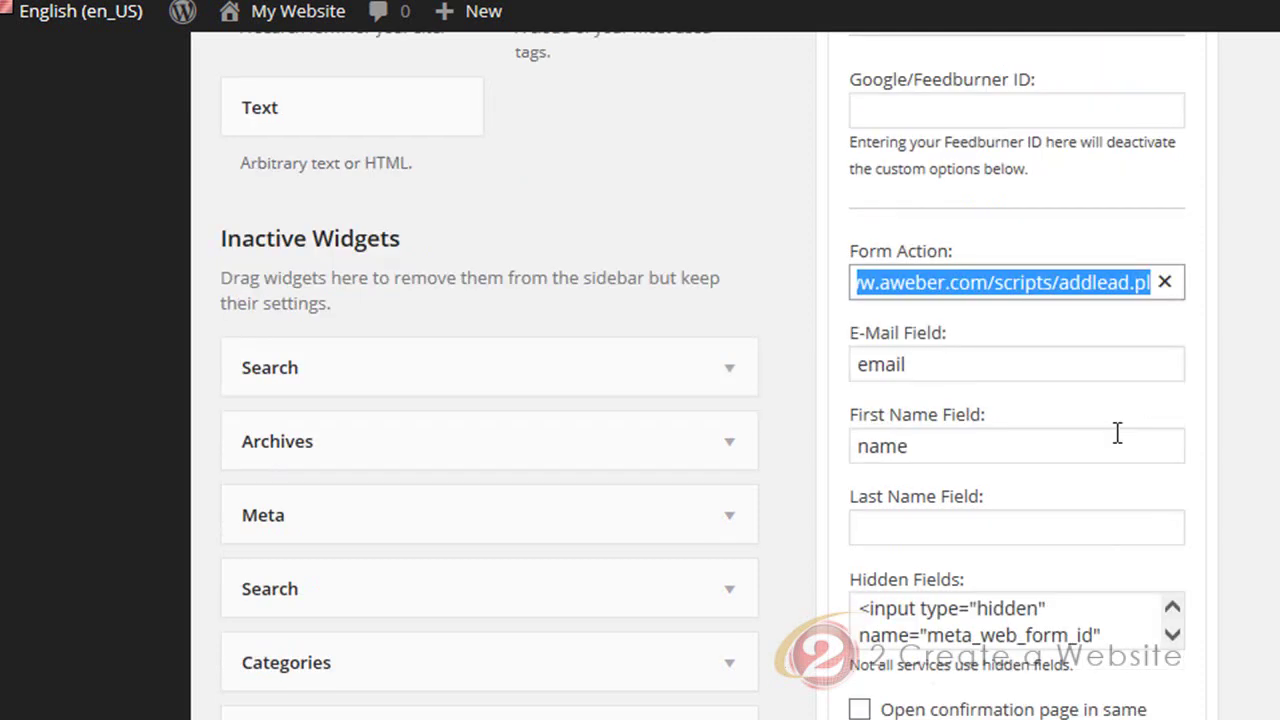
{"action": "scroll", "coordinate": [1117, 432], "scroll_direction": "down", "scroll_amount": 1}
{"action": "scroll", "coordinate": [1115, 438], "scroll_direction": "up", "scroll_amount": 1}
{"action": "scroll", "coordinate": [1115, 440], "scroll_direction": "down", "scroll_amount": 2}
{"action": "left_click", "coordinate": [964, 365]}
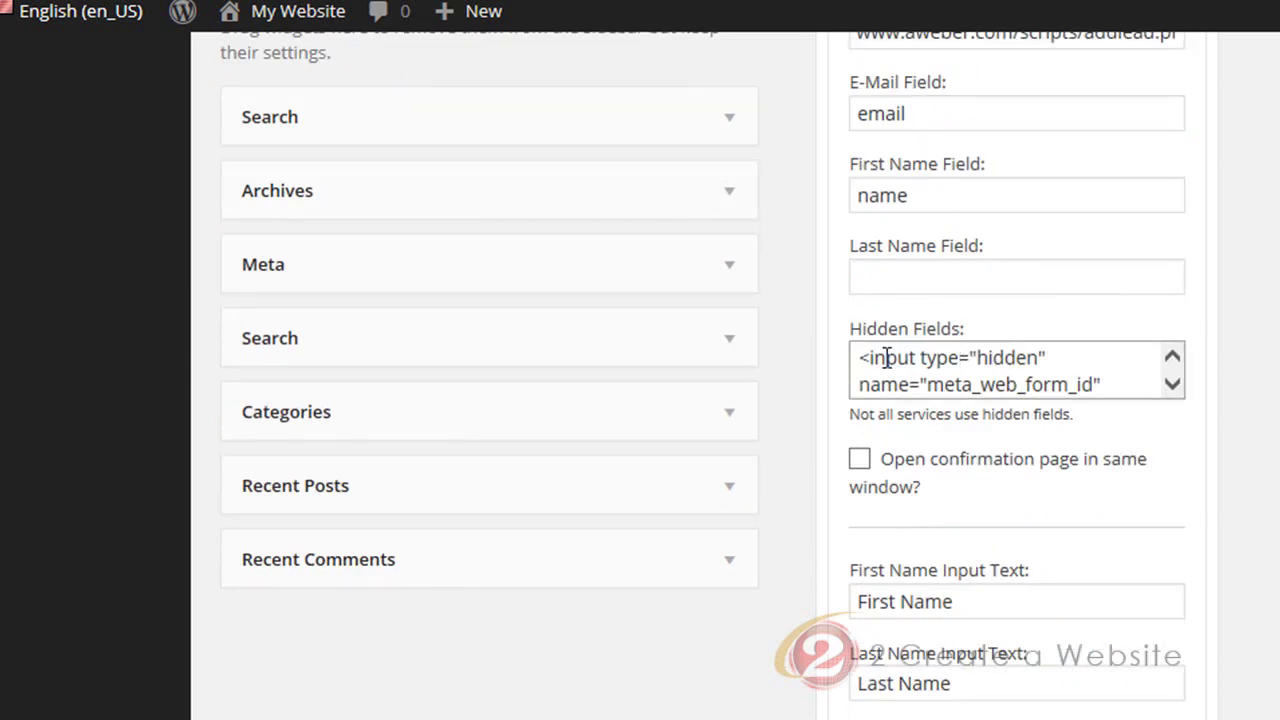
{"action": "left_click_drag", "start_coordinate": [860, 358], "coordinate": [903, 354]}
{"action": "left_click", "coordinate": [996, 360]}
{"action": "scroll", "coordinate": [960, 365], "scroll_direction": "down", "scroll_amount": 8}
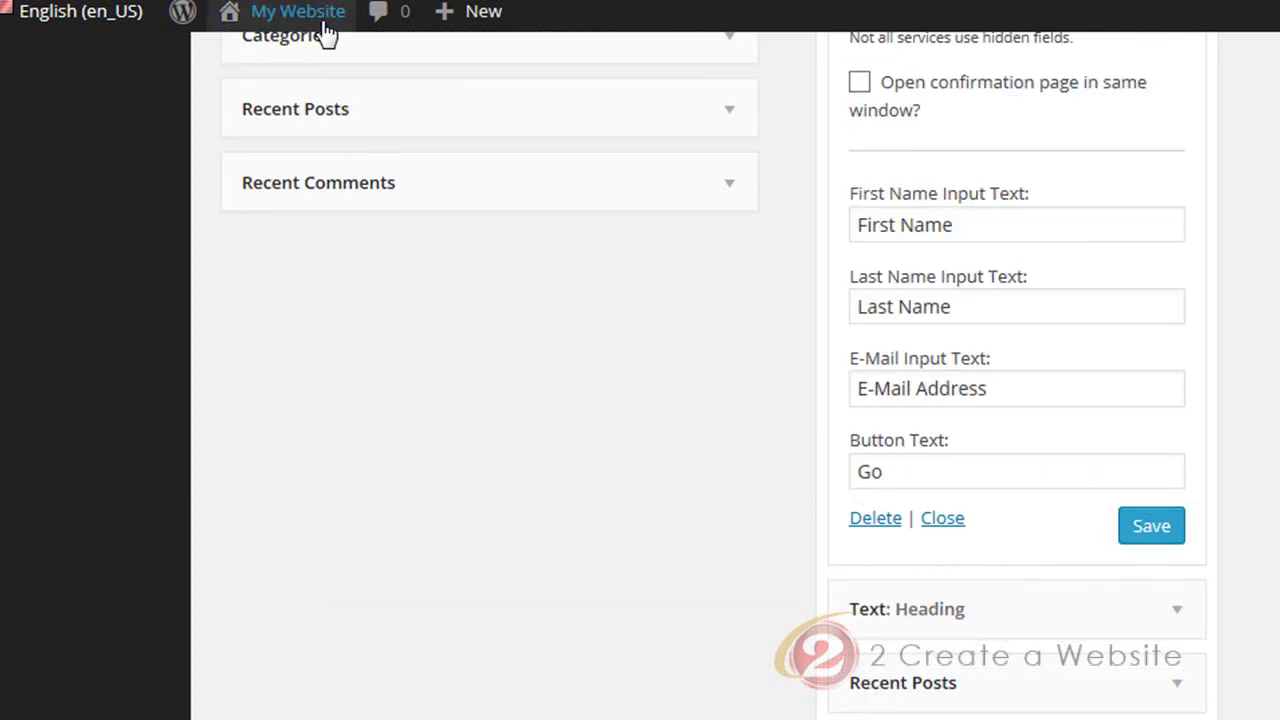
Visit the site's front page and look over the book image and subscription form in the sidebar
{"action": "left_click", "coordinate": [354, 40]}
{"action": "scroll", "coordinate": [1022, 443], "scroll_direction": "down", "scroll_amount": 10}
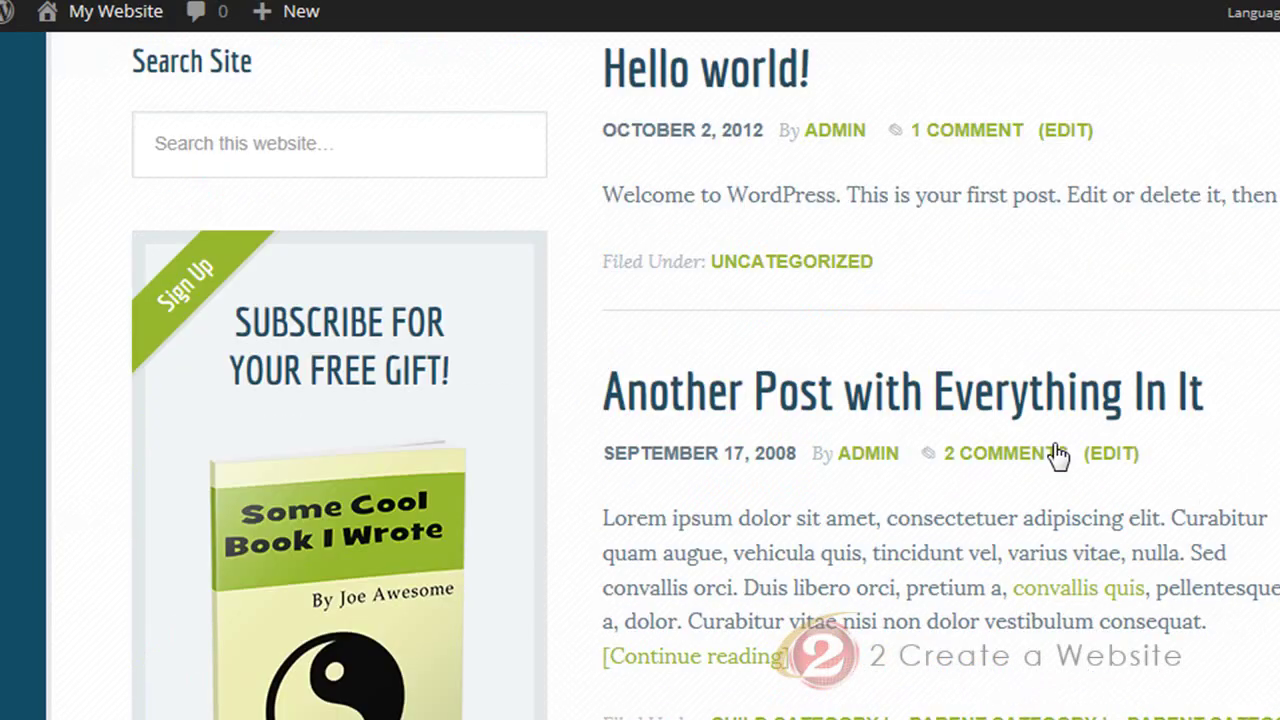
{"action": "scroll", "coordinate": [925, 425], "scroll_direction": "up", "scroll_amount": 8}
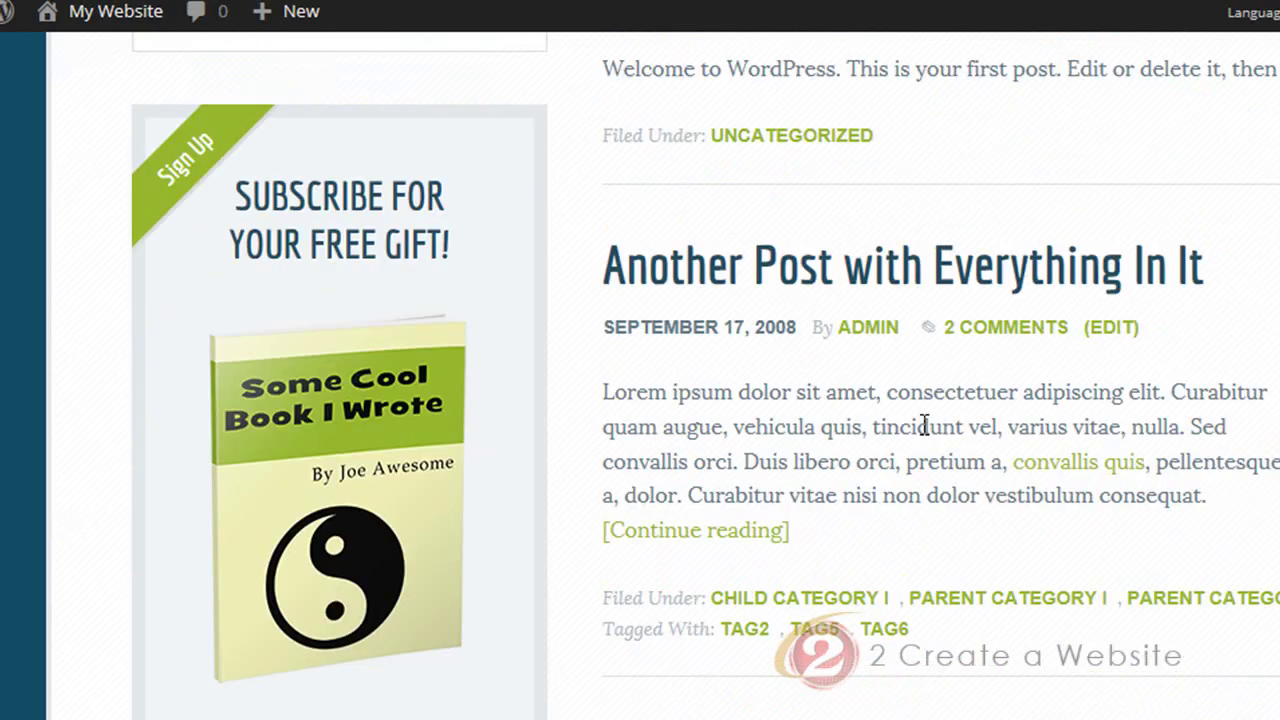
{"action": "scroll", "coordinate": [925, 425], "scroll_direction": "down", "scroll_amount": 3}
{"action": "scroll", "coordinate": [925, 425], "scroll_direction": "down", "scroll_amount": 3}
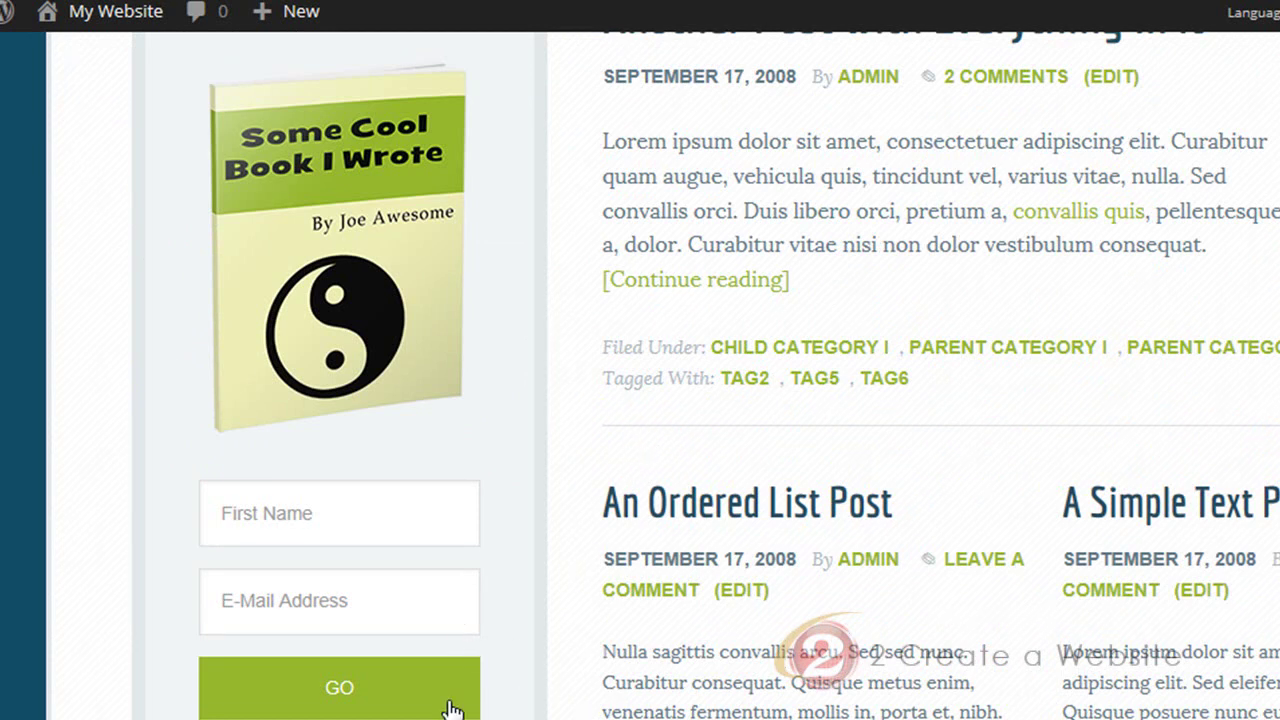
{"action": "scroll", "coordinate": [790, 430], "scroll_direction": "up", "scroll_amount": 1}
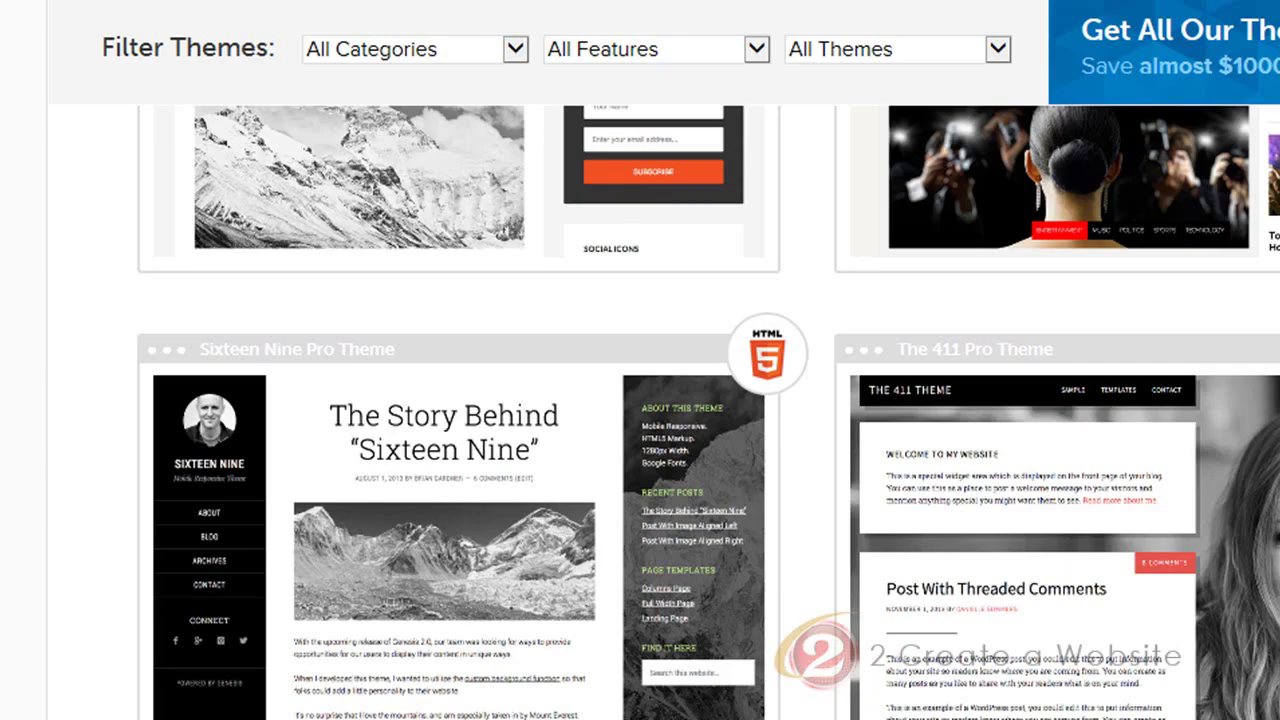
Browse the Genesis theme gallery to look over the available designs
{"action": "scroll", "coordinate": [640, 400], "scroll_direction": "down", "scroll_amount": 10}
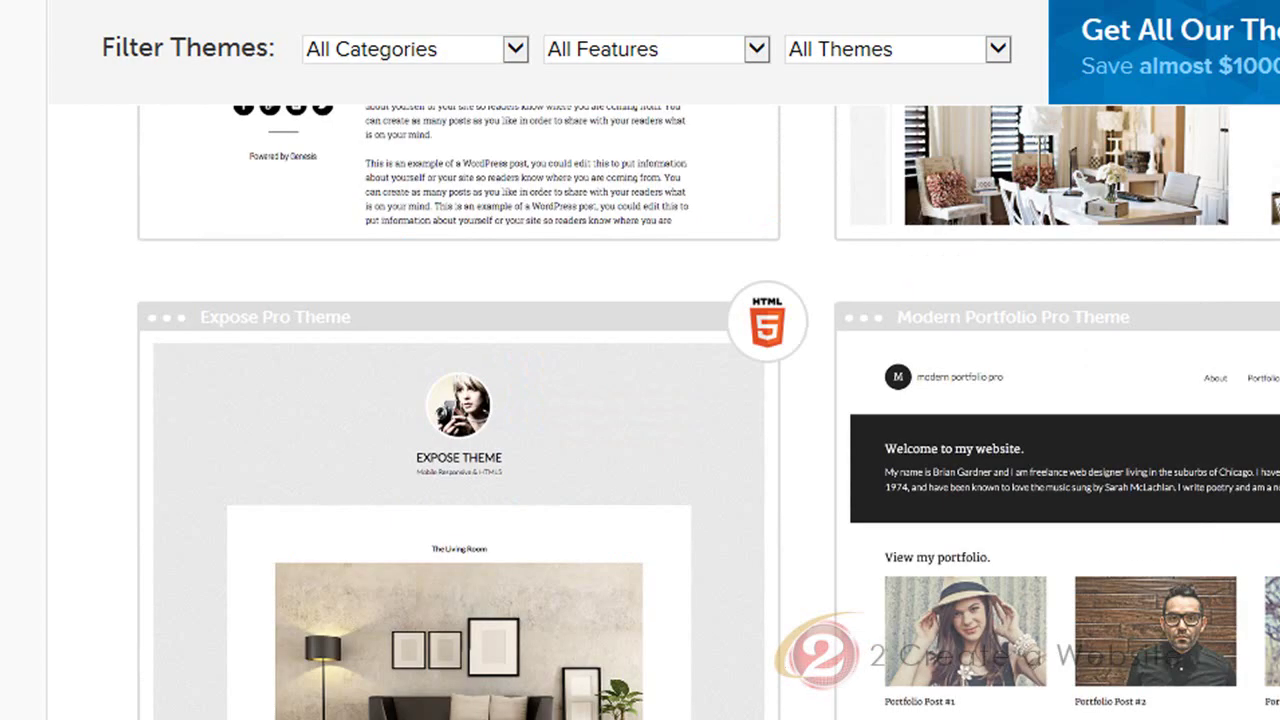
{"action": "scroll", "coordinate": [708, 414], "scroll_direction": "down", "scroll_amount": 10}
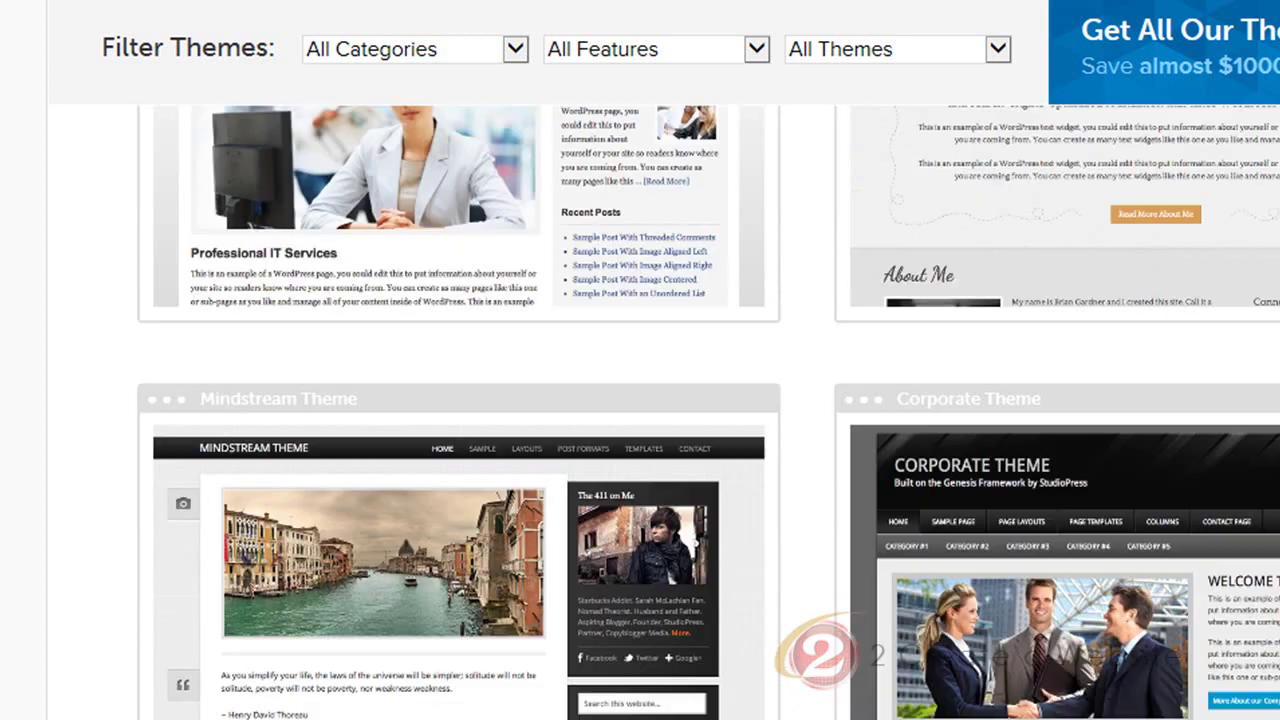
{"action": "scroll", "coordinate": [708, 412], "scroll_direction": "up", "scroll_amount": 2}
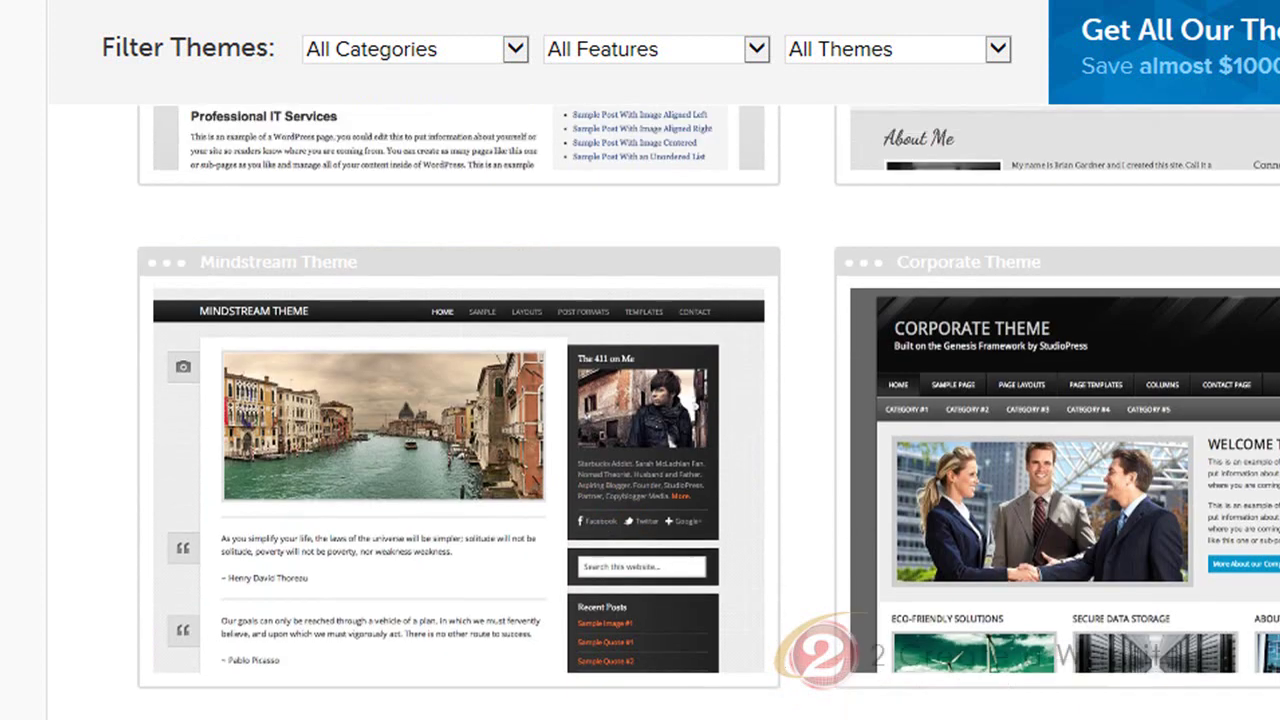
{"action": "scroll", "coordinate": [708, 412], "scroll_direction": "up", "scroll_amount": 15}
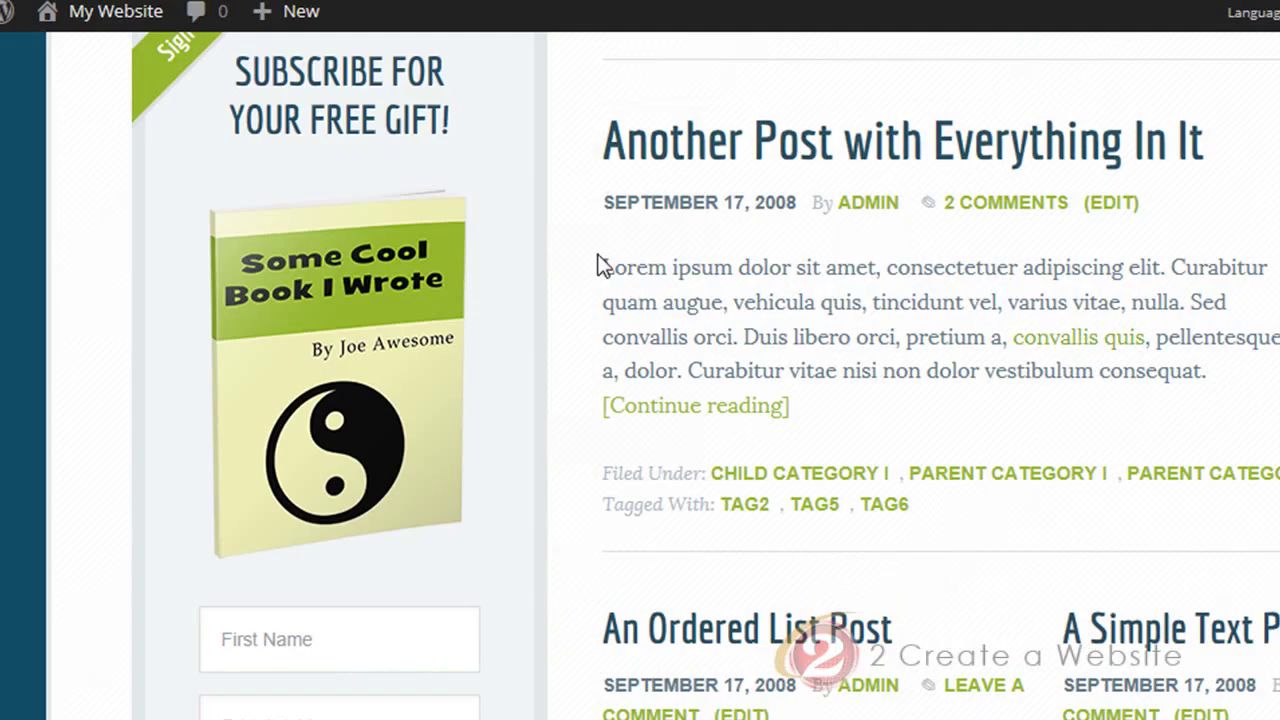
Look over the front page's subscription box again and compare it with the designs in the theme gallery
{"action": "scroll", "coordinate": [595, 312], "scroll_direction": "down", "scroll_amount": 2}
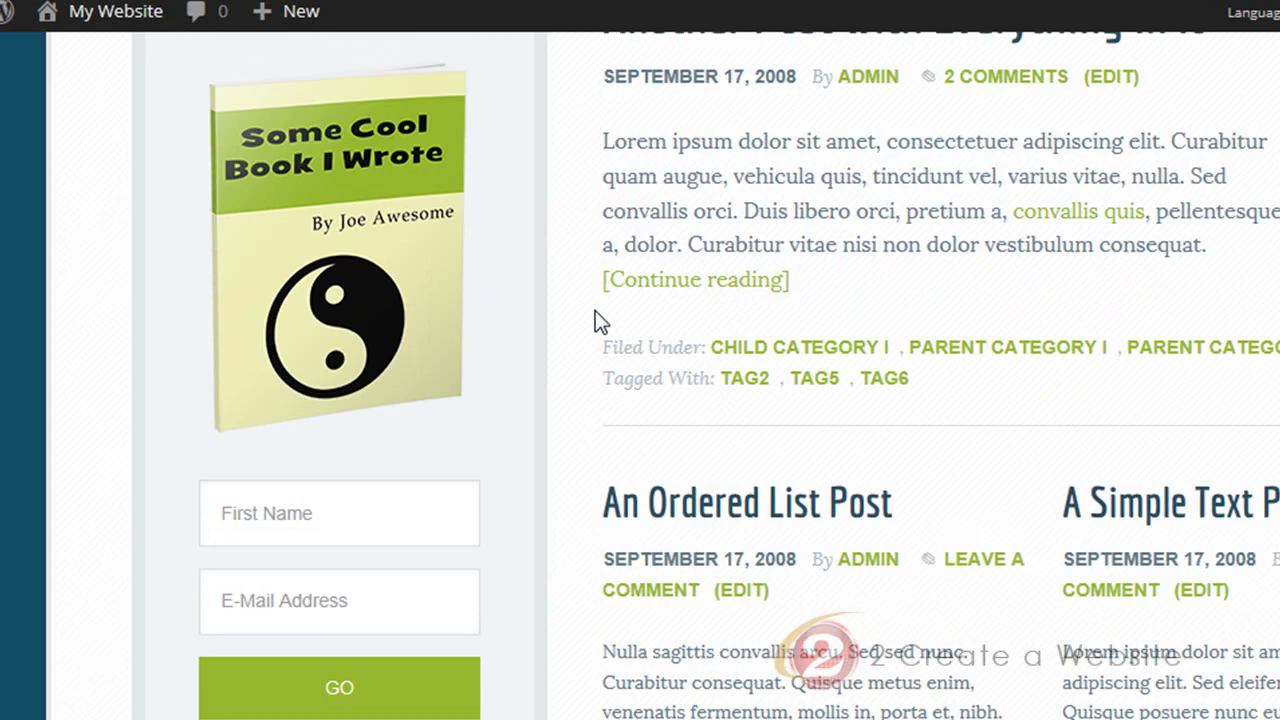
{"action": "scroll", "coordinate": [595, 312], "scroll_direction": "up", "scroll_amount": 4}
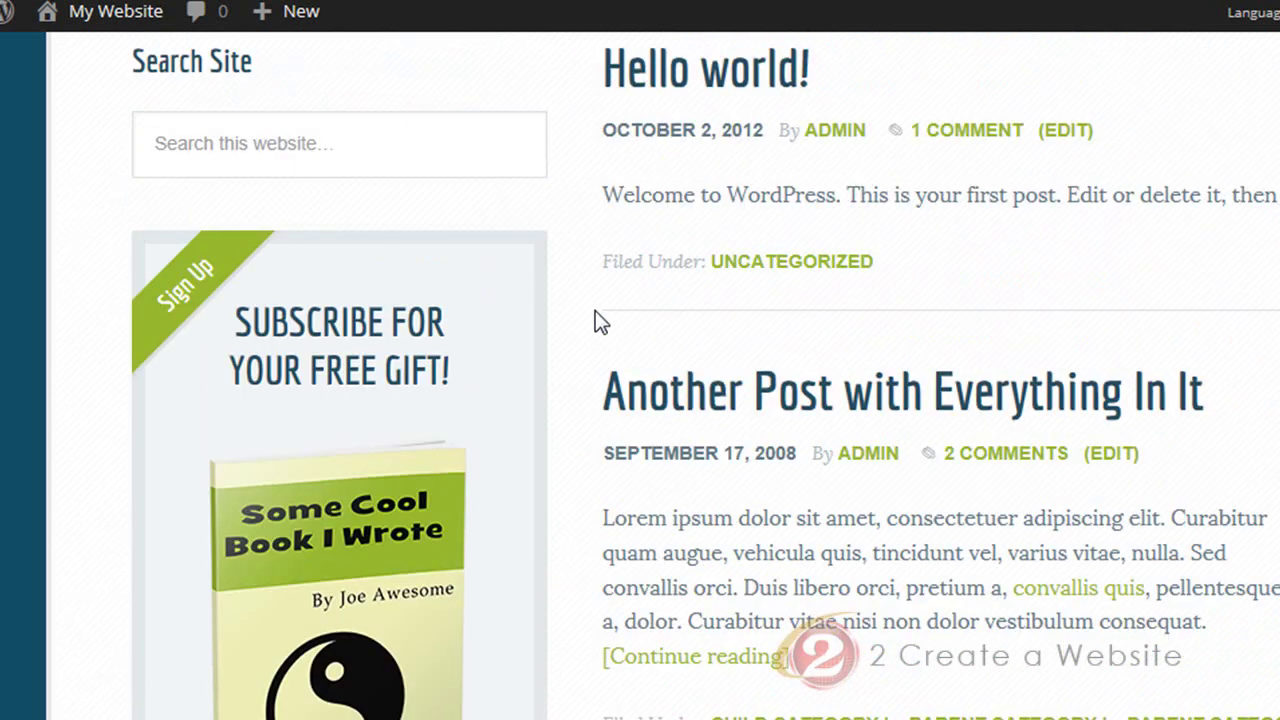
{"action": "scroll", "coordinate": [615, 338], "scroll_direction": "down", "scroll_amount": 2}
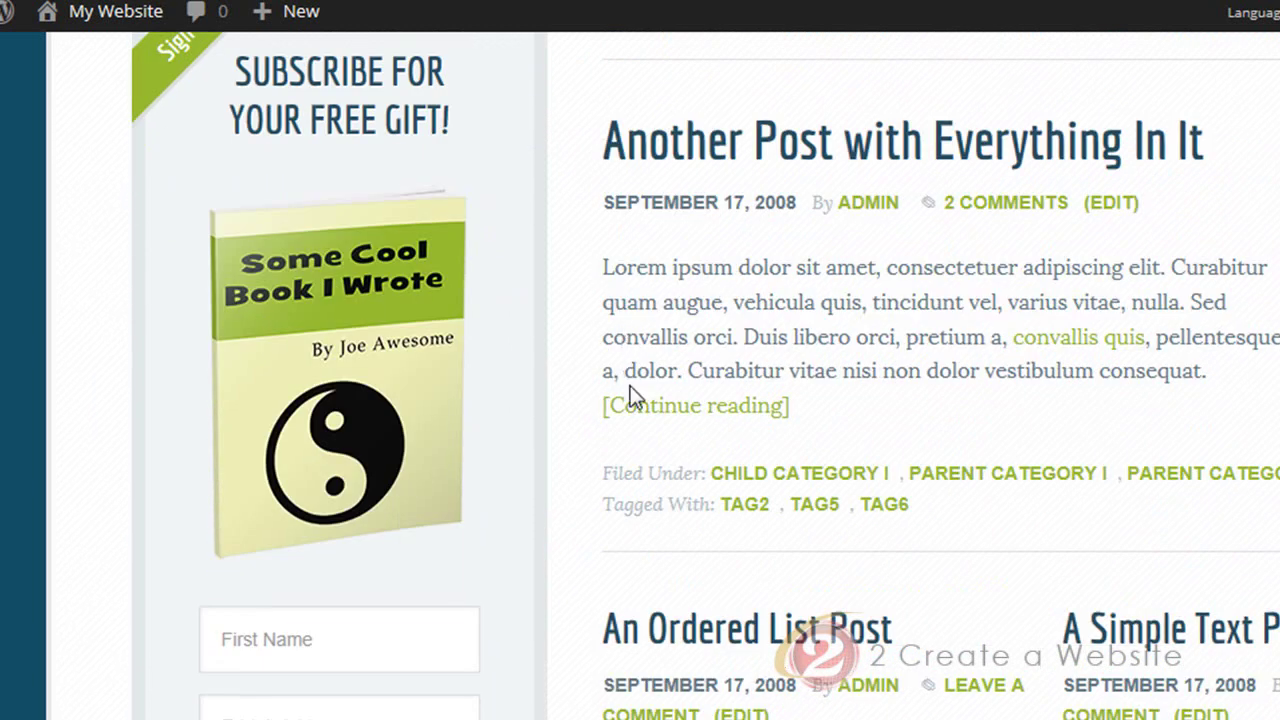
{"action": "scroll", "coordinate": [629, 380], "scroll_direction": "up", "scroll_amount": 1}
{"action": "scroll", "coordinate": [632, 390], "scroll_direction": "up", "scroll_amount": 1}
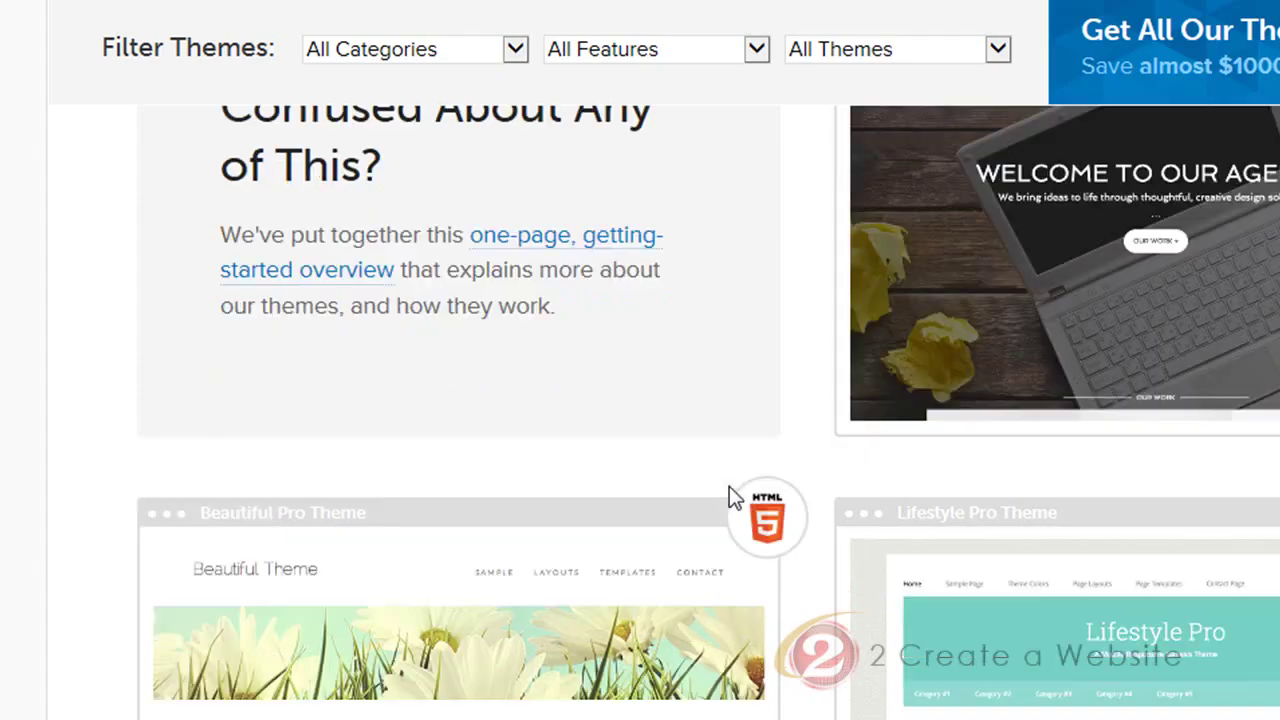
{"action": "scroll", "coordinate": [729, 486], "scroll_direction": "down", "scroll_amount": 10}
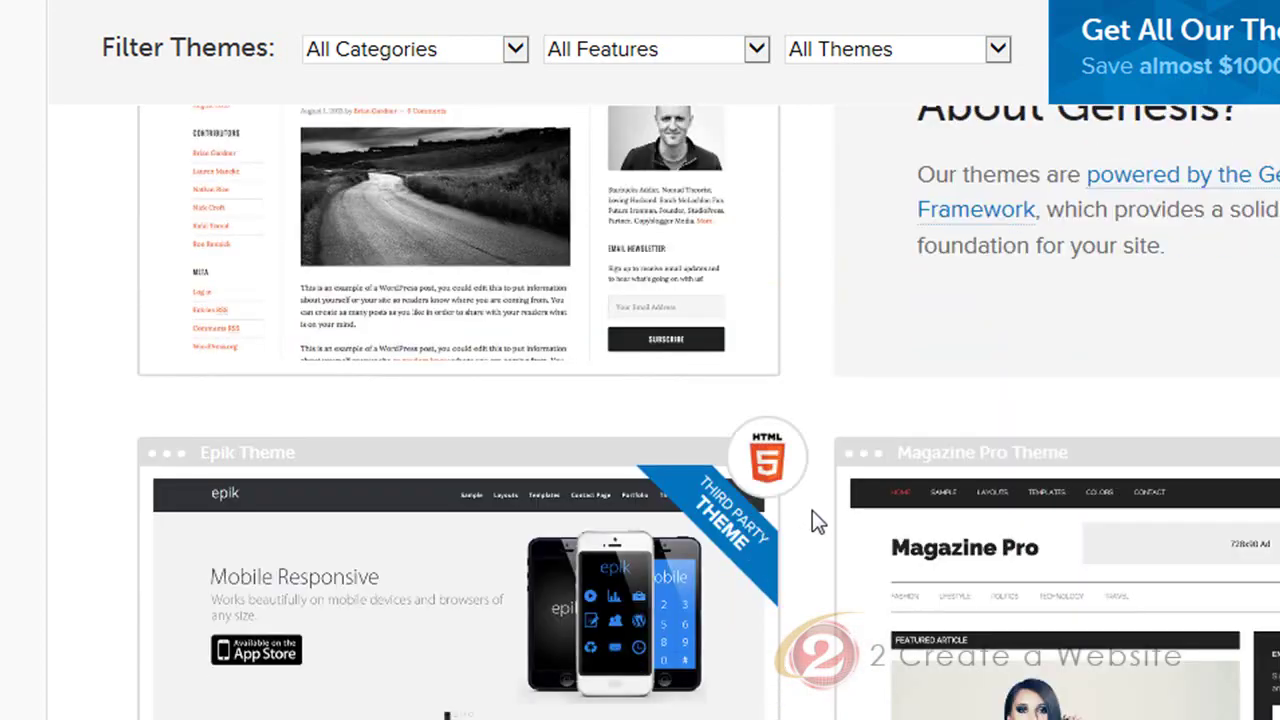
{"action": "scroll", "coordinate": [812, 520], "scroll_direction": "up", "scroll_amount": 5}
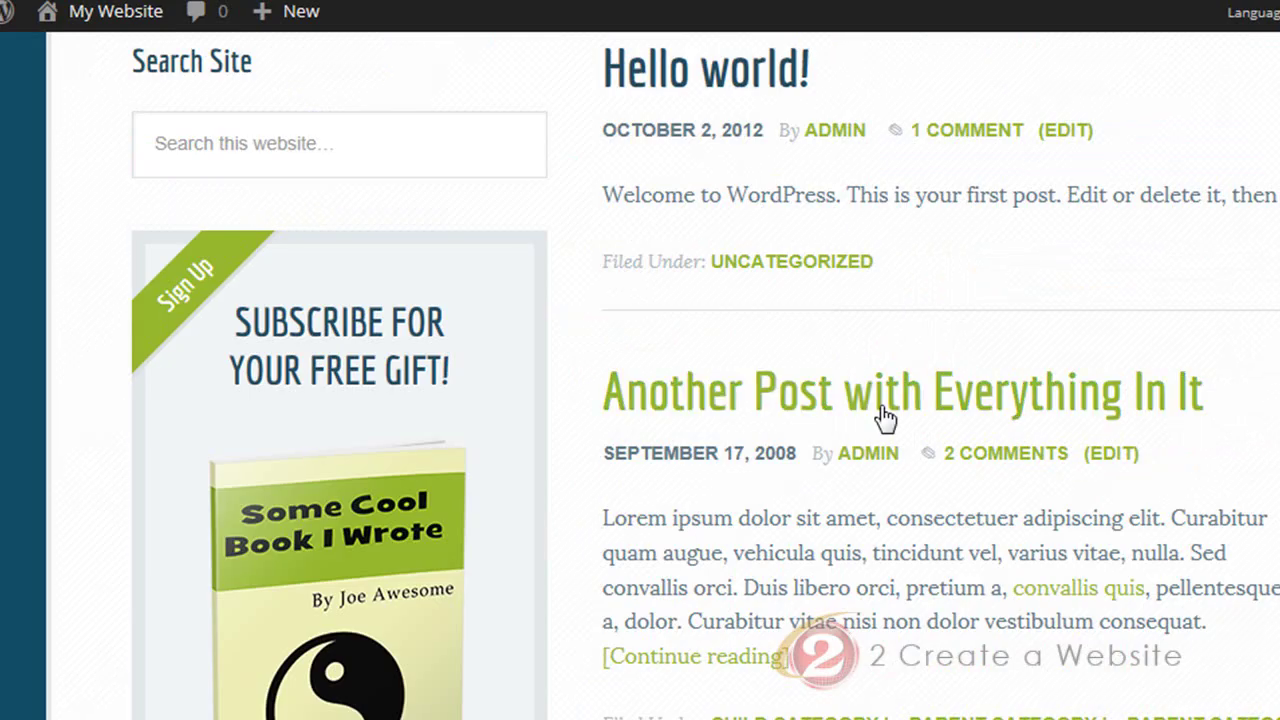
Return to the dashboard and open the Focus Pro theme's stylesheet (style.css) in the theme editor
{"action": "scroll", "coordinate": [880, 415], "scroll_direction": "down", "scroll_amount": 1}
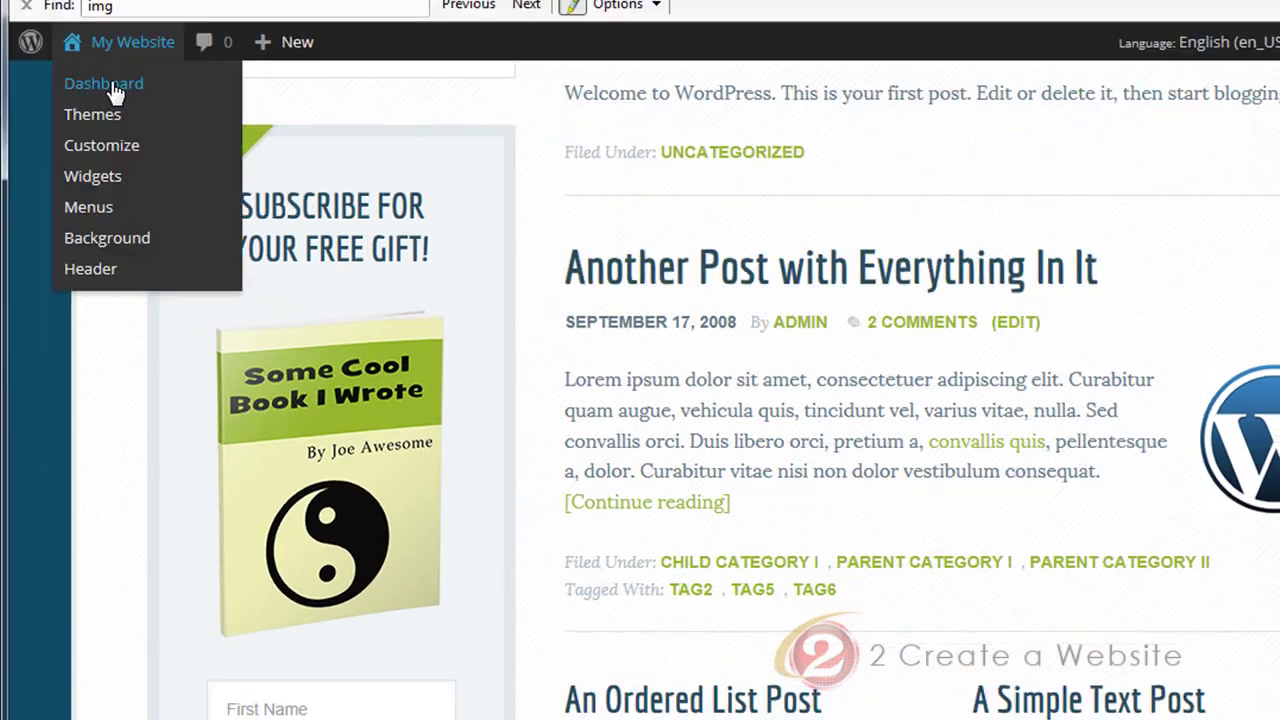
{"action": "left_click", "coordinate": [80, 90]}
{"action": "scroll", "coordinate": [210, 418], "scroll_direction": "down", "scroll_amount": 2}
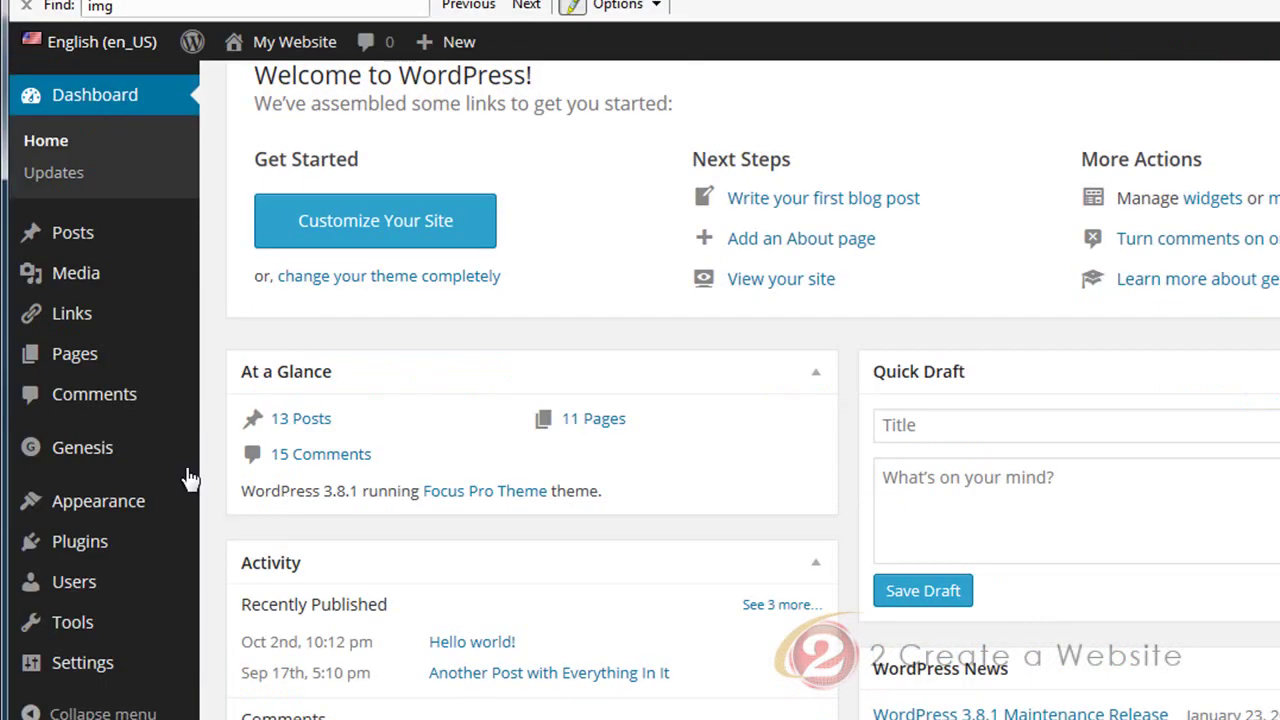
{"action": "mouse_move", "coordinate": [23, 515]}
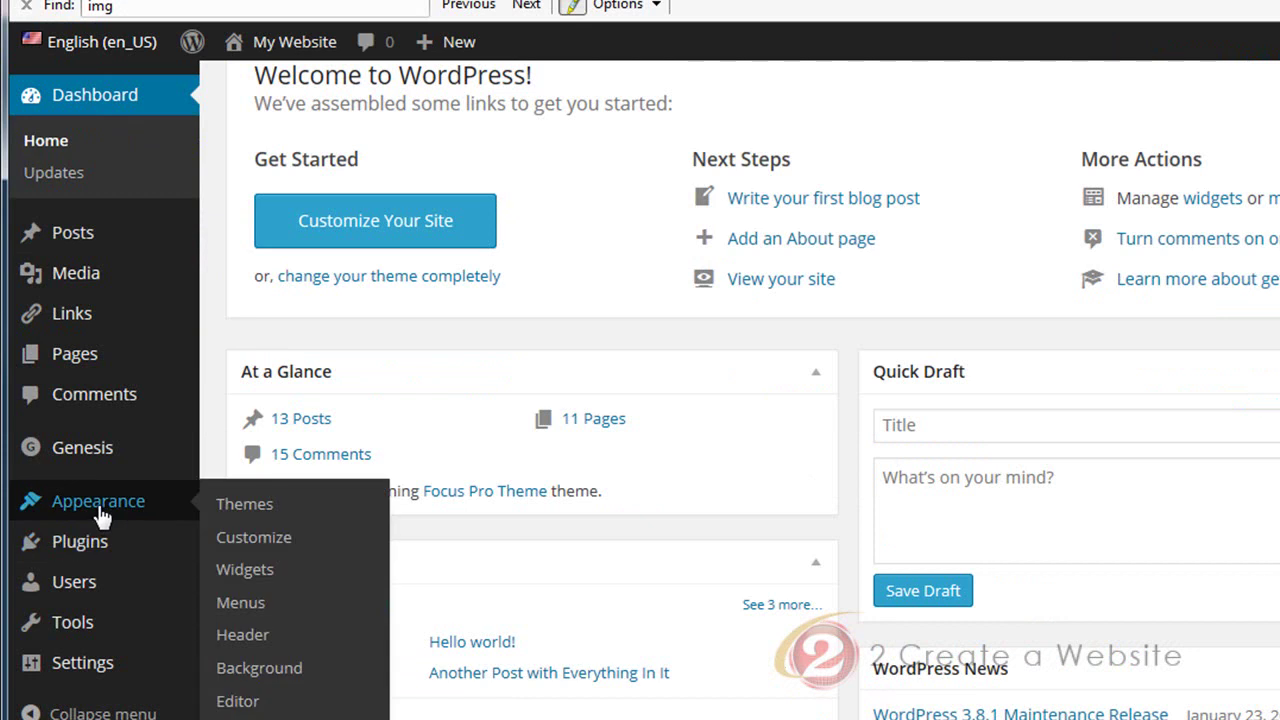
{"action": "left_click", "coordinate": [237, 700]}
{"action": "left_click", "coordinate": [518, 332]}
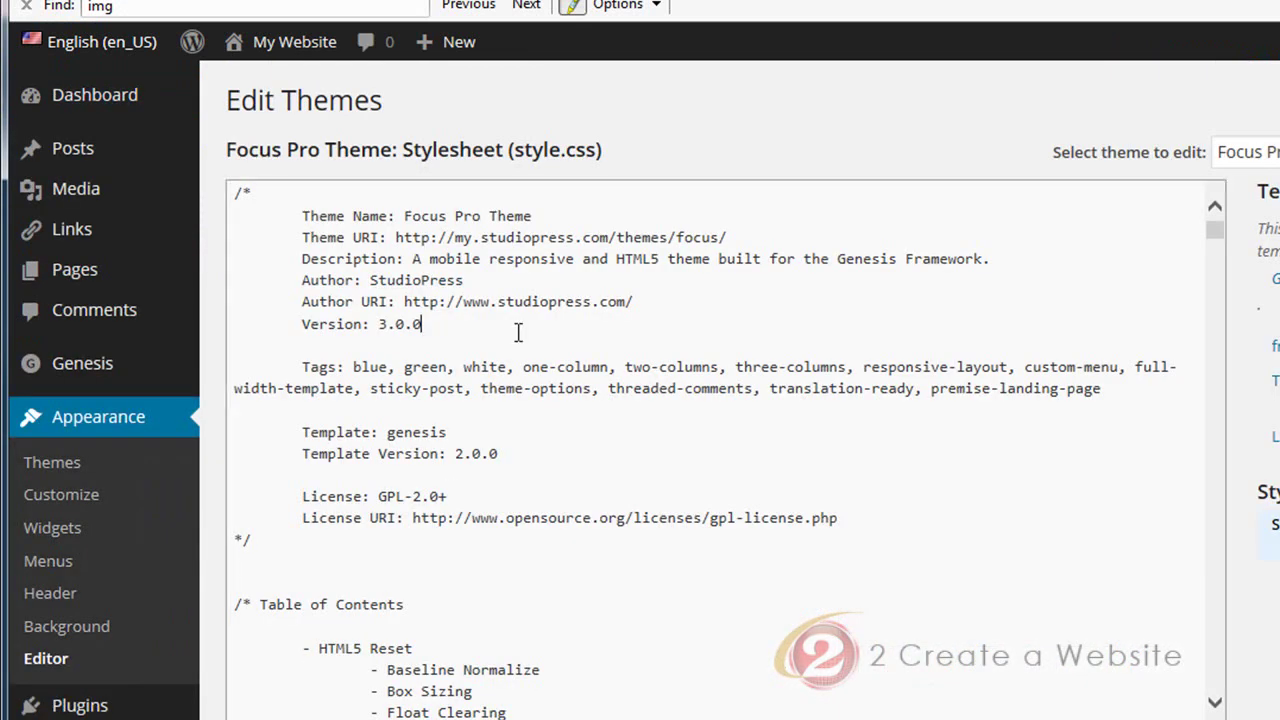
Search the stylesheet for "enews" and go to the Genesis eNews Extended rules in the Plugins section
{"action": "key", "text": "ctrl+f"}
{"action": "type", "text": "en"}
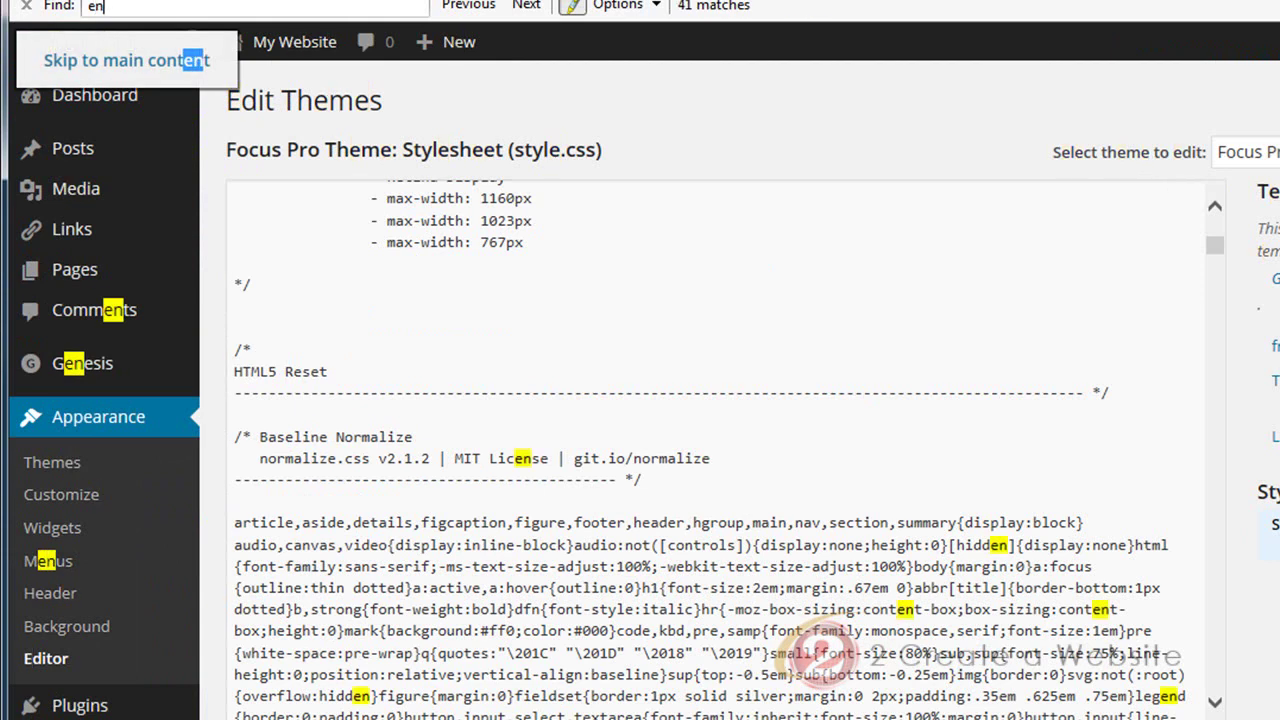
{"action": "type", "text": "ews"}
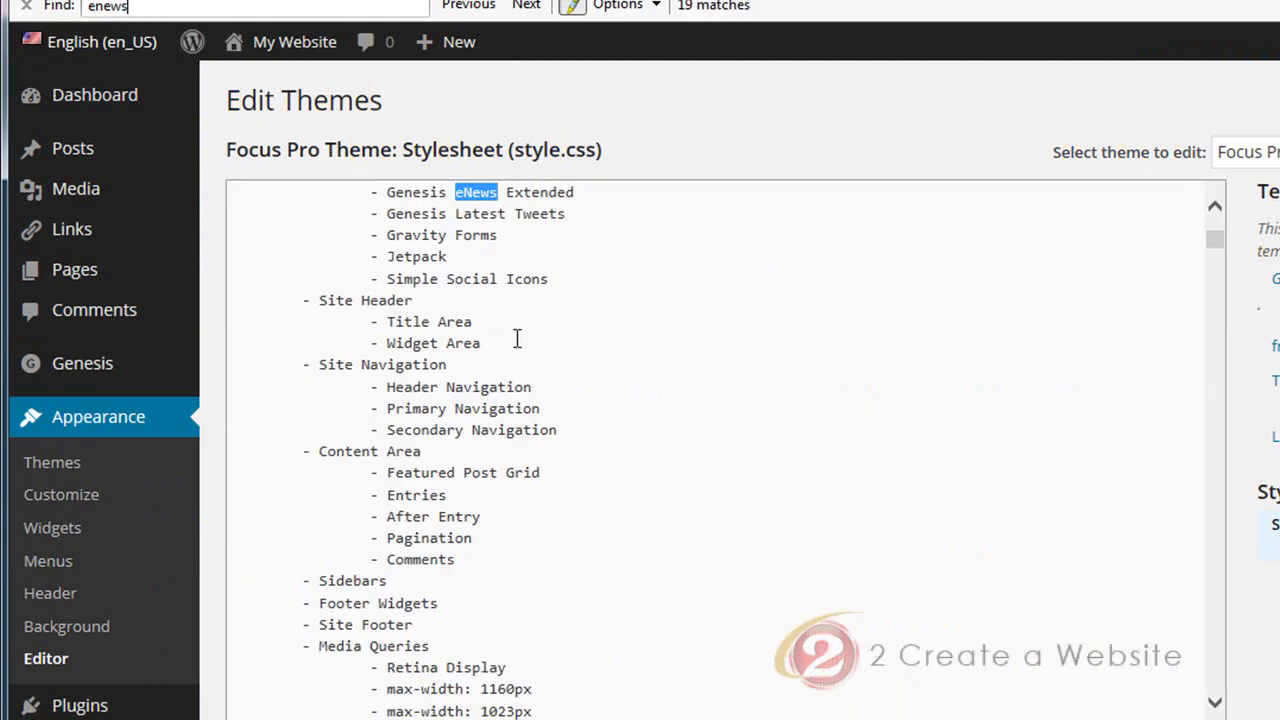
{"action": "left_click", "coordinate": [526, 6]}
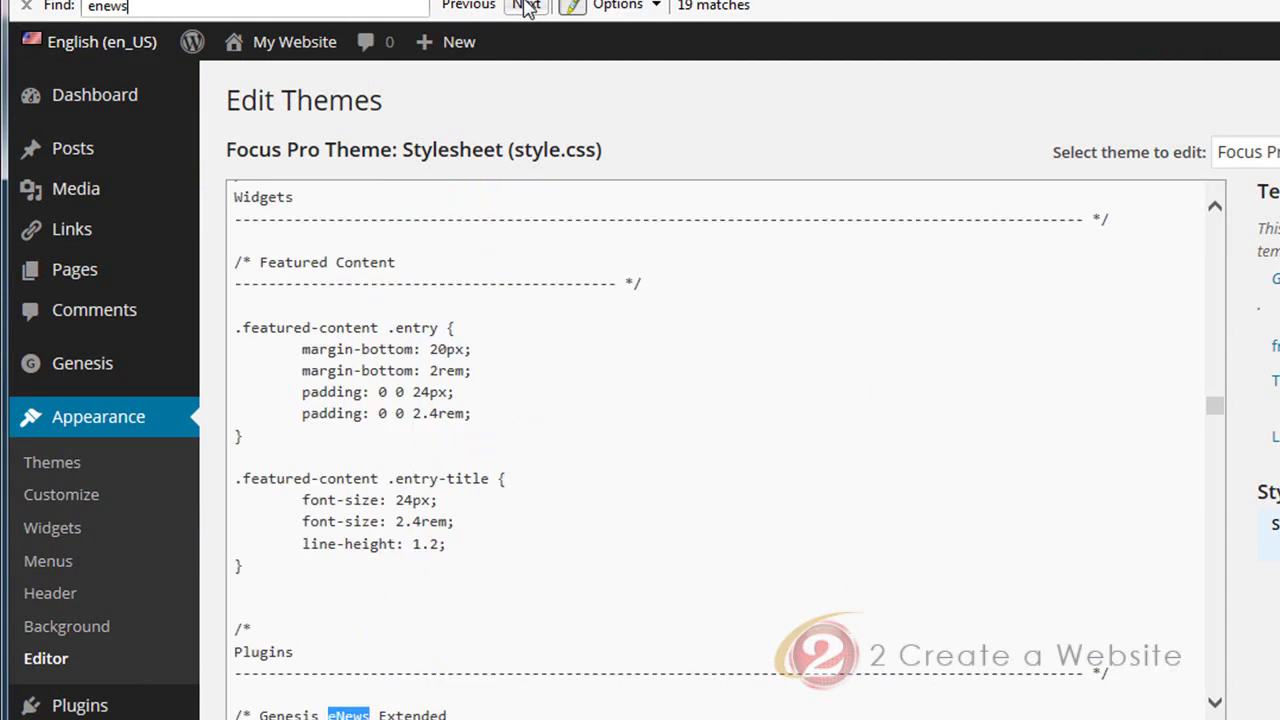
{"action": "scroll", "coordinate": [623, 363], "scroll_direction": "down", "scroll_amount": 2}
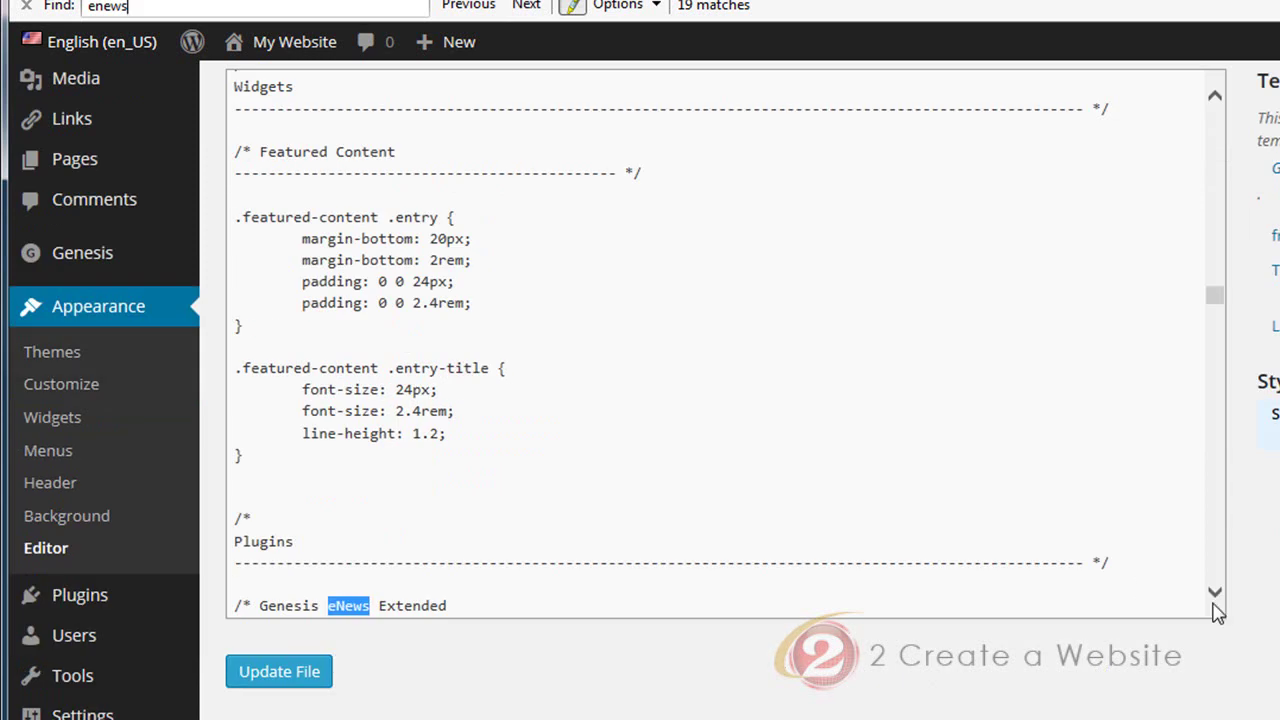
{"action": "scroll", "coordinate": [1218, 598], "scroll_direction": "down", "scroll_amount": 3}
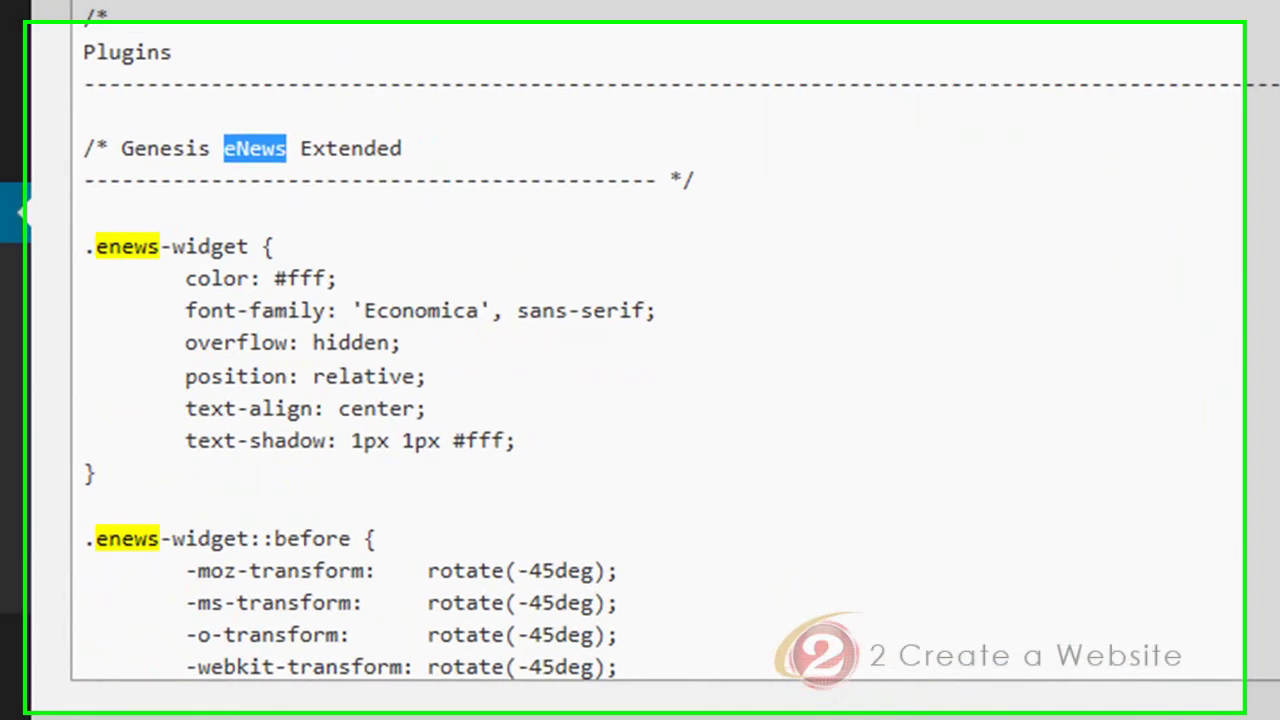
Set the border color in the stylesheet's .enews rule to #000 and save the file
{"action": "left_click", "coordinate": [320, 285]}
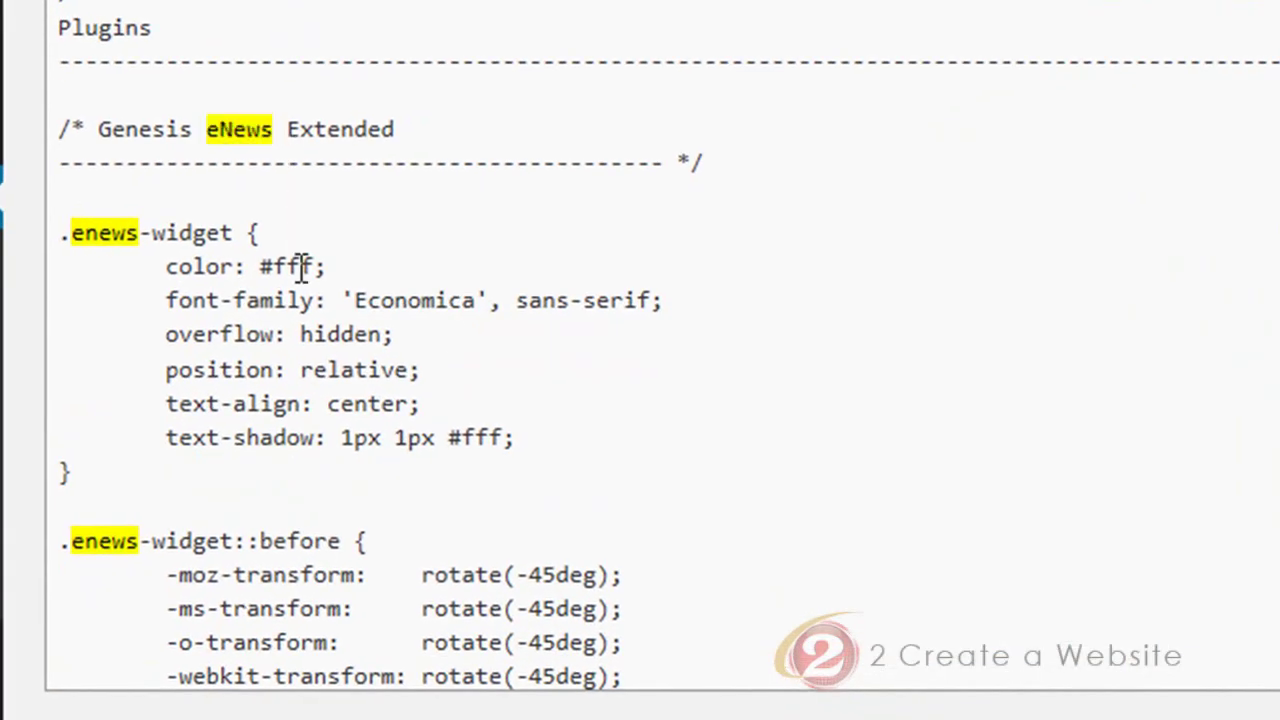
{"action": "scroll", "coordinate": [302, 268], "scroll_direction": "down", "scroll_amount": 3}
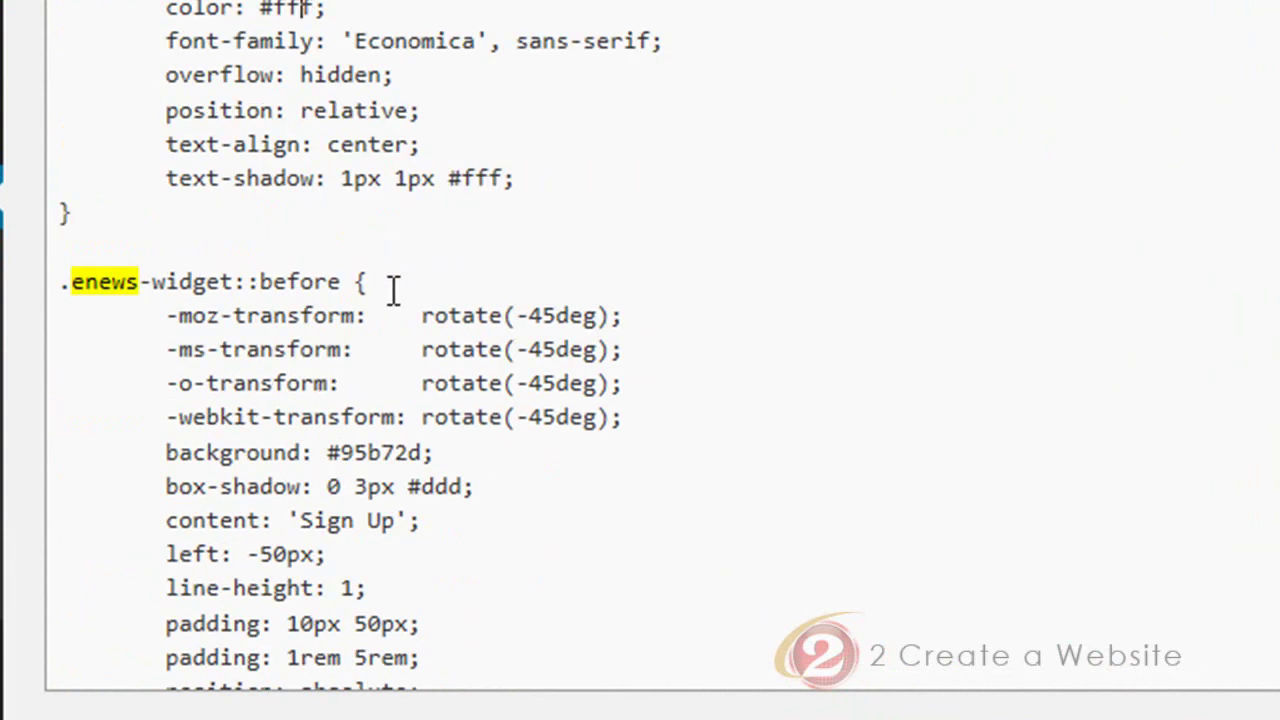
{"action": "scroll", "coordinate": [396, 327], "scroll_direction": "down", "scroll_amount": 2}
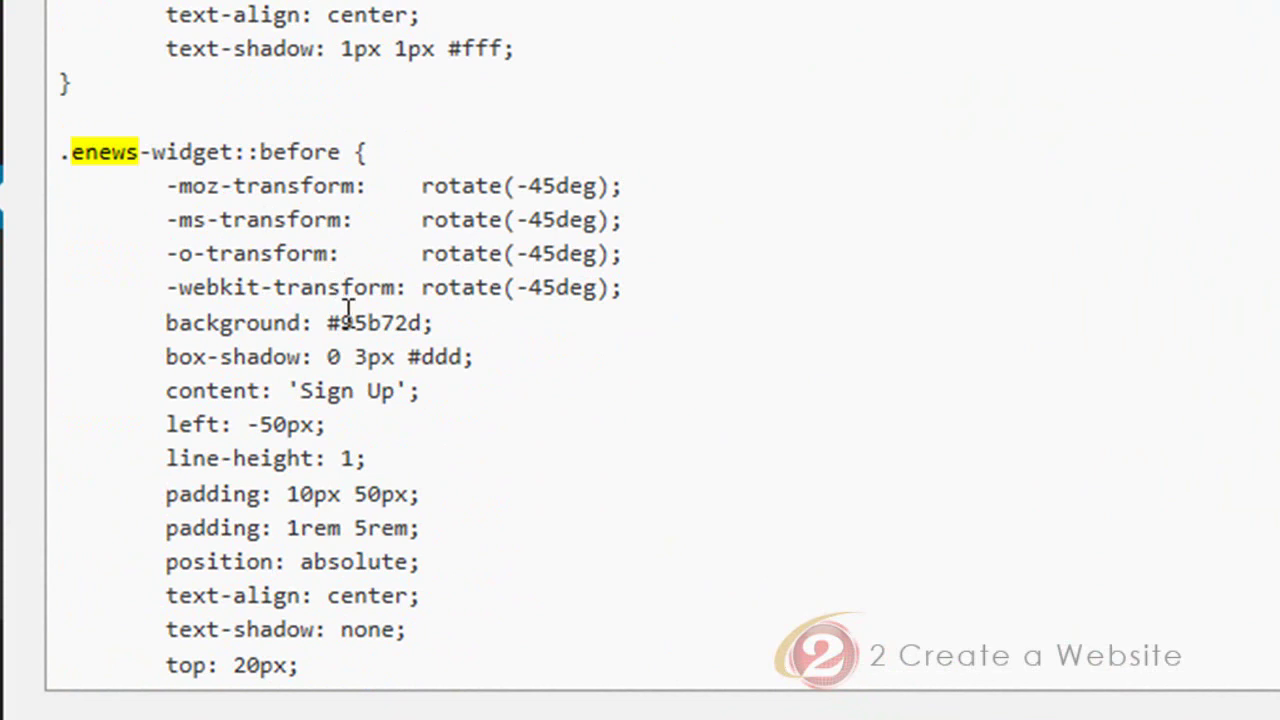
{"action": "scroll", "coordinate": [708, 688], "scroll_direction": "up", "scroll_amount": 5}
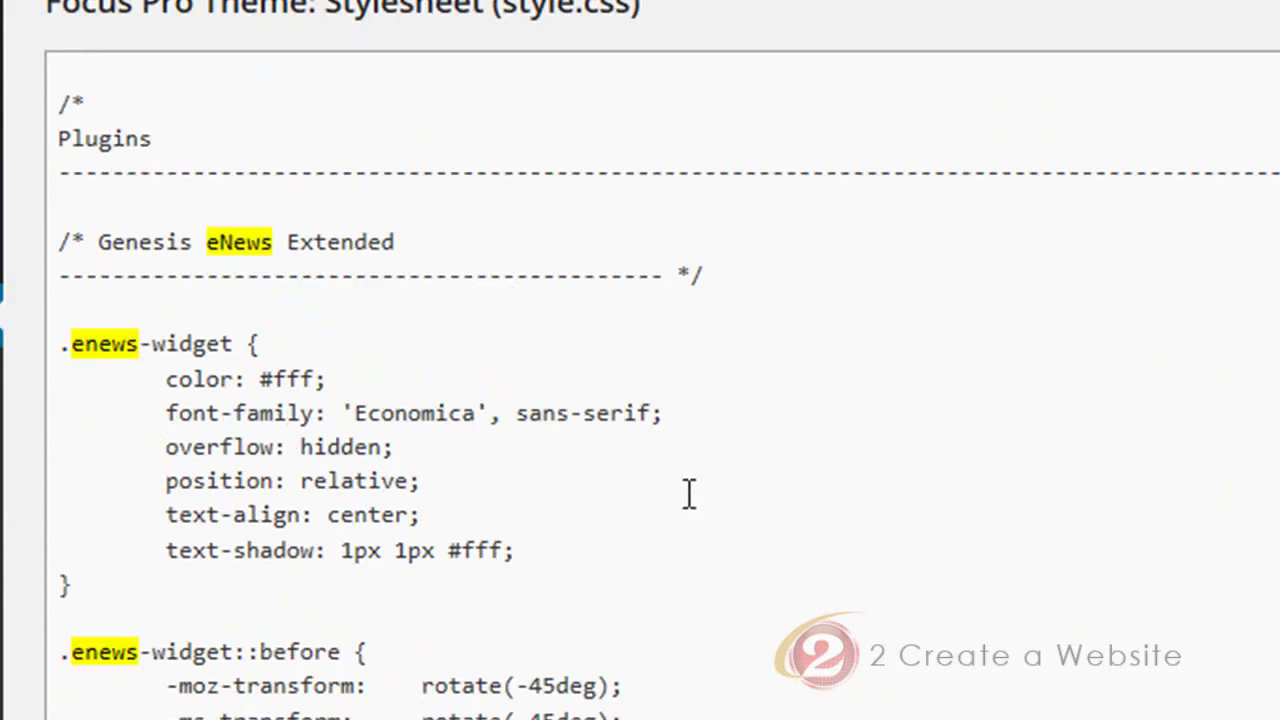
{"action": "scroll", "coordinate": [688, 495], "scroll_direction": "down", "scroll_amount": 8}
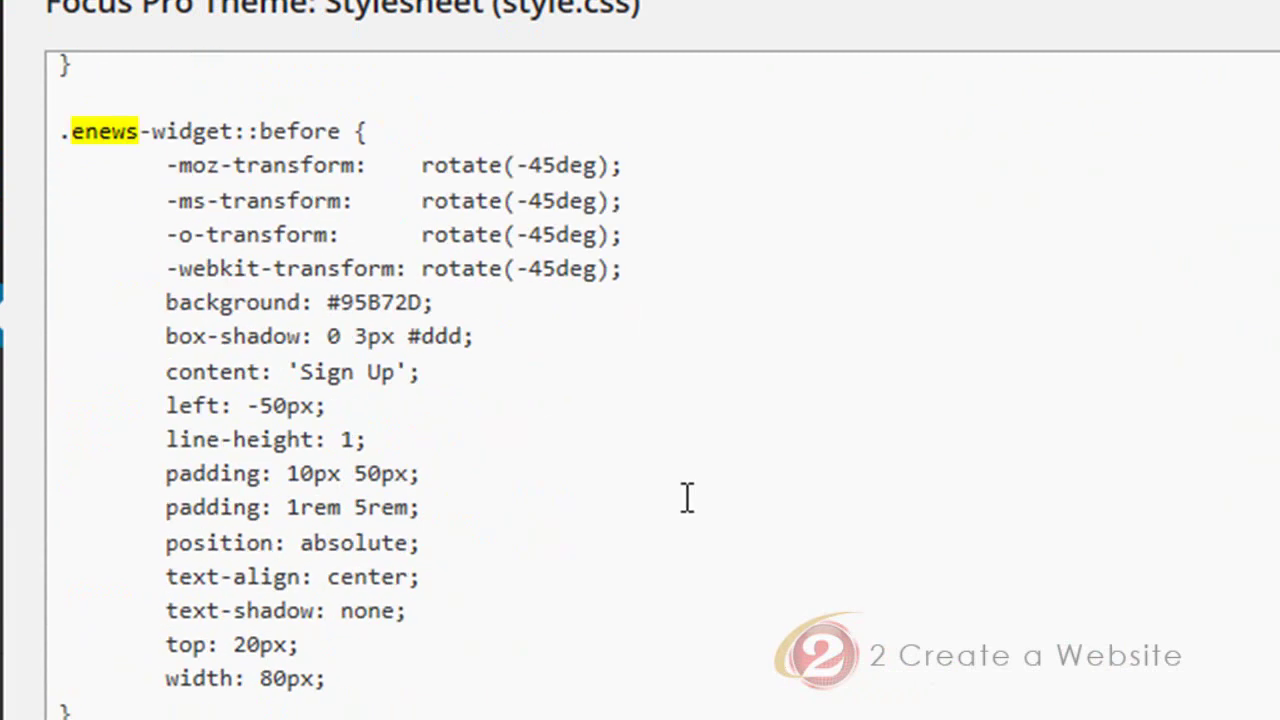
{"action": "scroll", "coordinate": [688, 497], "scroll_direction": "down", "scroll_amount": 1}
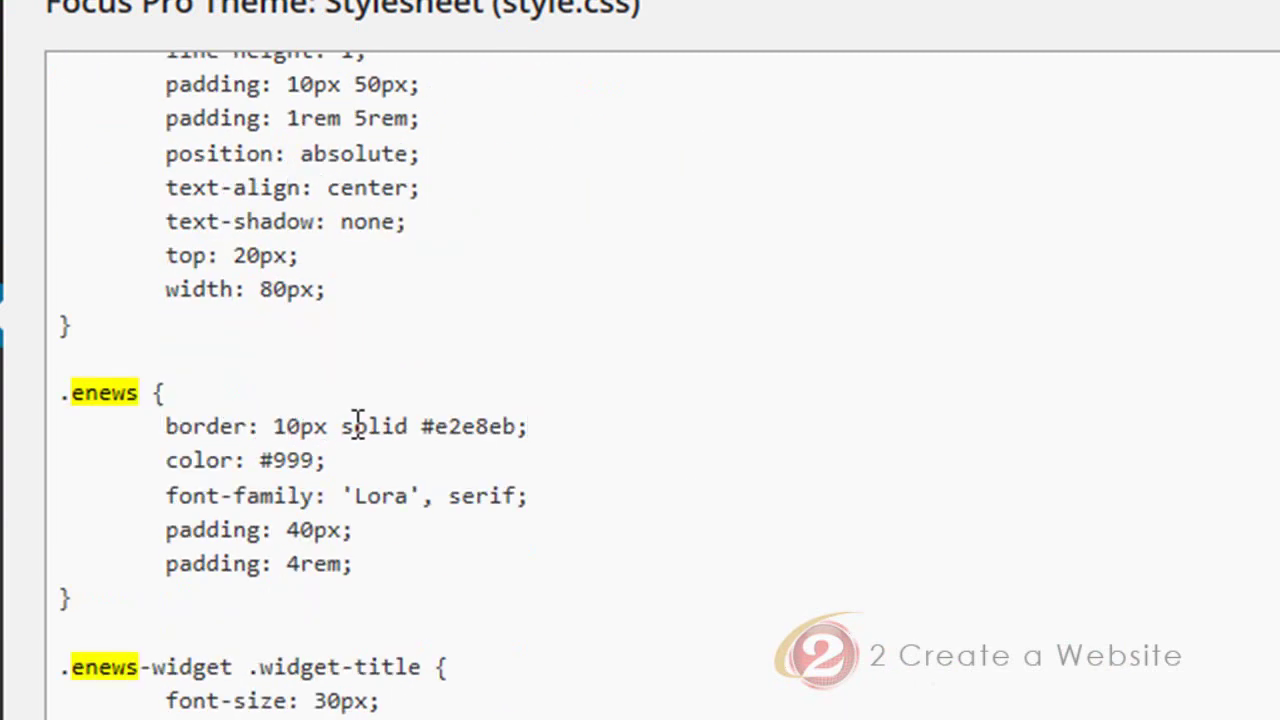
{"action": "left_click_drag", "start_coordinate": [434, 425], "coordinate": [518, 425]}
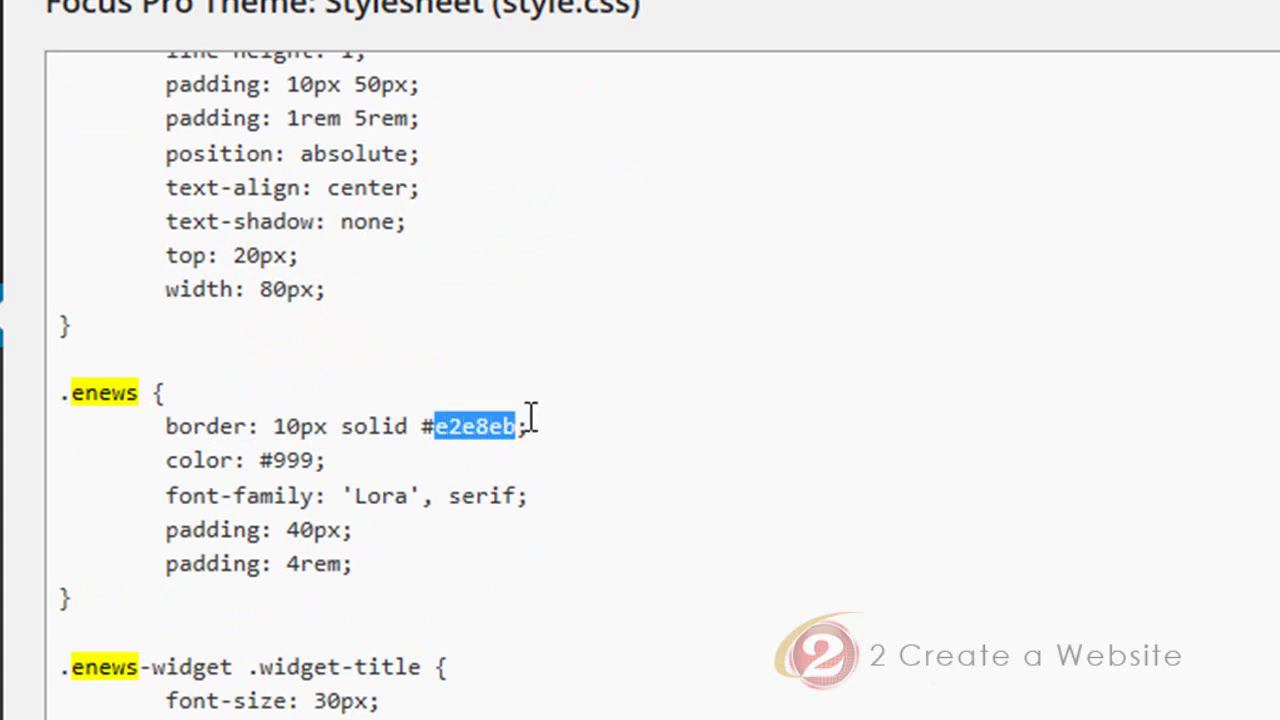
{"action": "type", "text": "000"}
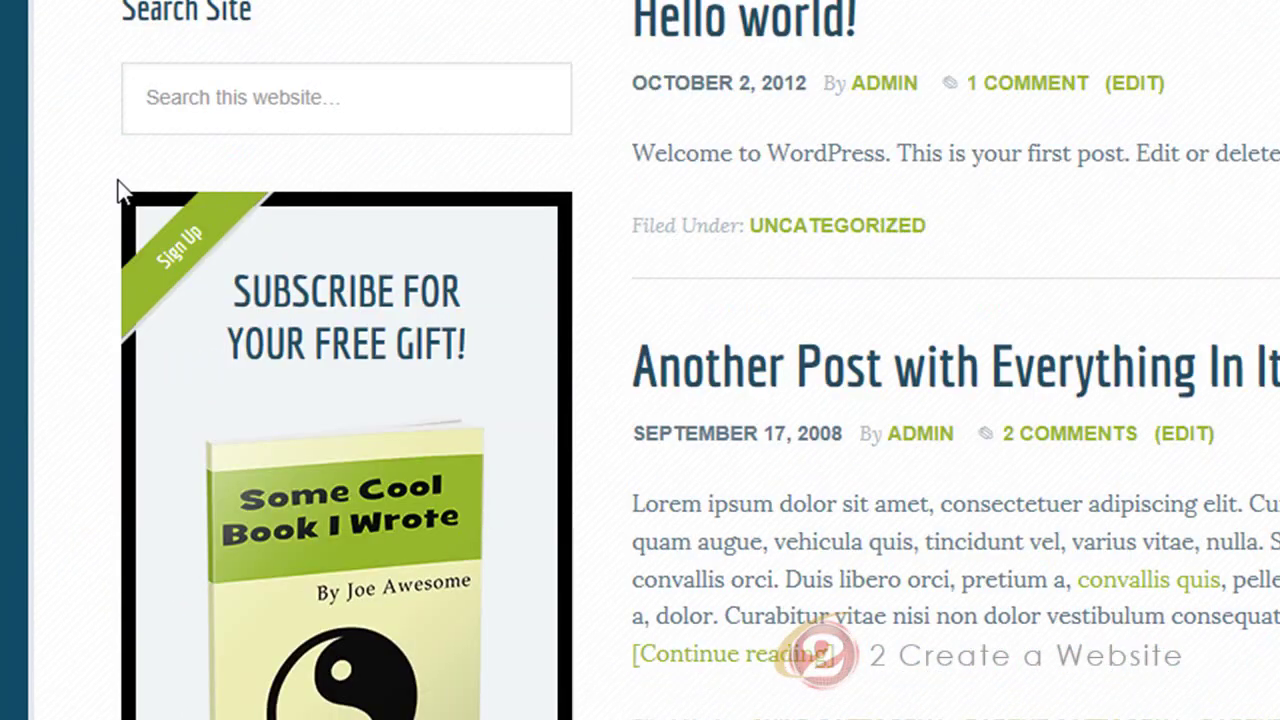
Check the subscription box's border on the front page and look over the eNews rules in the stylesheet again
{"action": "scroll", "coordinate": [138, 580], "scroll_direction": "down", "scroll_amount": 4}
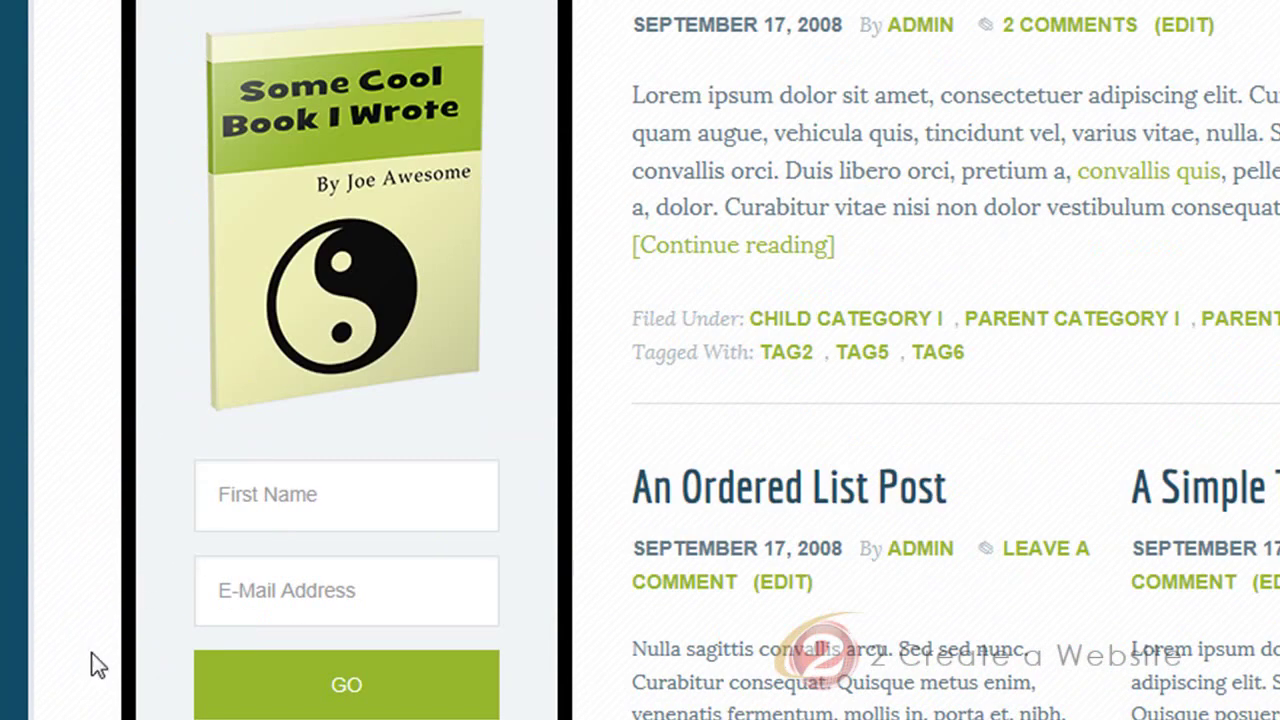
{"action": "scroll", "coordinate": [519, 222], "scroll_direction": "up", "scroll_amount": 3}
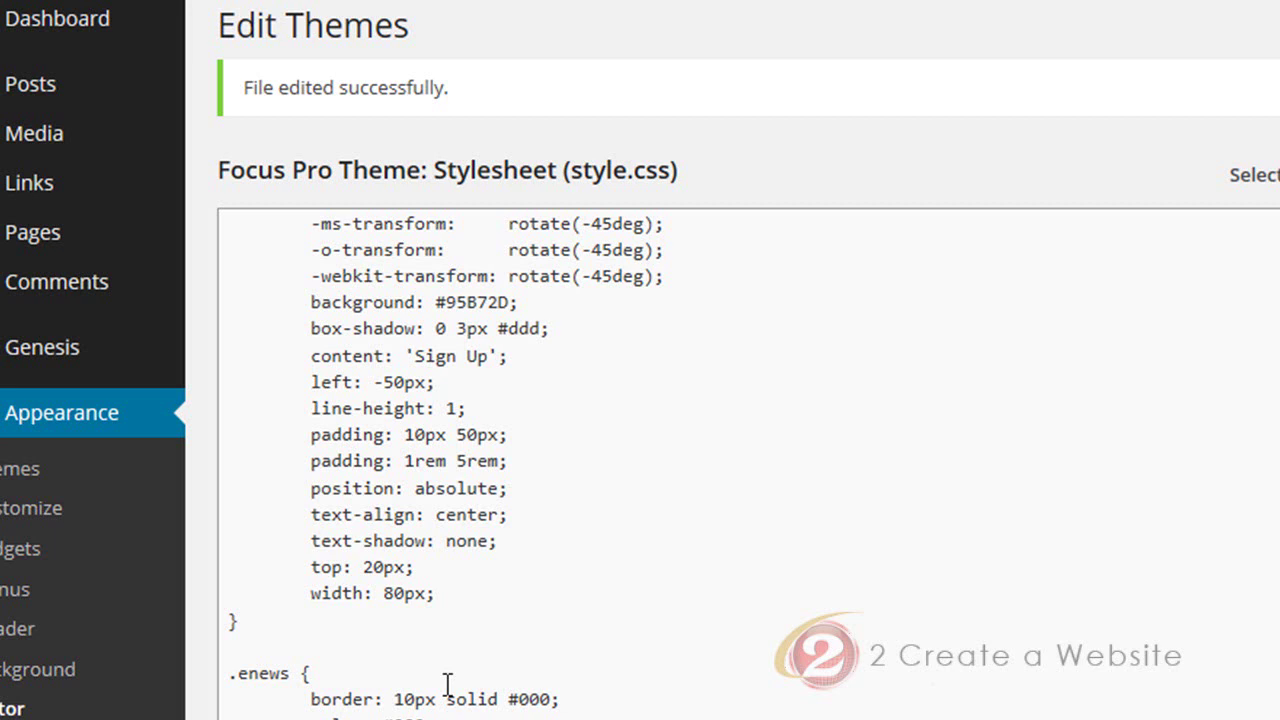
{"action": "scroll", "coordinate": [483, 625], "scroll_direction": "up", "scroll_amount": 5}
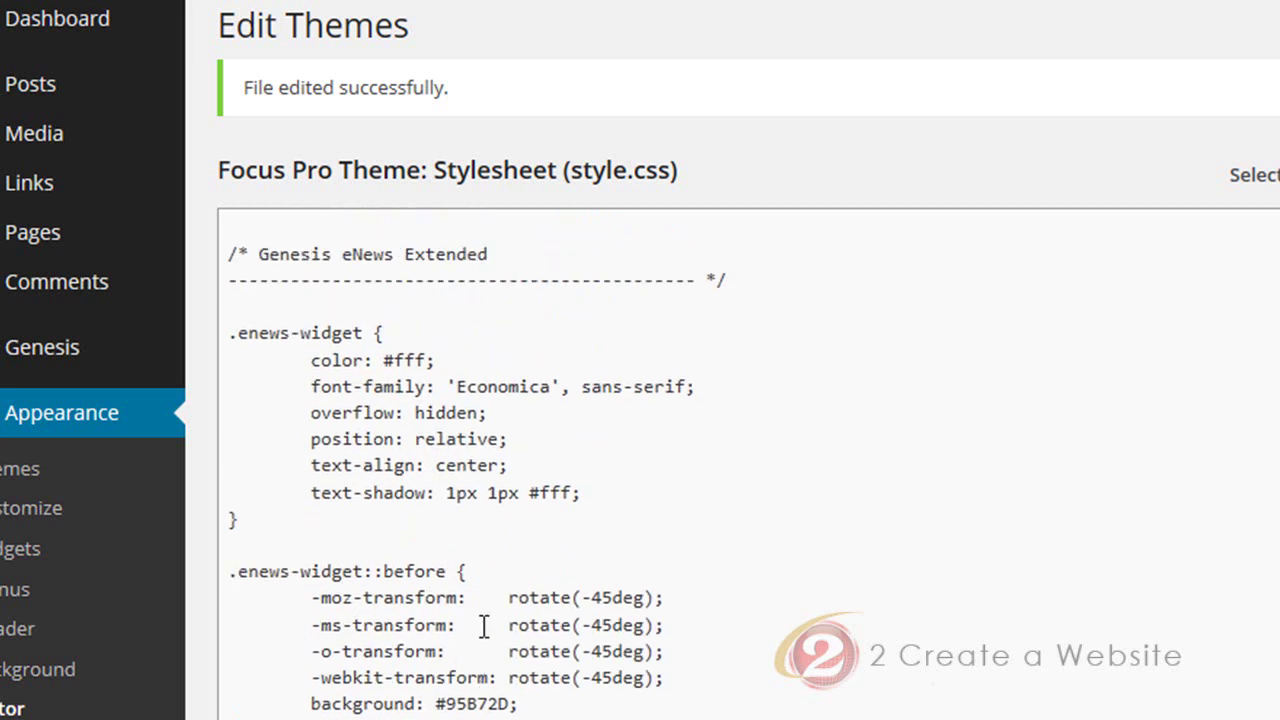
{"action": "scroll", "coordinate": [483, 625], "scroll_direction": "down", "scroll_amount": 4}
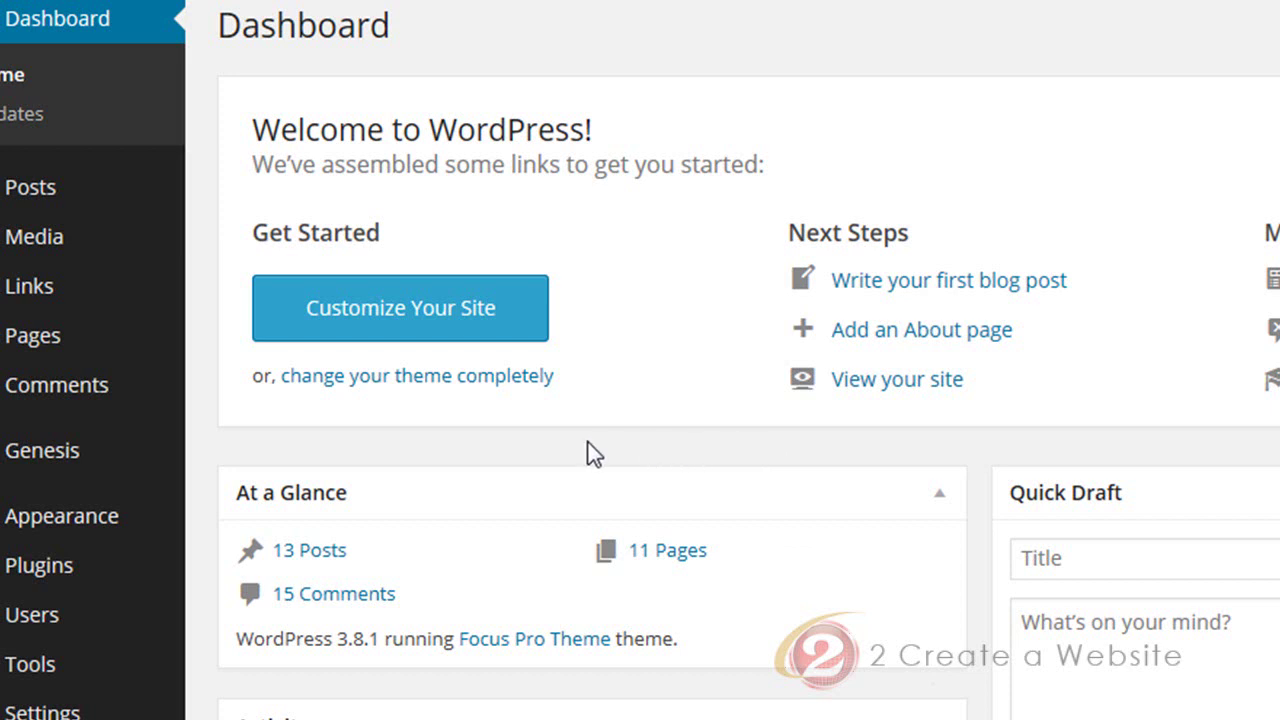
Open the Genesis Simple Edits settings and look over the Post Info shortcodes
{"action": "mouse_move", "coordinate": [72, 460]}
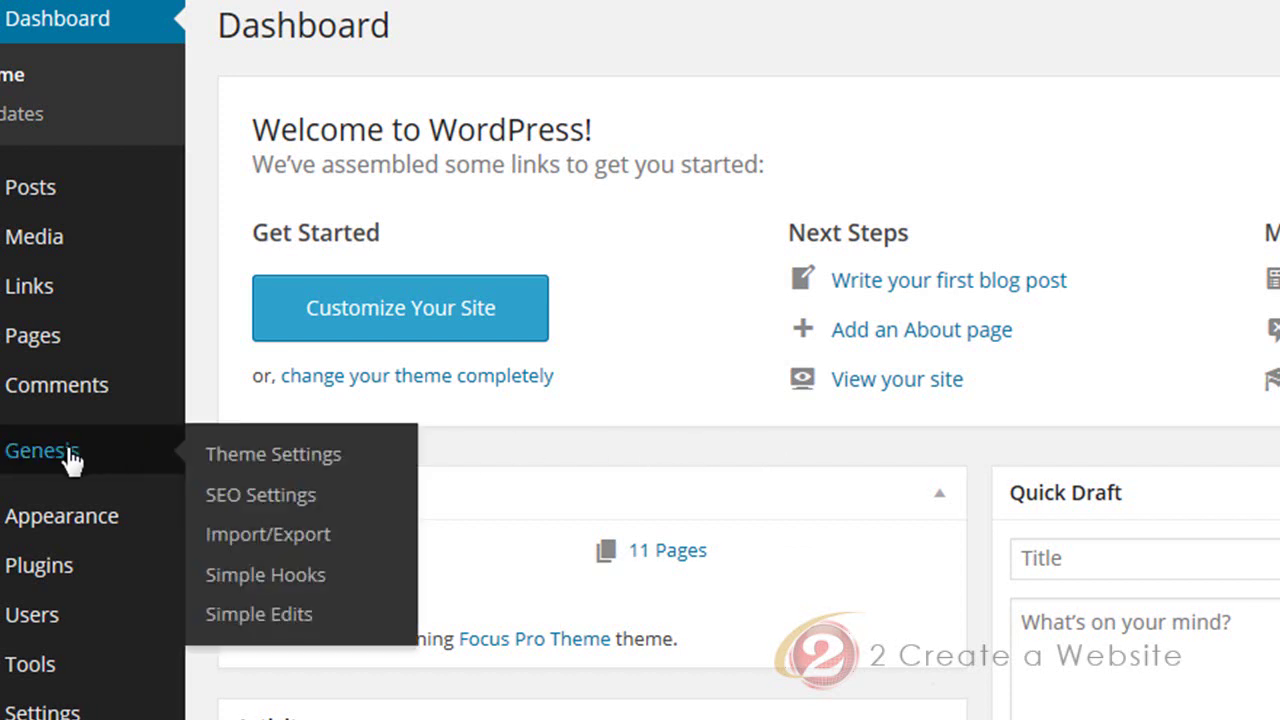
{"action": "left_click", "coordinate": [260, 614]}
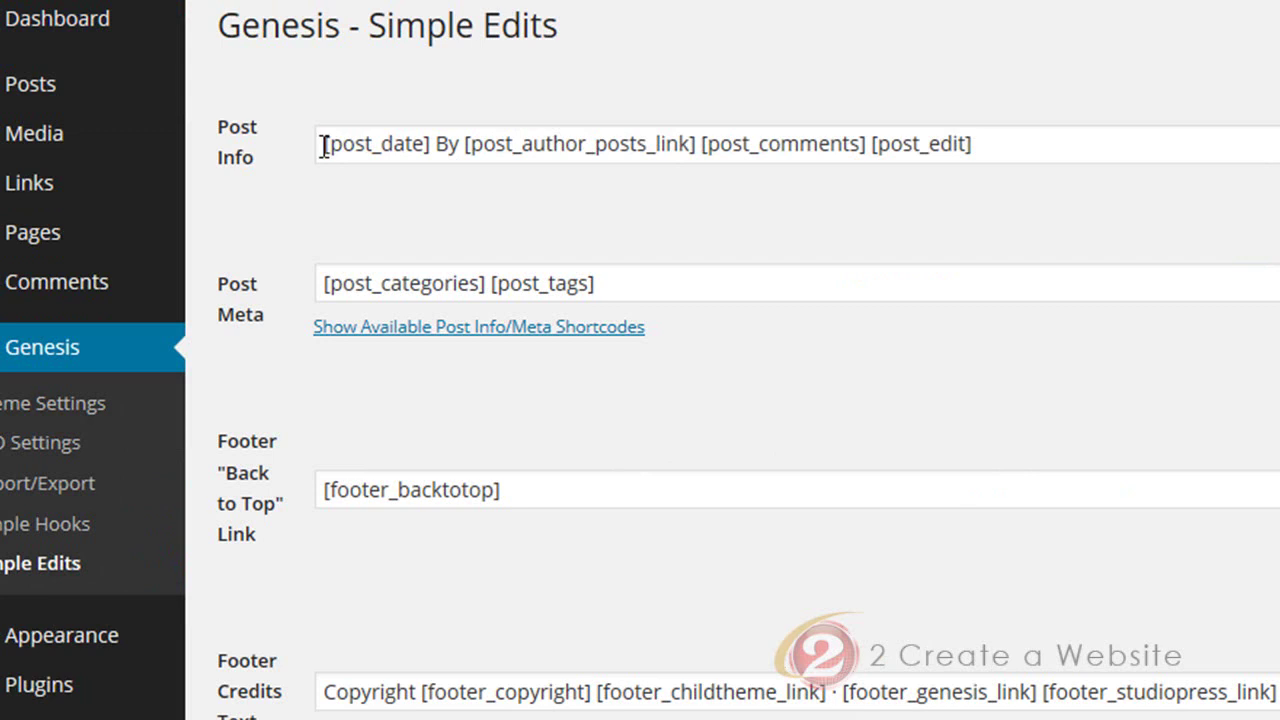
{"action": "left_click_drag", "start_coordinate": [324, 146], "coordinate": [978, 146]}
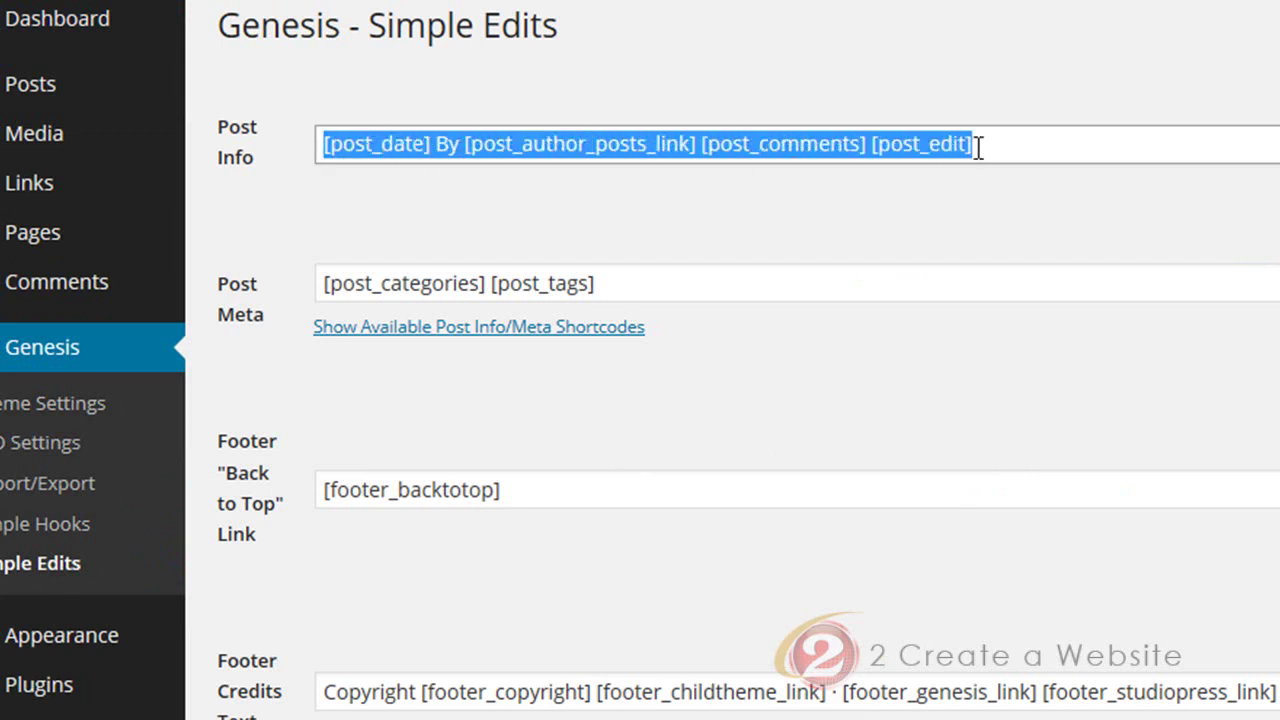
{"action": "left_click", "coordinate": [423, 145]}
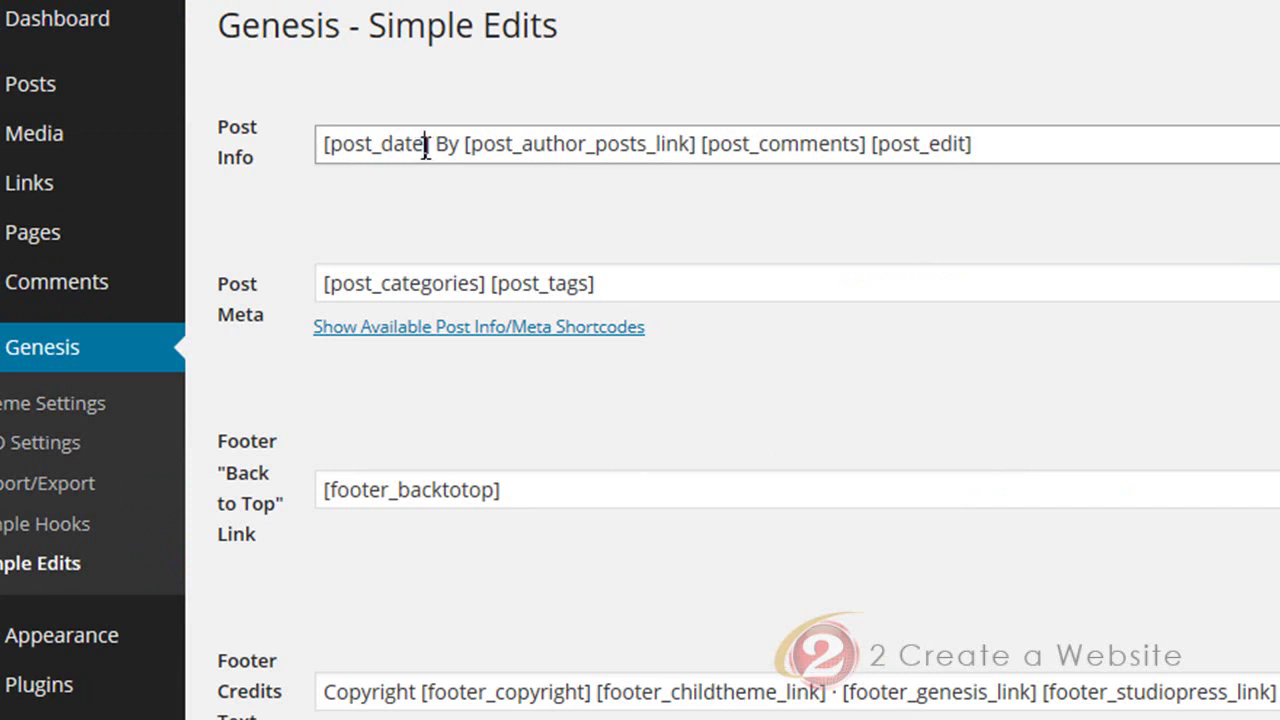
Try to remove everything after [post_date] from the Post Info setting
{"action": "left_click_drag", "start_coordinate": [437, 145], "coordinate": [971, 131]}
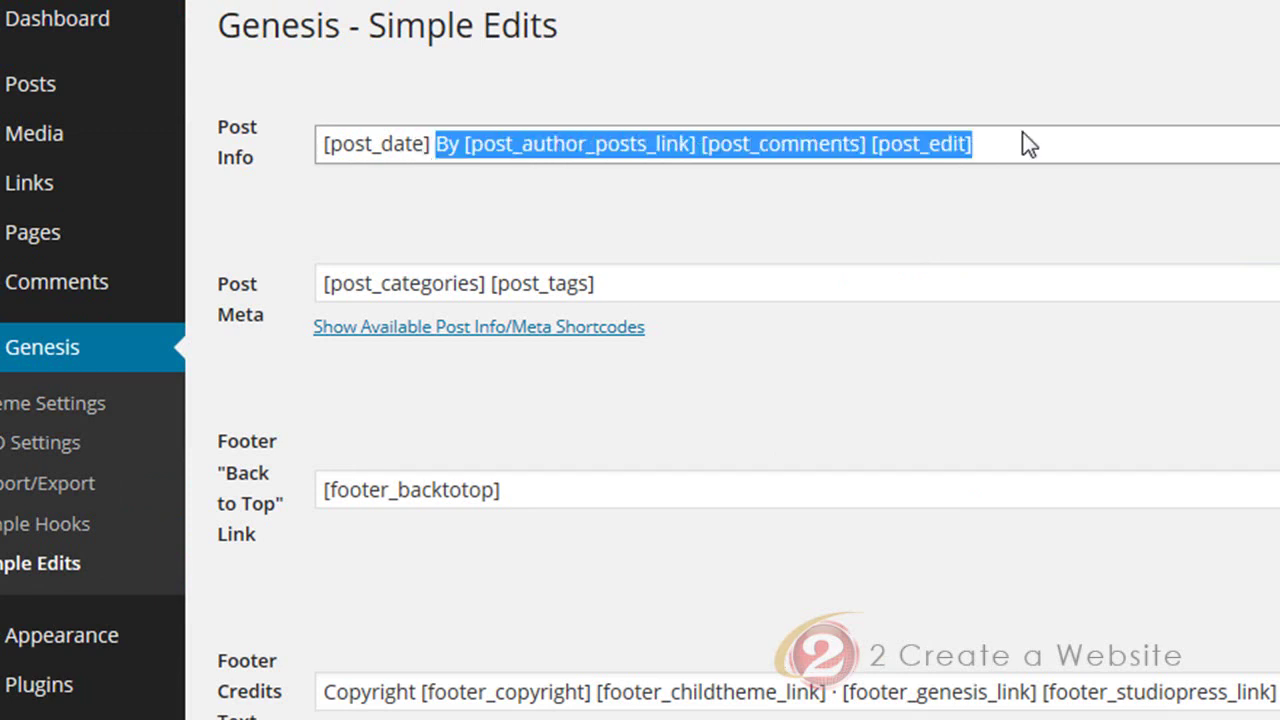
{"action": "key", "text": "BackSpace"}
{"action": "scroll", "coordinate": [649, 543], "scroll_direction": "down", "scroll_amount": 4}
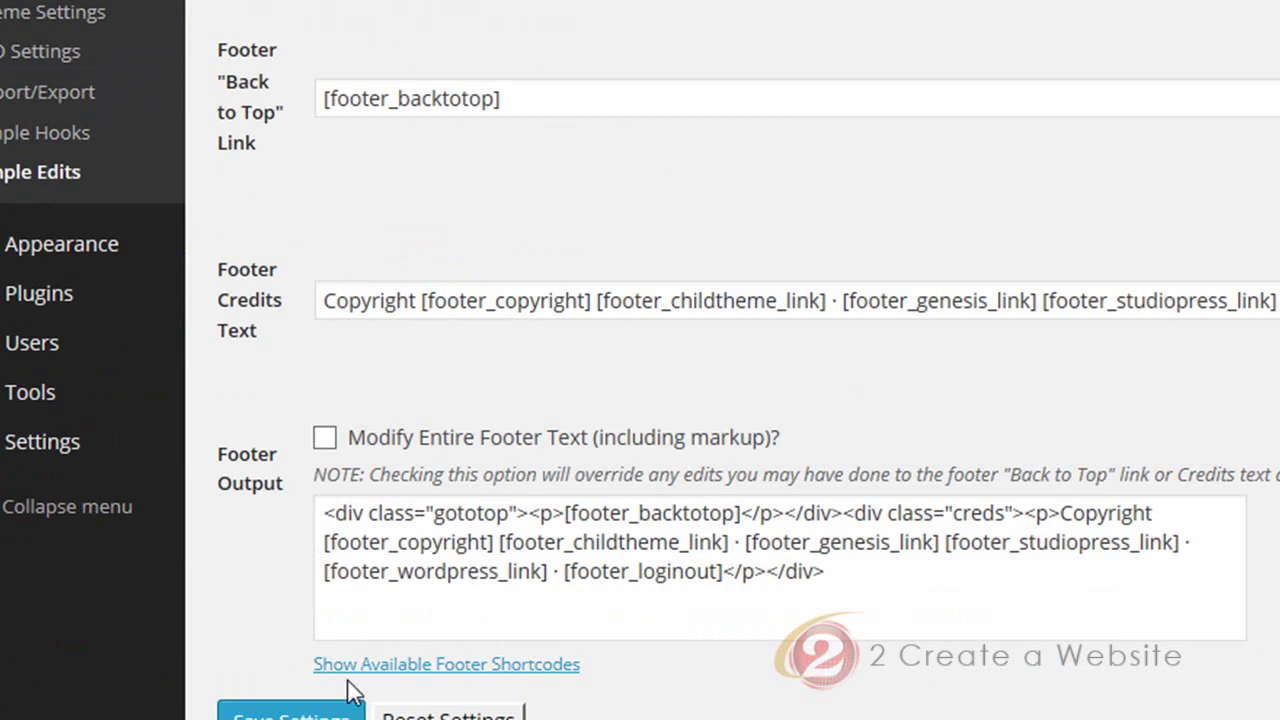
{"action": "scroll", "coordinate": [322, 712], "scroll_direction": "up", "scroll_amount": 4}
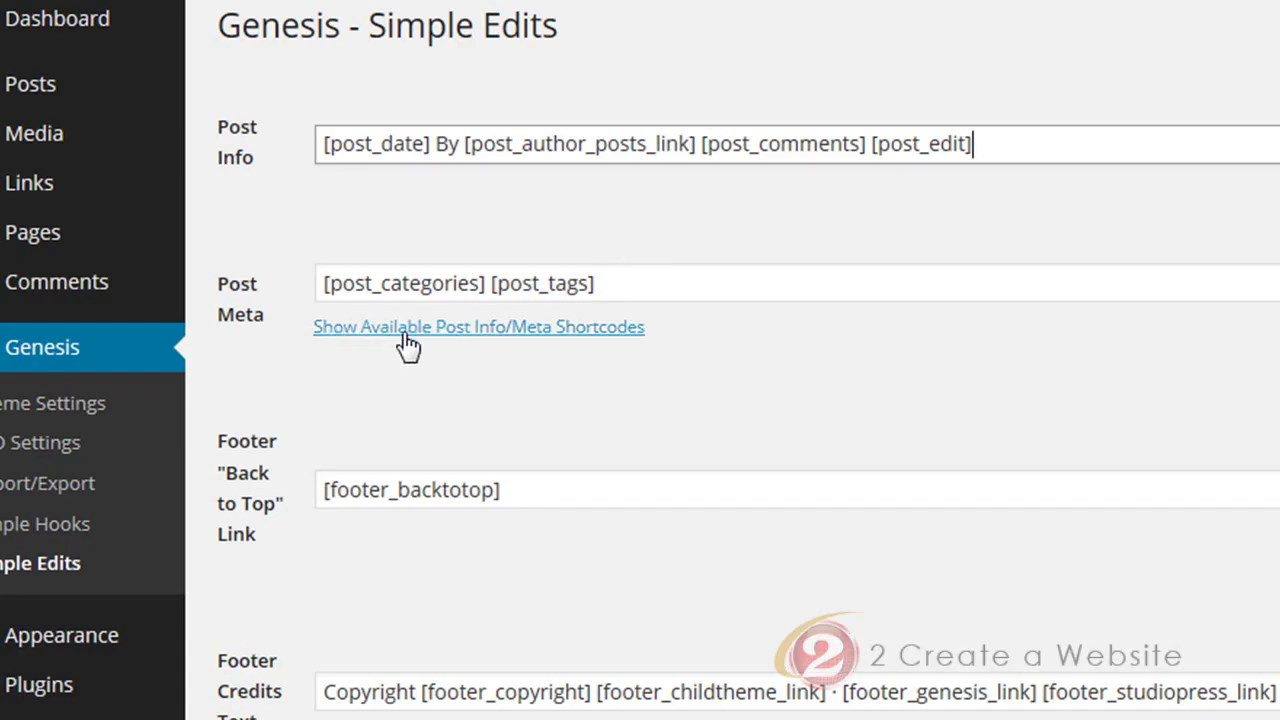
Show the available Post Info/Meta shortcodes and copy [post_categories] from the shortcode reference
{"action": "left_click", "coordinate": [568, 336]}
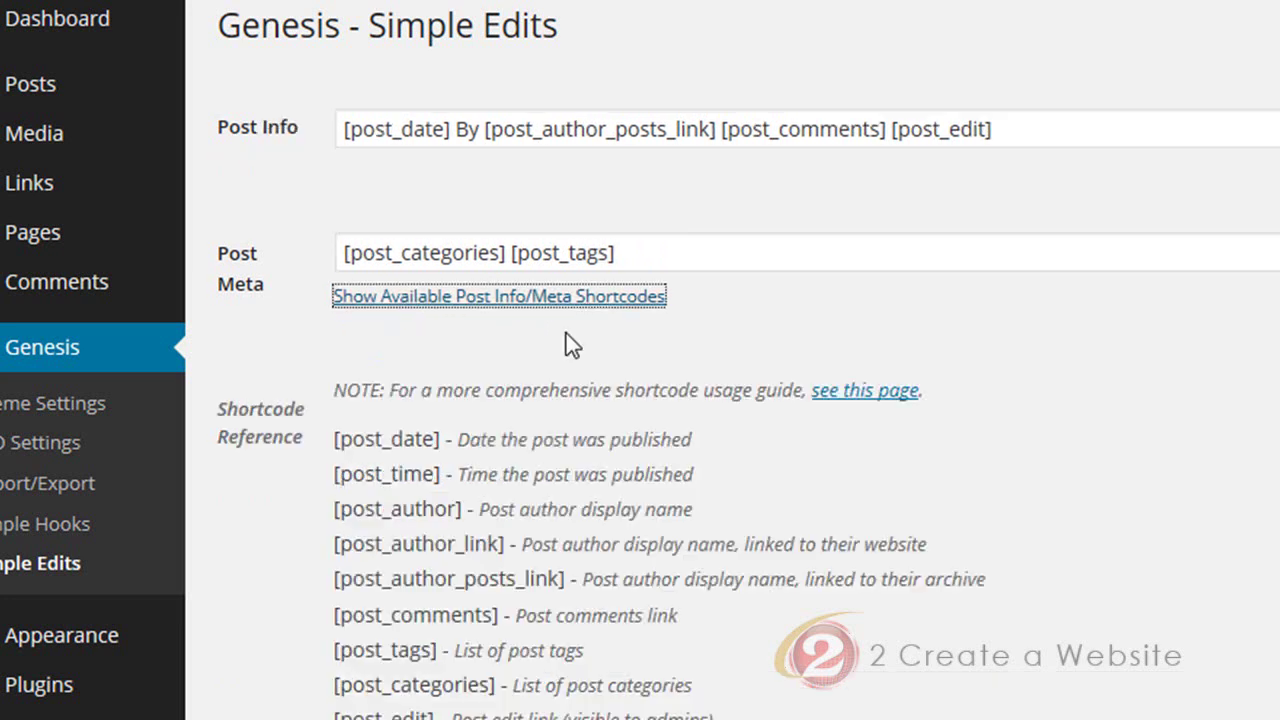
{"action": "scroll", "coordinate": [388, 216], "scroll_direction": "down", "scroll_amount": 3}
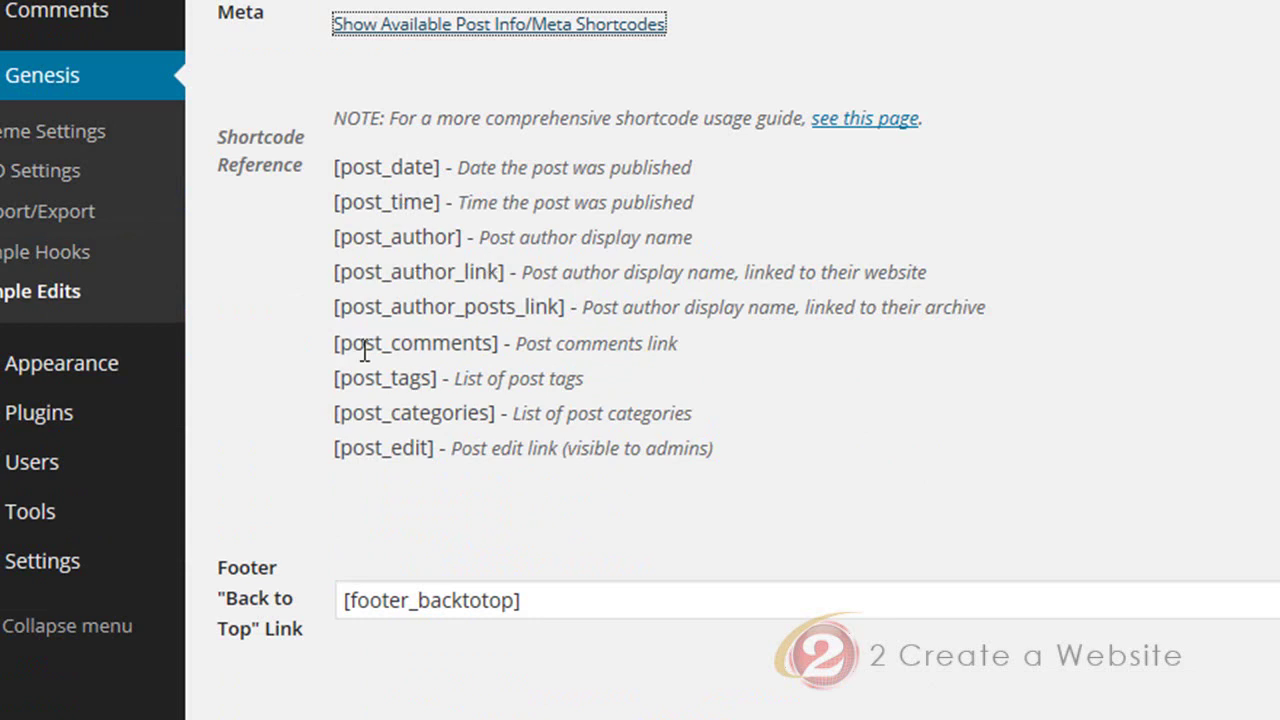
{"action": "left_click_drag", "start_coordinate": [329, 416], "coordinate": [500, 429]}
{"action": "key", "text": "ctrl+c"}
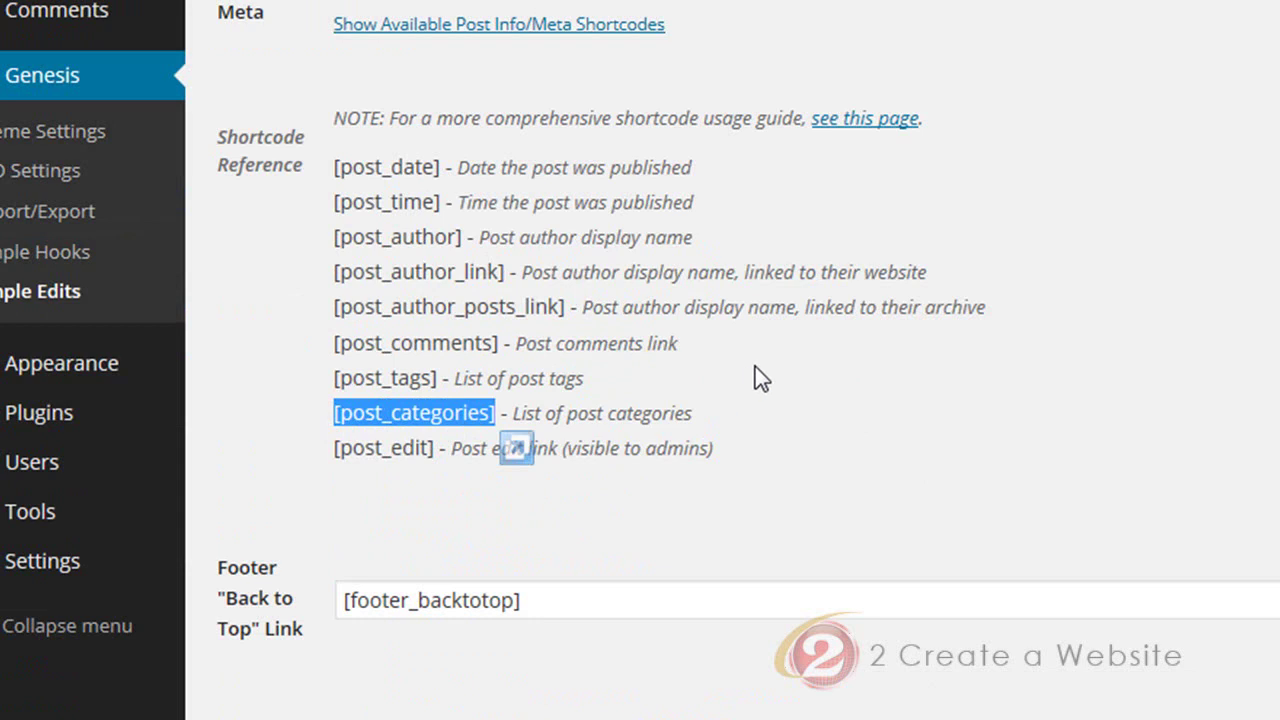
Add the copied [post_categories] shortcode to the end of the Post Info setting and save the settings
{"action": "scroll", "coordinate": [729, 355], "scroll_direction": "up", "scroll_amount": 3}
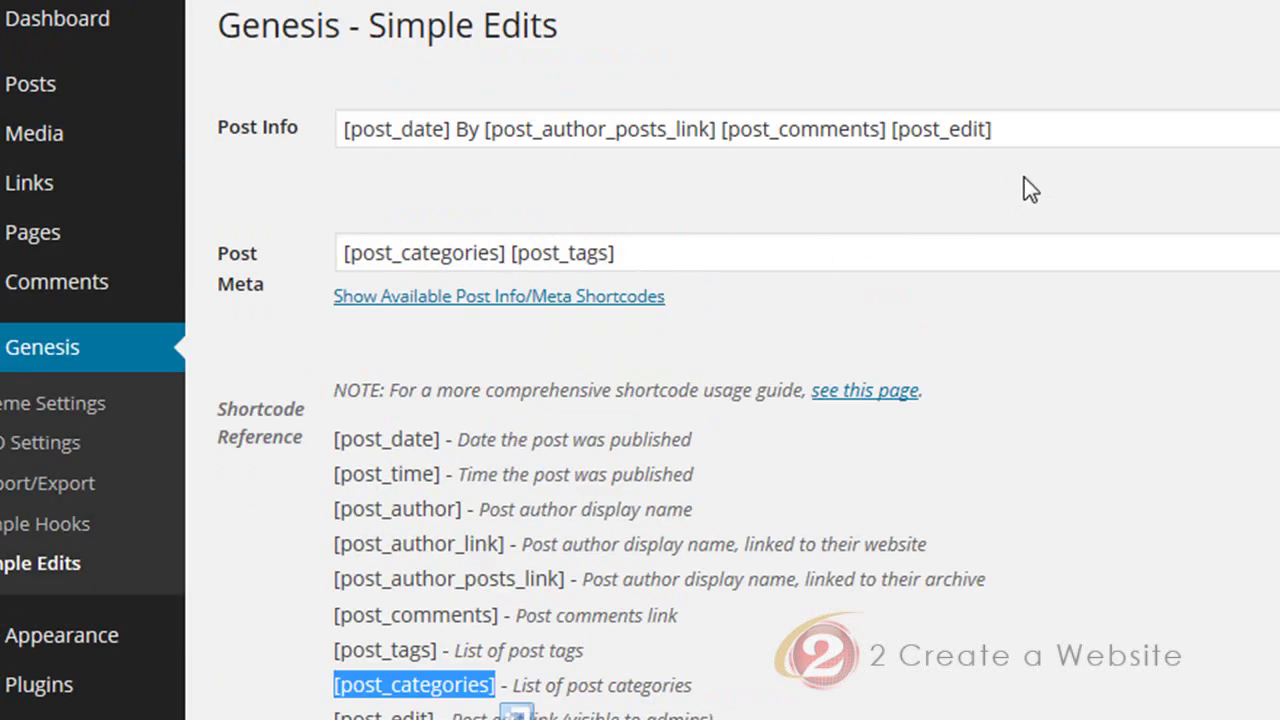
{"action": "left_click", "coordinate": [1030, 129]}
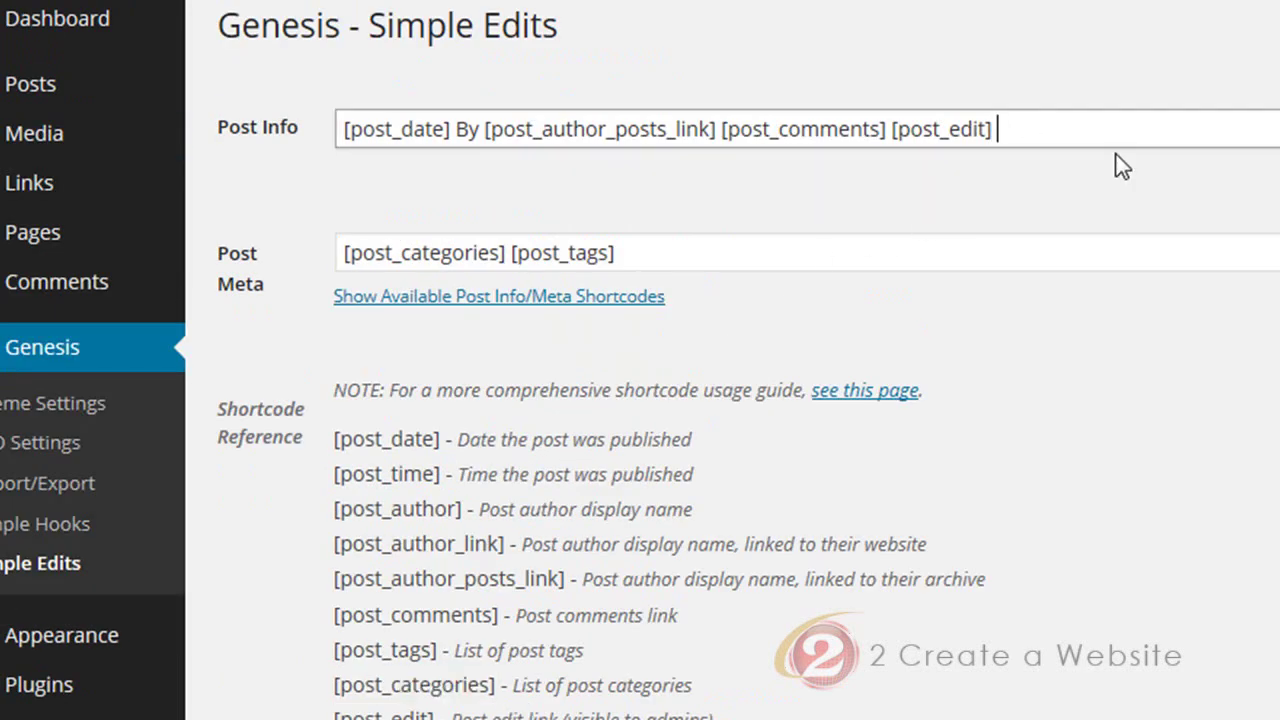
{"action": "key", "text": "ctrl+v"}
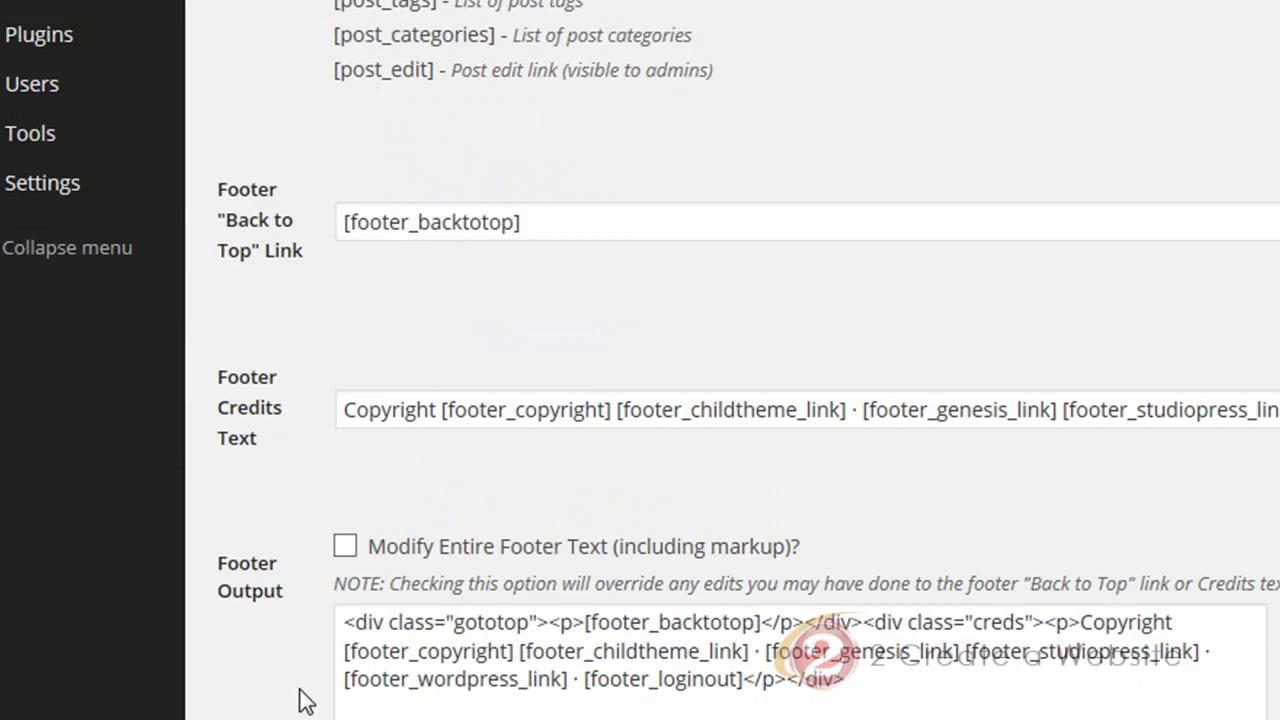
{"action": "scroll", "coordinate": [306, 711], "scroll_direction": "down", "scroll_amount": 1}
{"action": "left_click", "coordinate": [290, 714]}
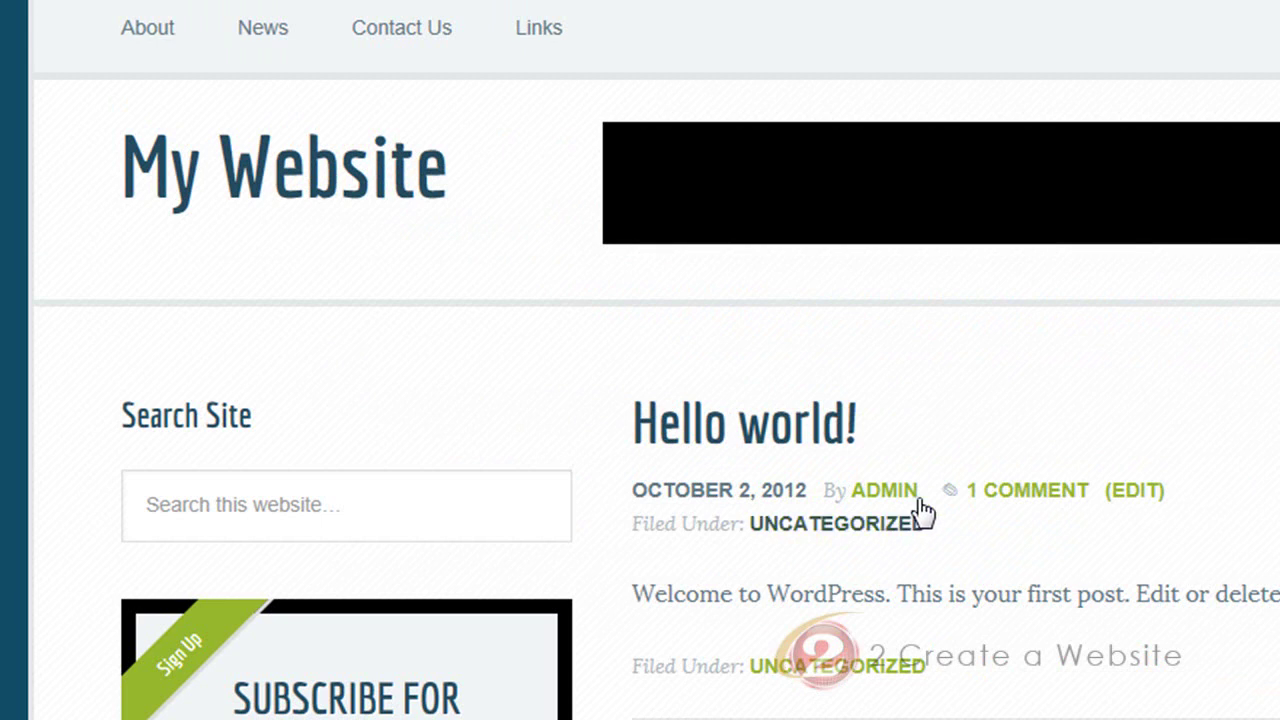
Inspect the "Hello world!" post's paragraph on the site's front page and locate the body rule in its styles
{"action": "mouse_move", "coordinate": [70, 0]}
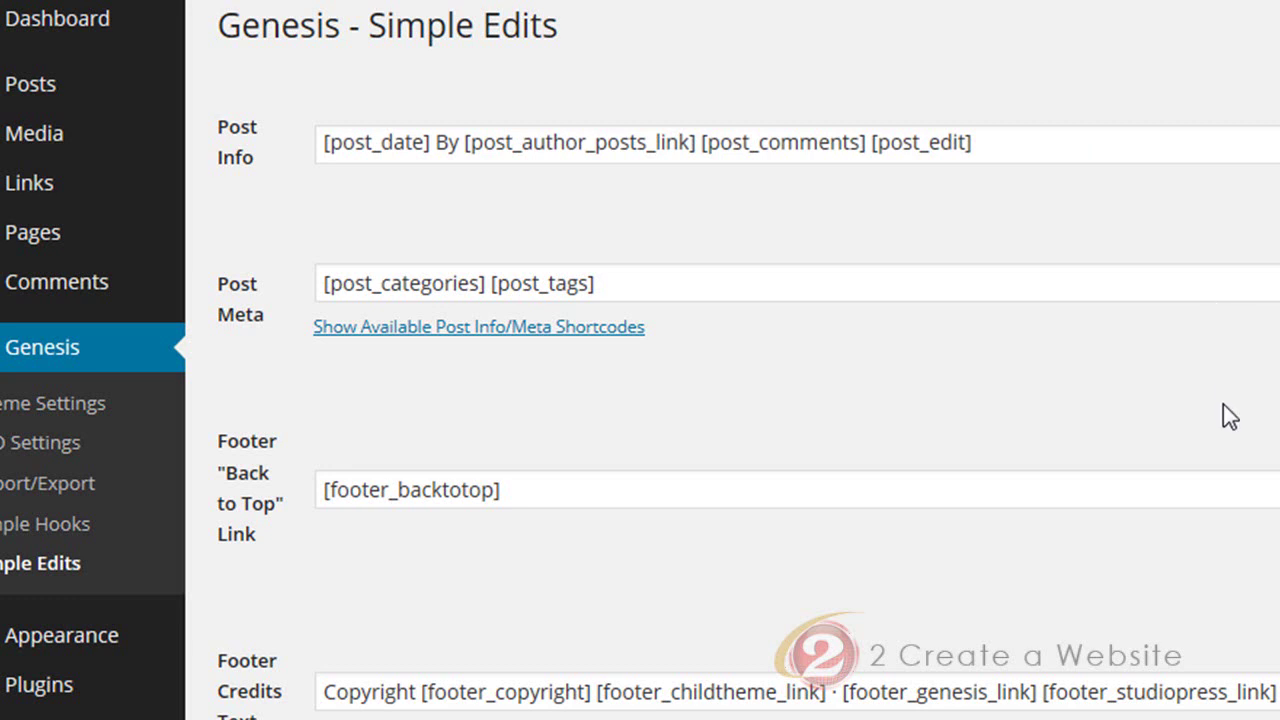
{"action": "scroll", "coordinate": [1220, 394], "scroll_direction": "down", "scroll_amount": 4}
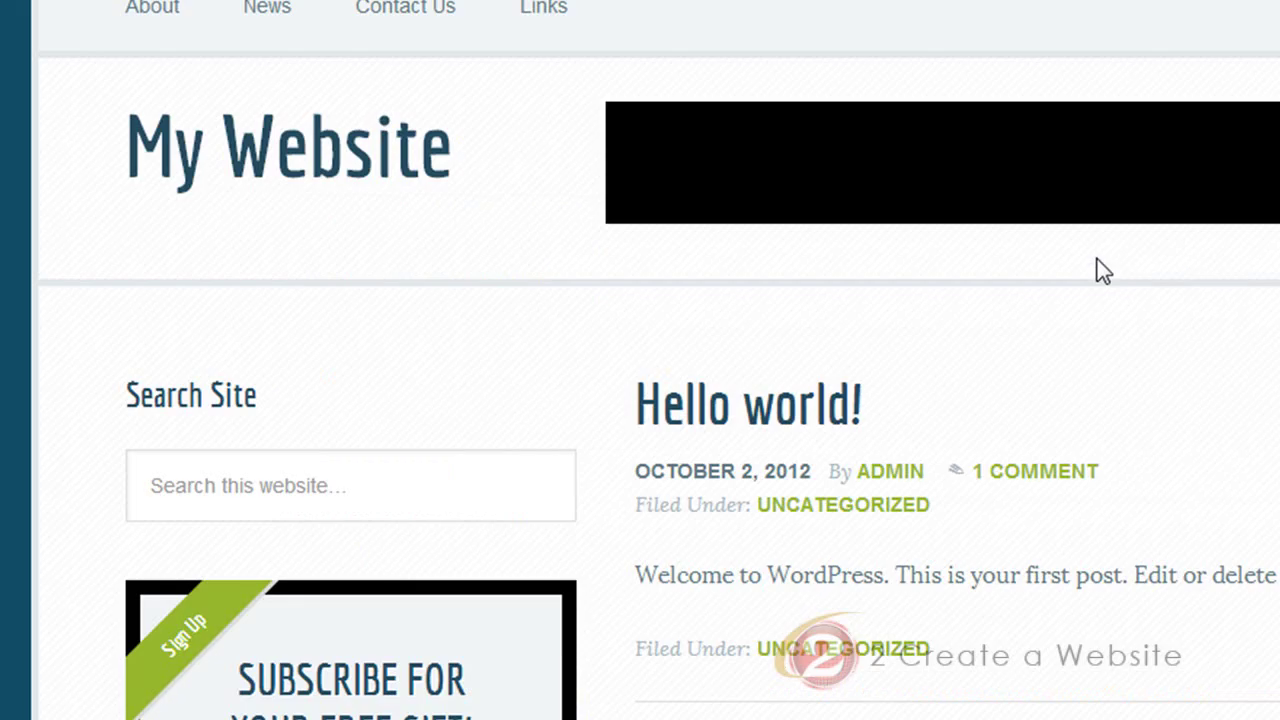
{"action": "scroll", "coordinate": [1097, 259], "scroll_direction": "down", "scroll_amount": 5}
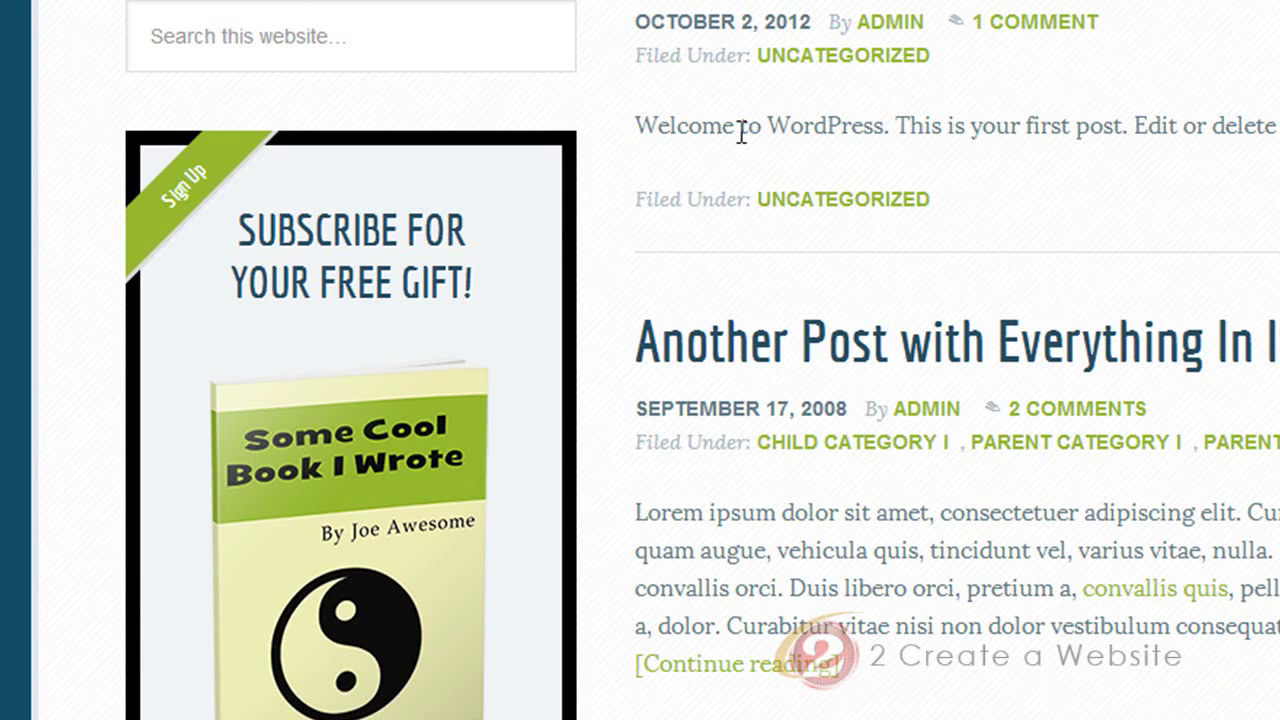
{"action": "right_click", "coordinate": [684, 130]}
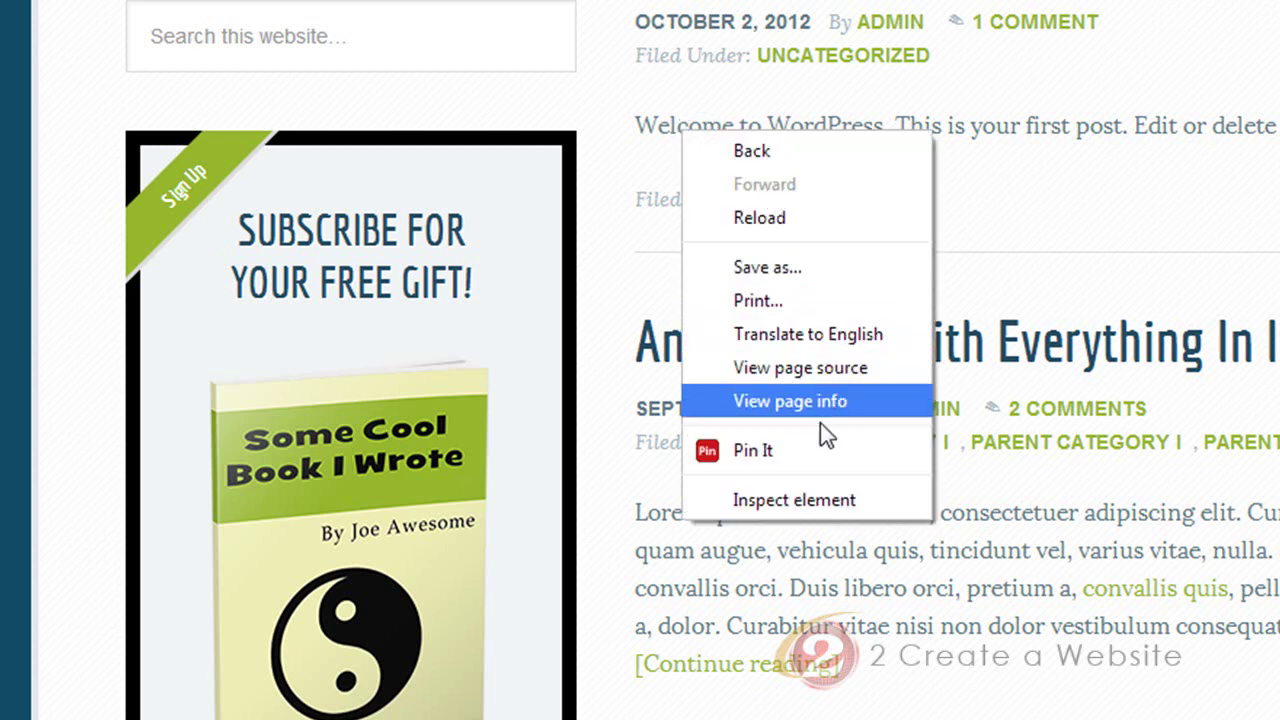
{"action": "left_click", "coordinate": [795, 500]}
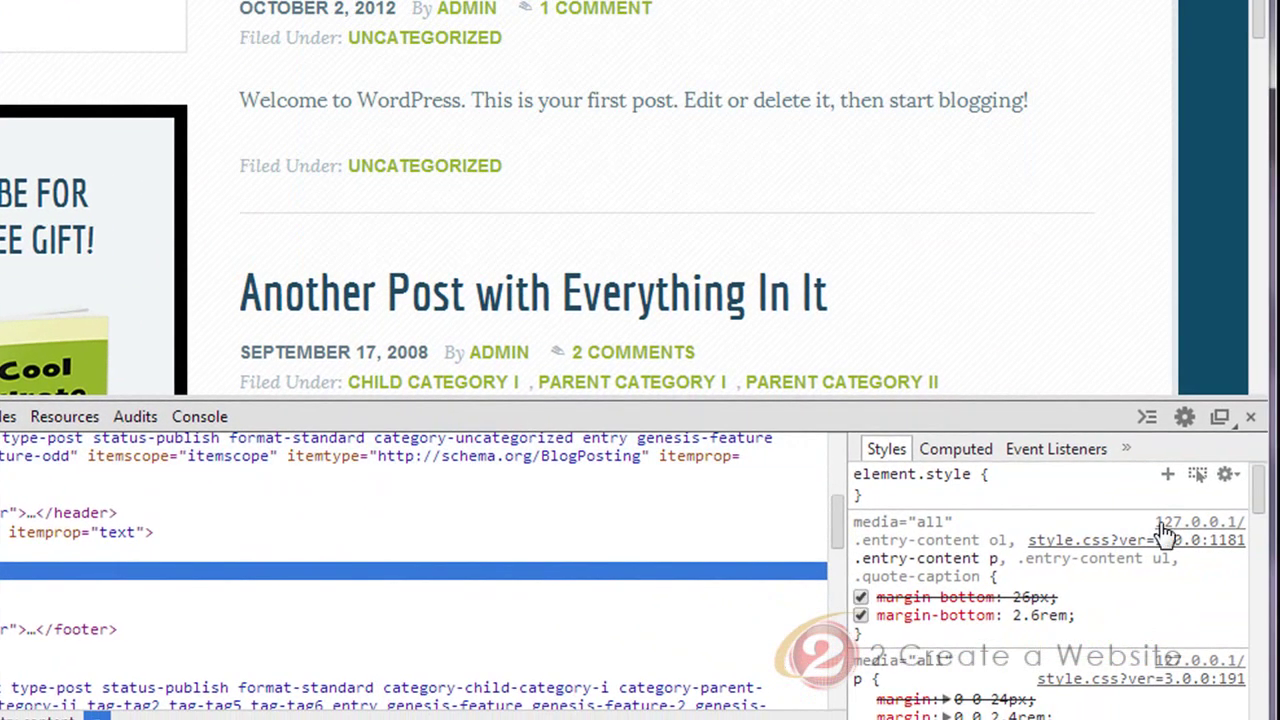
{"action": "left_click_drag", "start_coordinate": [838, 540], "coordinate": [833, 469]}
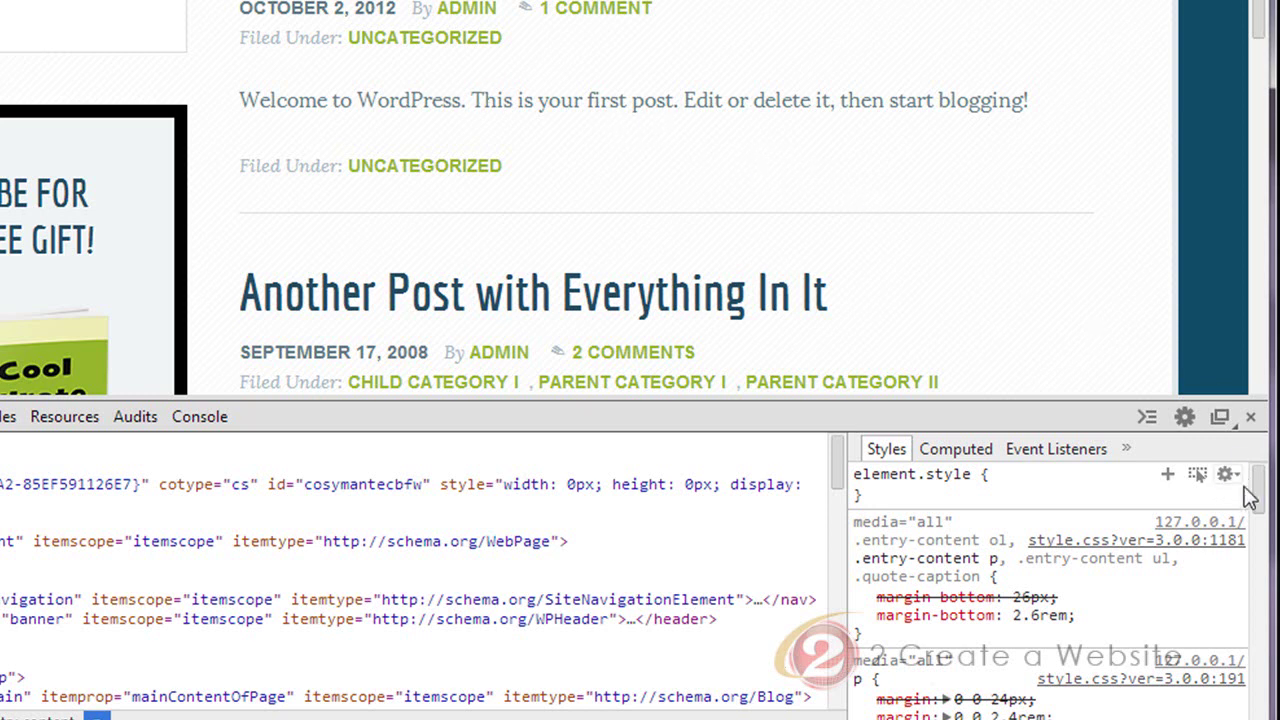
{"action": "mouse_move", "coordinate": [998, 515]}
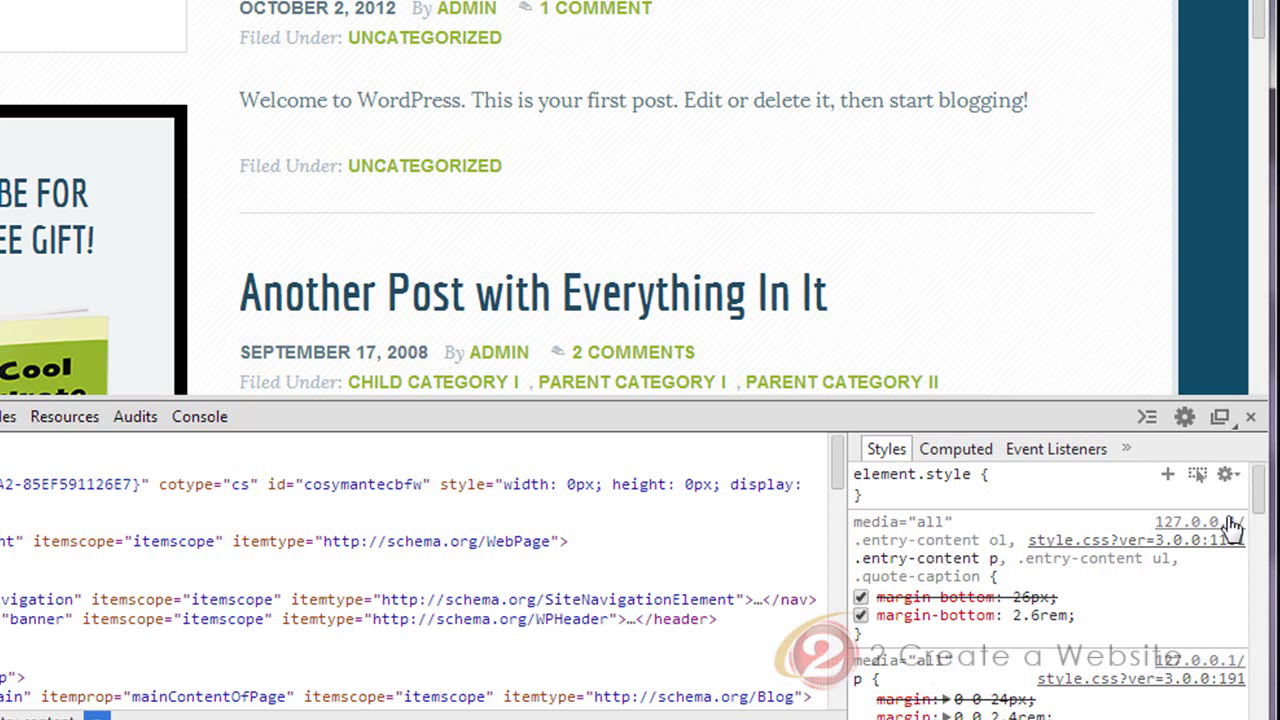
{"action": "left_click_drag", "start_coordinate": [1261, 504], "coordinate": [1236, 650]}
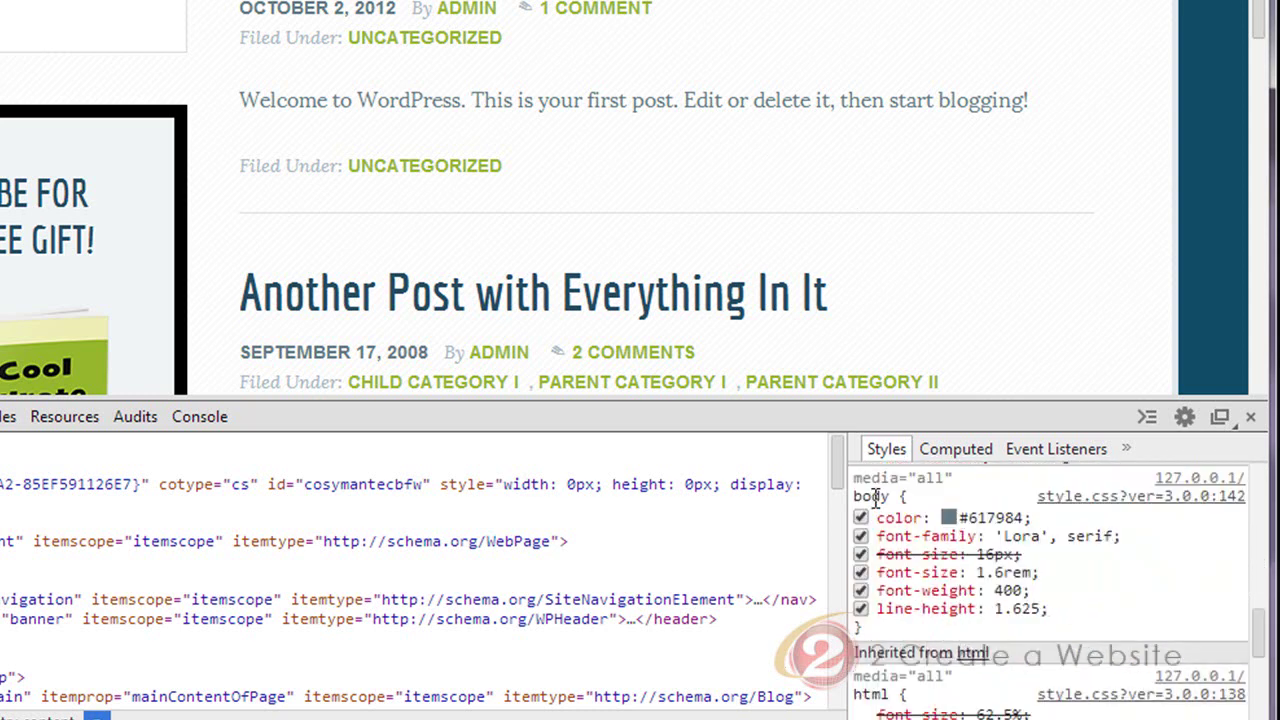
Try a 2.6rem font size in the inspected body rule and revert it
{"action": "left_click", "coordinate": [990, 572]}
{"action": "left_click", "coordinate": [990, 572]}
{"action": "key", "text": "Up"}
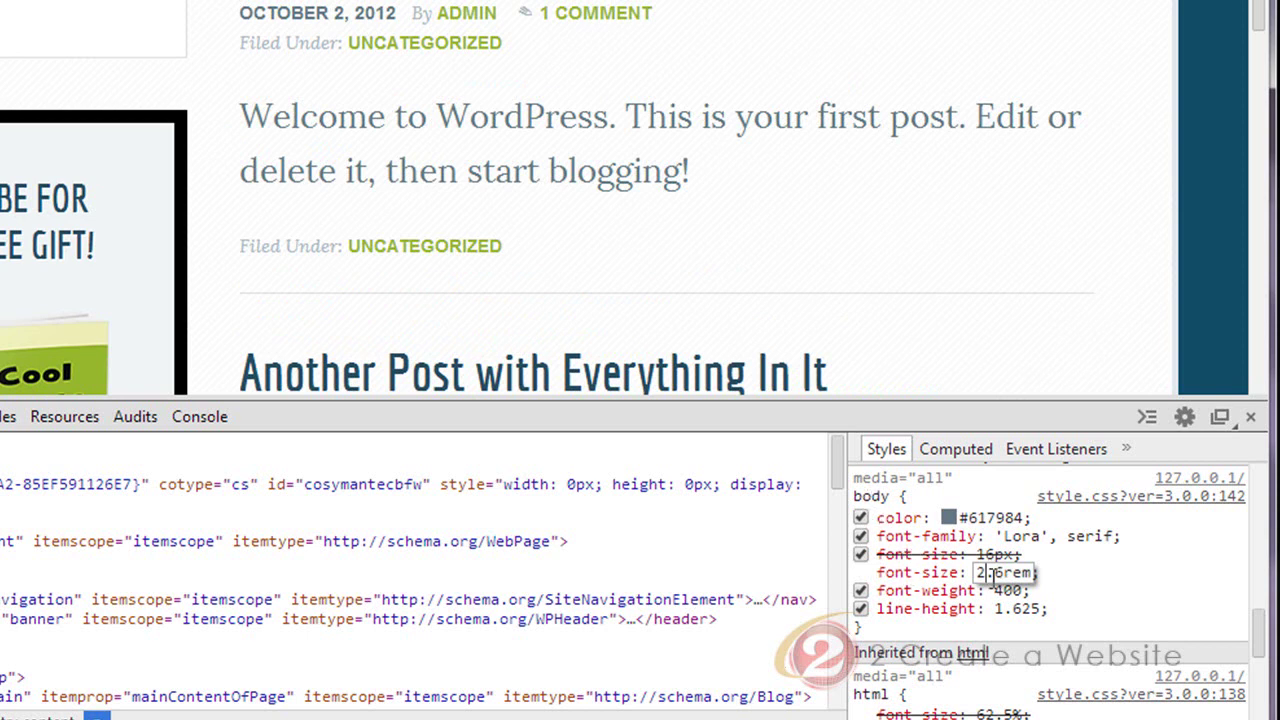
{"action": "key", "text": "Down"}
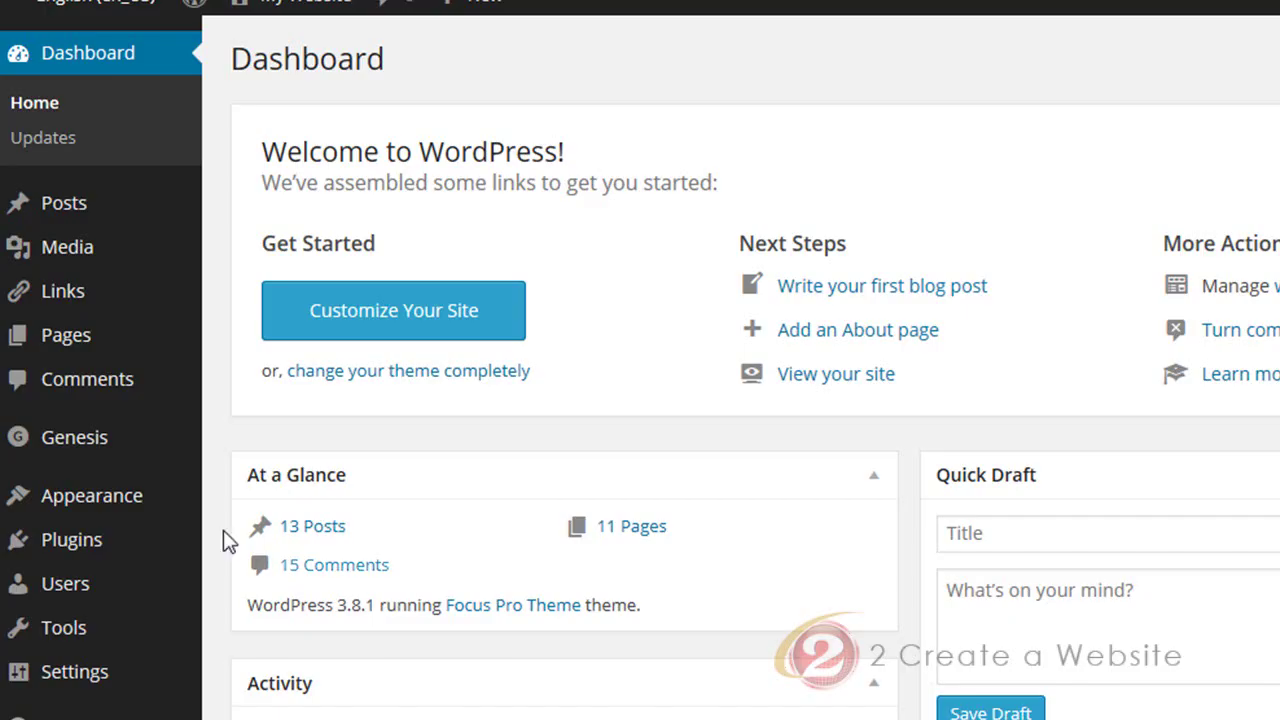
Open the theme's stylesheet for editing, search for "body" and locate the rem font-size value in the Typographical Elements body rule
{"action": "mouse_move", "coordinate": [123, 506]}
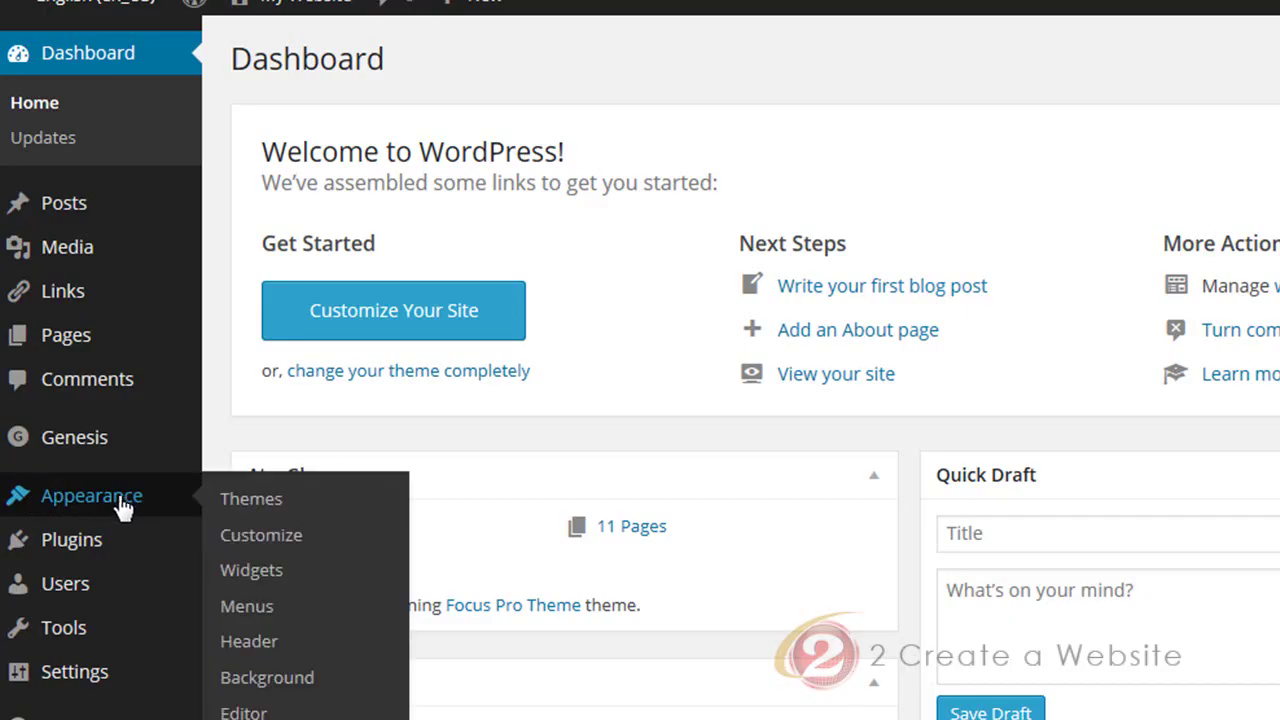
{"action": "left_click", "coordinate": [250, 708]}
{"action": "left_click", "coordinate": [673, 417]}
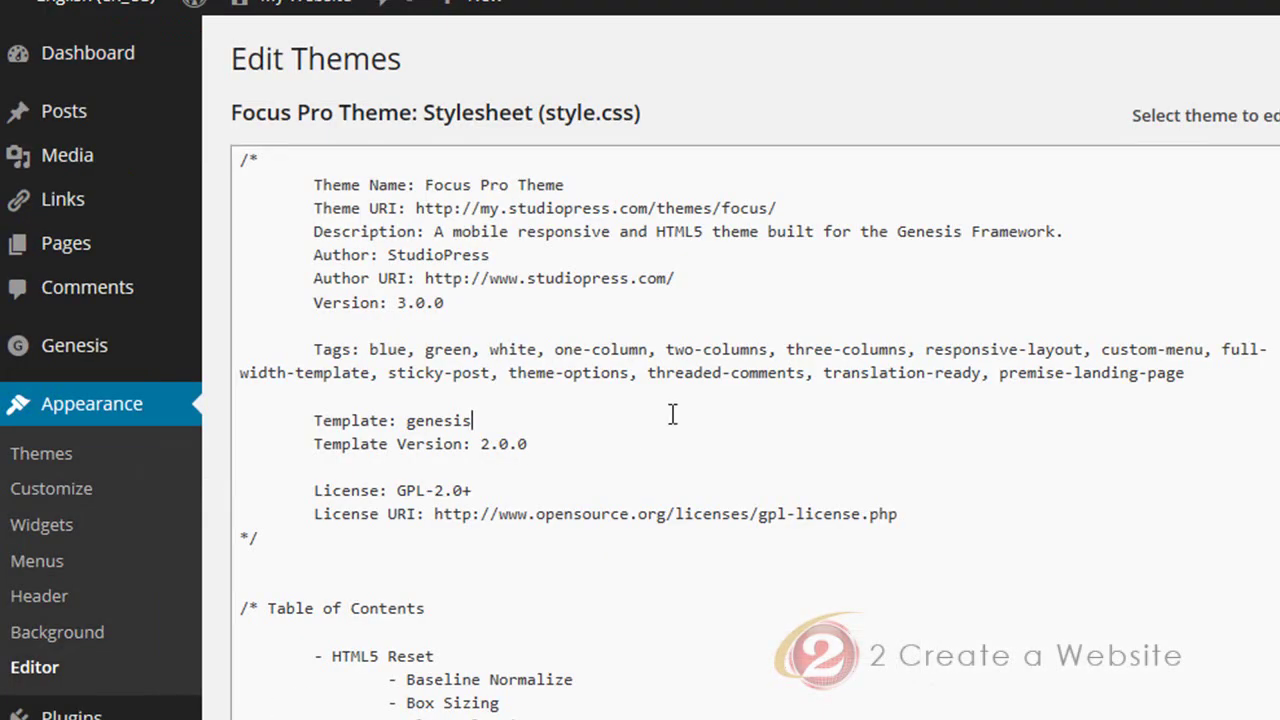
{"action": "key", "text": "ctrl+f"}
{"action": "type", "text": "eNewsbody"}
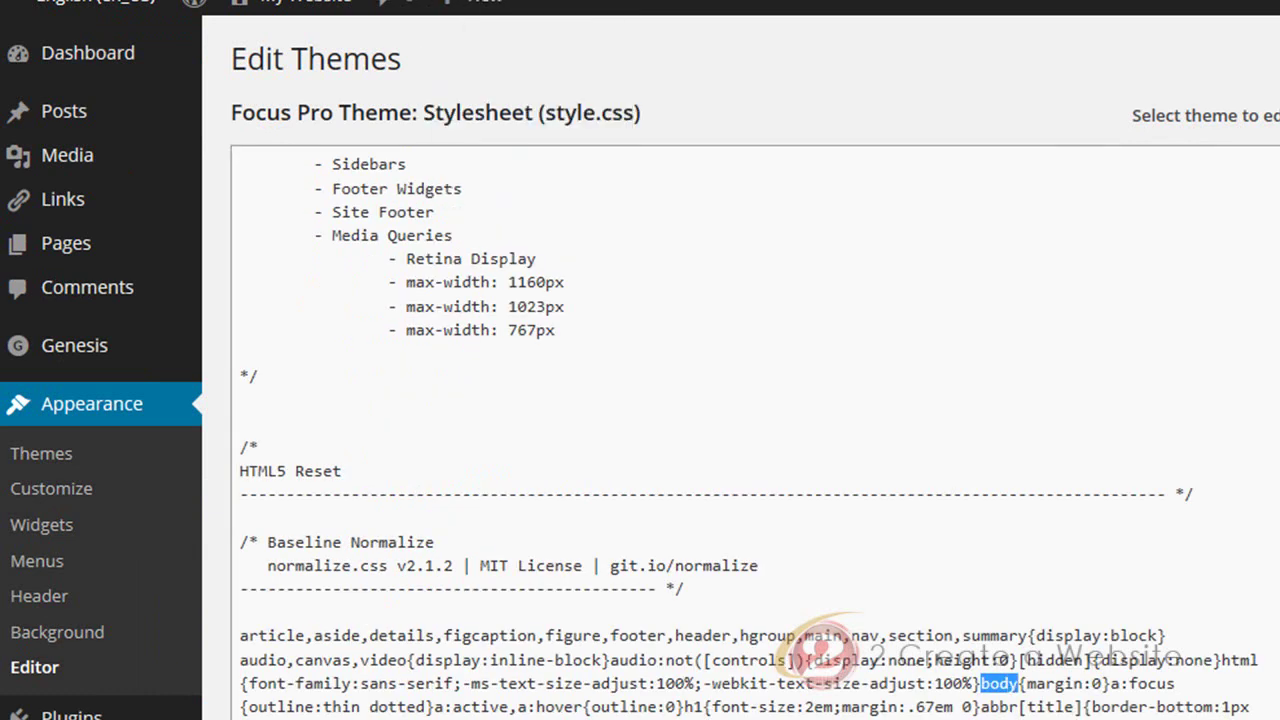
{"action": "key", "text": "Return"}
{"action": "scroll", "coordinate": [634, 351], "scroll_direction": "down", "scroll_amount": 2}
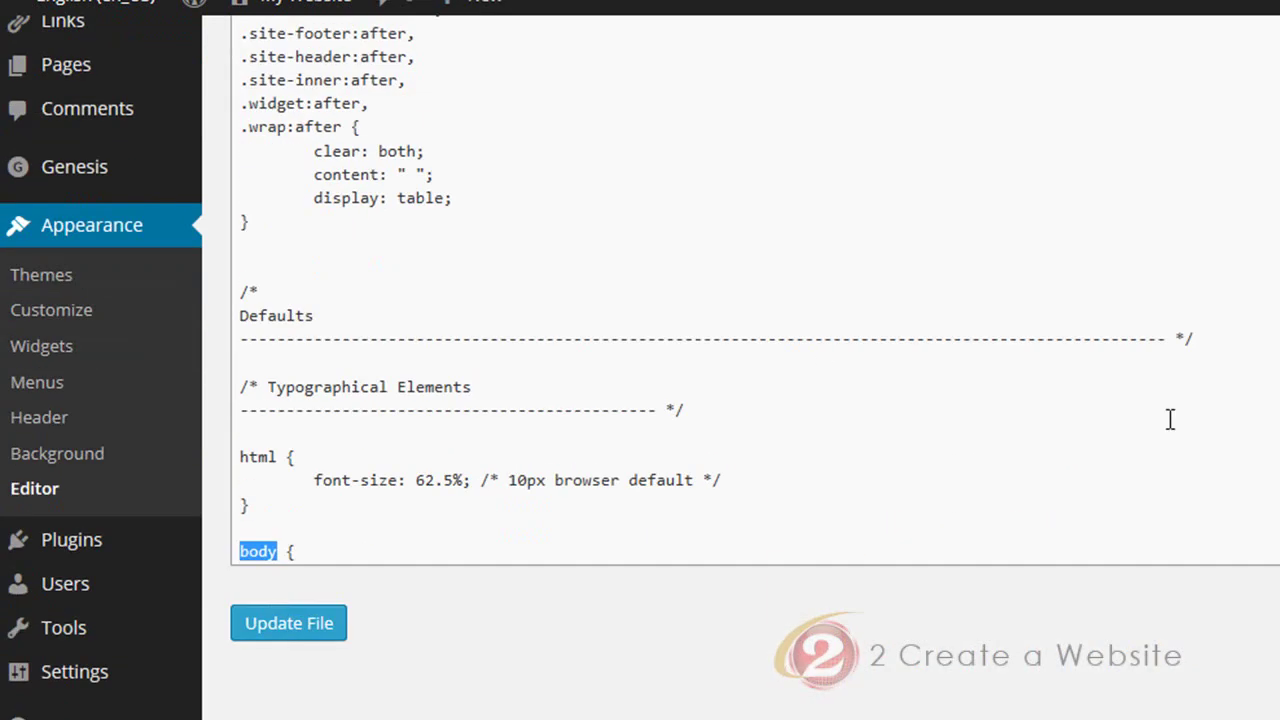
{"action": "scroll", "coordinate": [877, 391], "scroll_direction": "down", "scroll_amount": 5}
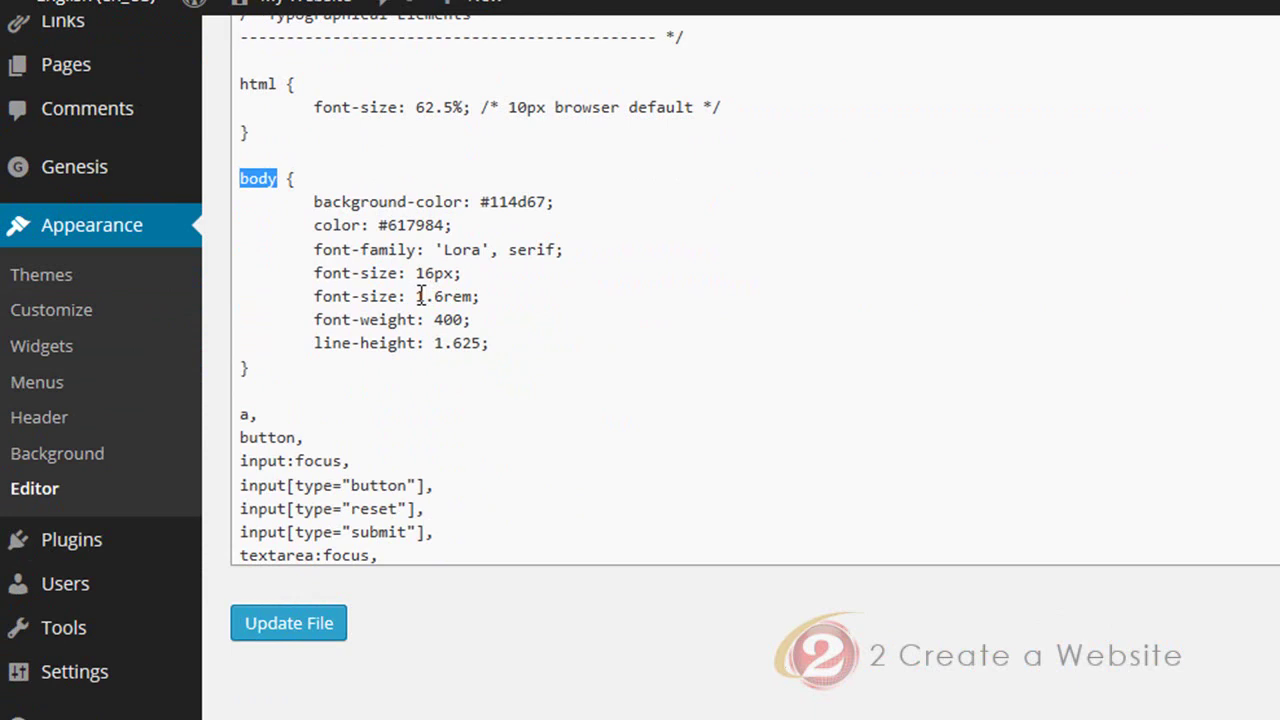
{"action": "left_click_drag", "start_coordinate": [418, 296], "coordinate": [447, 293]}
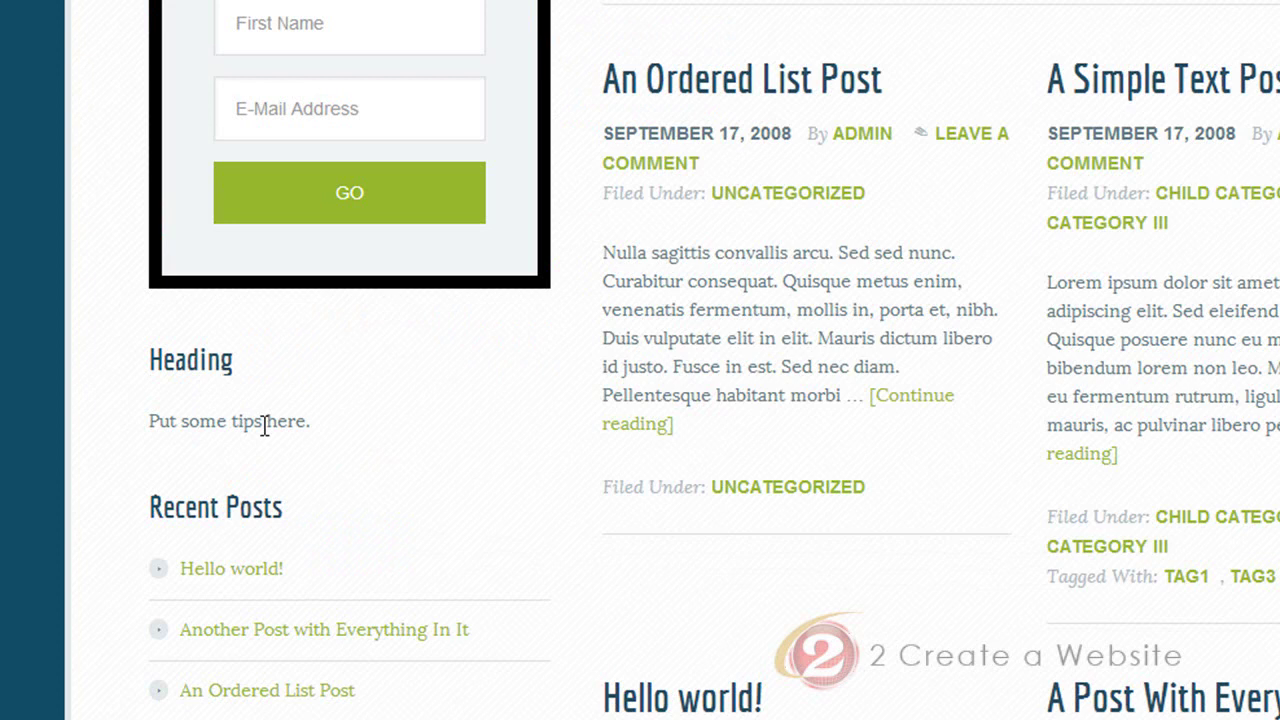
Inspect the sidebar text "Put some tips here." and locate the .sidebar rule in its styles
{"action": "right_click", "coordinate": [257, 425]}
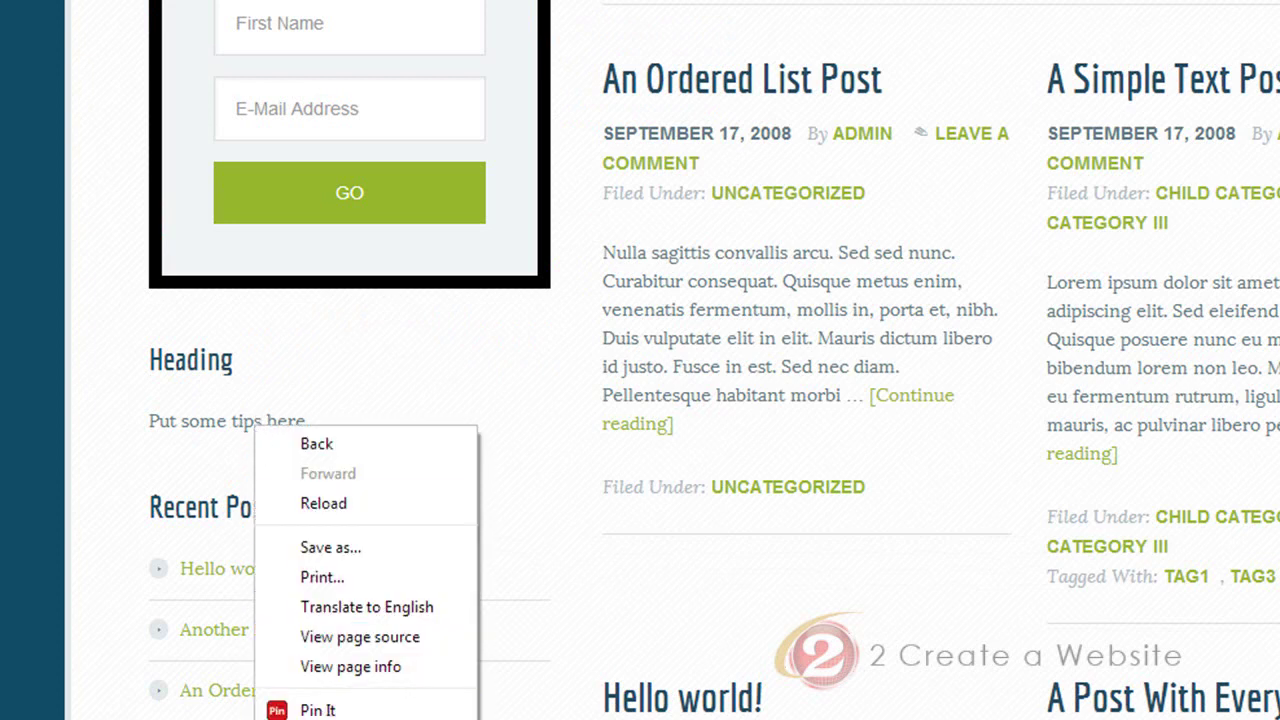
{"action": "left_click", "coordinate": [330, 719]}
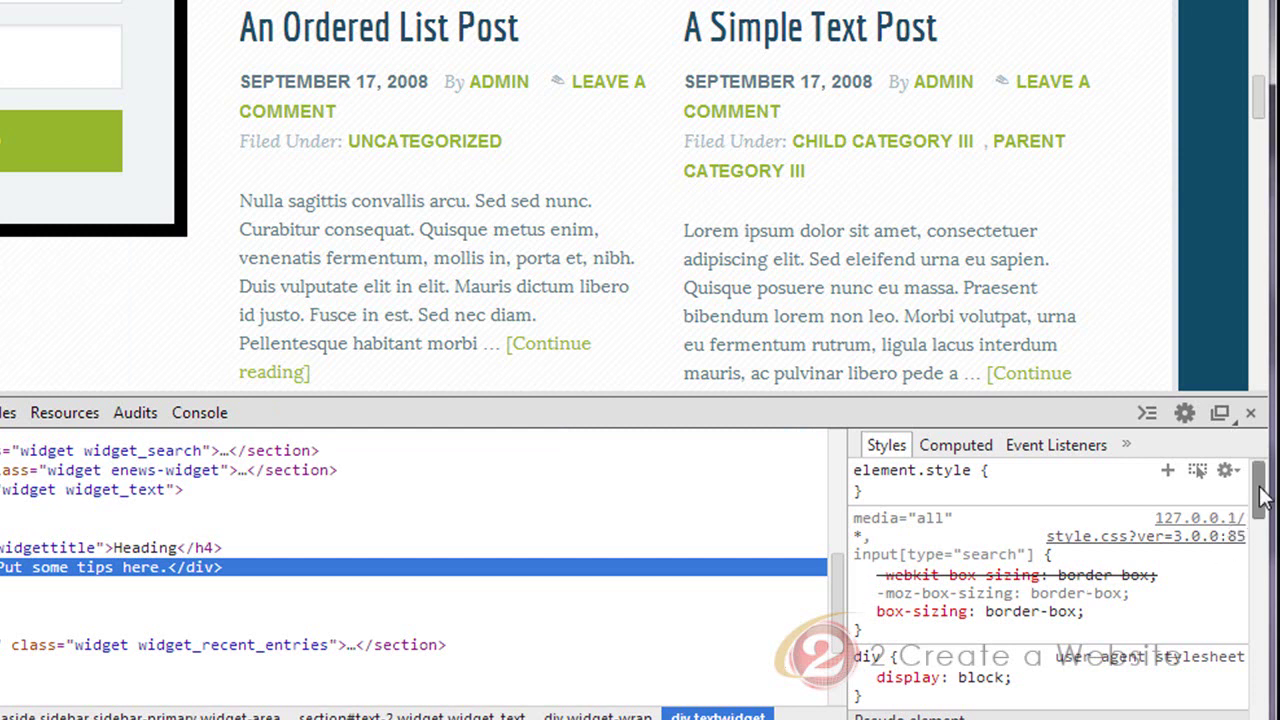
{"action": "scroll", "coordinate": [1260, 505], "scroll_direction": "down", "scroll_amount": 1}
{"action": "left_click_drag", "start_coordinate": [1260, 505], "coordinate": [1261, 577]}
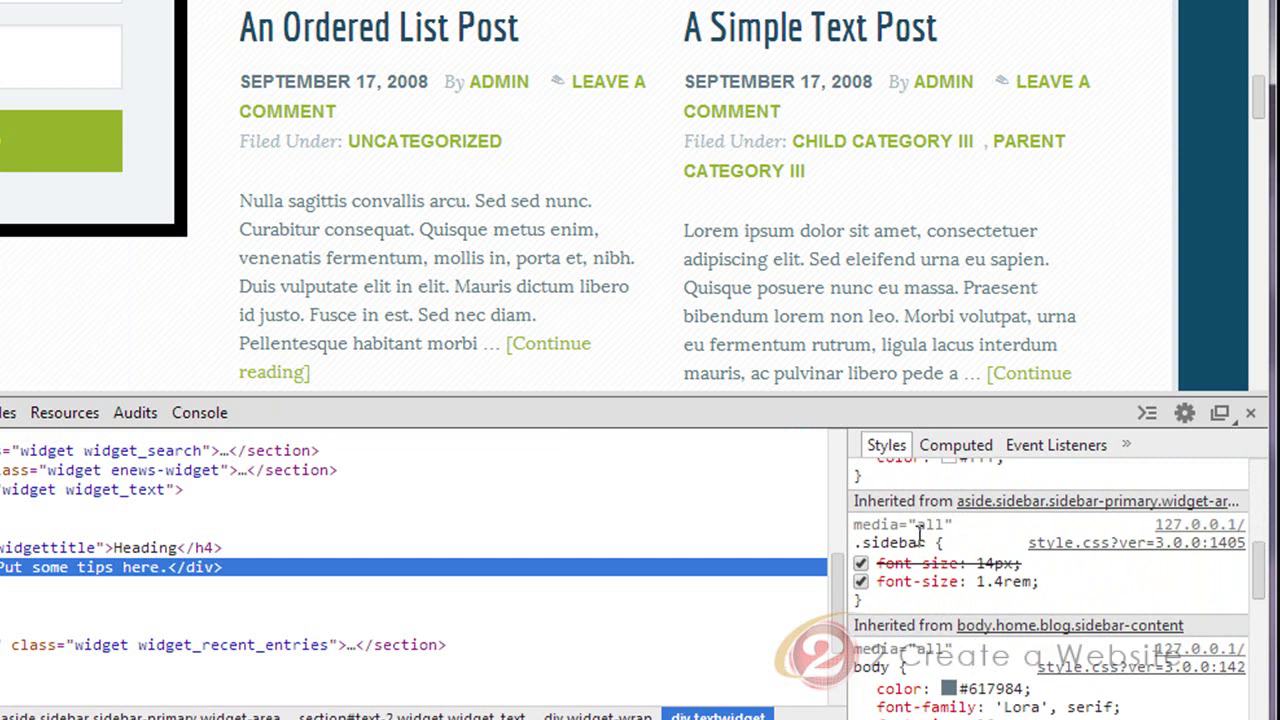
Try a larger rem font size in the inspected .sidebar rule, check the sidebar text and revert it
{"action": "left_click", "coordinate": [1001, 583]}
{"action": "left_click", "coordinate": [1013, 588]}
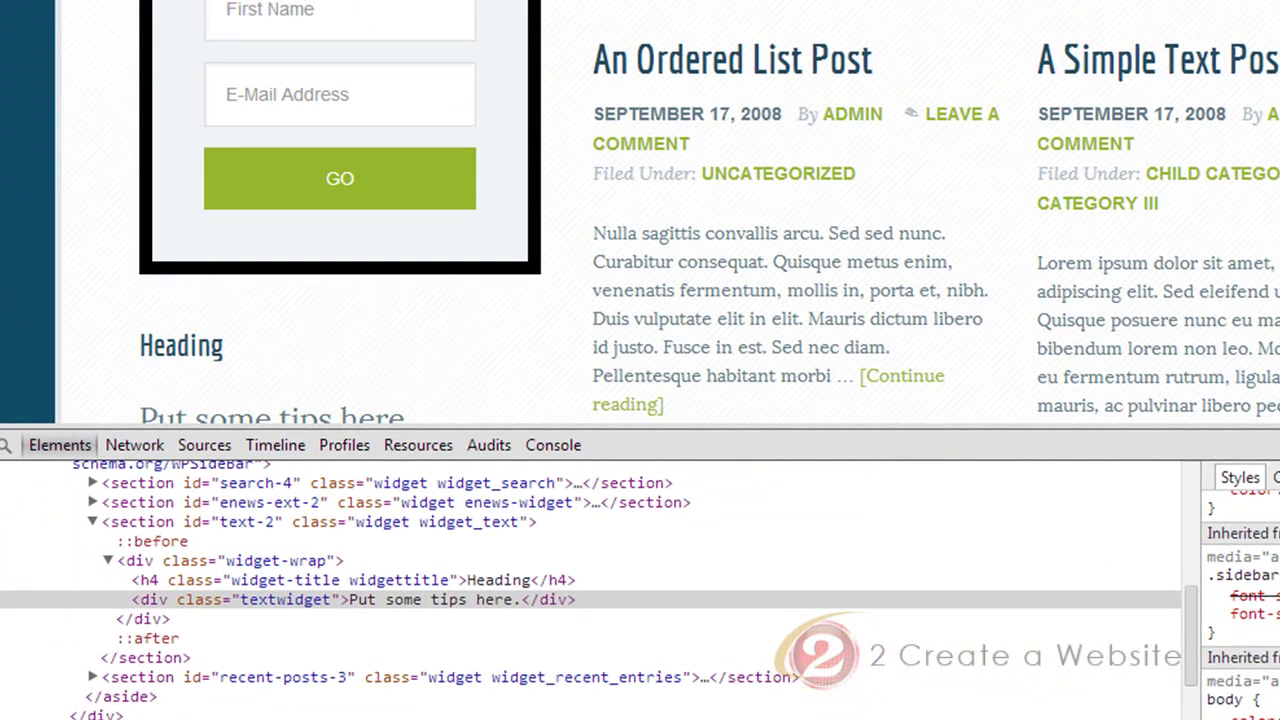
{"action": "scroll", "coordinate": [640, 231], "scroll_direction": "down", "scroll_amount": 2}
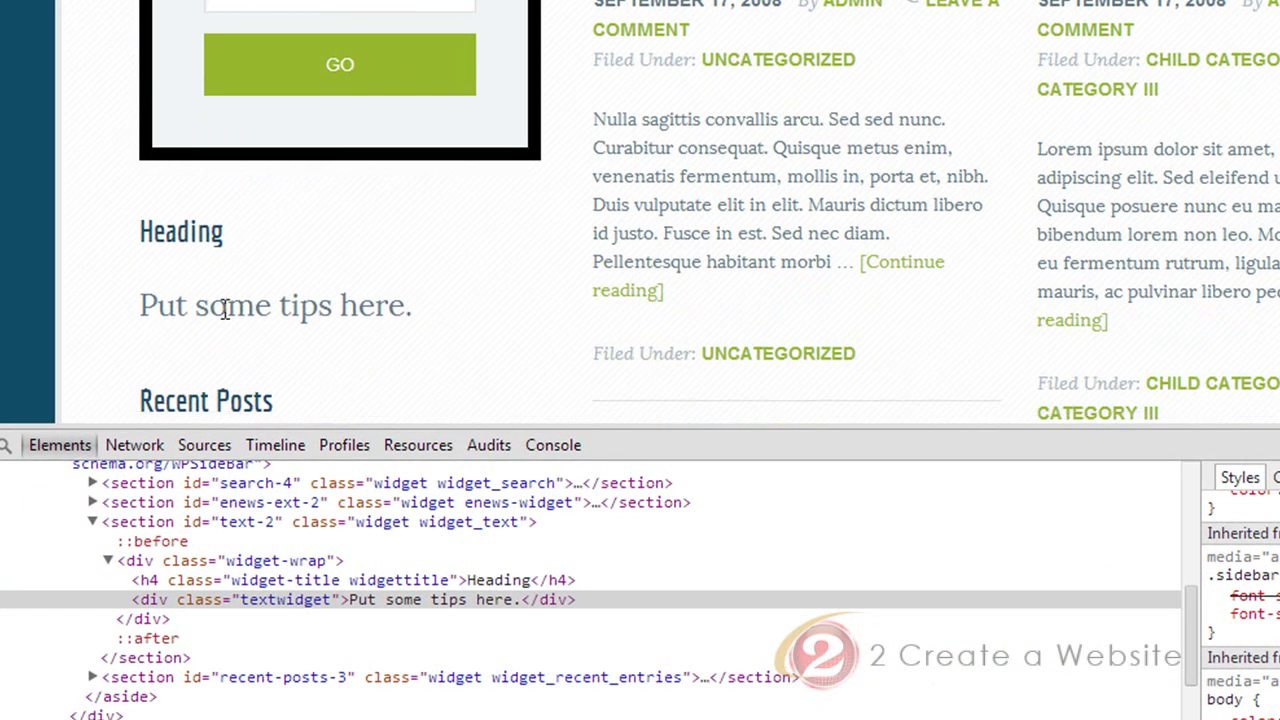
{"action": "mouse_move", "coordinate": [1240, 605]}
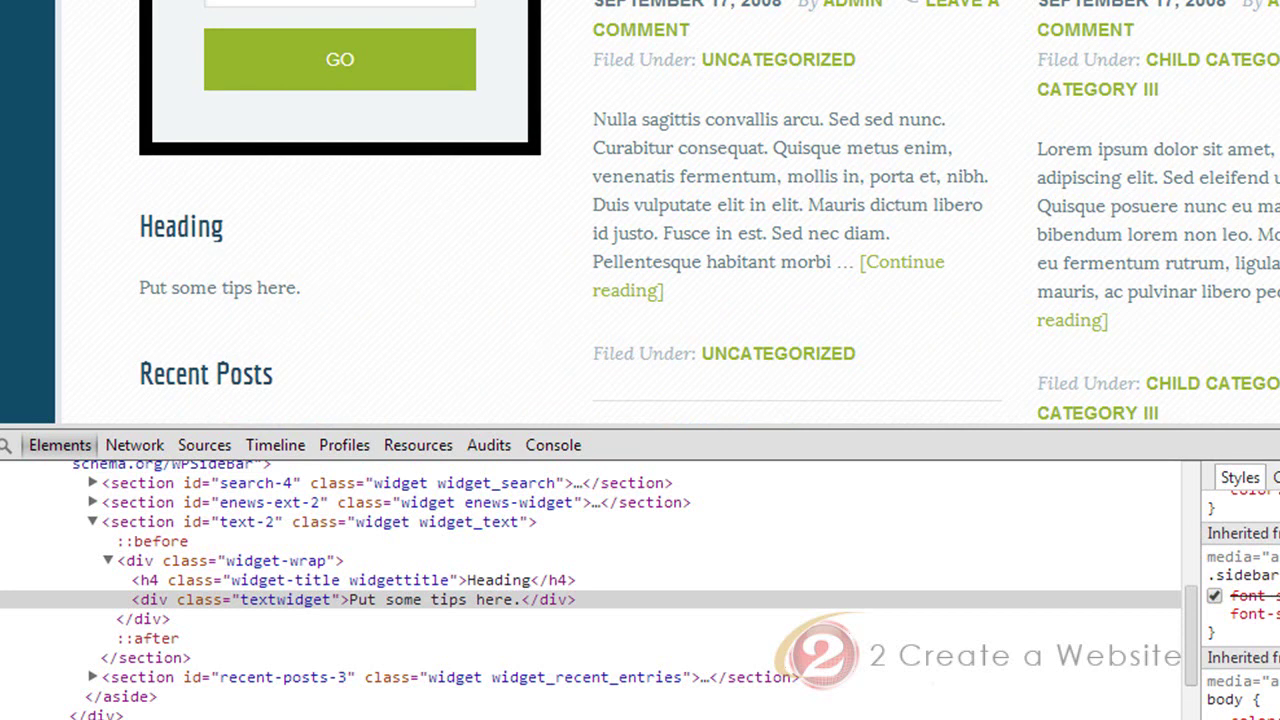
Open the theme's stylesheet for editing and find the .sidebar rule in the Sidebars section
{"action": "mouse_move", "coordinate": [88, 487]}
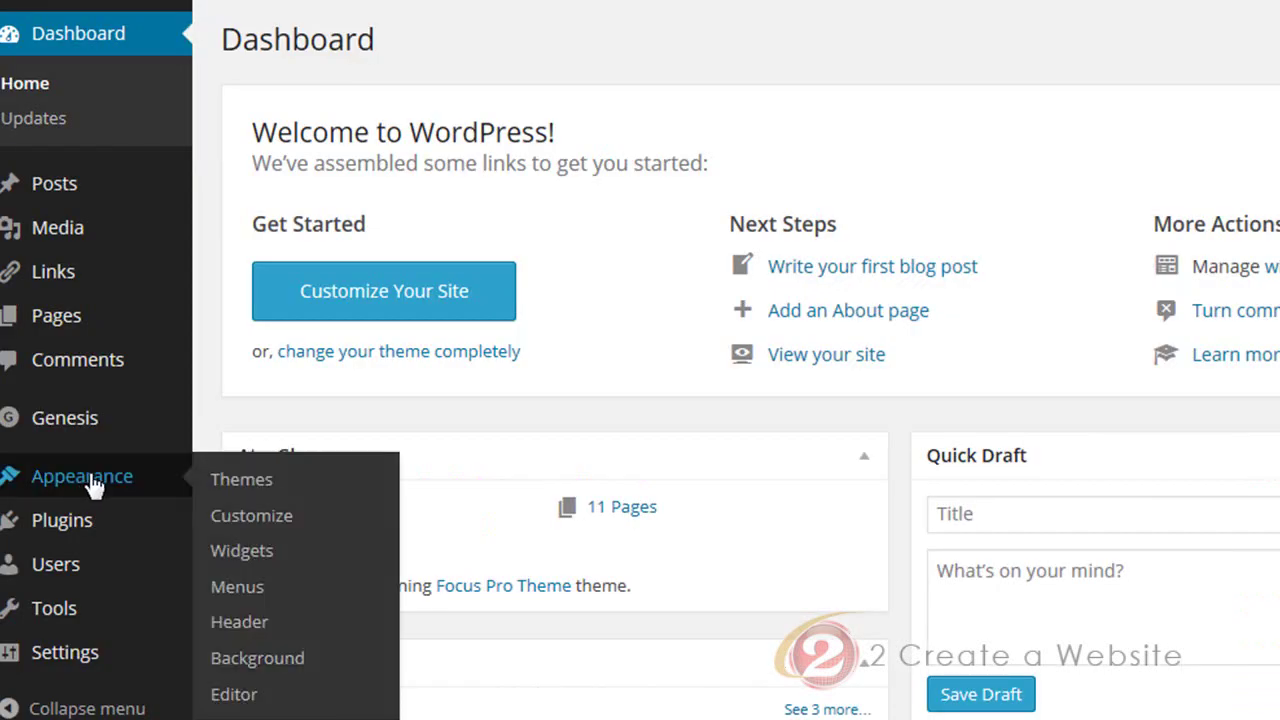
{"action": "left_click", "coordinate": [236, 696]}
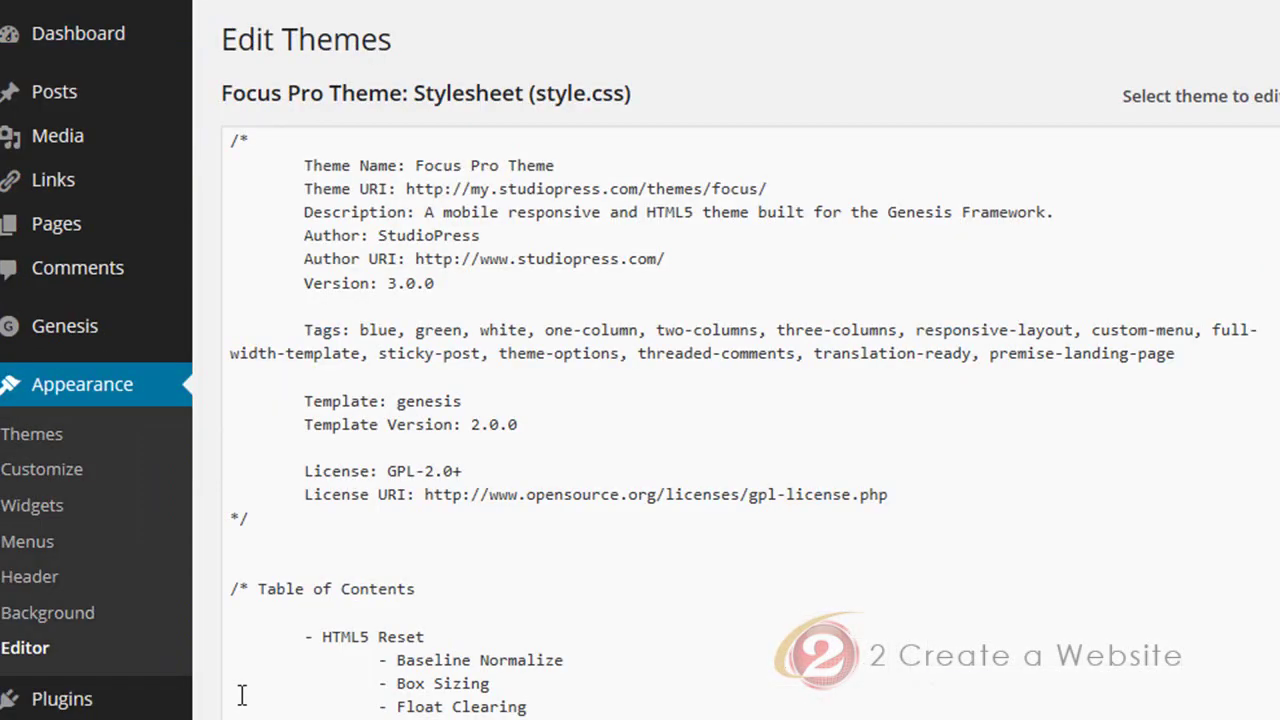
{"action": "scroll", "coordinate": [570, 287], "scroll_direction": "down", "scroll_amount": 13}
{"action": "key", "text": "ctrl+f"}
{"action": "type", "text": ".sideba"}
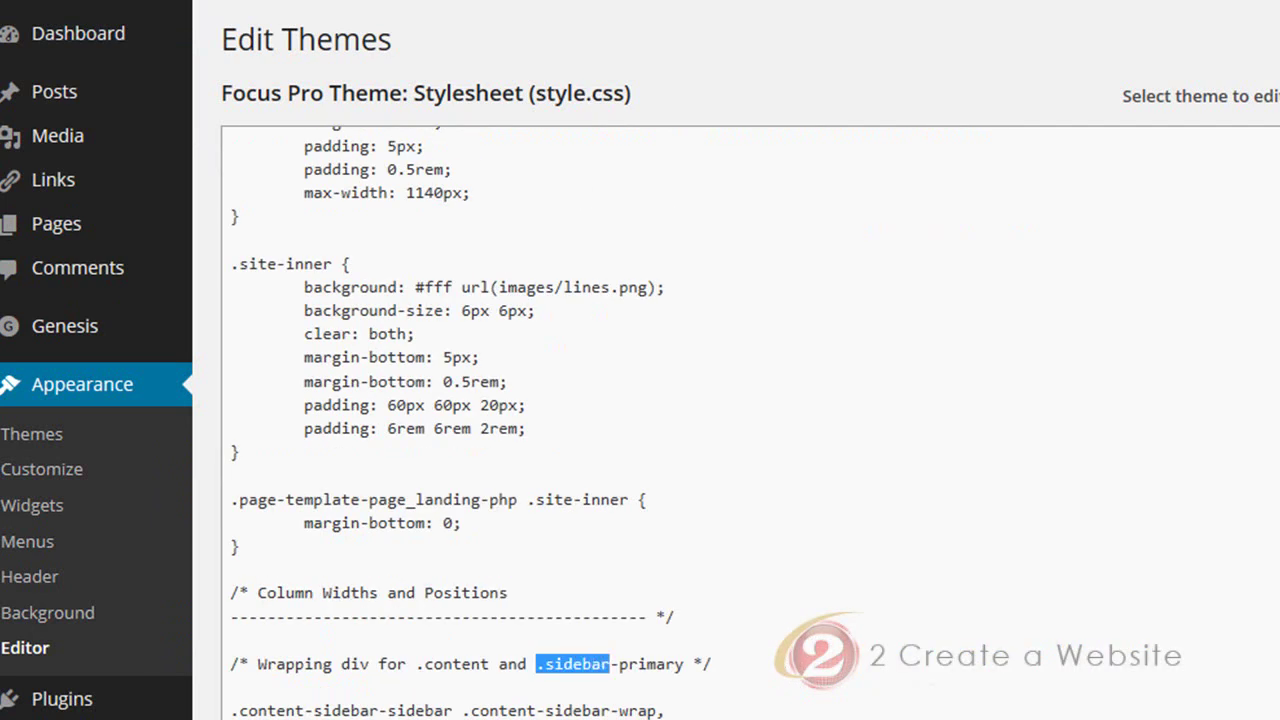
{"action": "key", "text": "Return"}
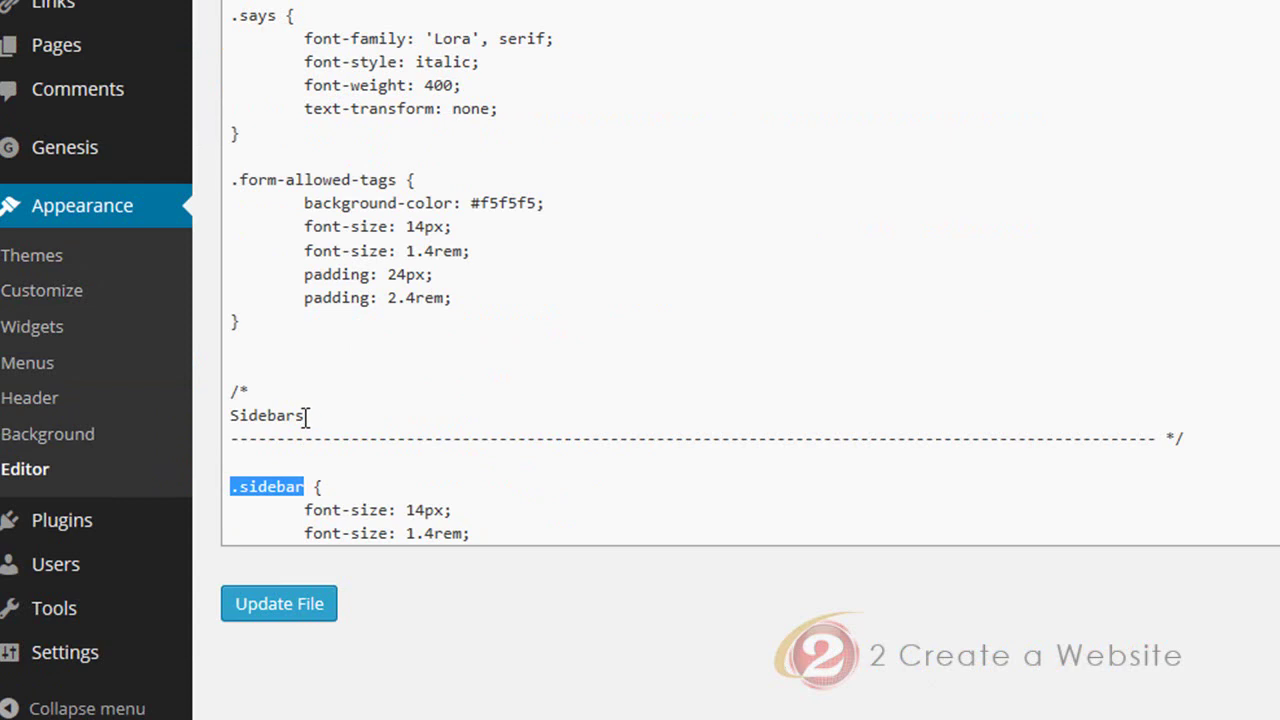
Set the .sidebar rule's rem font size to 2.4rem and save the stylesheet
{"action": "left_click", "coordinate": [242, 416]}
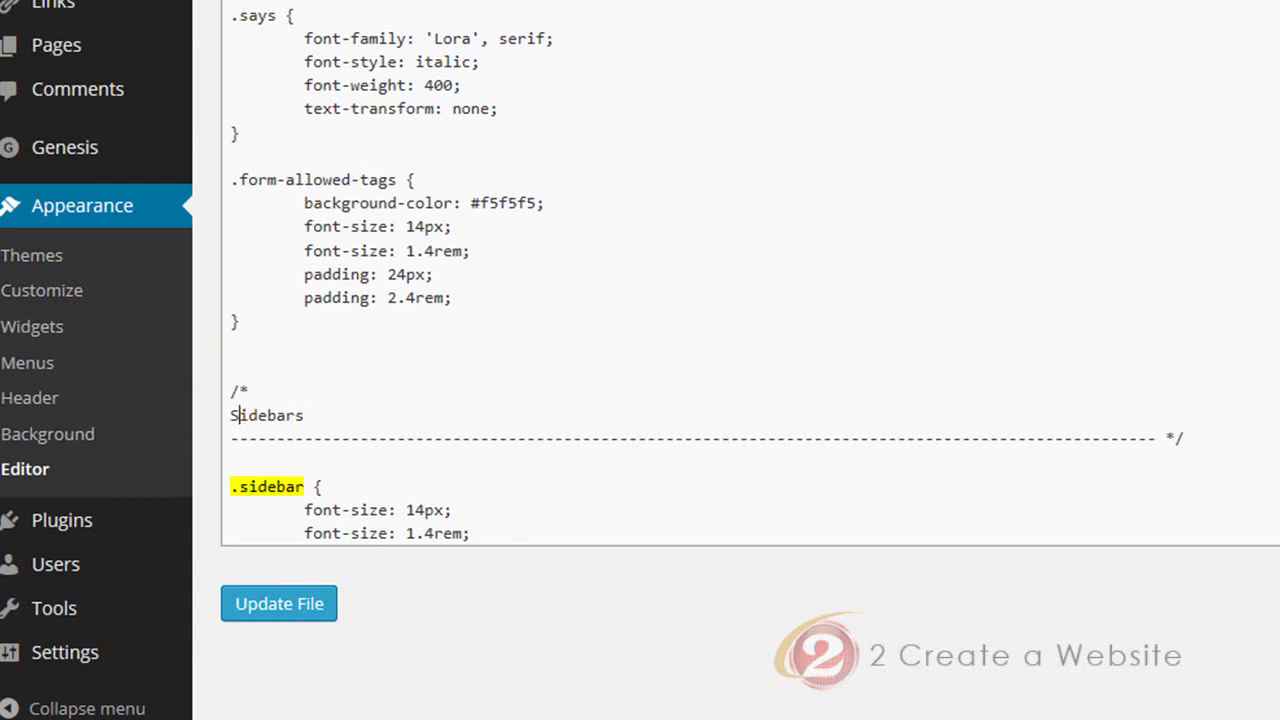
{"action": "scroll", "coordinate": [700, 300], "scroll_direction": "down", "scroll_amount": 3}
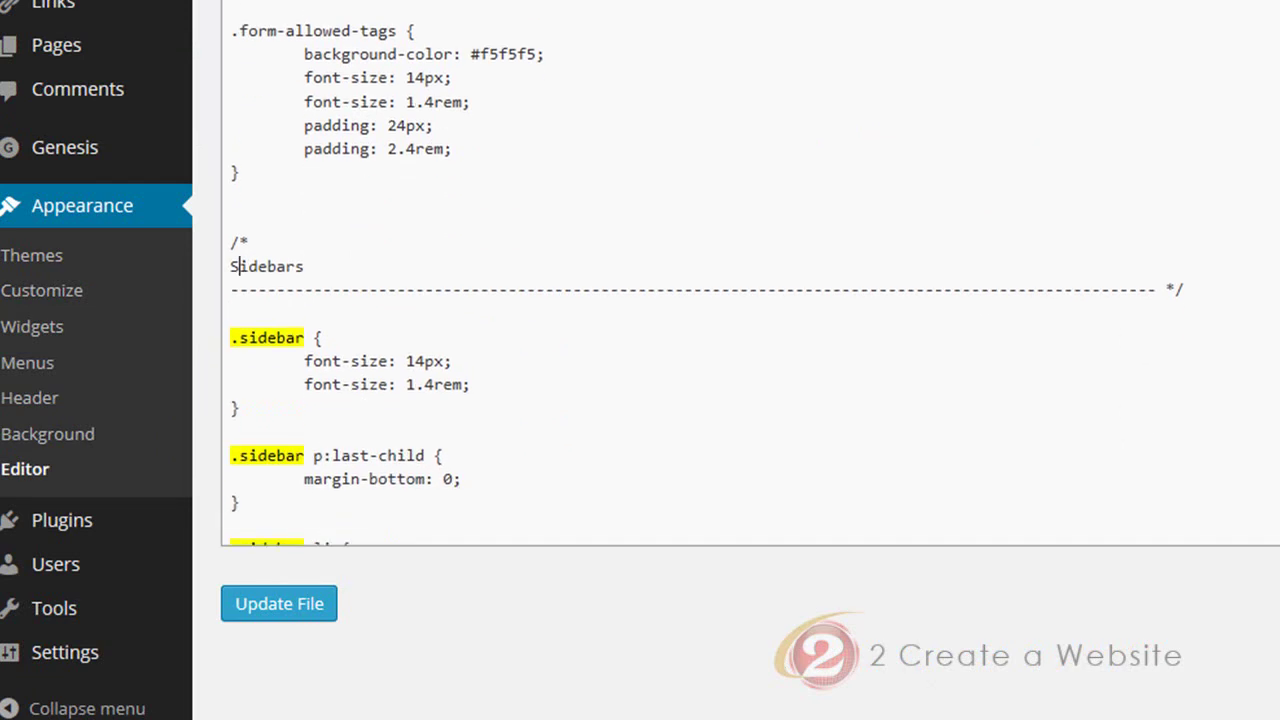
{"action": "left_click", "coordinate": [416, 385]}
{"action": "key", "text": "BackSpace"}
{"action": "type", "text": "2"}
{"action": "left_click", "coordinate": [285, 615]}
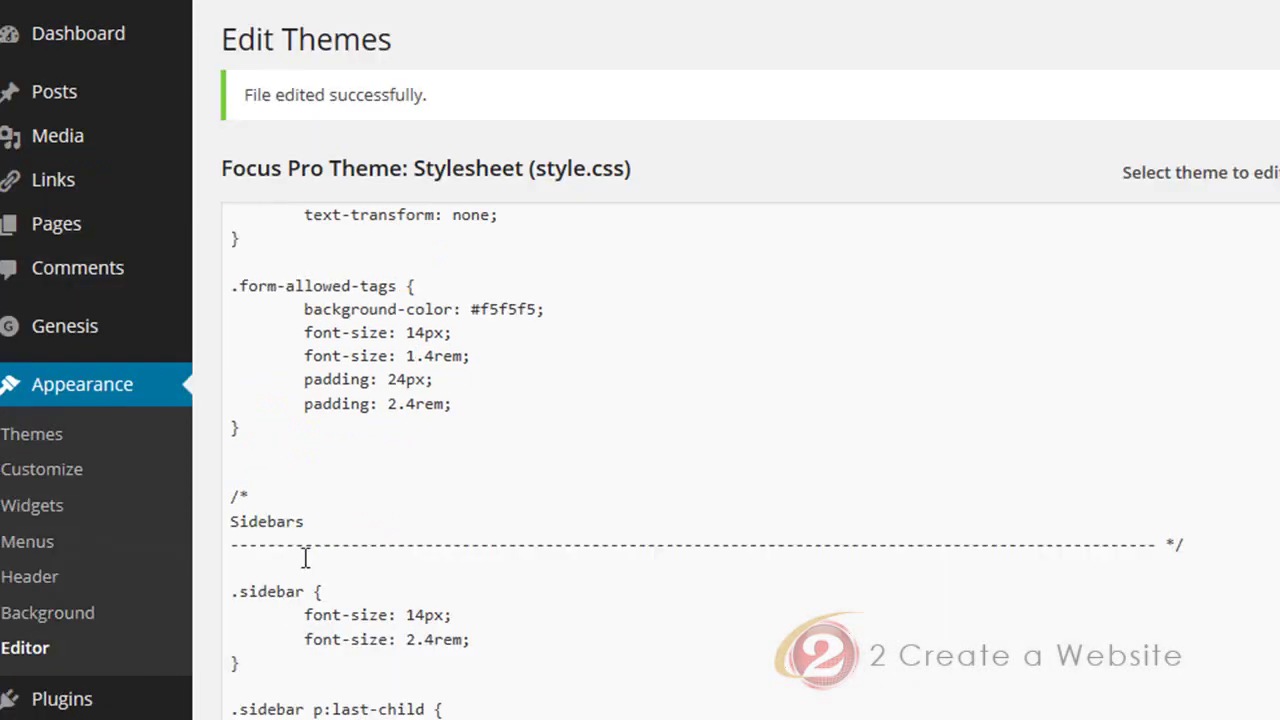
View the site's front page and check the size of the sidebar's tips text and Recent Posts links
{"action": "left_click", "coordinate": [290, 30]}
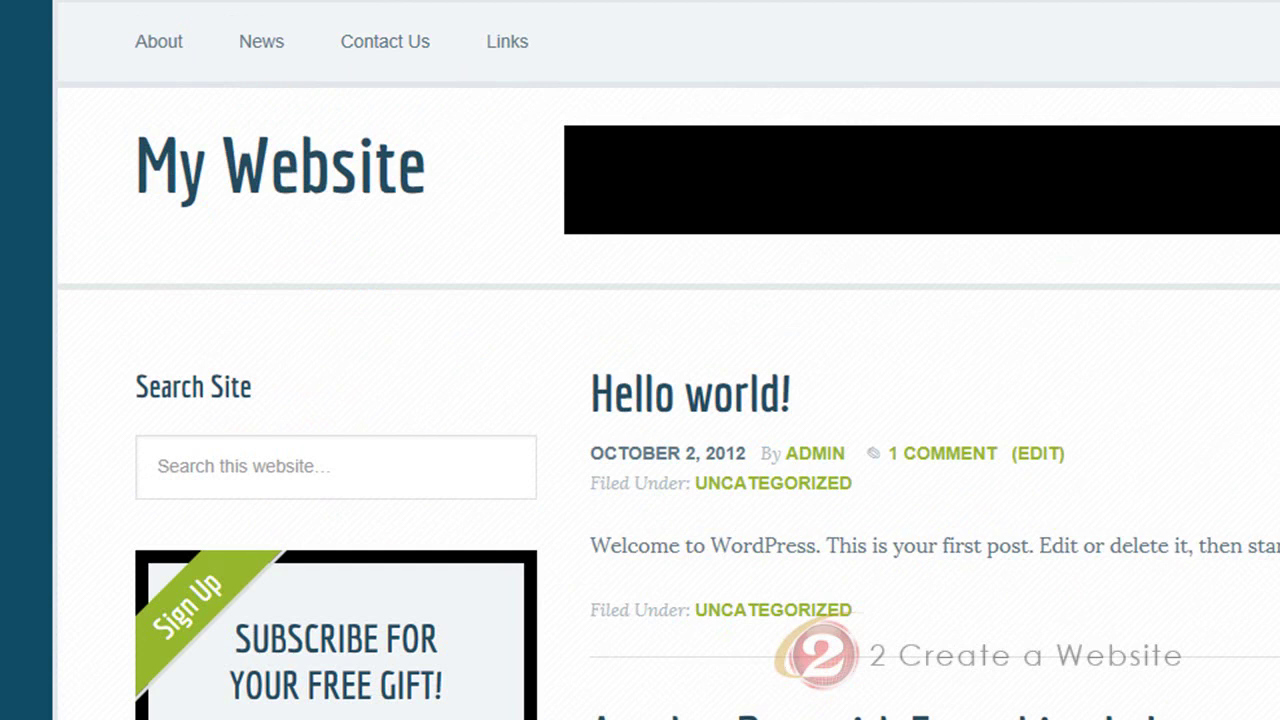
{"action": "scroll", "coordinate": [640, 360], "scroll_direction": "down", "scroll_amount": 8}
{"action": "left_click_drag", "start_coordinate": [432, 290], "coordinate": [163, 306]}
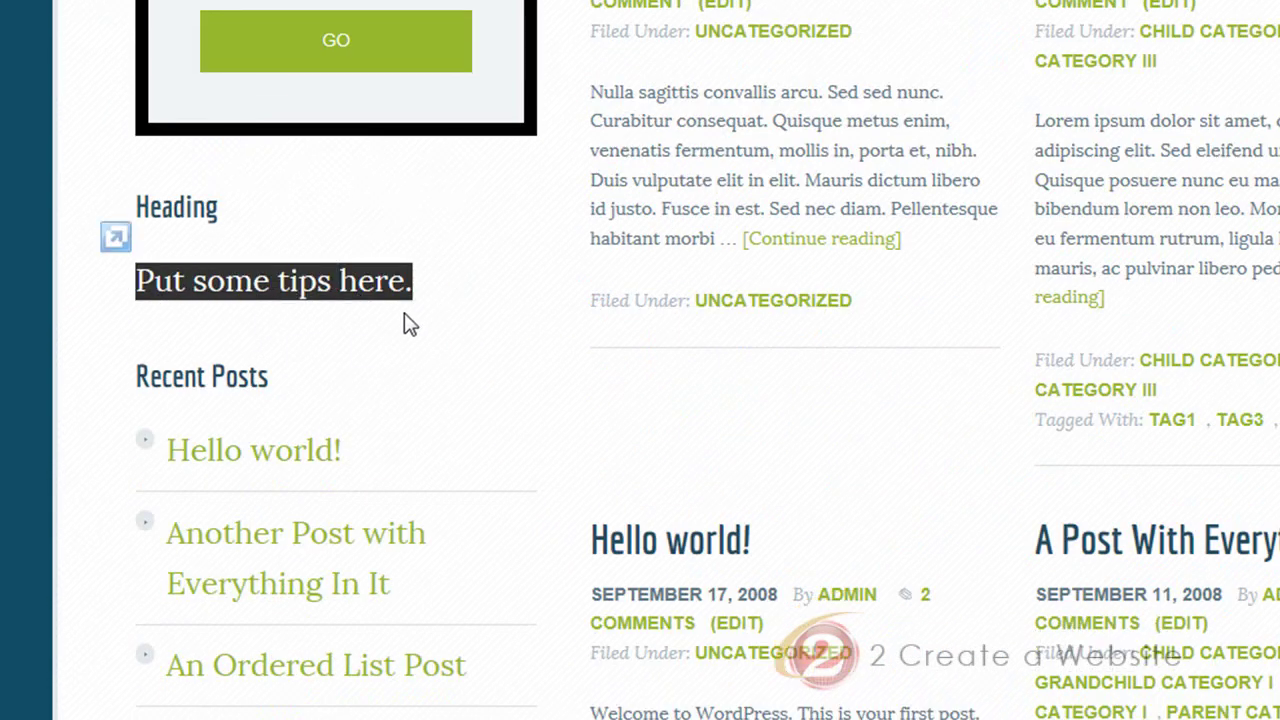
{"action": "left_click", "coordinate": [799, 200]}
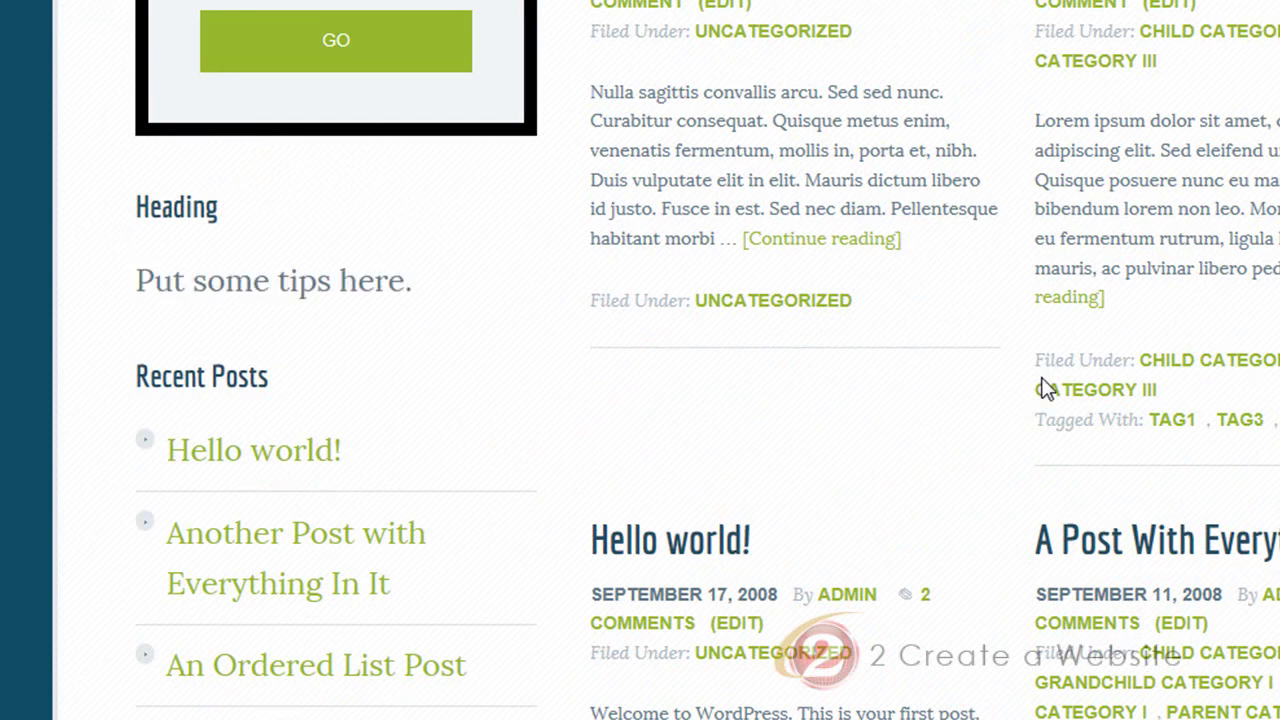
{"action": "scroll", "coordinate": [707, 360], "scroll_direction": "up", "scroll_amount": 2}
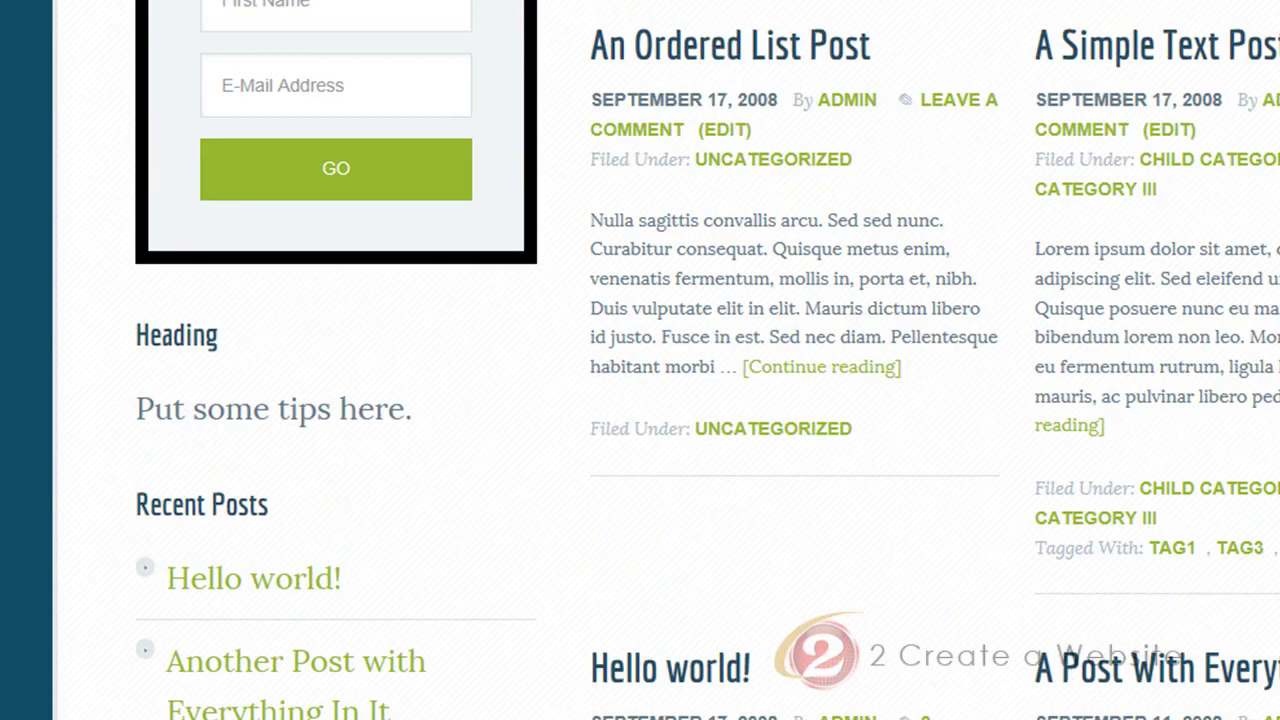
{"action": "scroll", "coordinate": [707, 360], "scroll_direction": "up", "scroll_amount": 2}
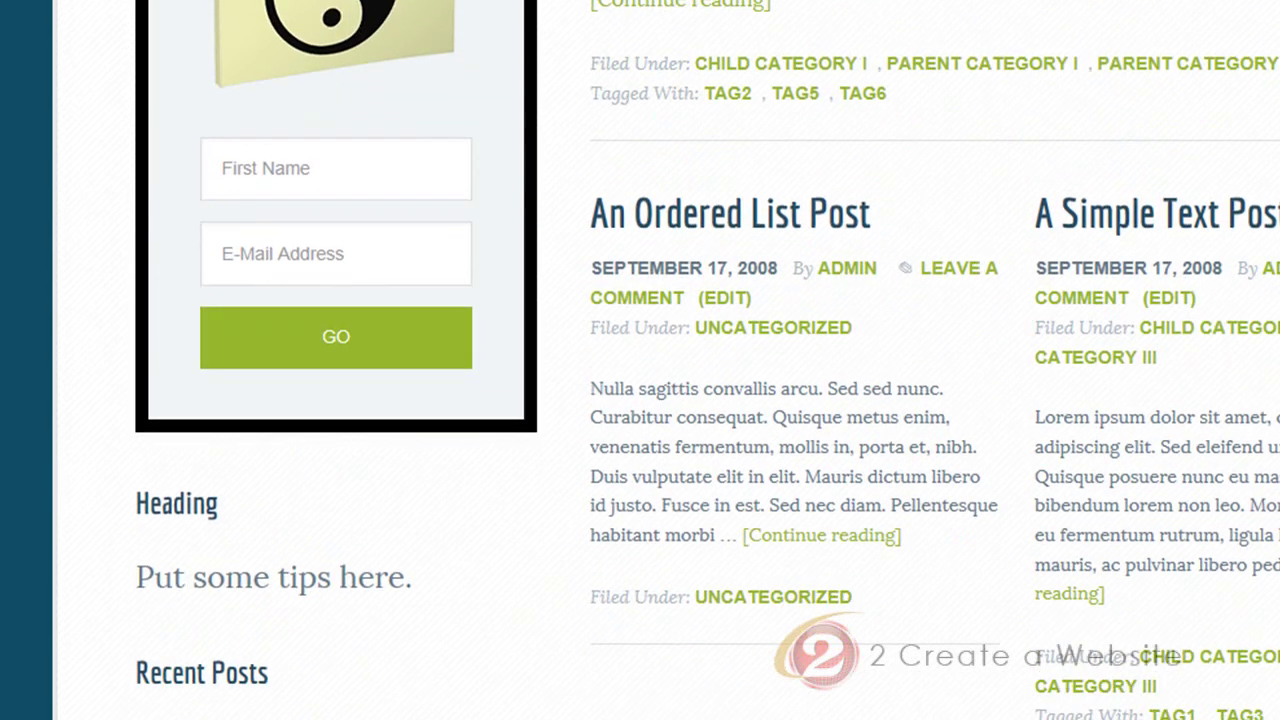
{"action": "scroll", "coordinate": [707, 360], "scroll_direction": "down", "scroll_amount": 8}
{"action": "scroll", "coordinate": [707, 360], "scroll_direction": "up", "scroll_amount": 4}
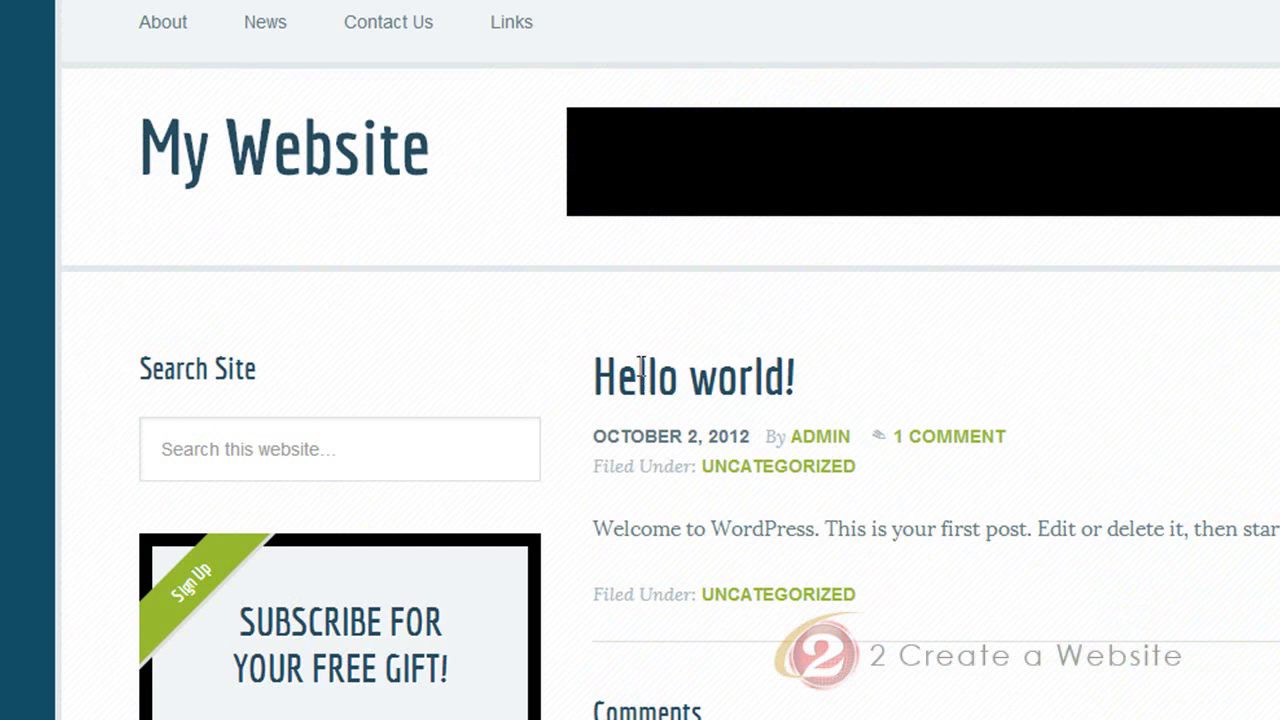
Inspect the Hello world! post title and try an 8rem font size in its .entry-title rule
{"action": "right_click", "coordinate": [641, 366]}
{"action": "left_click", "coordinate": [706, 700]}
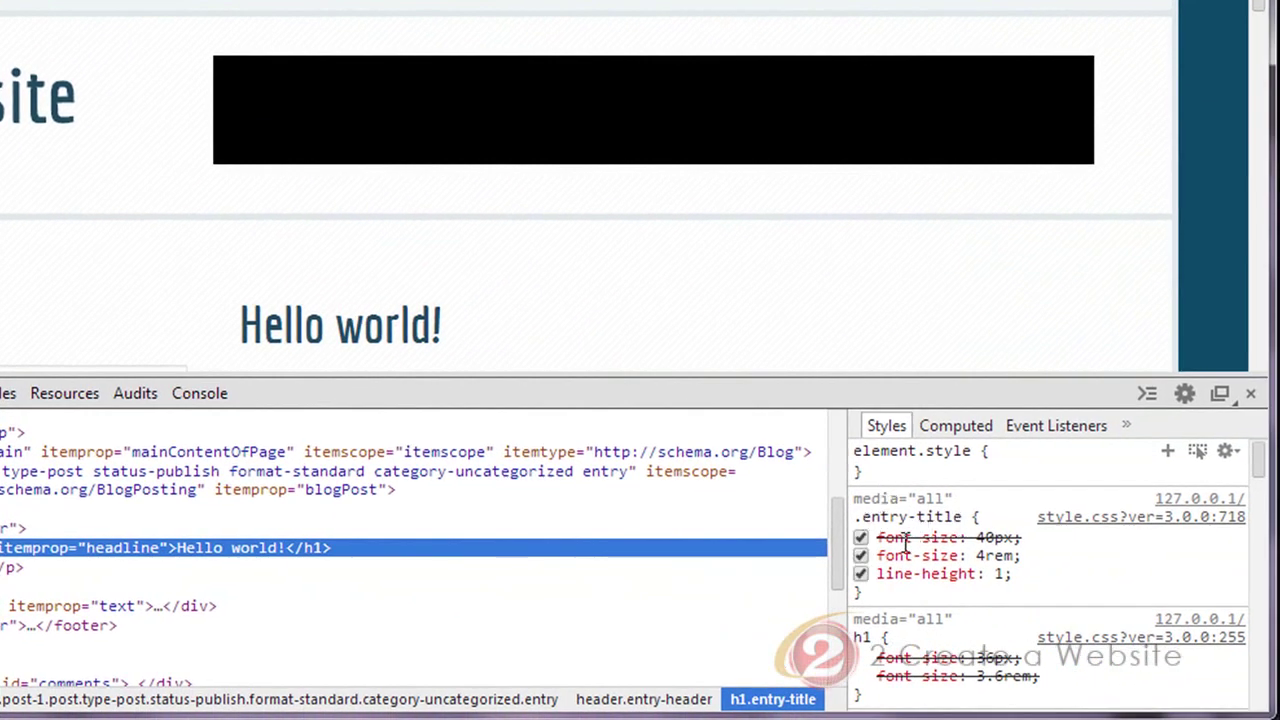
{"action": "left_click", "coordinate": [985, 556]}
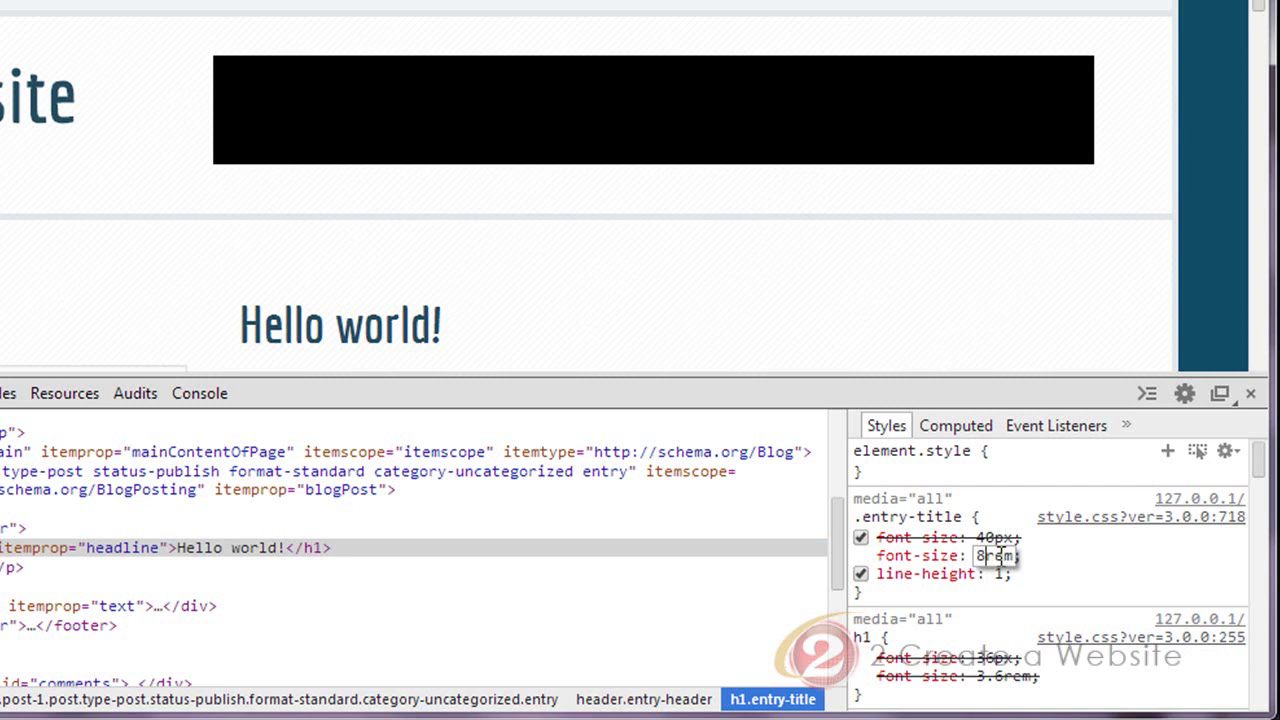
{"action": "key", "text": "BackSpace"}
{"action": "type", "text": "8"}
{"action": "key", "text": "Return"}
{"action": "scroll", "coordinate": [1262, 22], "scroll_direction": "down", "scroll_amount": 1}
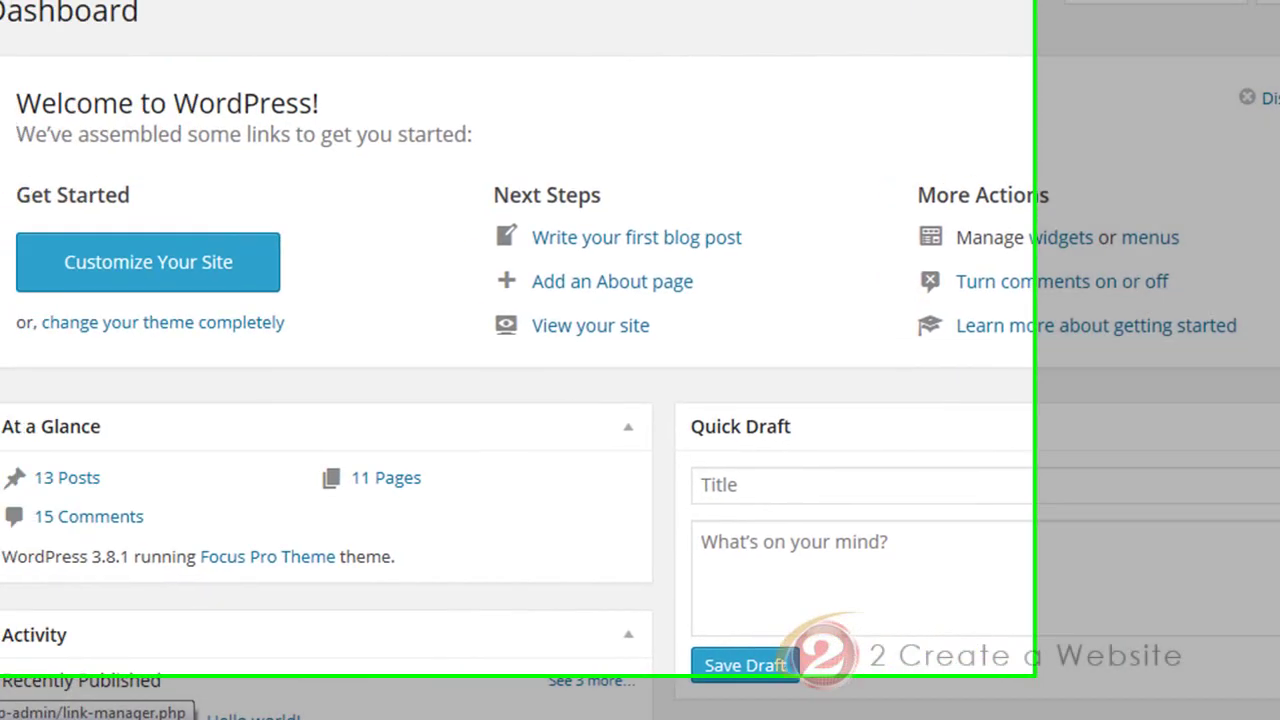
Open the Genesis Simple Edits settings, clear the Footer Credits Text and save the settings
{"action": "mouse_move", "coordinate": [65, 458]}
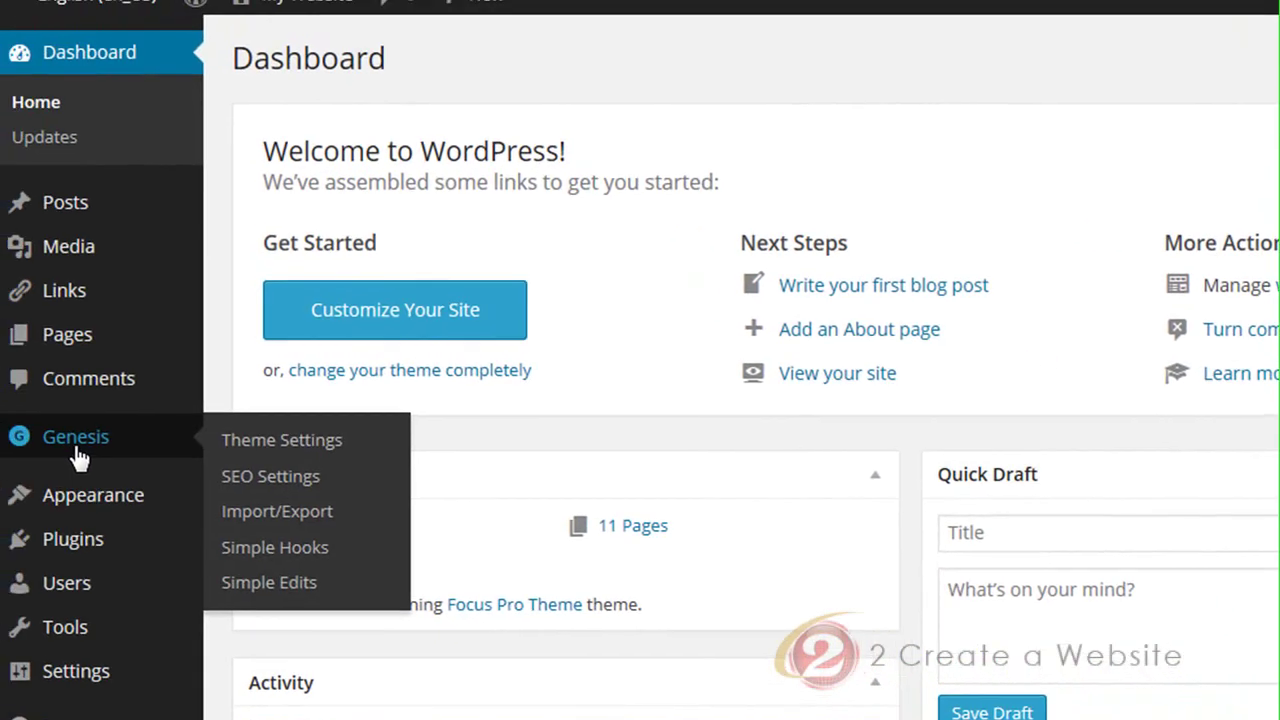
{"action": "left_click", "coordinate": [250, 584]}
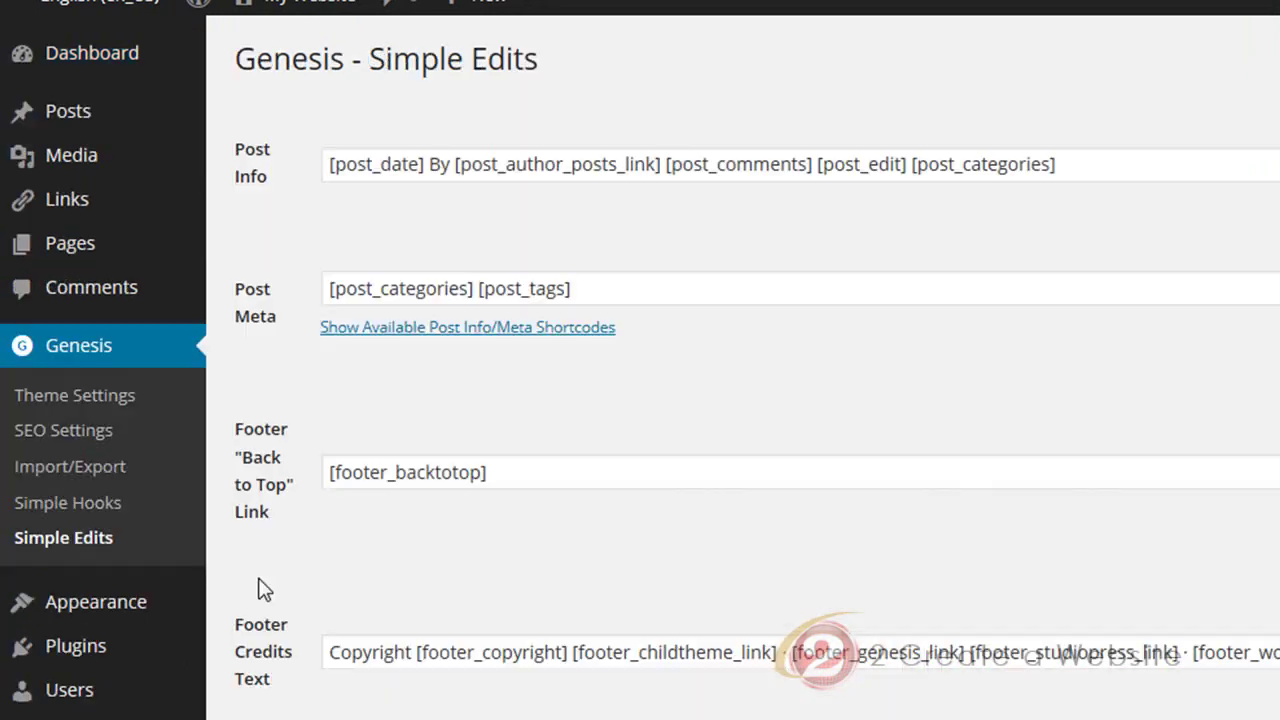
{"action": "scroll", "coordinate": [814, 544], "scroll_direction": "down", "scroll_amount": 4}
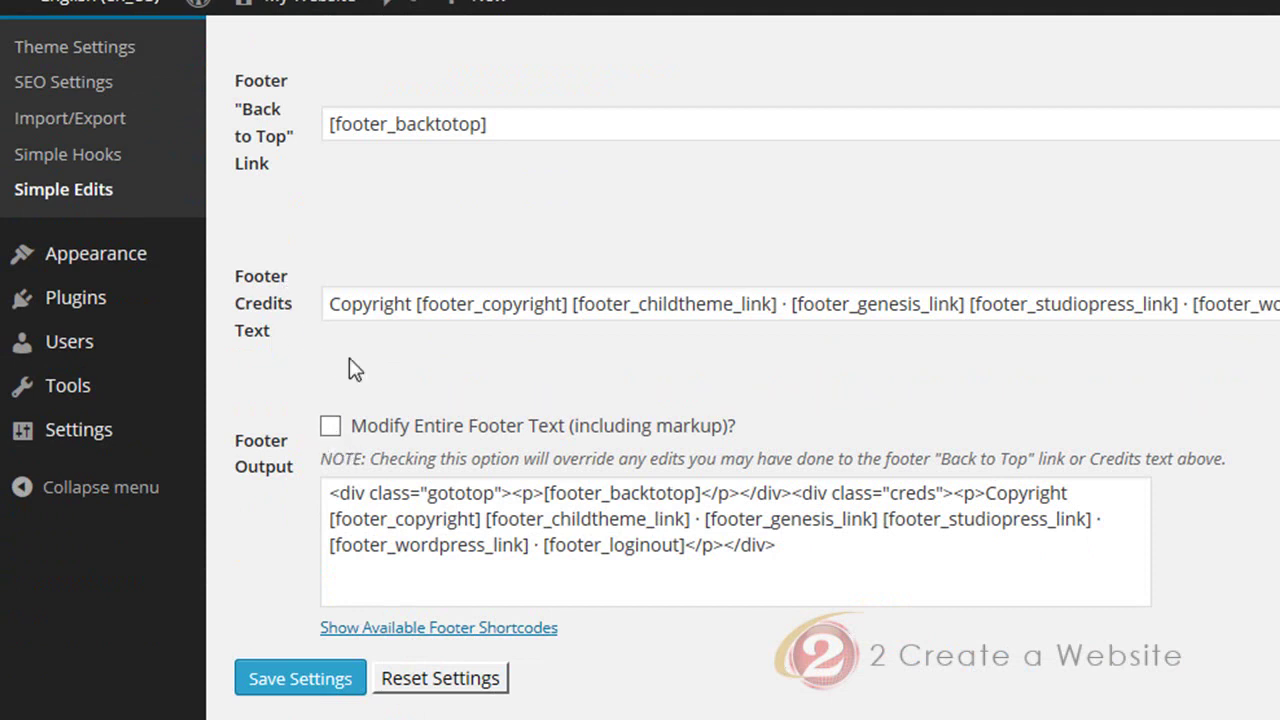
{"action": "left_click", "coordinate": [355, 304]}
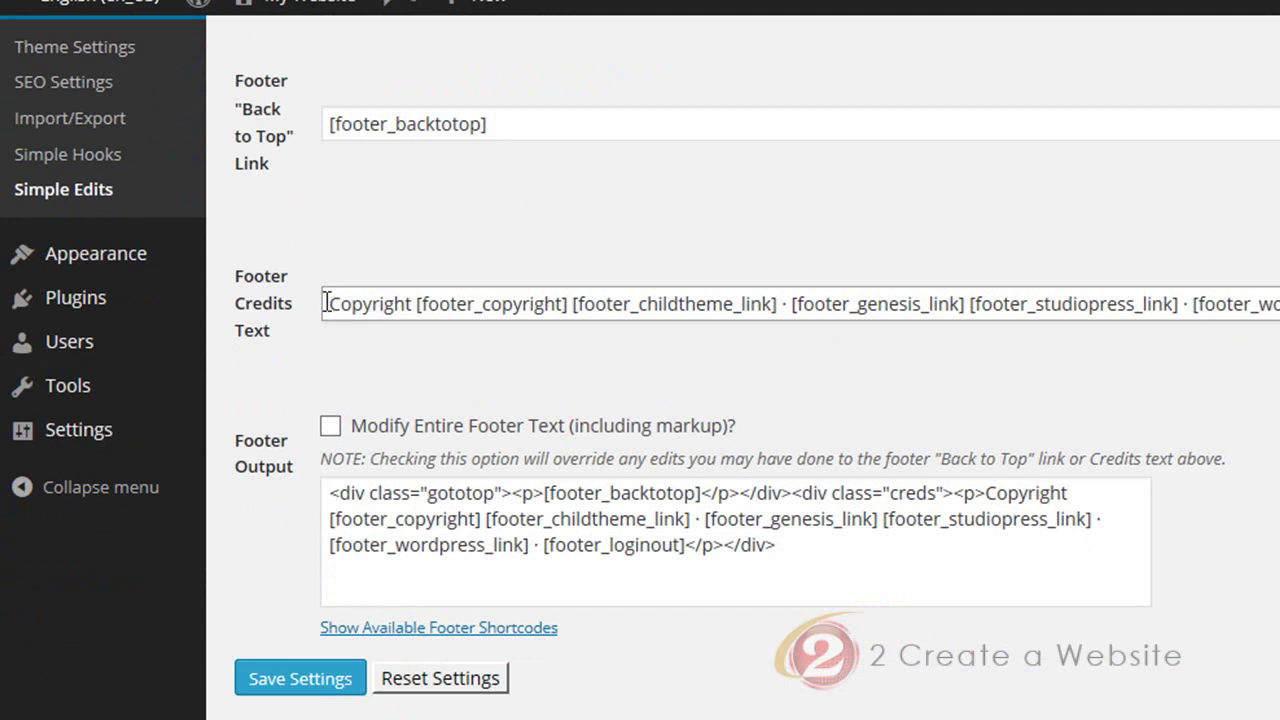
{"action": "left_click_drag", "start_coordinate": [331, 303], "coordinate": [1279, 350]}
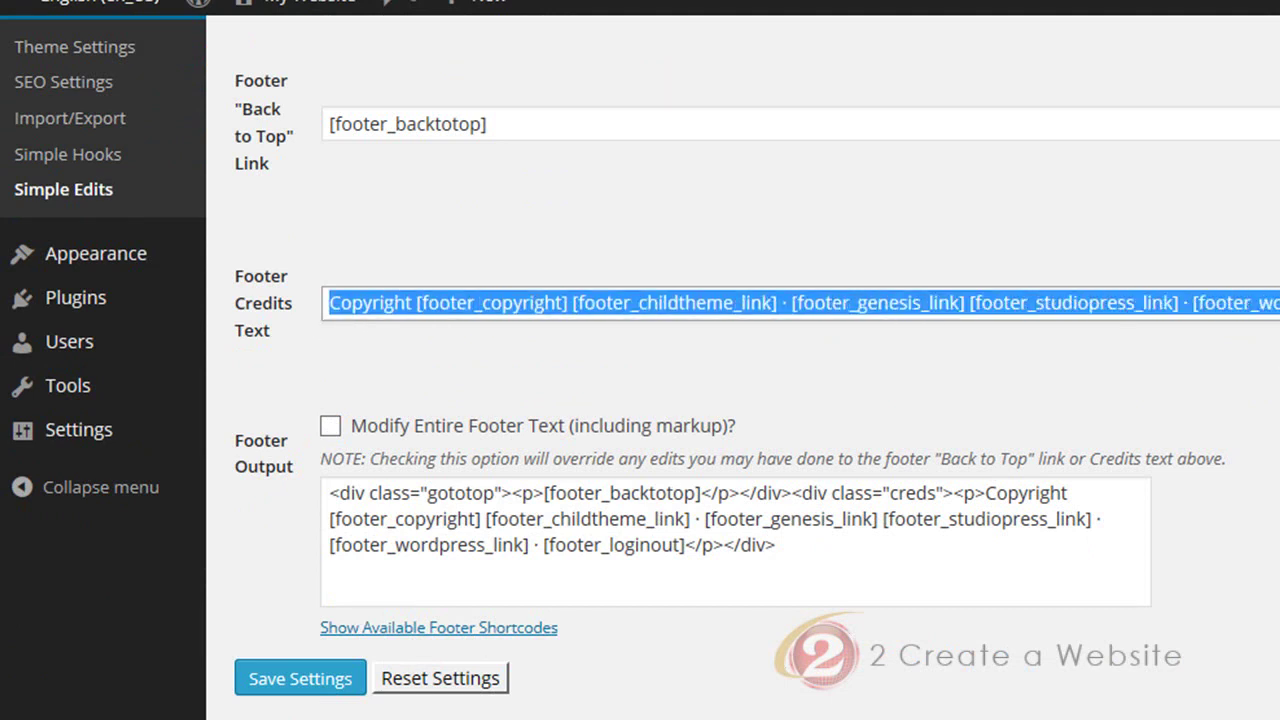
{"action": "key", "text": "Delete"}
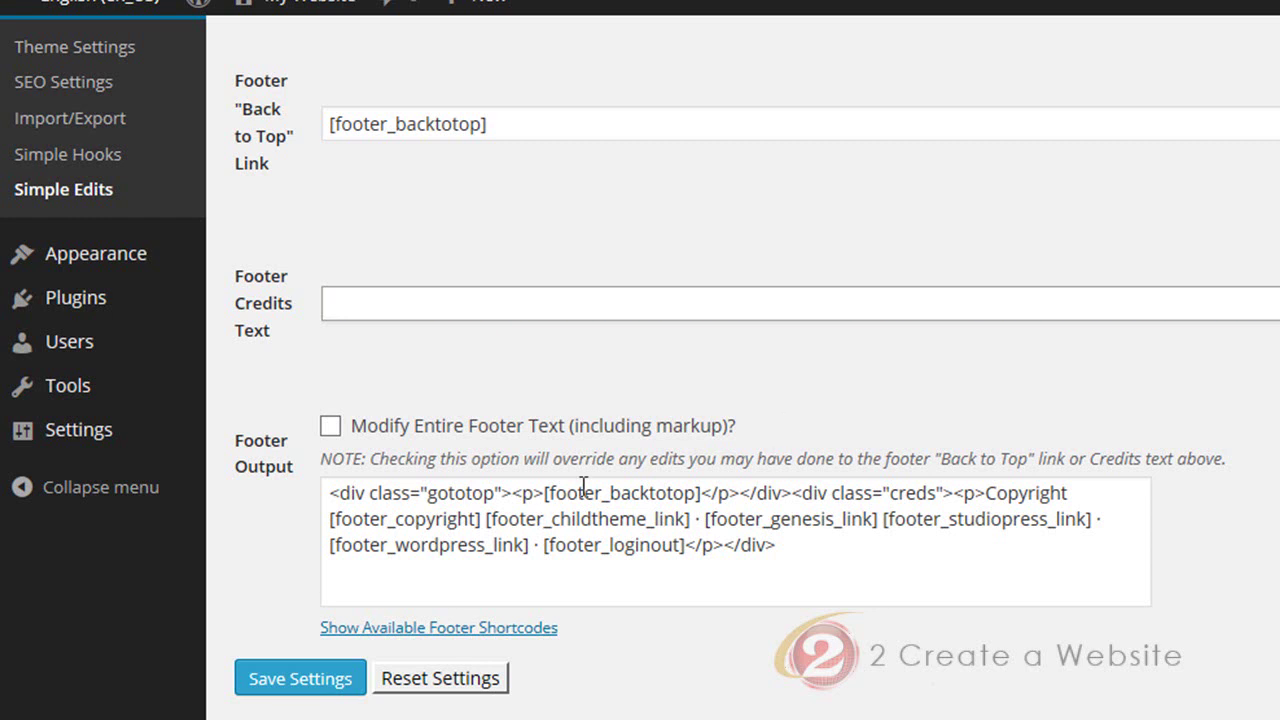
{"action": "left_click", "coordinate": [307, 675]}
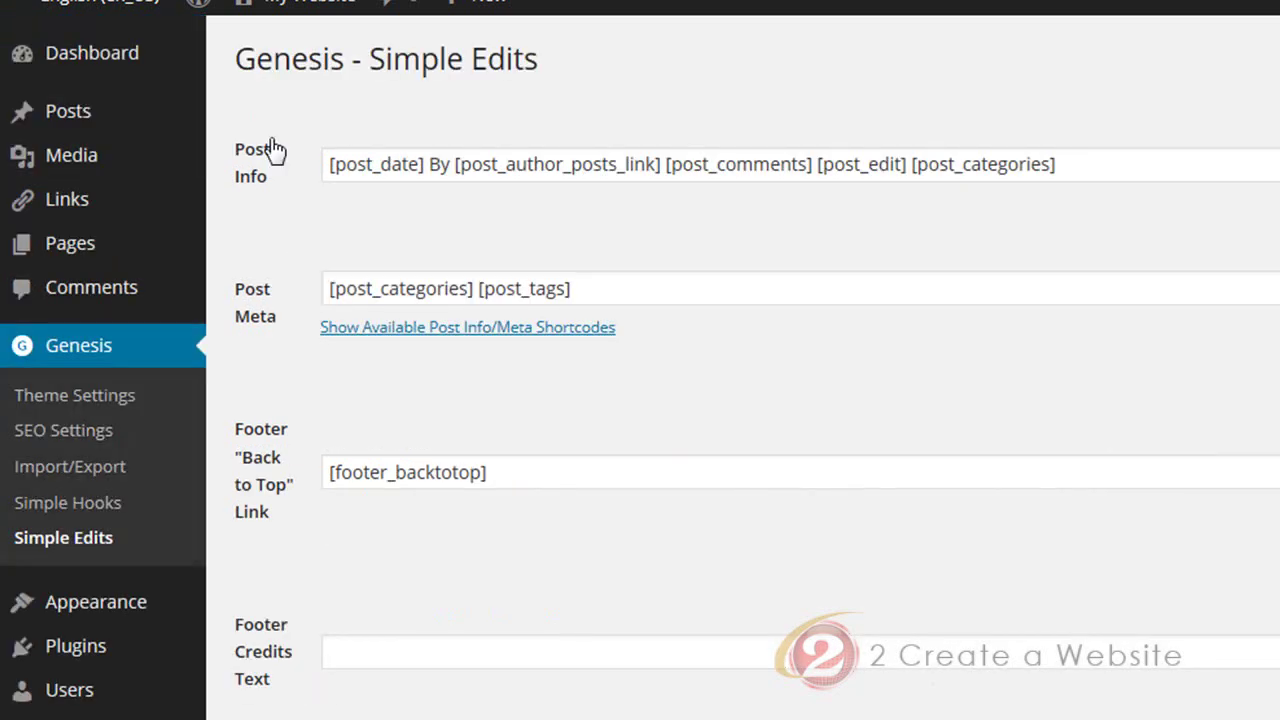
View the site's front page and check its footer with the credits text removed
{"action": "left_click", "coordinate": [290, 8]}
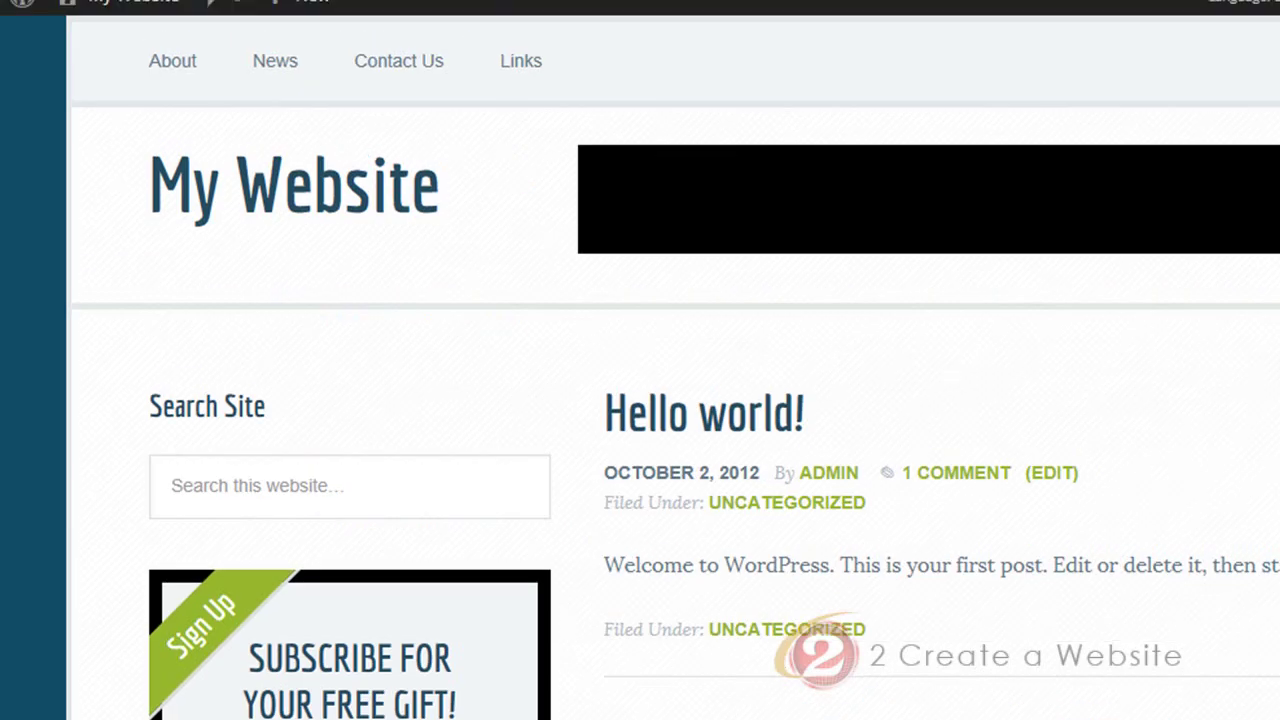
{"action": "scroll", "coordinate": [640, 360], "scroll_direction": "down", "scroll_amount": 10}
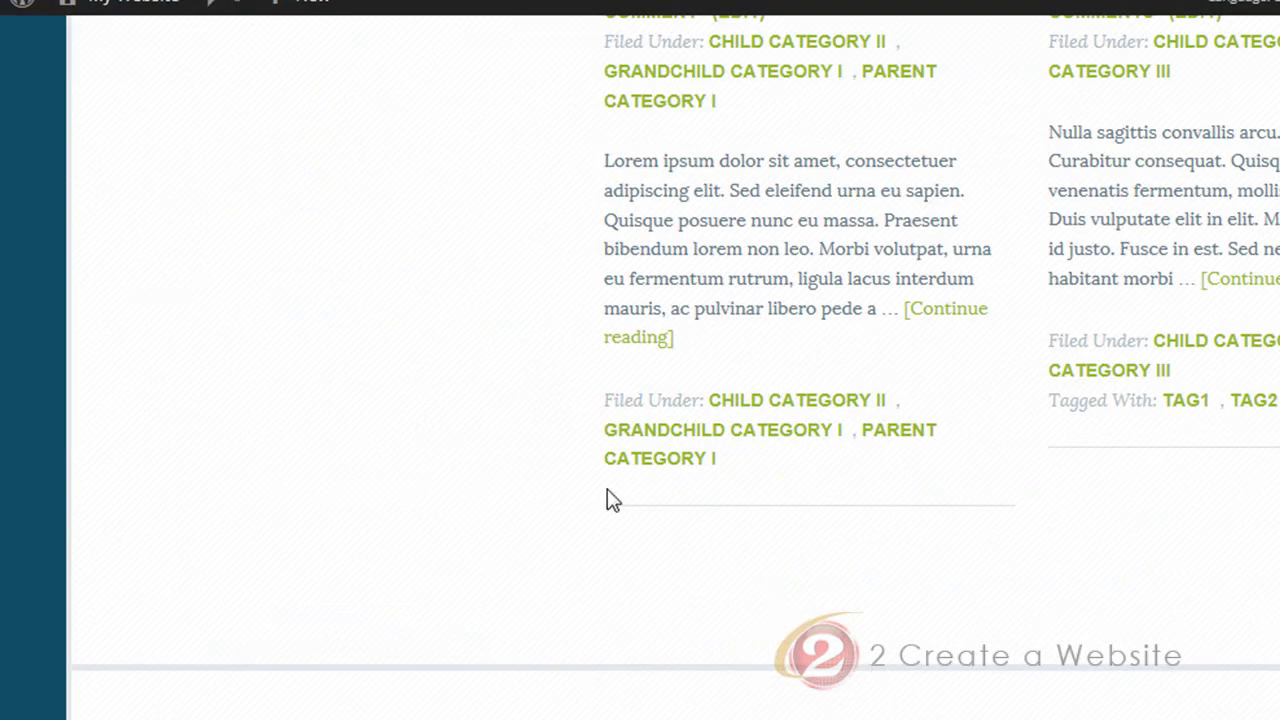
{"action": "mouse_move", "coordinate": [120, 3]}
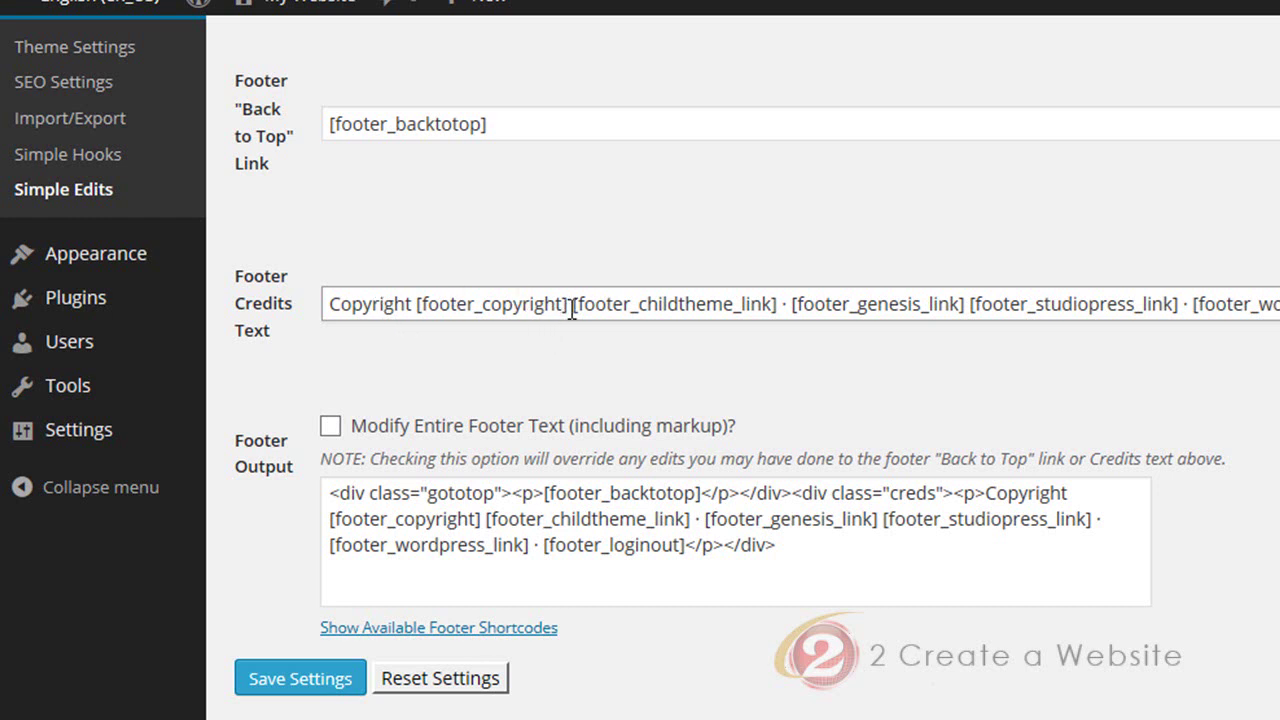
{"action": "left_click_drag", "start_coordinate": [569, 304], "coordinate": [1279, 320]}
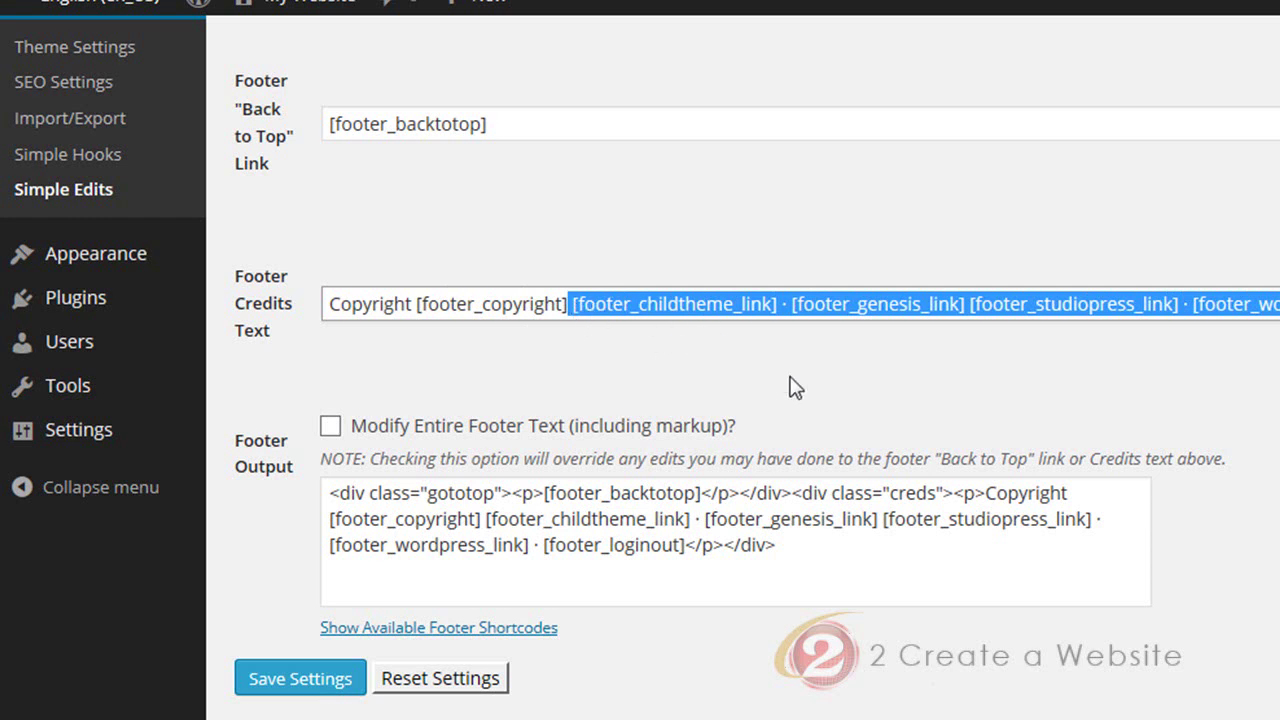
{"action": "key", "text": "BackSpace"}
{"action": "type", "text": "<a href"}
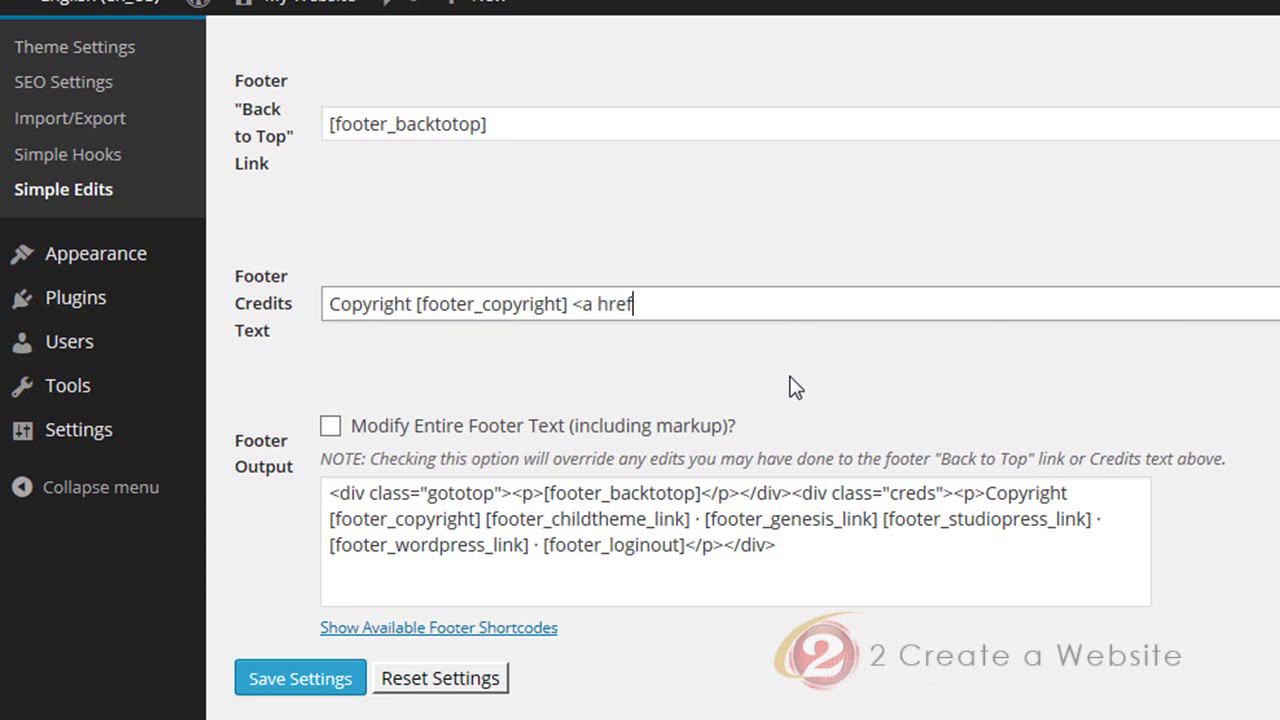
{"action": "type", "text": "=\"http://www.google.com\">Goog"}
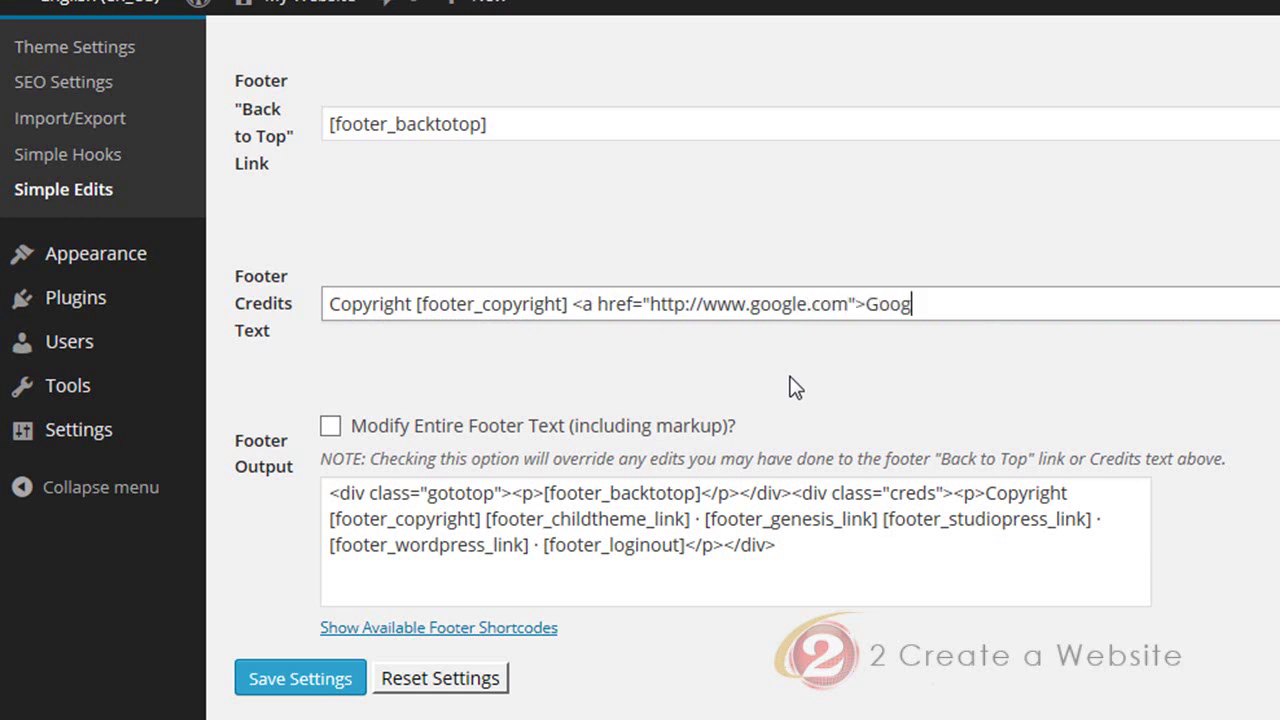
{"action": "type", "text": "le</a>"}
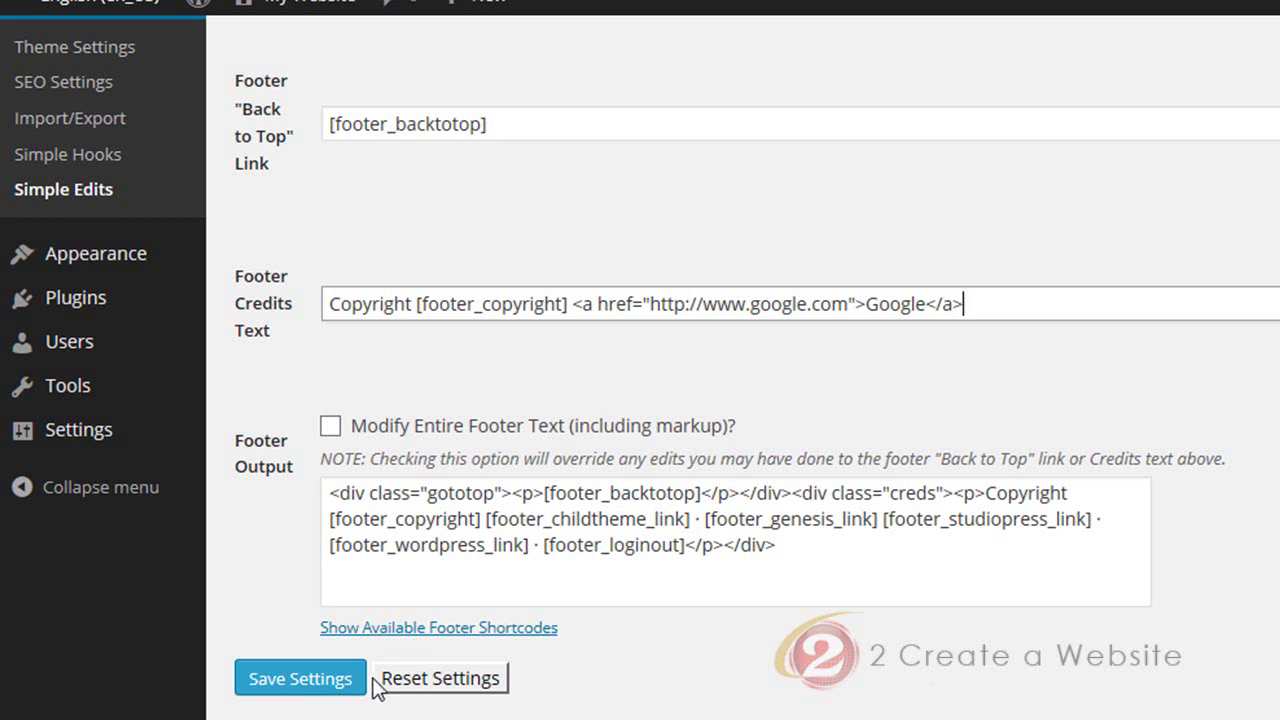
{"action": "left_click", "coordinate": [299, 677]}
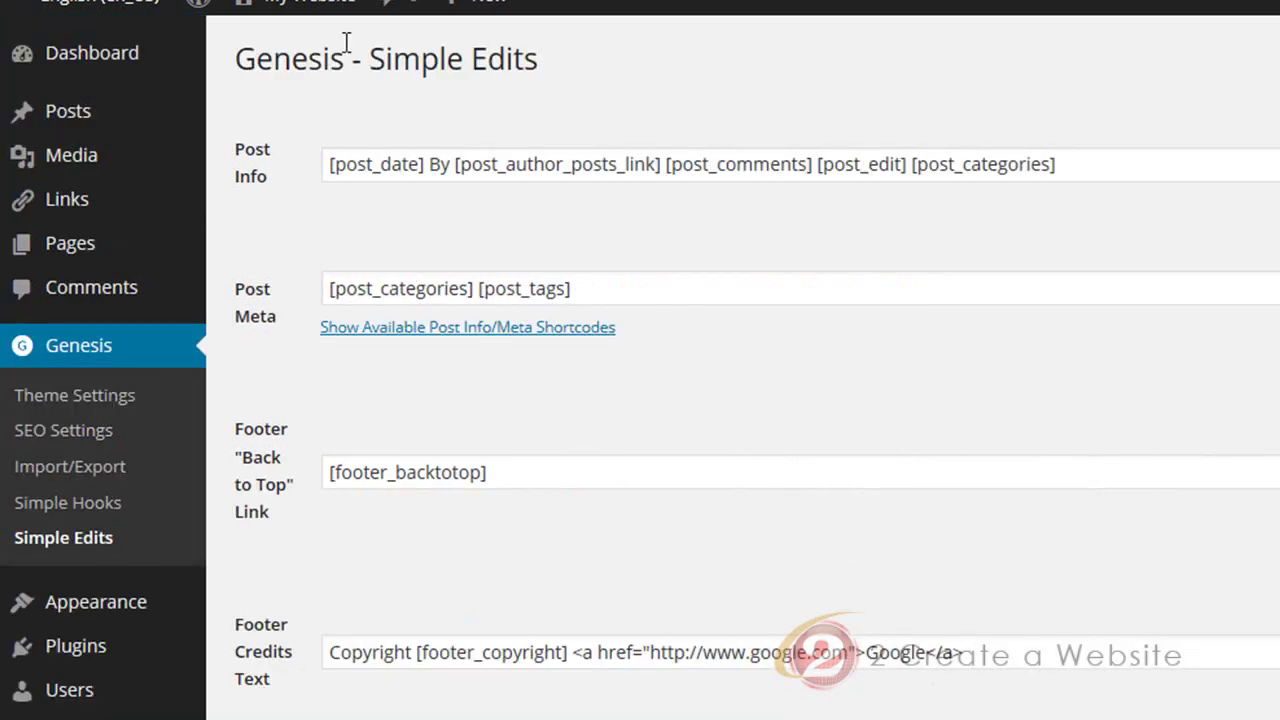
View the site's front page and check the Google link in the footer credits
{"action": "left_click", "coordinate": [317, 9]}
{"action": "scroll", "coordinate": [640, 360], "scroll_direction": "down", "scroll_amount": 15}
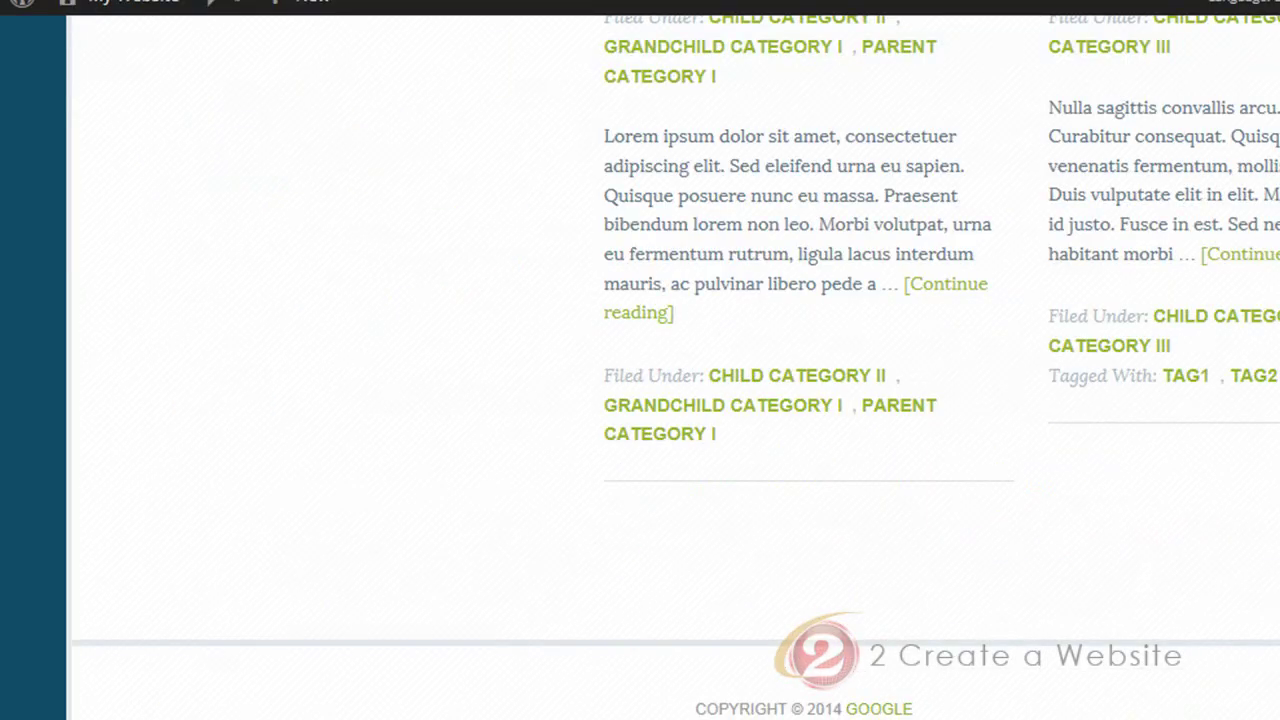
{"action": "mouse_move", "coordinate": [22, 5]}
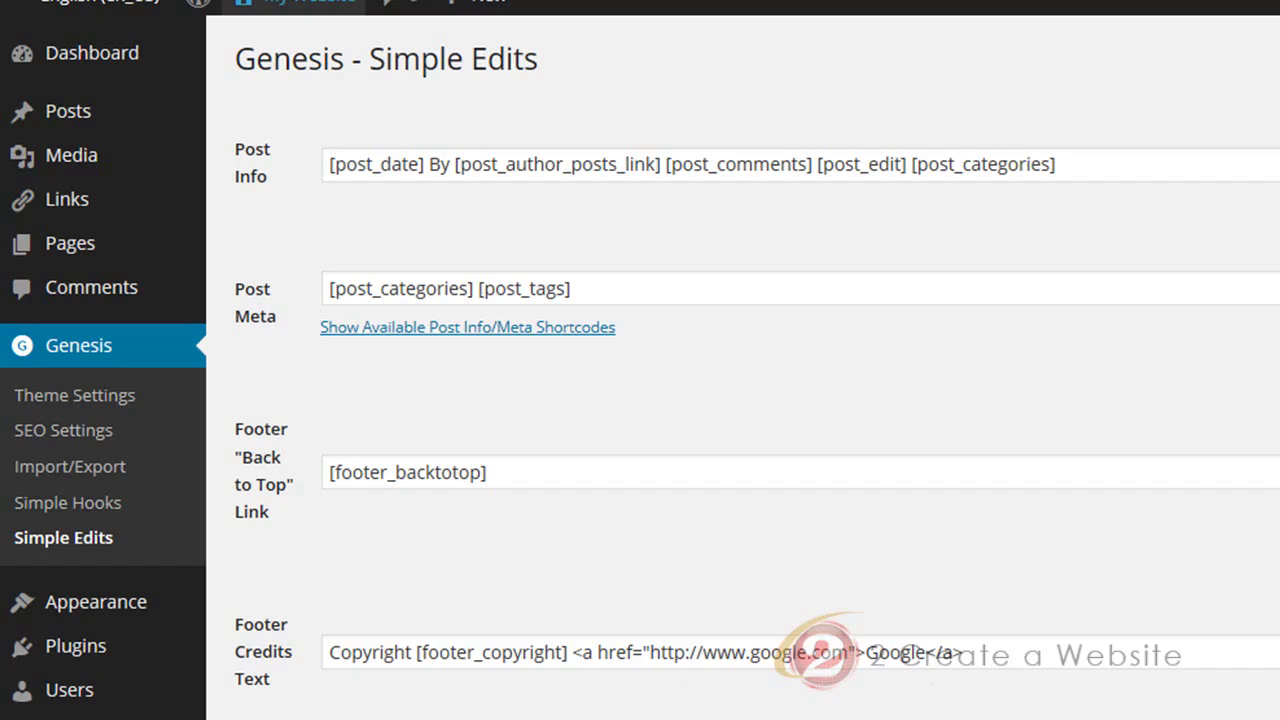
Enable modifying the entire footer text, select the Footer Output markup, disable the option again and save the settings
{"action": "scroll", "coordinate": [906, 405], "scroll_direction": "down", "scroll_amount": 3}
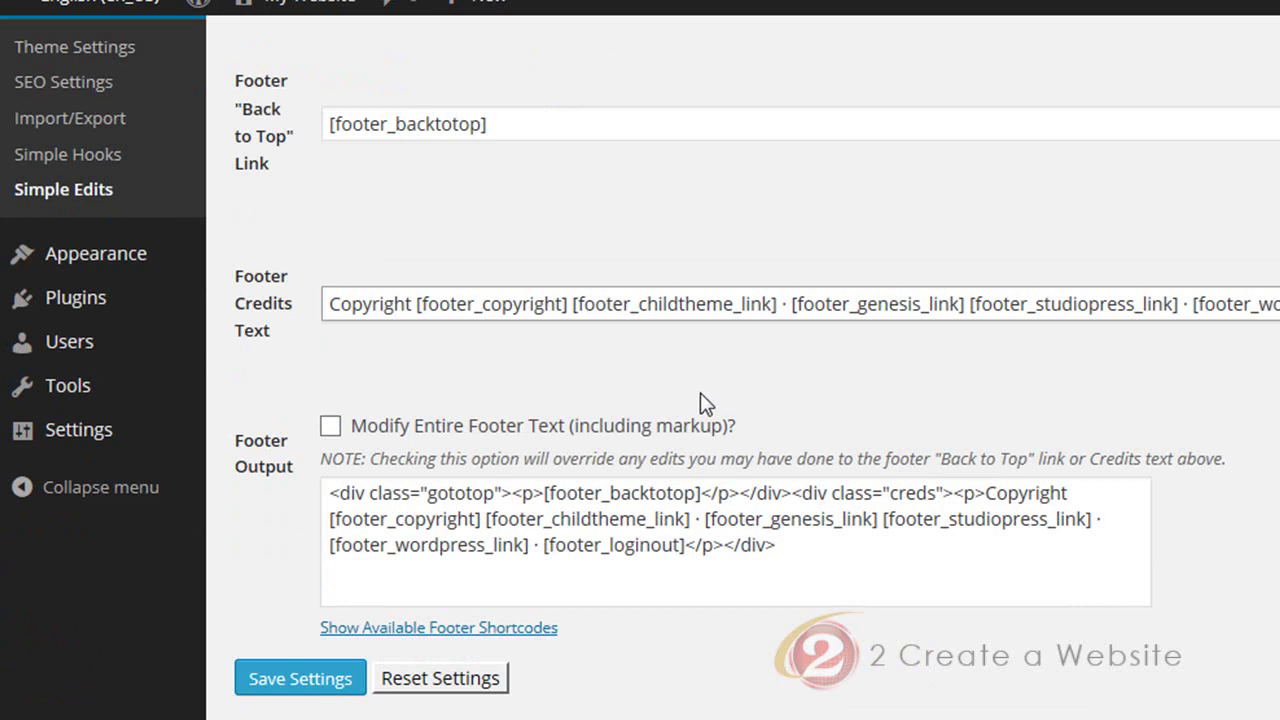
{"action": "scroll", "coordinate": [650, 388], "scroll_direction": "up", "scroll_amount": 3}
{"action": "scroll", "coordinate": [810, 358], "scroll_direction": "down", "scroll_amount": 4}
{"action": "left_click", "coordinate": [331, 429]}
{"action": "left_click_drag", "start_coordinate": [777, 555], "coordinate": [296, 486]}
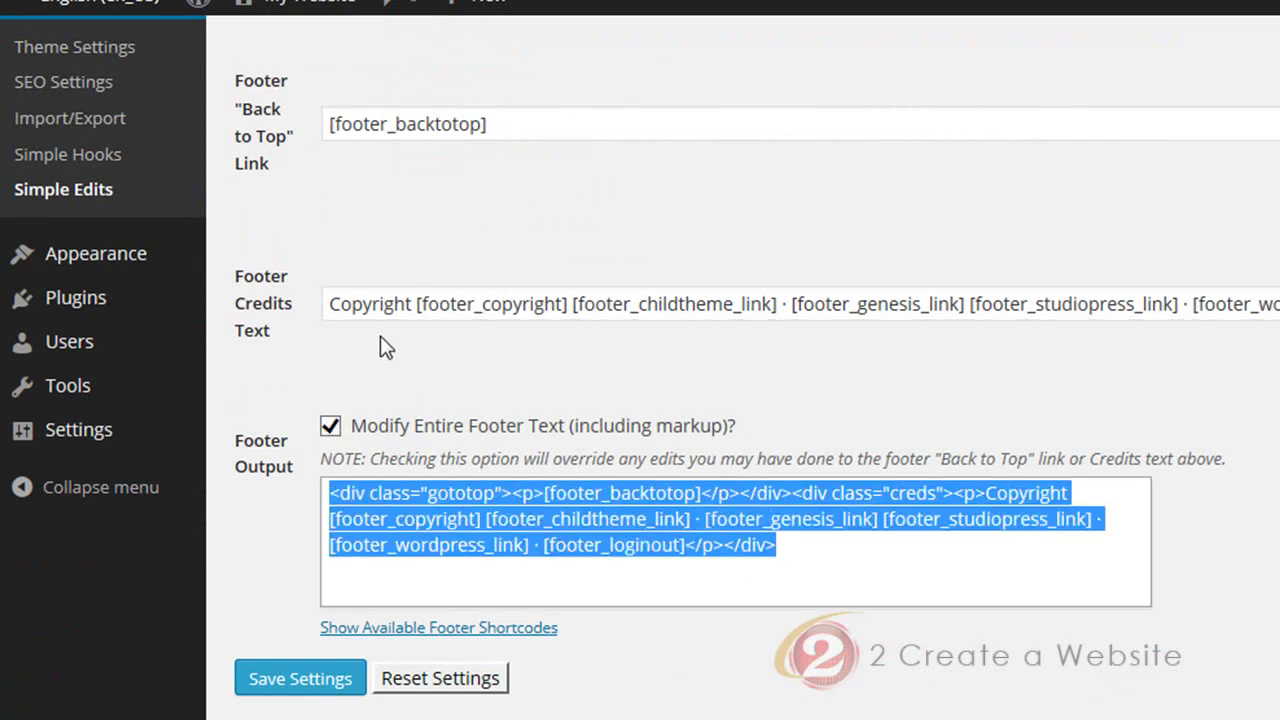
{"action": "left_click", "coordinate": [330, 425]}
{"action": "left_click", "coordinate": [297, 678]}
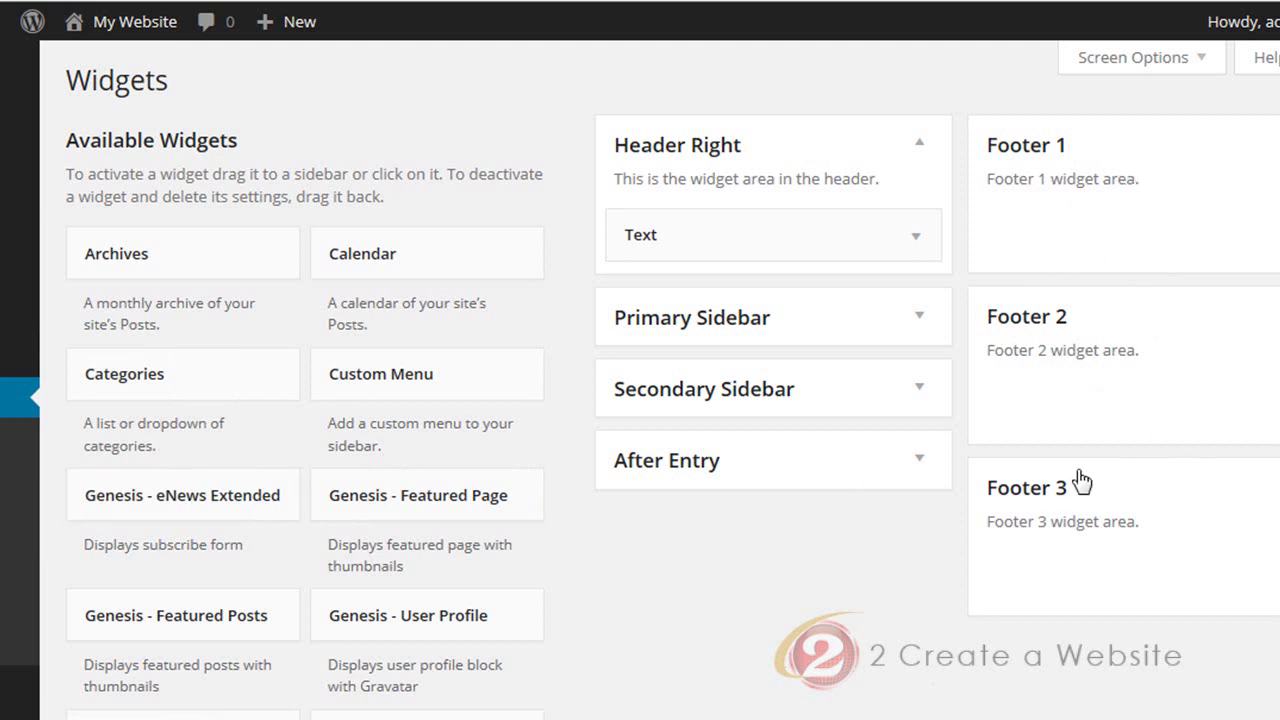
Add a Calendar widget to the Footer 1 area and a Search widget titled "Search Site" to Footer 2
{"action": "left_click_drag", "start_coordinate": [414, 272], "coordinate": [1114, 234]}
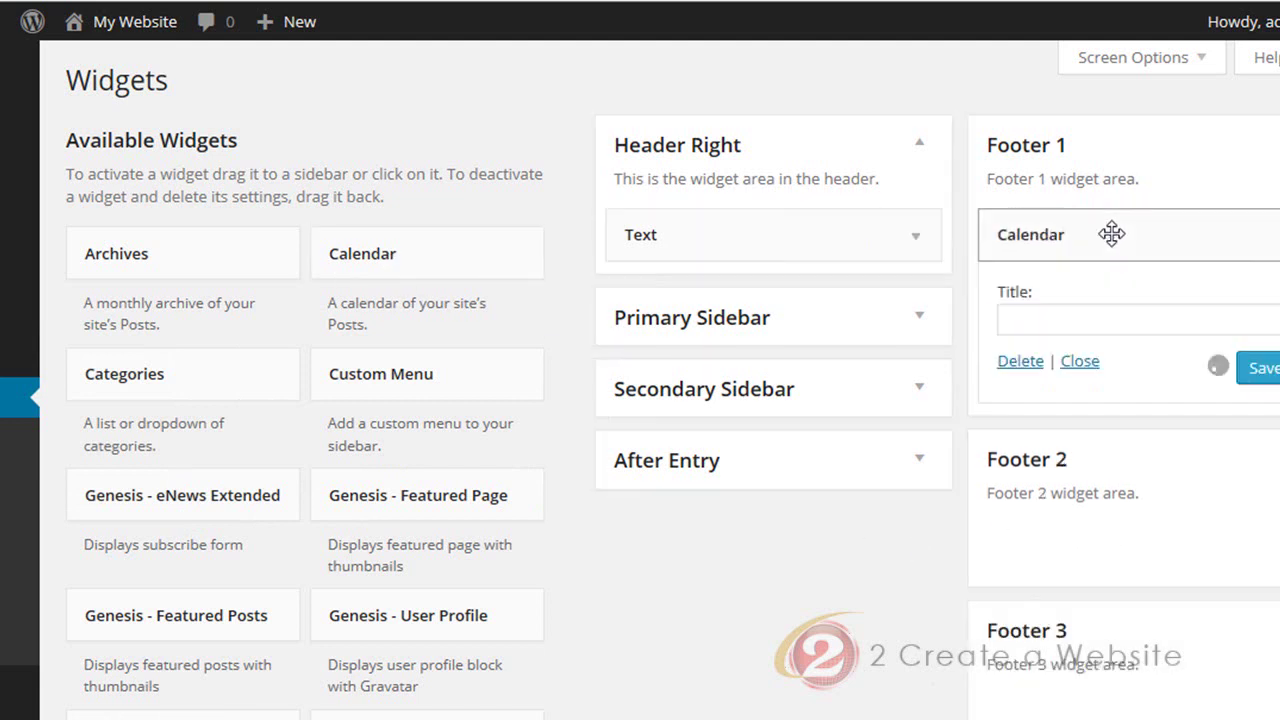
{"action": "scroll", "coordinate": [640, 380], "scroll_direction": "down", "scroll_amount": 4}
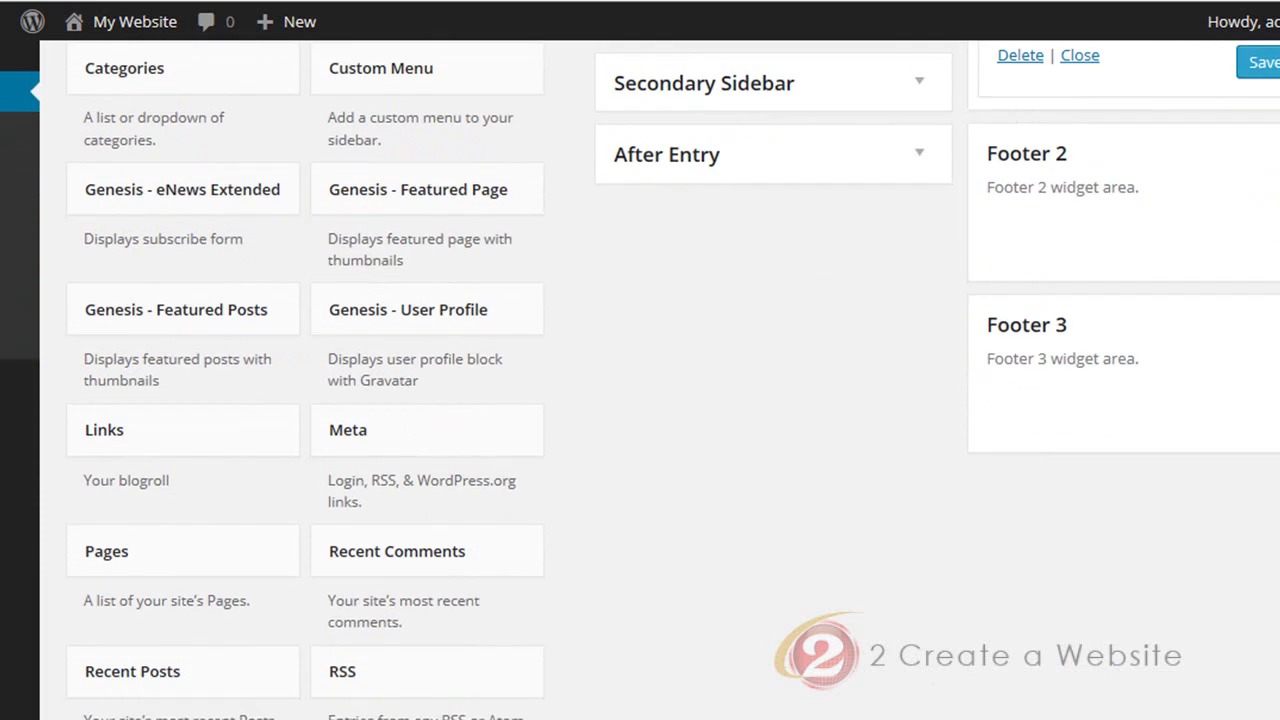
{"action": "left_click_drag", "start_coordinate": [157, 703], "coordinate": [1077, 121]}
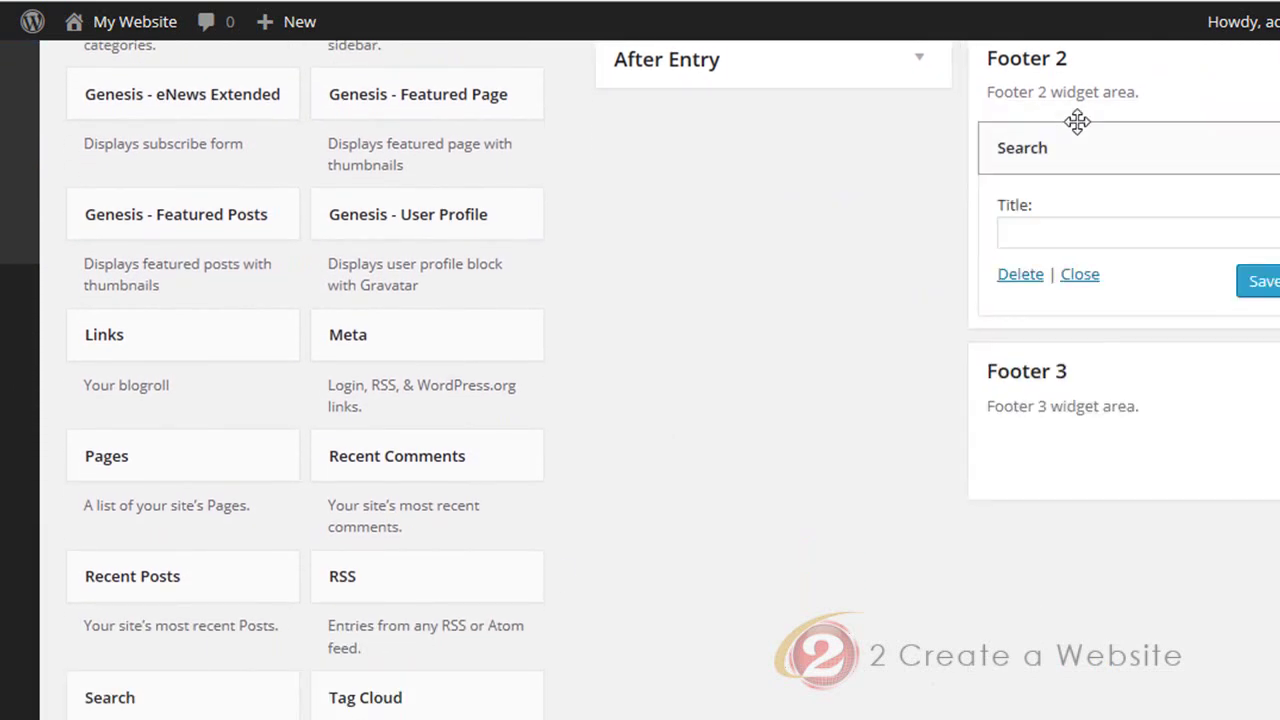
{"action": "left_click", "coordinate": [1057, 228]}
{"action": "type", "text": "Search Site"}
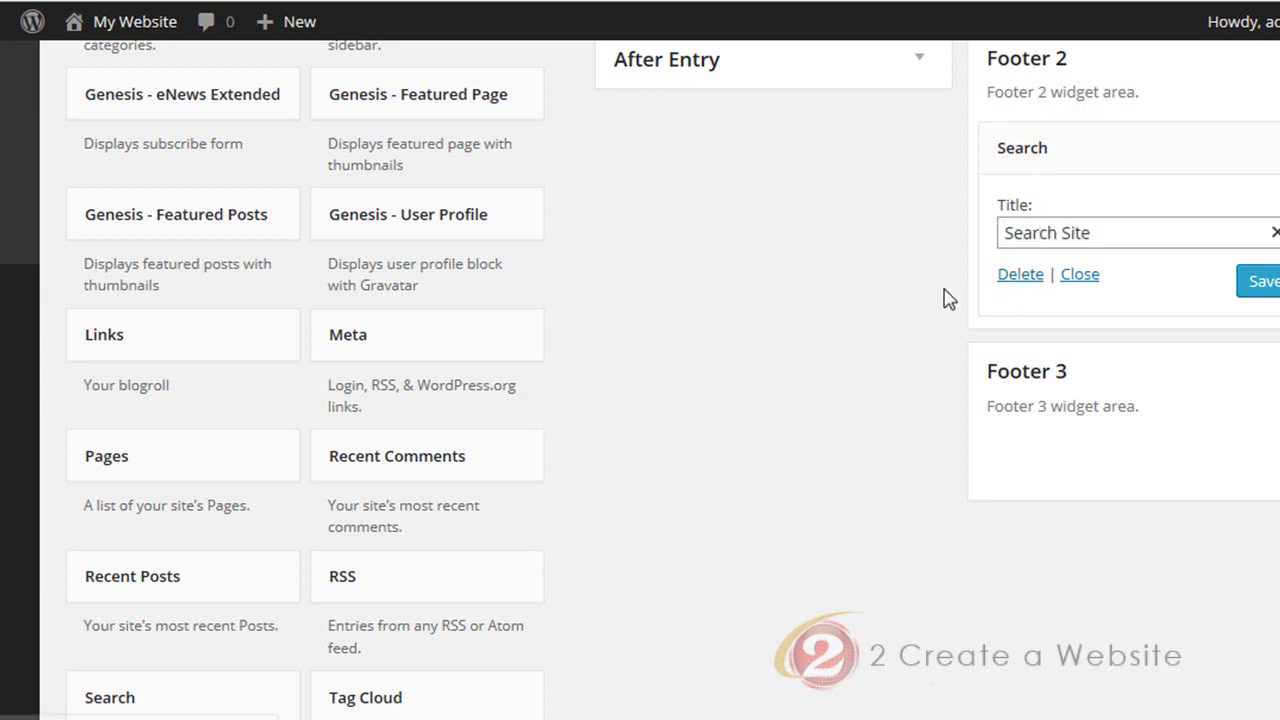
Add a Recent Posts widget titled "Recent Posts" to the Footer 3 area and save it
{"action": "scroll", "coordinate": [900, 310], "scroll_direction": "down", "scroll_amount": 1}
{"action": "left_click_drag", "start_coordinate": [137, 476], "coordinate": [1075, 327]}
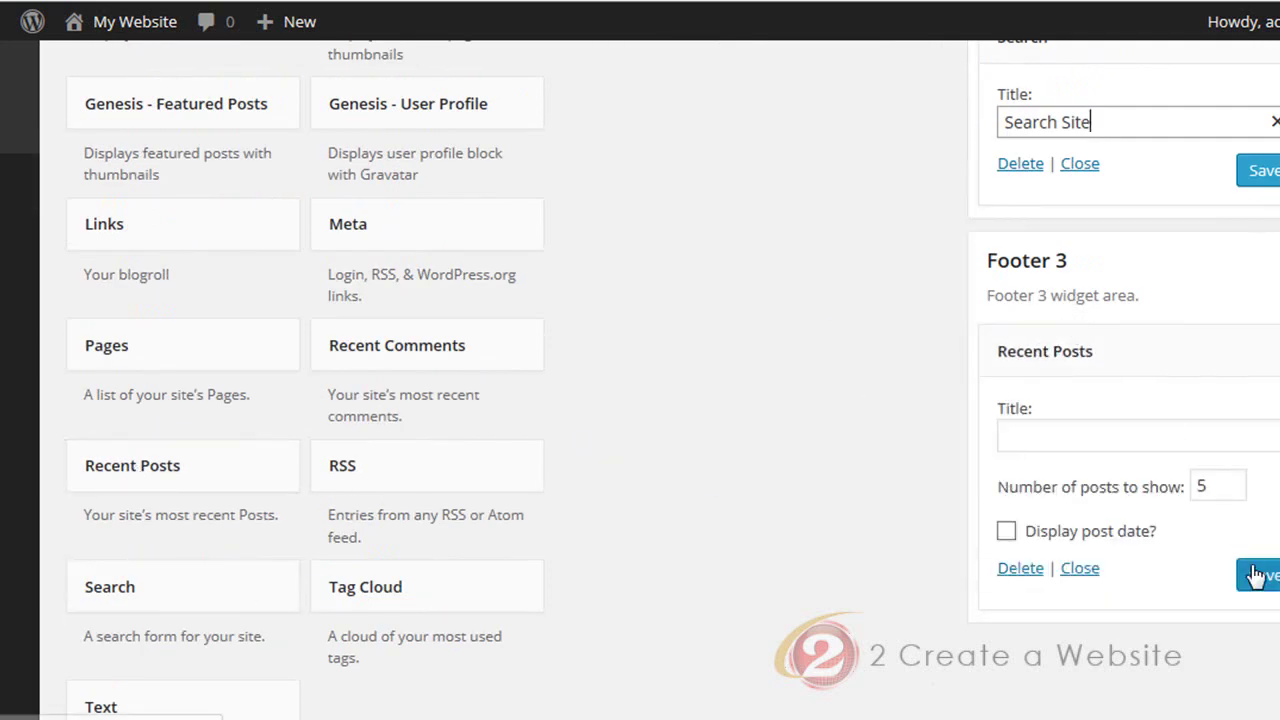
{"action": "left_click", "coordinate": [1135, 432]}
{"action": "type", "text": "Recent Posts"}
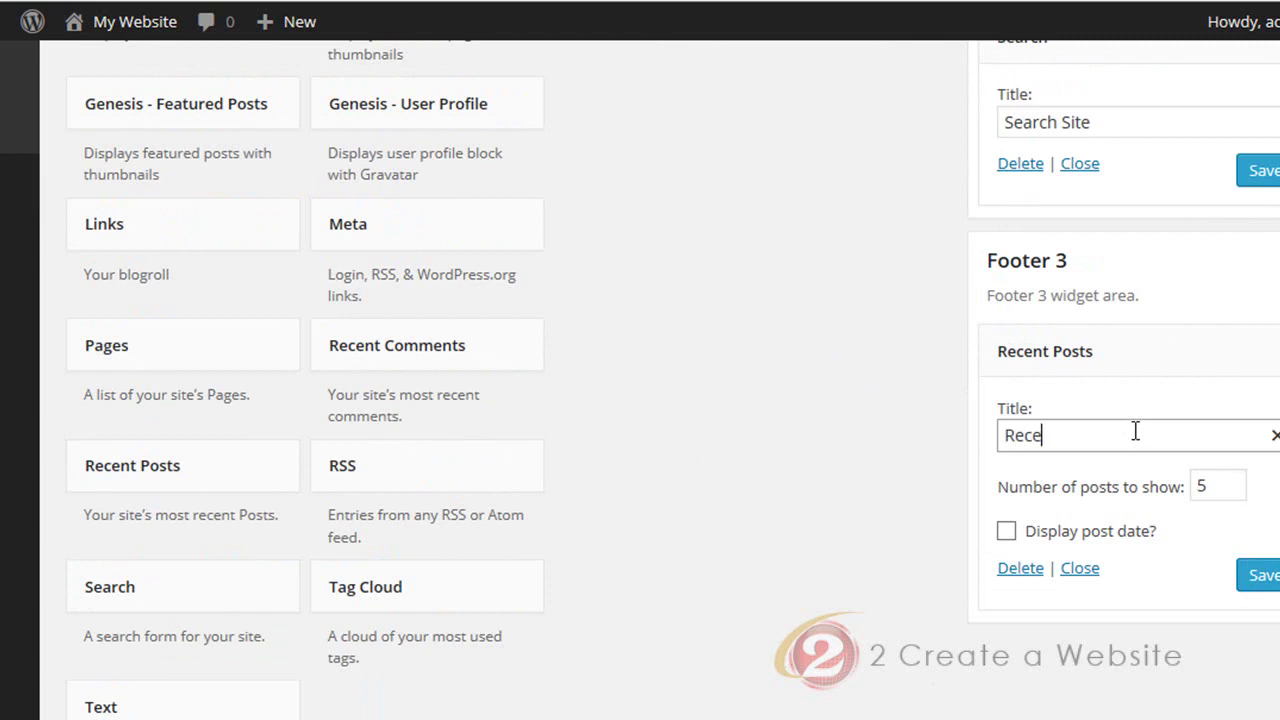
{"action": "left_click", "coordinate": [1262, 577]}
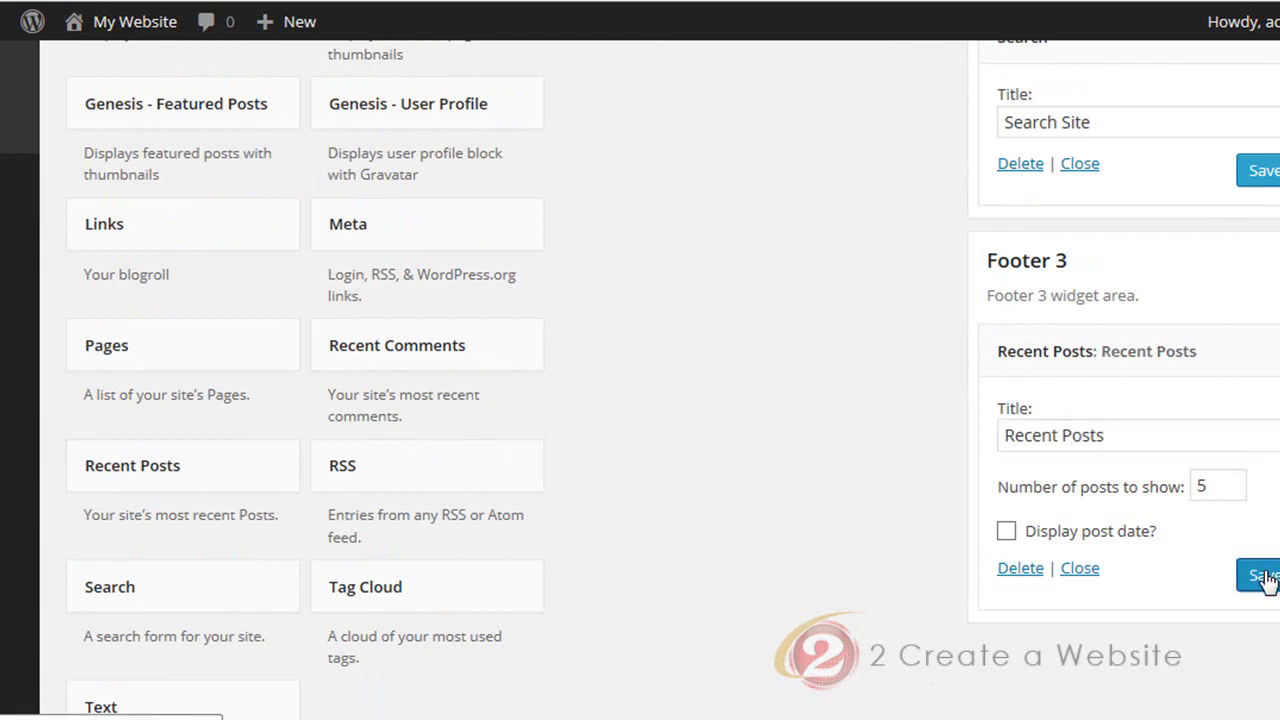
View the site's front page and check the calendar, search and recent posts widgets and the credits line in the footer
{"action": "left_click", "coordinate": [108, 22]}
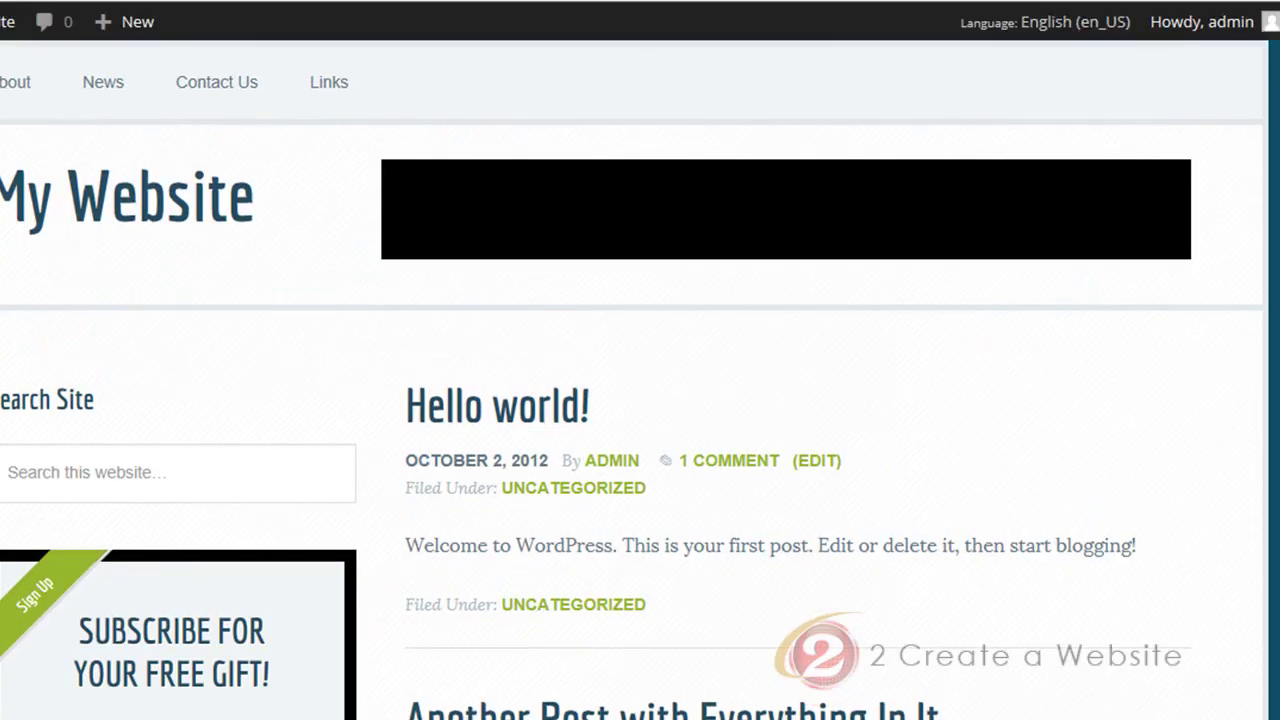
{"action": "scroll", "coordinate": [640, 400], "scroll_direction": "down", "scroll_amount": 15}
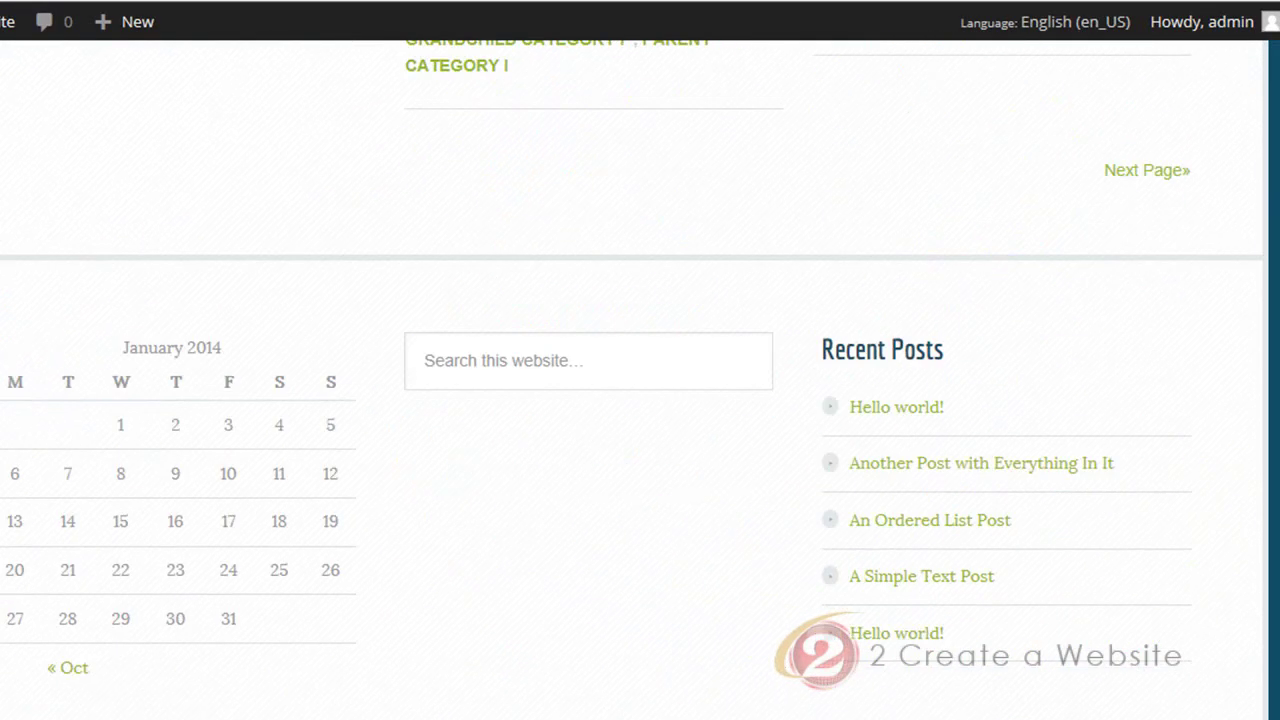
{"action": "scroll", "coordinate": [1074, 491], "scroll_direction": "down", "scroll_amount": 1}
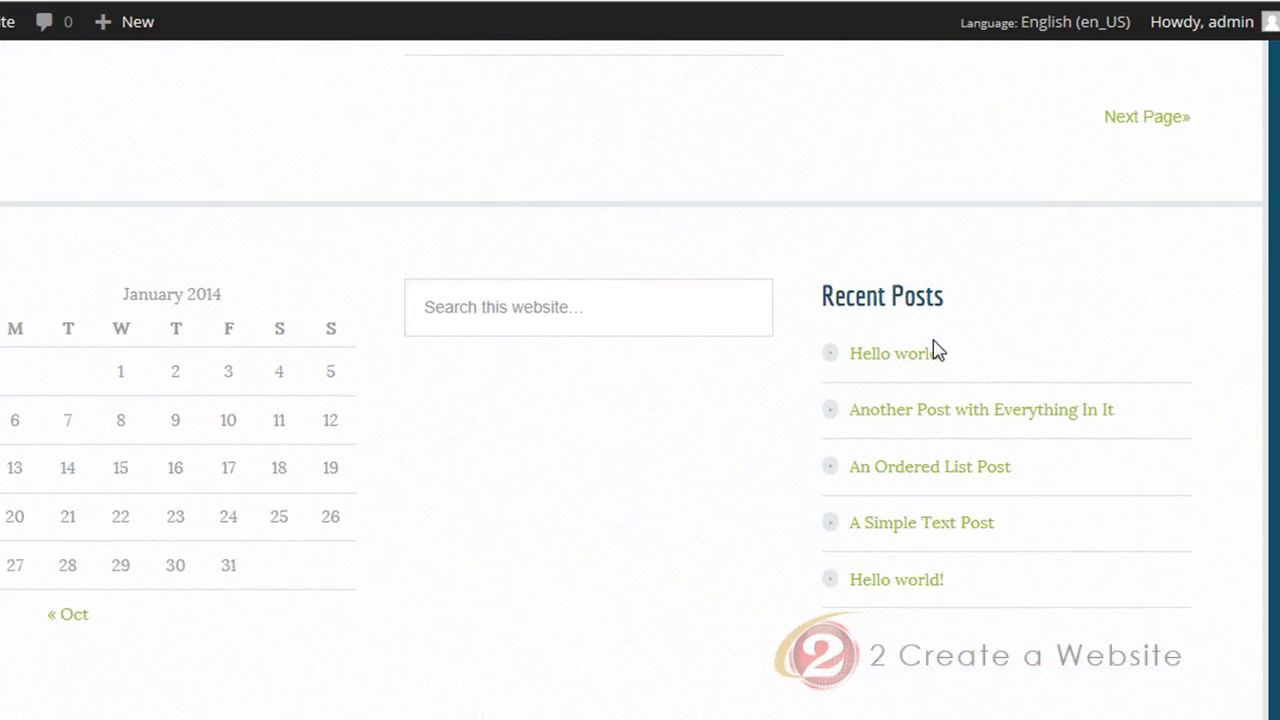
{"action": "scroll", "coordinate": [229, 346], "scroll_direction": "down", "scroll_amount": 2}
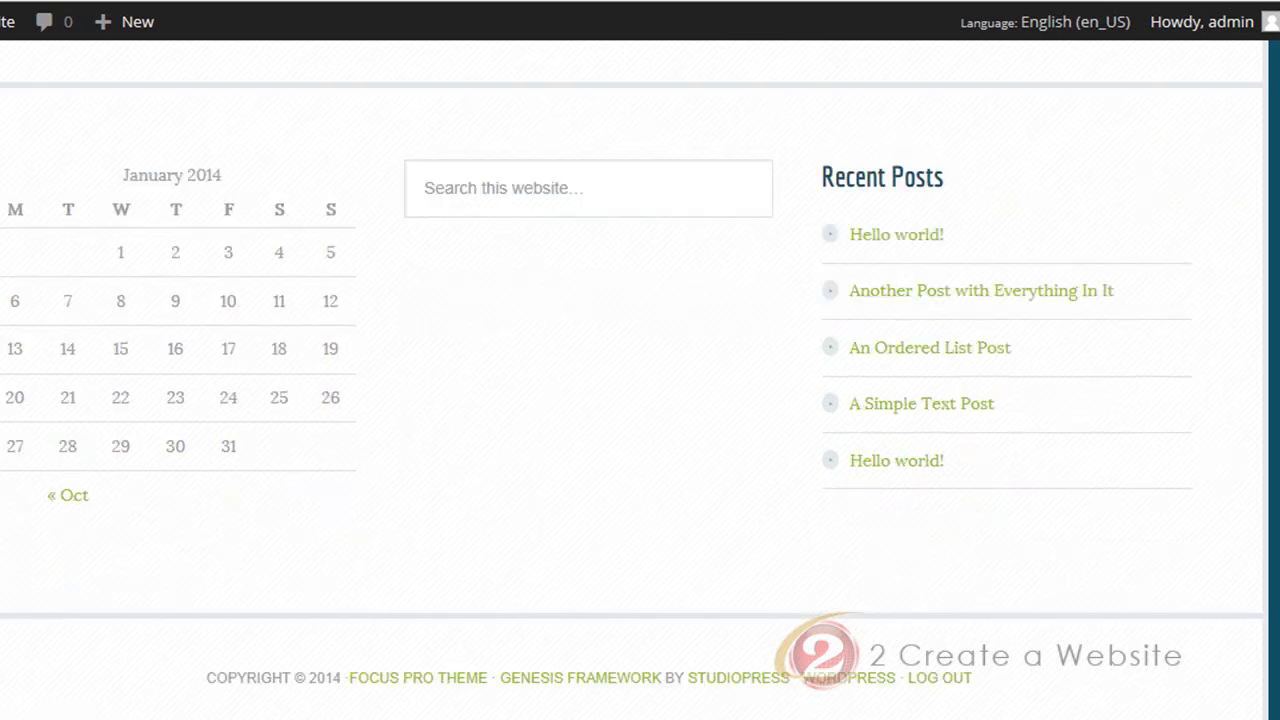
{"action": "scroll", "coordinate": [640, 400], "scroll_direction": "up", "scroll_amount": 1}
{"action": "scroll", "coordinate": [640, 400], "scroll_direction": "down", "scroll_amount": 1}
{"action": "scroll", "coordinate": [634, 690], "scroll_direction": "up", "scroll_amount": 5}
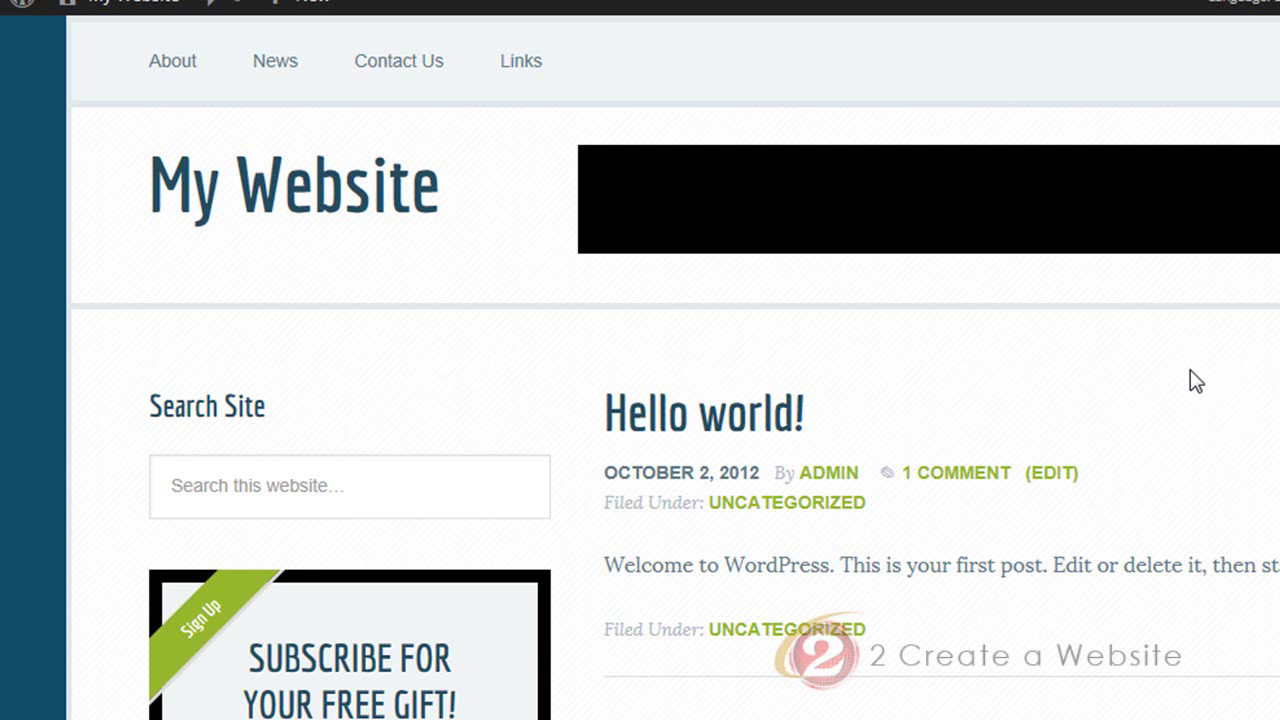
Open the Genesis Theme Settings from the site dashboard, then view the Color Style choices and collapse that box
{"action": "left_click", "coordinate": [140, 10]}
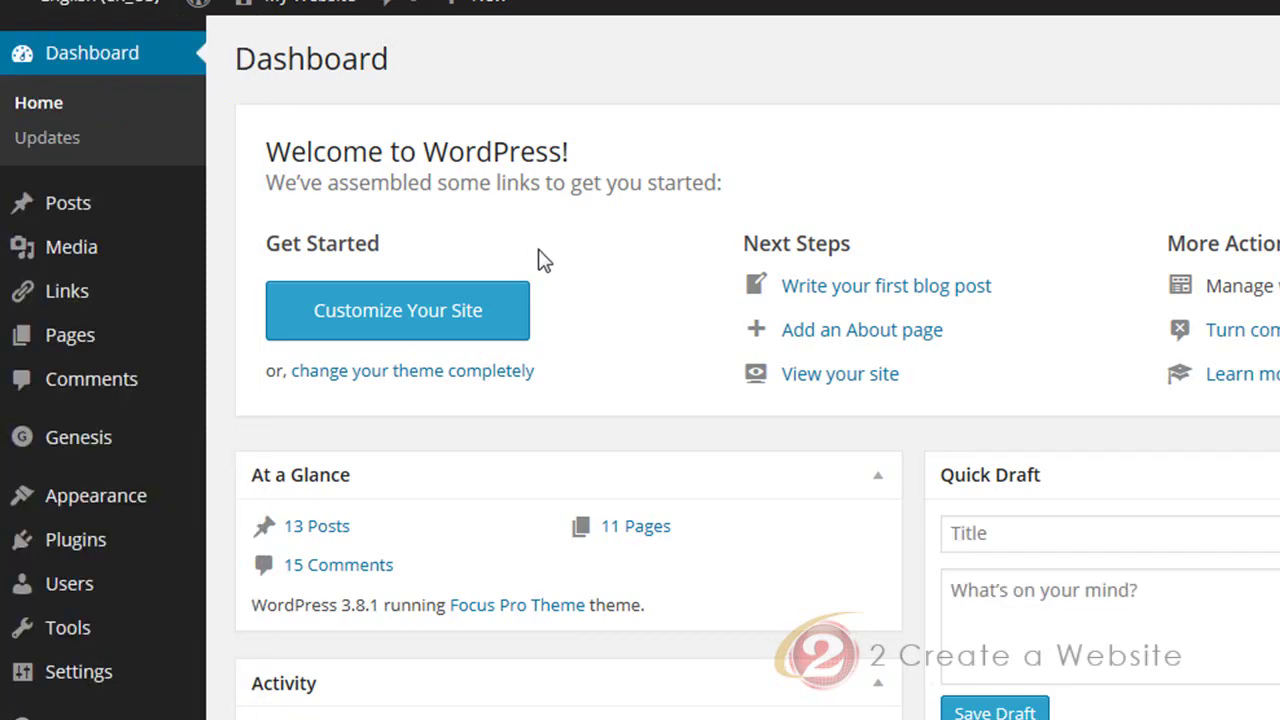
{"action": "mouse_move", "coordinate": [99, 458]}
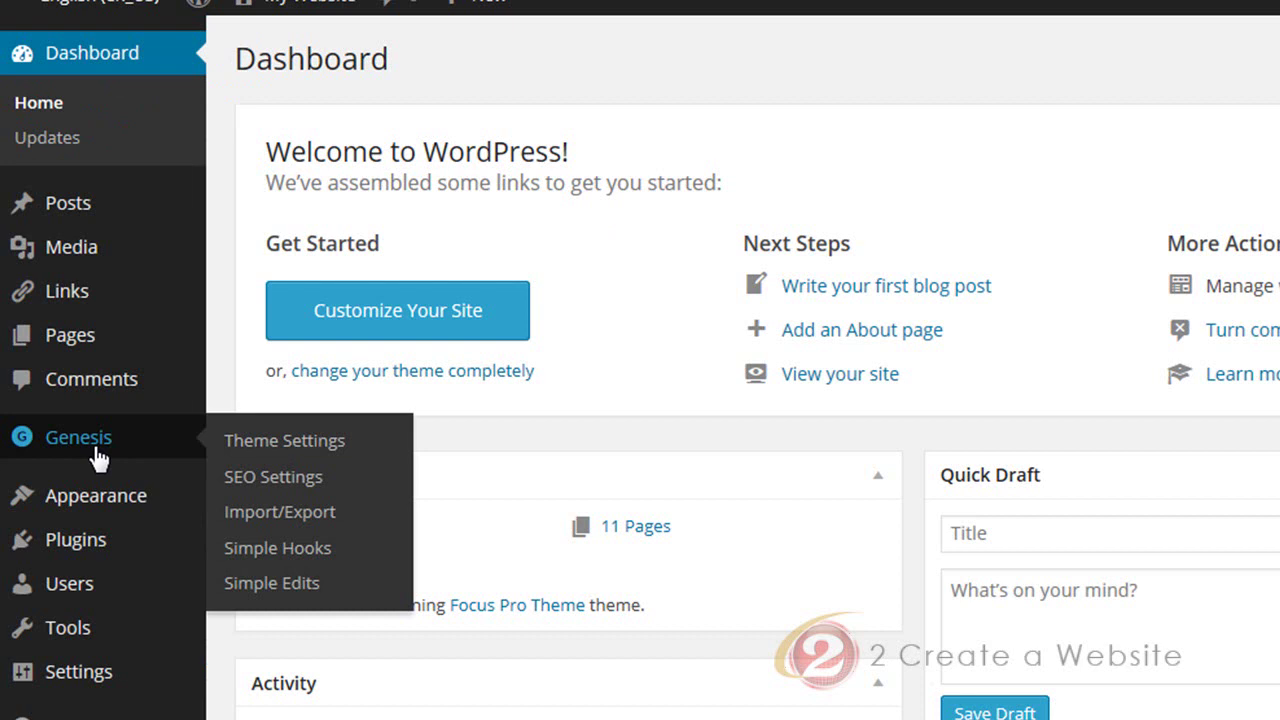
{"action": "left_click", "coordinate": [260, 447]}
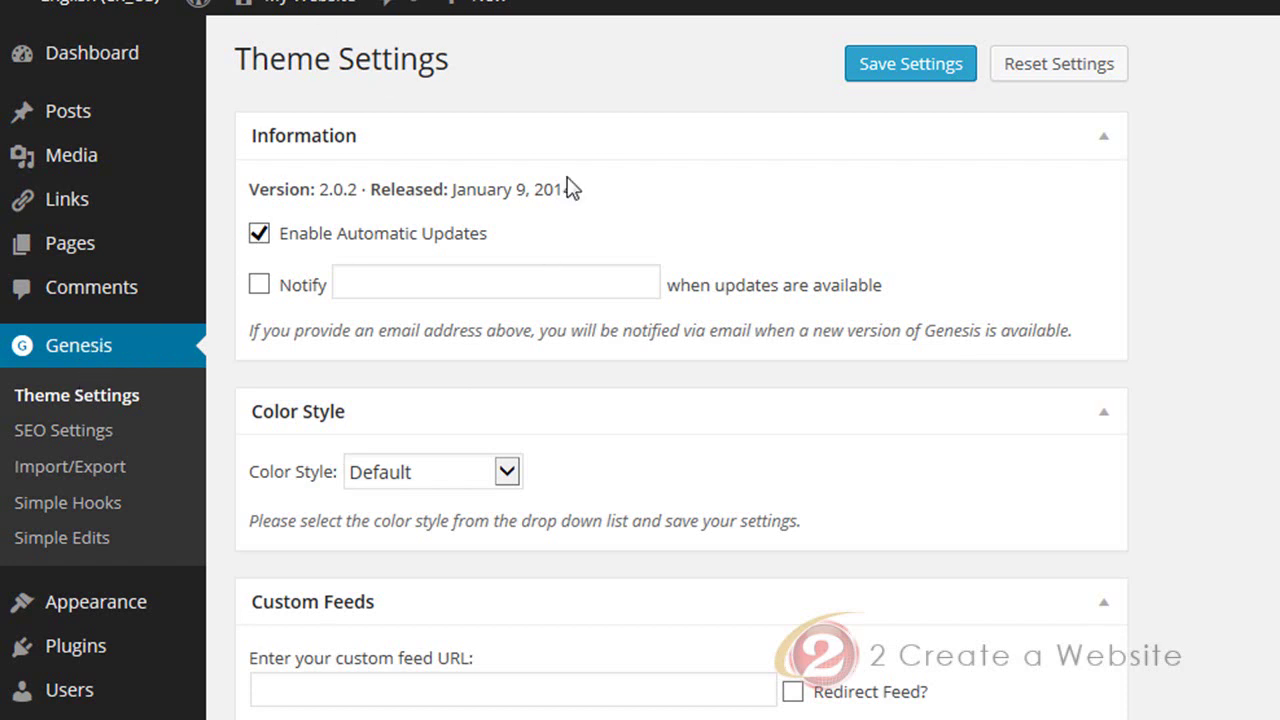
{"action": "scroll", "coordinate": [430, 274], "scroll_direction": "down", "scroll_amount": 1}
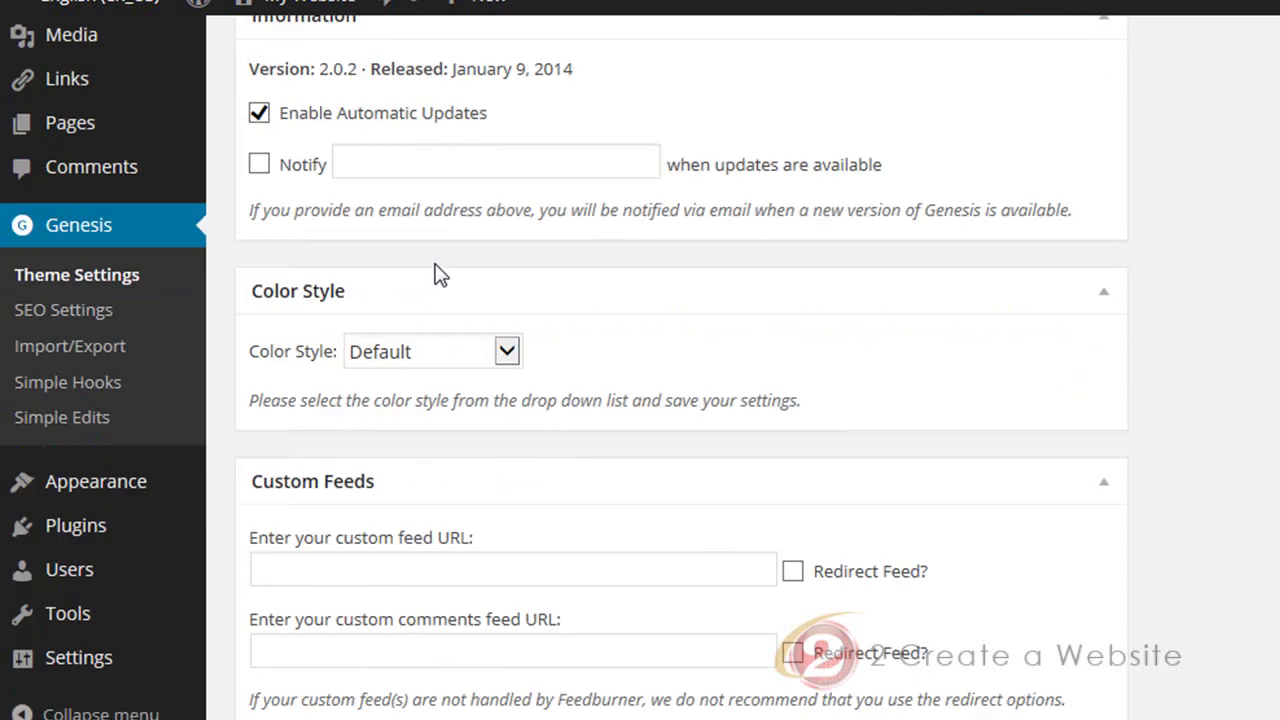
{"action": "left_click", "coordinate": [508, 351]}
{"action": "middle_click", "coordinate": [691, 306]}
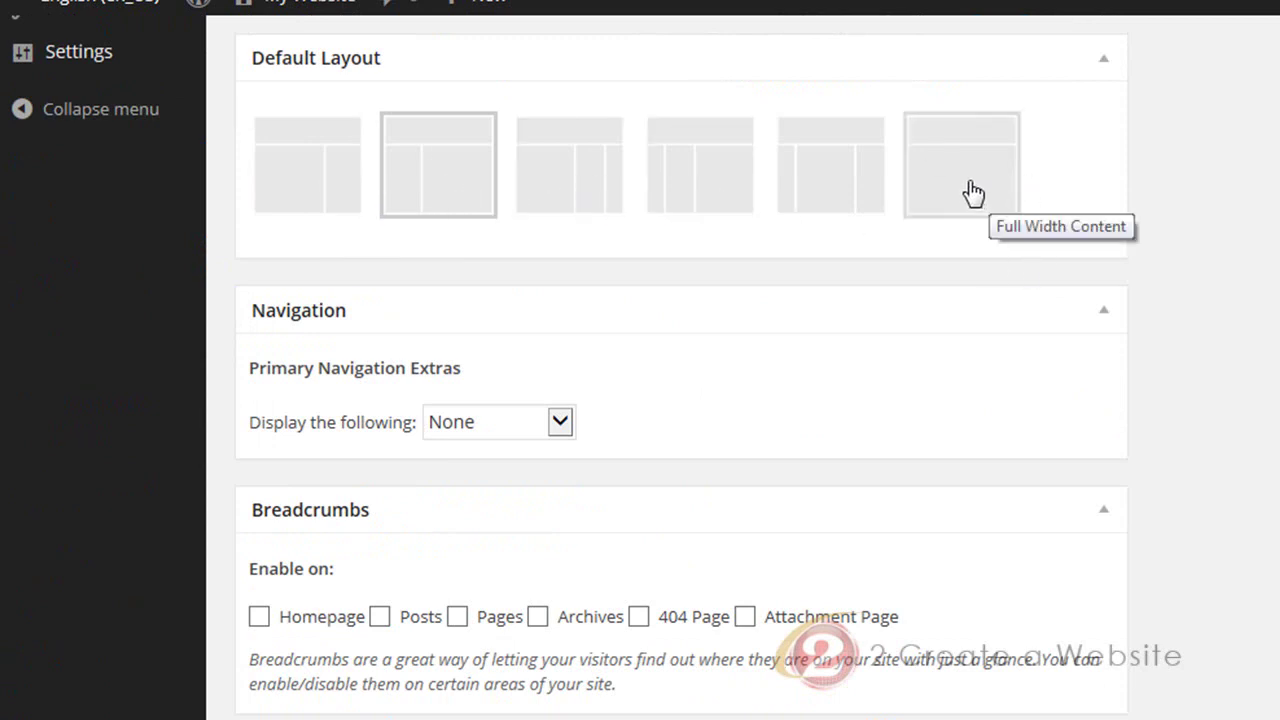
Review the remaining theme settings, from default layout, navigation and breadcrumbs to comments, content archives and header and footer scripts
{"action": "scroll", "coordinate": [957, 317], "scroll_direction": "down", "scroll_amount": 3}
{"action": "scroll", "coordinate": [960, 322], "scroll_direction": "down", "scroll_amount": 2}
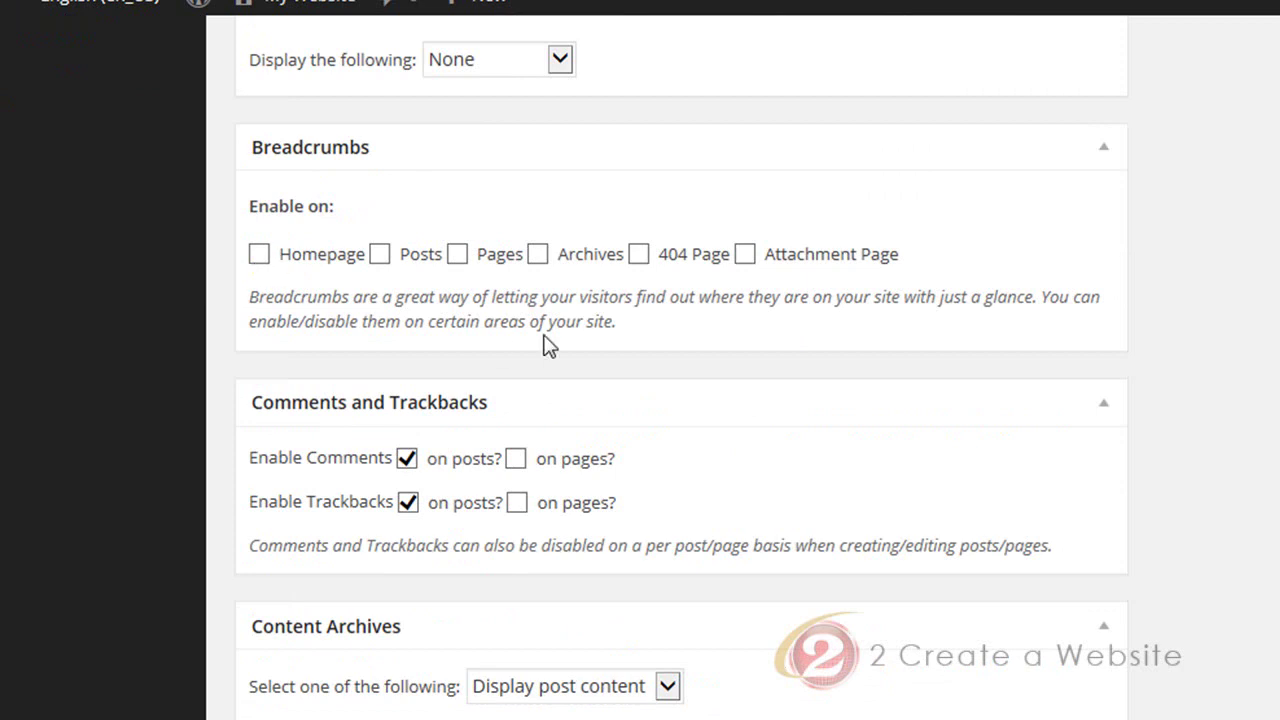
{"action": "scroll", "coordinate": [607, 347], "scroll_direction": "down", "scroll_amount": 1}
{"action": "scroll", "coordinate": [603, 349], "scroll_direction": "up", "scroll_amount": 2}
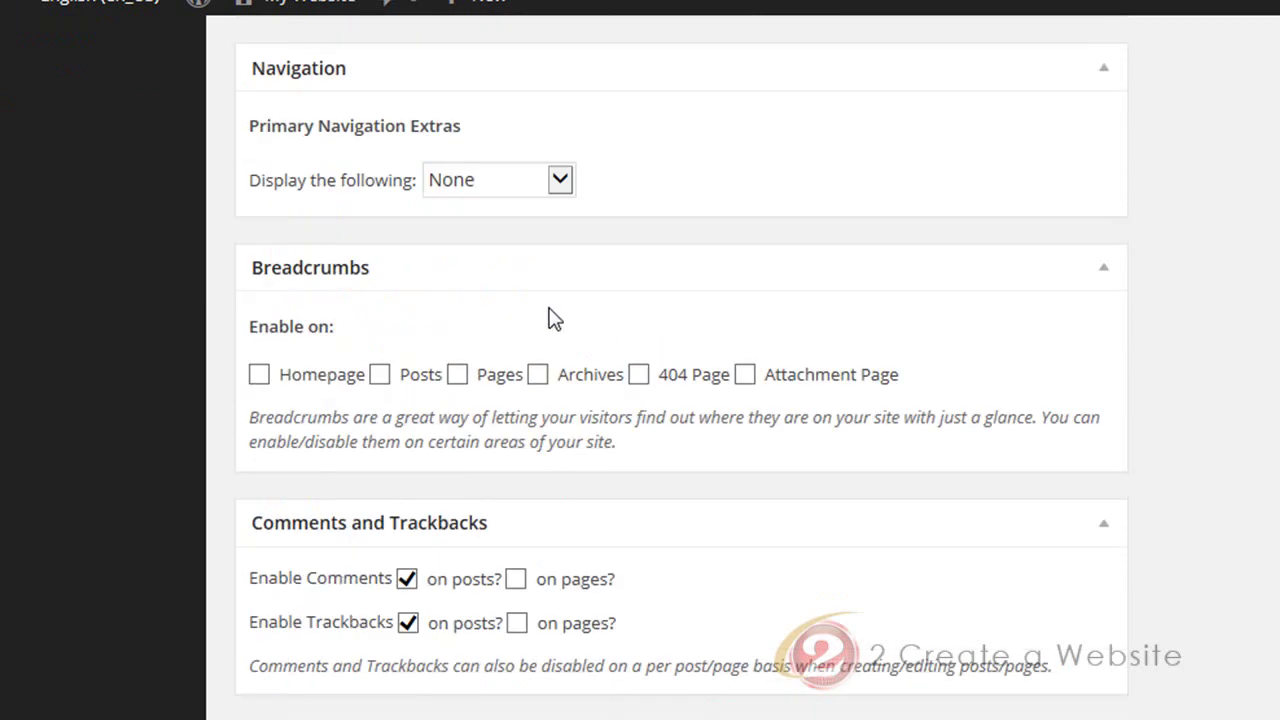
{"action": "scroll", "coordinate": [396, 385], "scroll_direction": "down", "scroll_amount": 2}
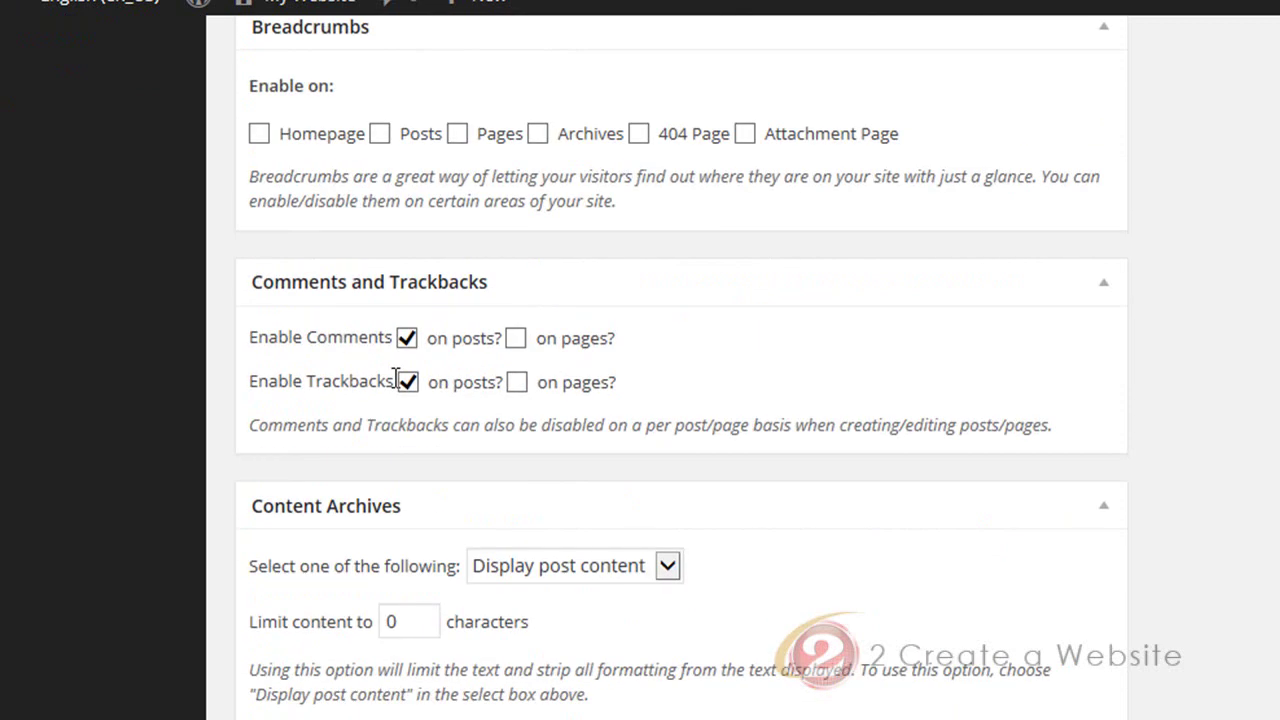
{"action": "scroll", "coordinate": [396, 380], "scroll_direction": "down", "scroll_amount": 10}
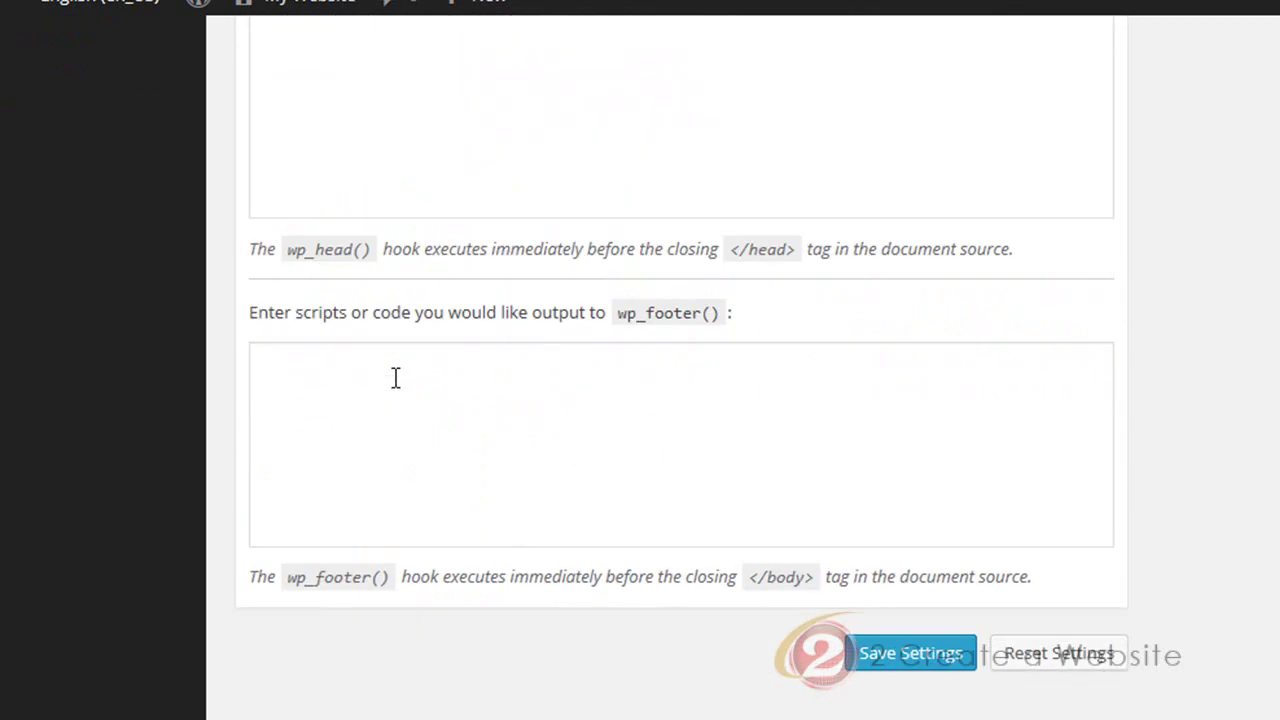
{"action": "scroll", "coordinate": [395, 377], "scroll_direction": "up", "scroll_amount": 12}
{"action": "scroll", "coordinate": [396, 380], "scroll_direction": "up", "scroll_amount": 2}
{"action": "scroll", "coordinate": [622, 340], "scroll_direction": "up", "scroll_amount": 4}
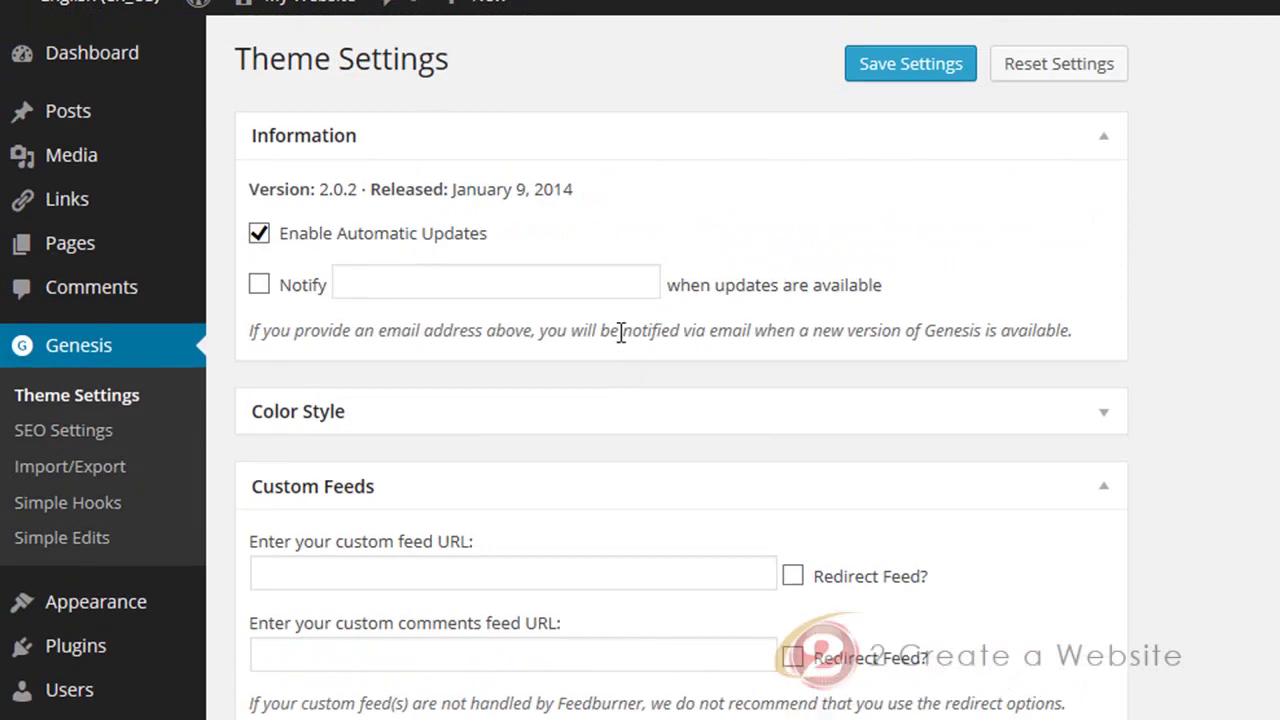
{"action": "scroll", "coordinate": [620, 335], "scroll_direction": "down", "scroll_amount": 2}
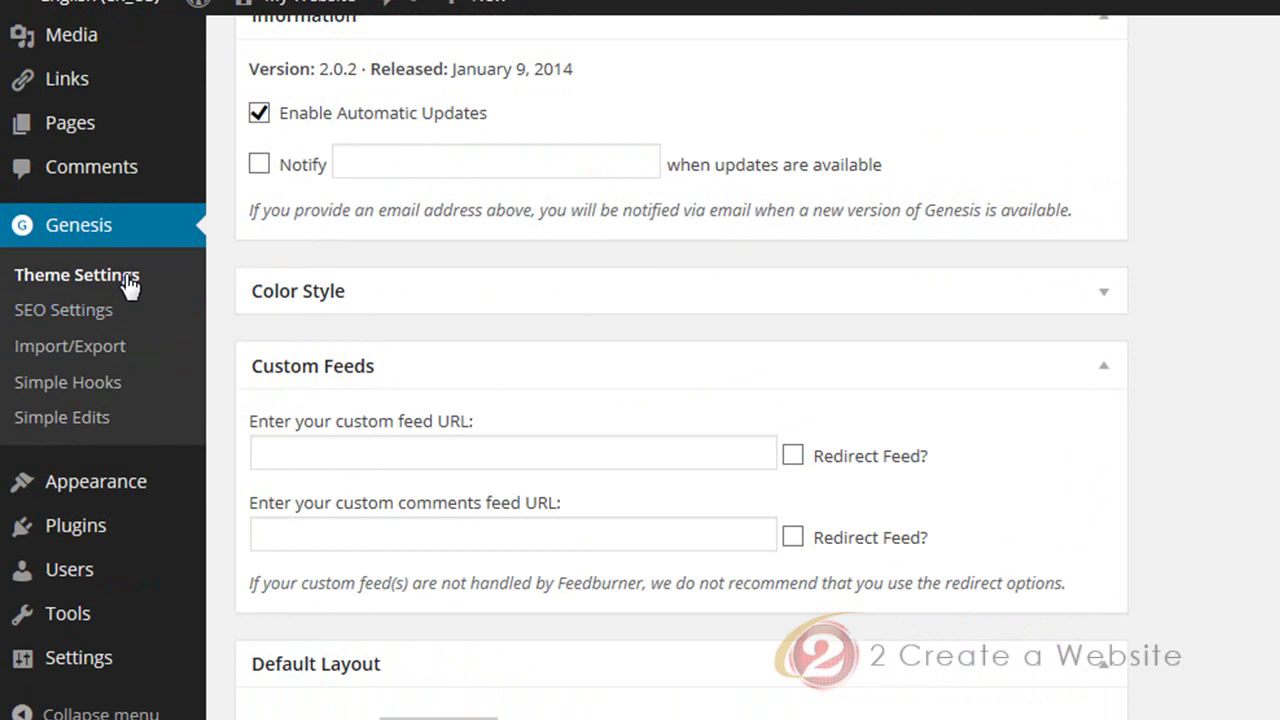
Open the Genesis SEO Settings and review the sitewide, homepage and robots meta options
{"action": "left_click", "coordinate": [100, 310]}
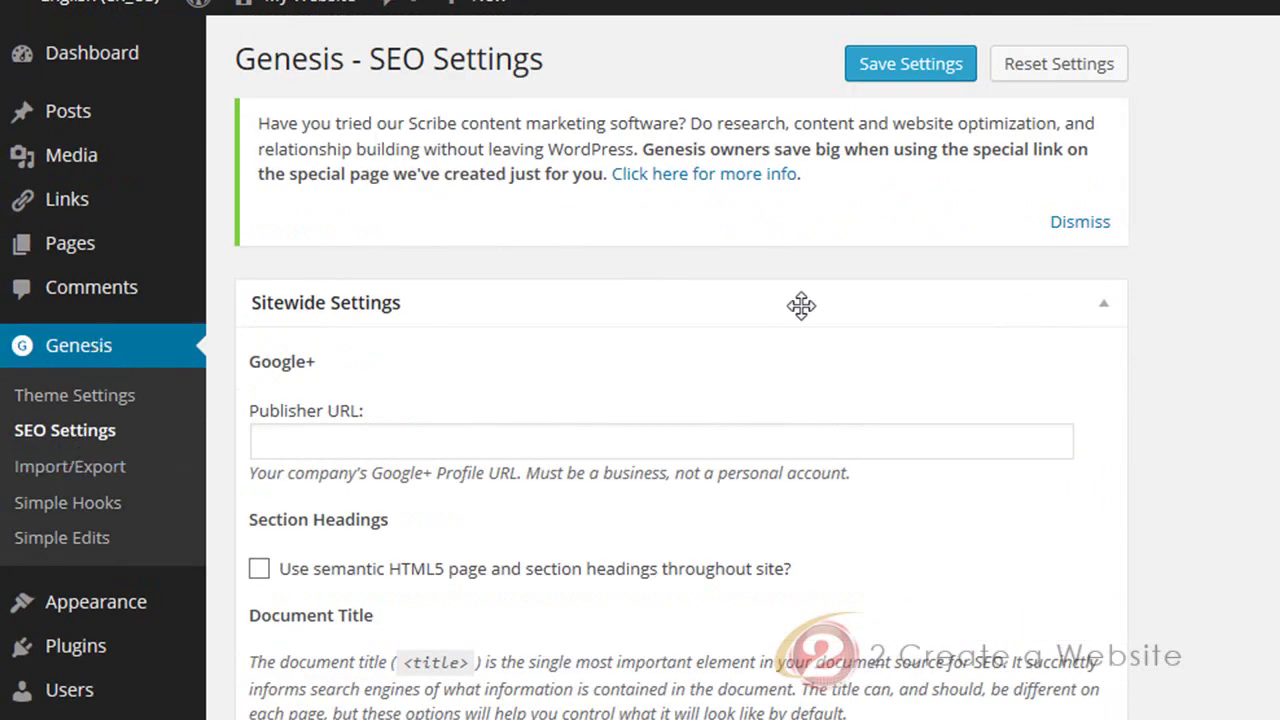
{"action": "scroll", "coordinate": [680, 400], "scroll_direction": "down", "scroll_amount": 6}
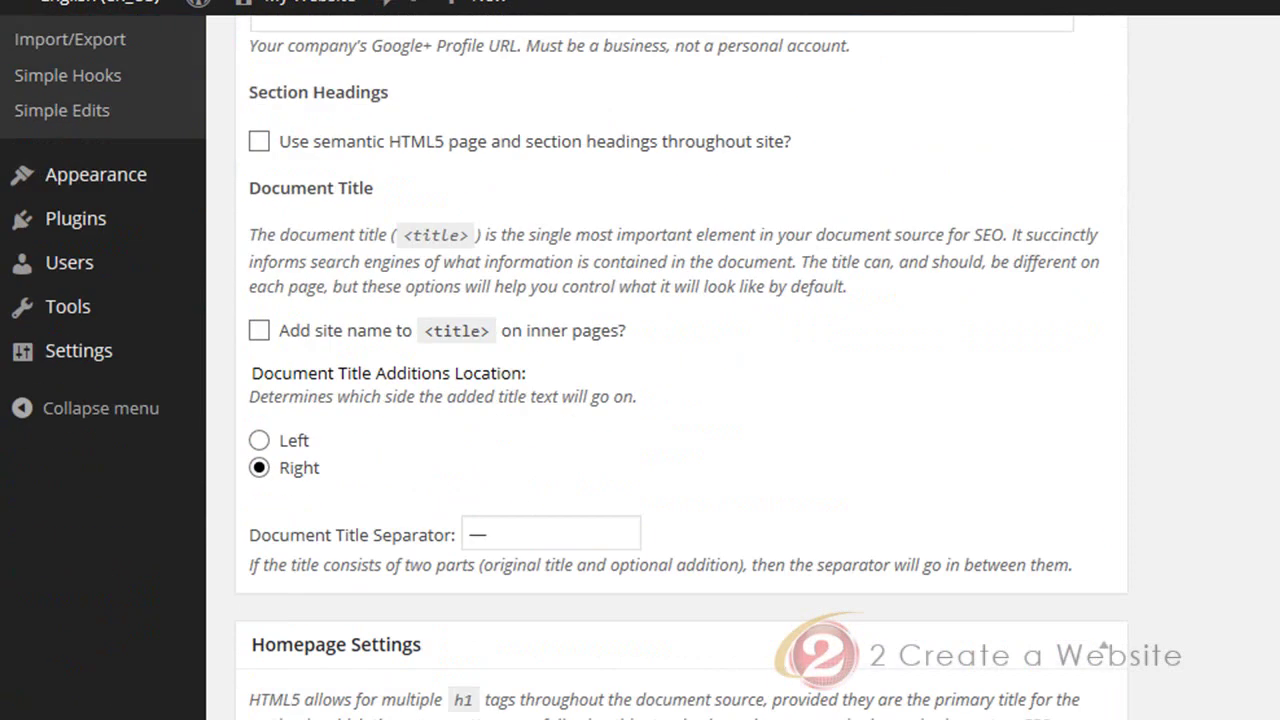
{"action": "scroll", "coordinate": [680, 400], "scroll_direction": "down", "scroll_amount": 12}
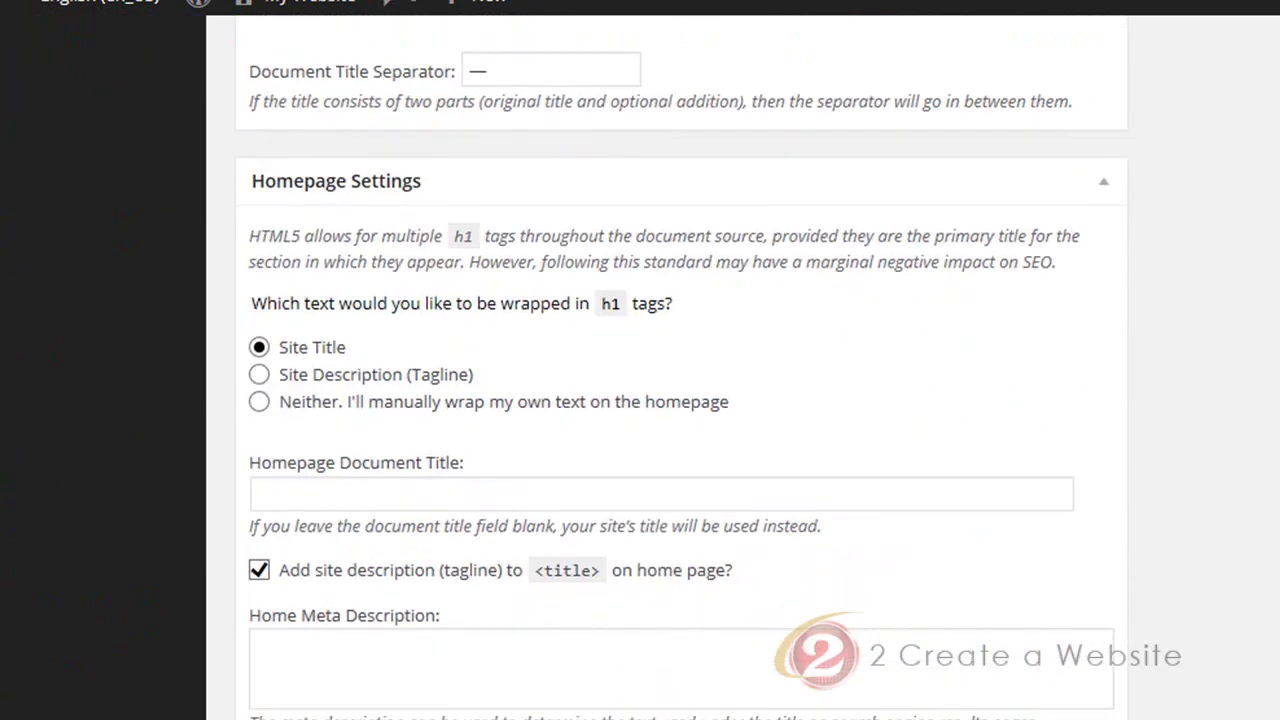
{"action": "scroll", "coordinate": [680, 400], "scroll_direction": "down", "scroll_amount": 4}
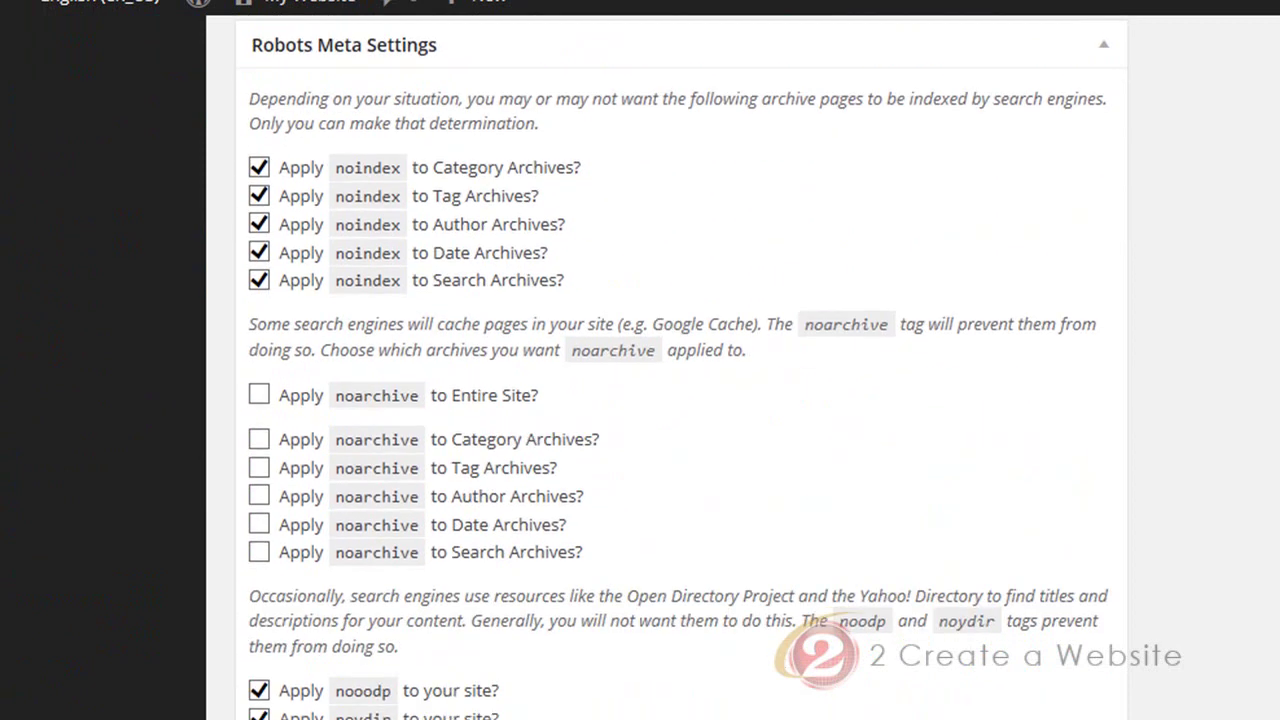
{"action": "scroll", "coordinate": [680, 400], "scroll_direction": "up", "scroll_amount": 20}
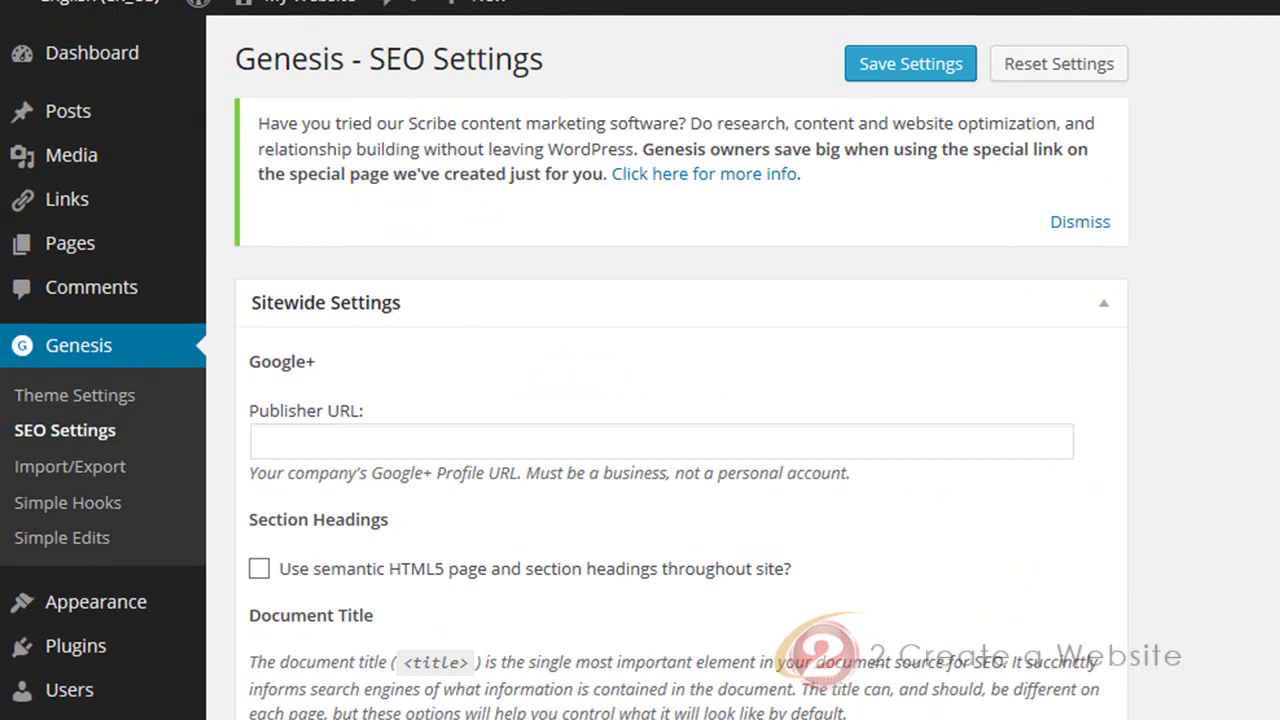